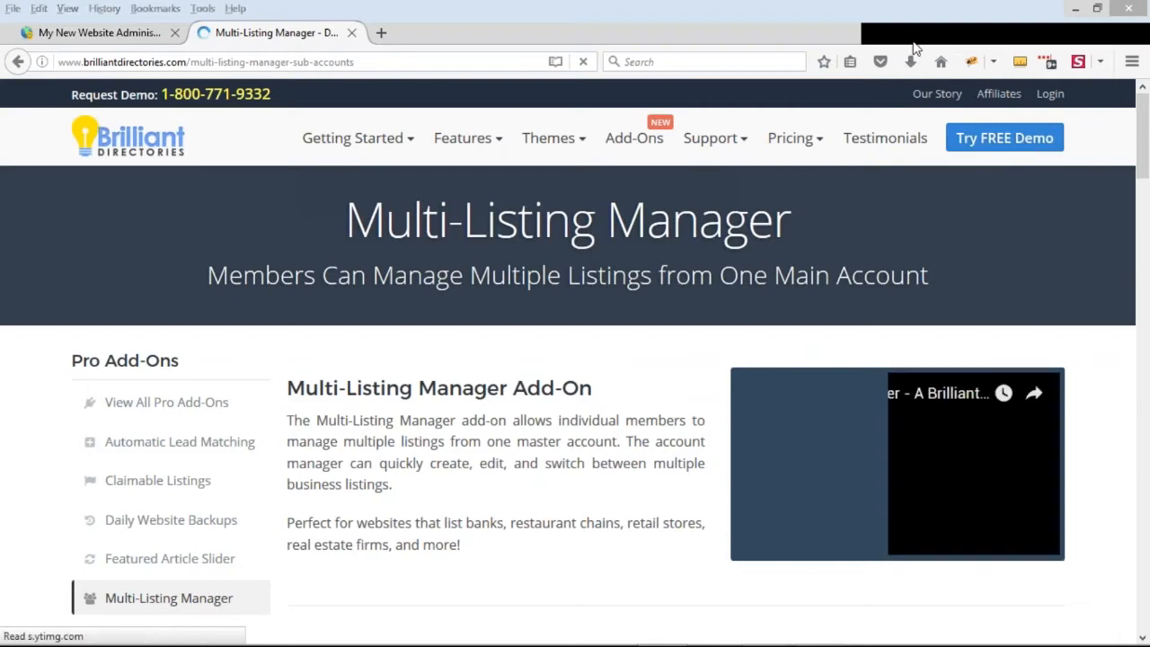
Review the Multi-Listing Manager add-on page, including its annotated Manage Listings screenshot and Key Features, minimizing the chat pop-up
{"action": "scroll", "coordinate": [615, 198], "scroll_direction": "down", "scroll_amount": 1}
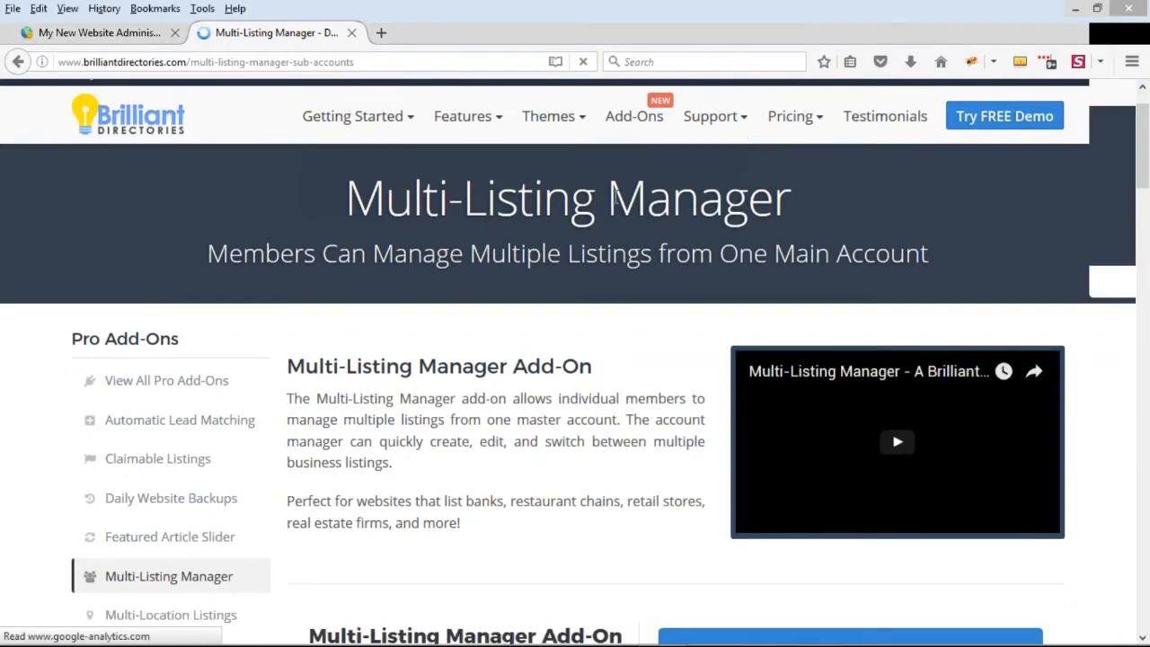
{"action": "scroll", "coordinate": [615, 196], "scroll_direction": "down", "scroll_amount": 1}
{"action": "scroll", "coordinate": [615, 196], "scroll_direction": "up", "scroll_amount": 2}
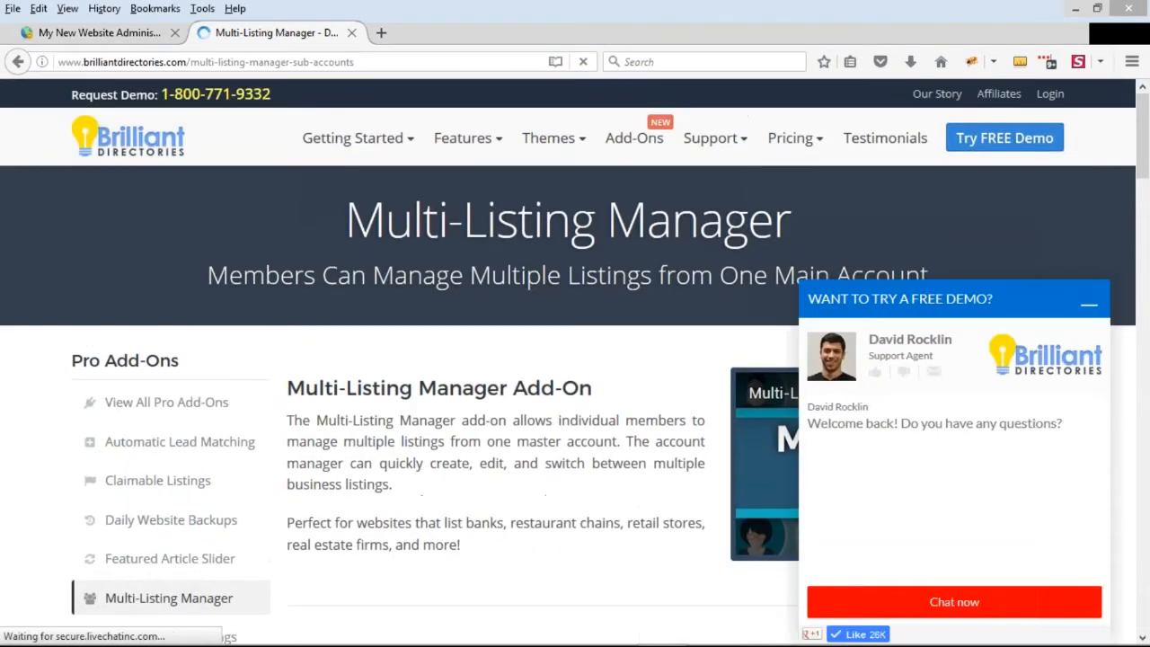
{"action": "left_click", "coordinate": [1090, 305]}
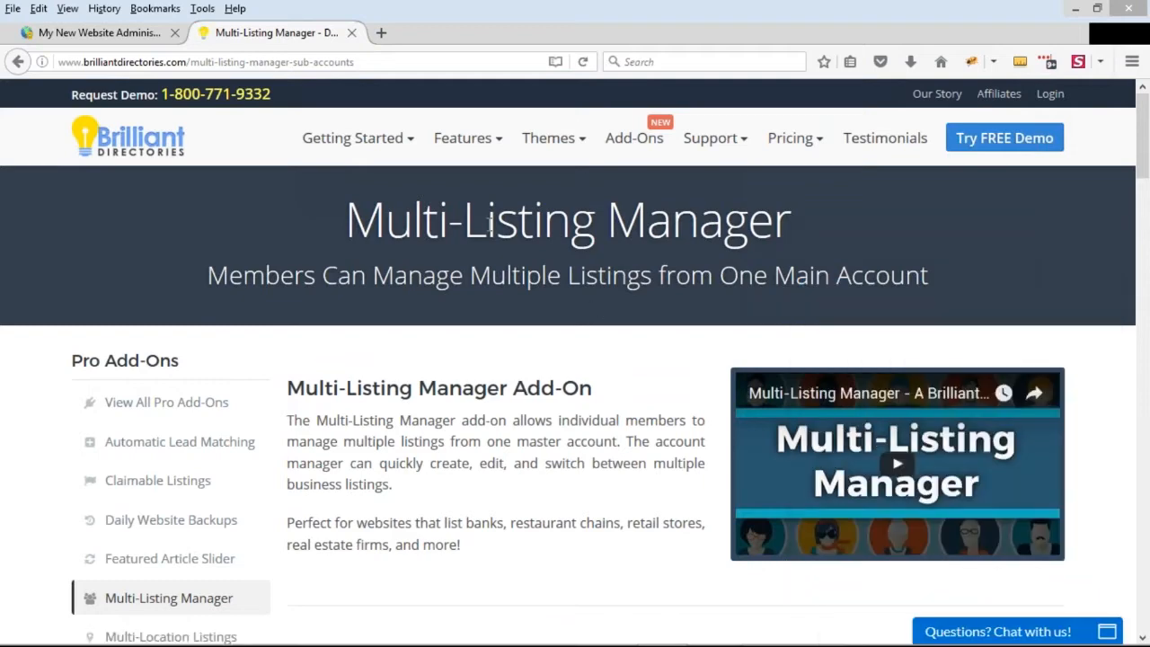
{"action": "scroll", "coordinate": [630, 342], "scroll_direction": "down", "scroll_amount": 1}
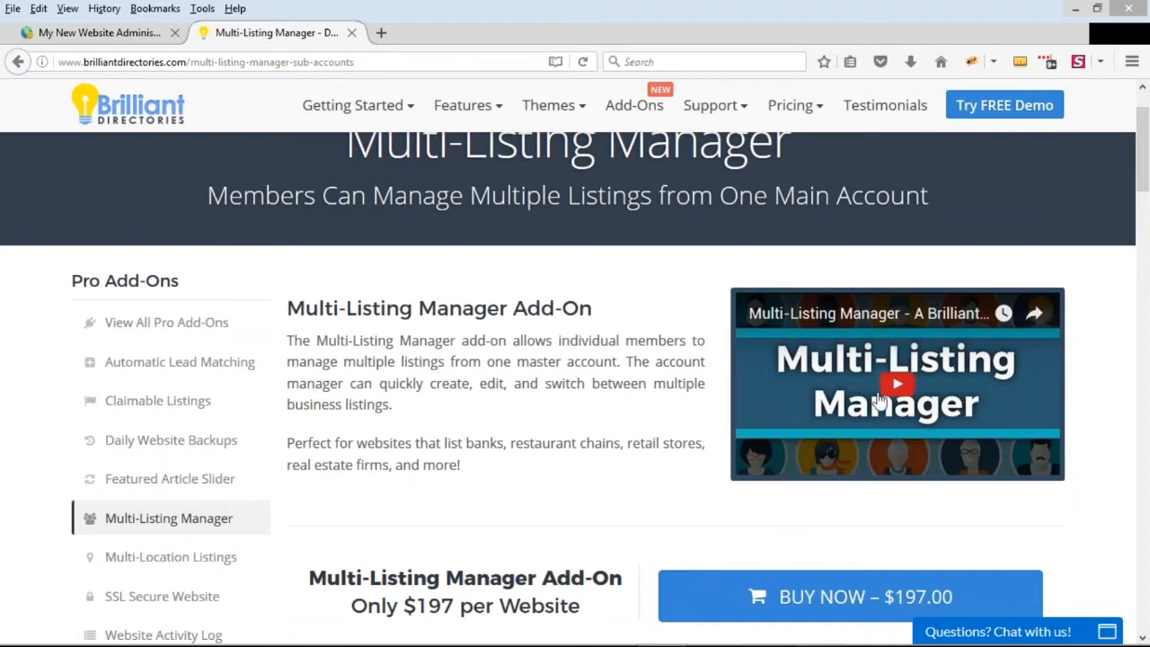
{"action": "scroll", "coordinate": [867, 420], "scroll_direction": "down", "scroll_amount": 6}
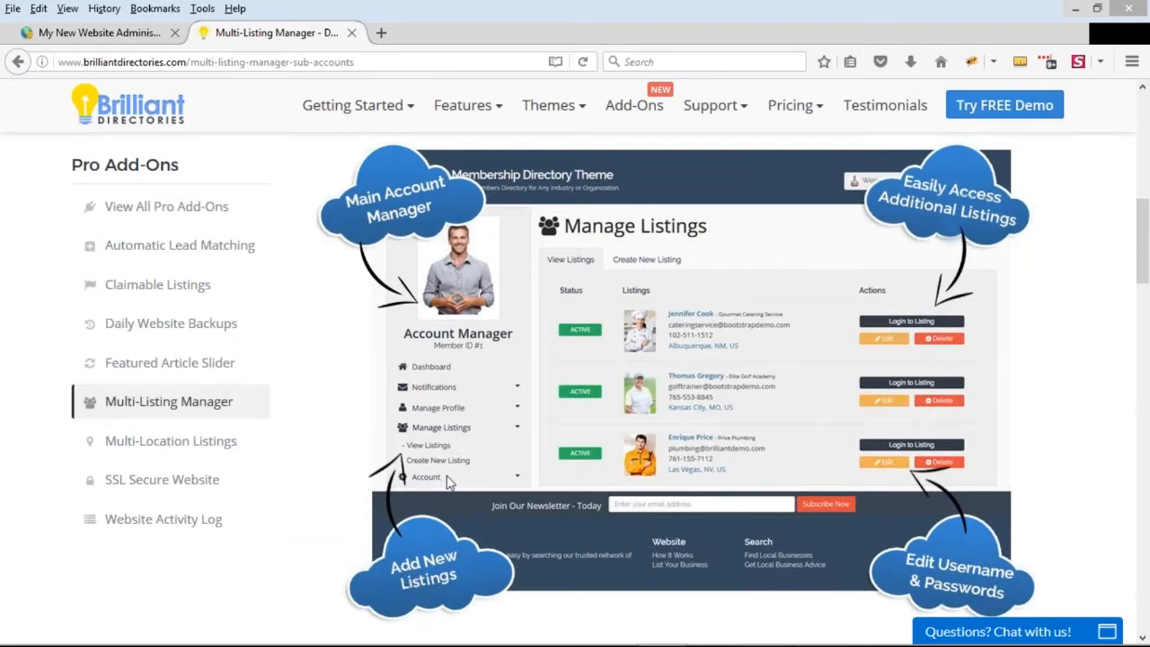
{"action": "scroll", "coordinate": [665, 408], "scroll_direction": "down", "scroll_amount": 3}
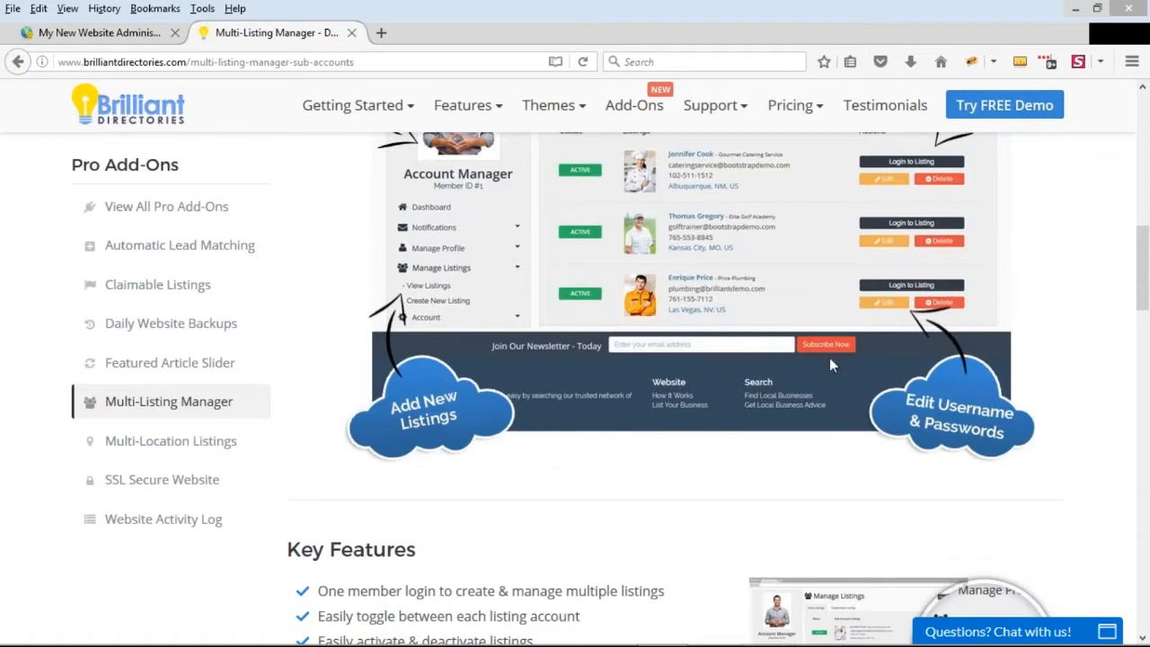
{"action": "scroll", "coordinate": [808, 325], "scroll_direction": "down", "scroll_amount": 1}
{"action": "scroll", "coordinate": [808, 324], "scroll_direction": "up", "scroll_amount": 3}
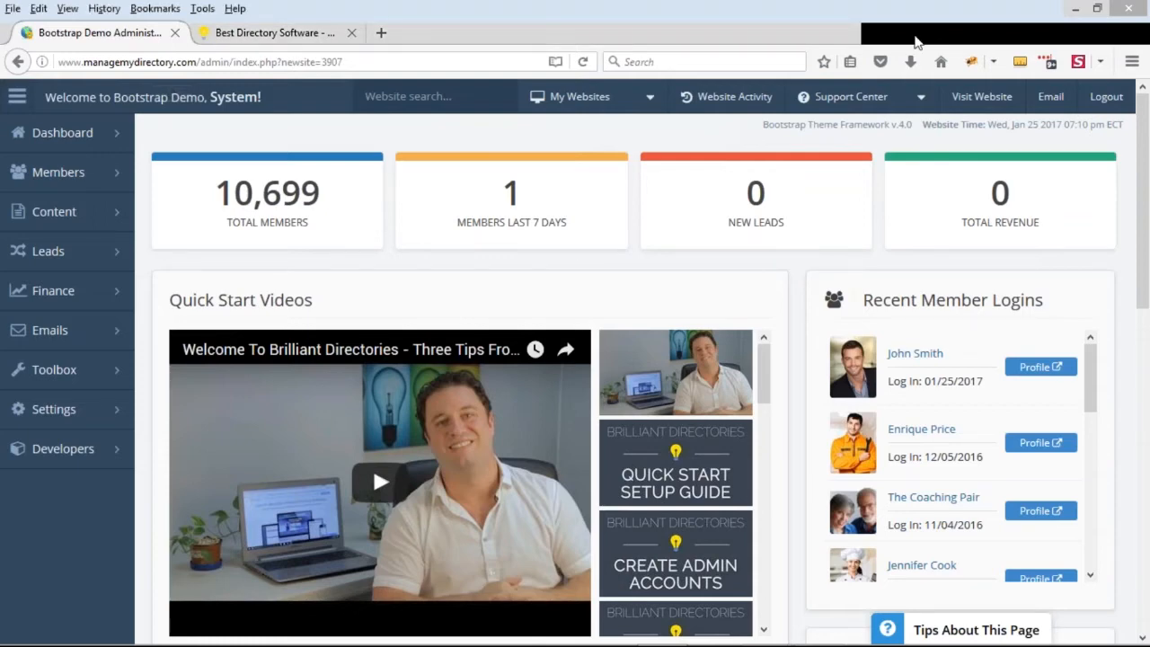
Visit the public demo website in a new tab and run a member search with empty keyword and location fields
{"action": "left_click", "coordinate": [984, 111]}
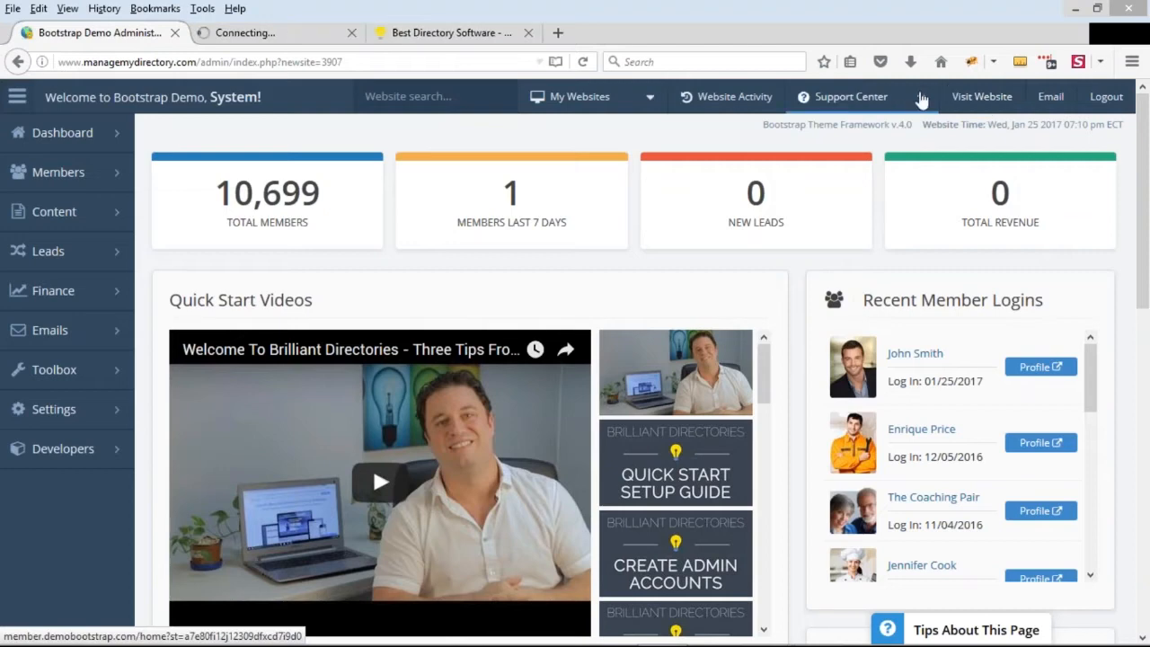
{"action": "left_click", "coordinate": [275, 35]}
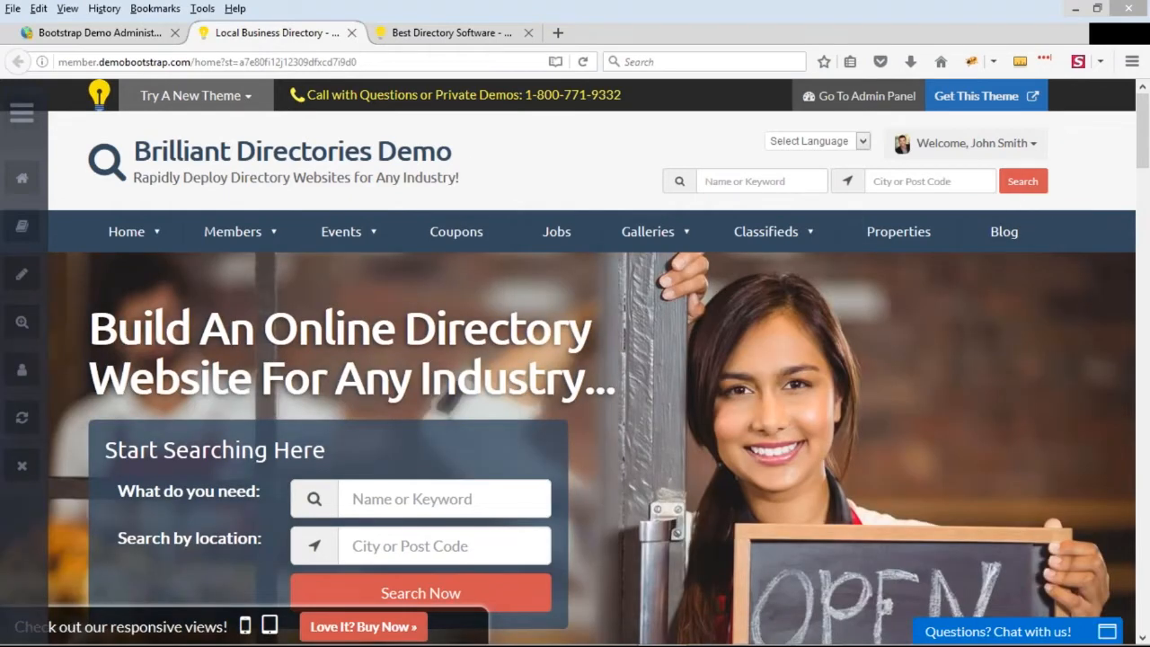
{"action": "left_click", "coordinate": [421, 594]}
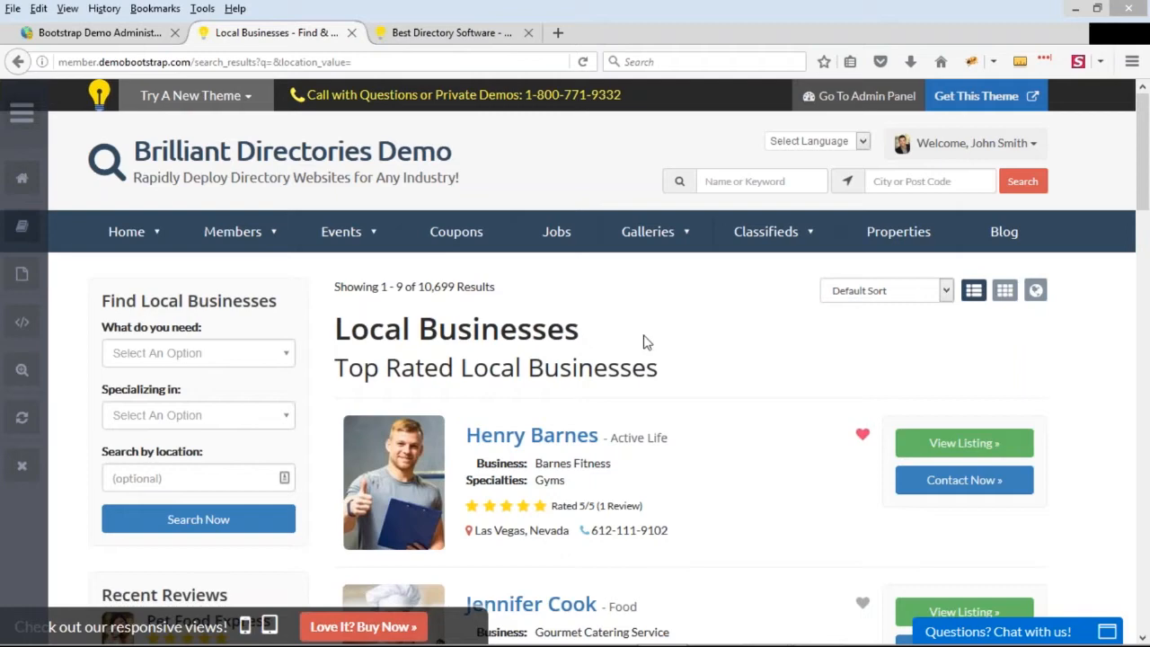
Examine the title and "Top Rated" subtitle of the search results page
{"action": "left_click_drag", "start_coordinate": [336, 369], "coordinate": [451, 368]}
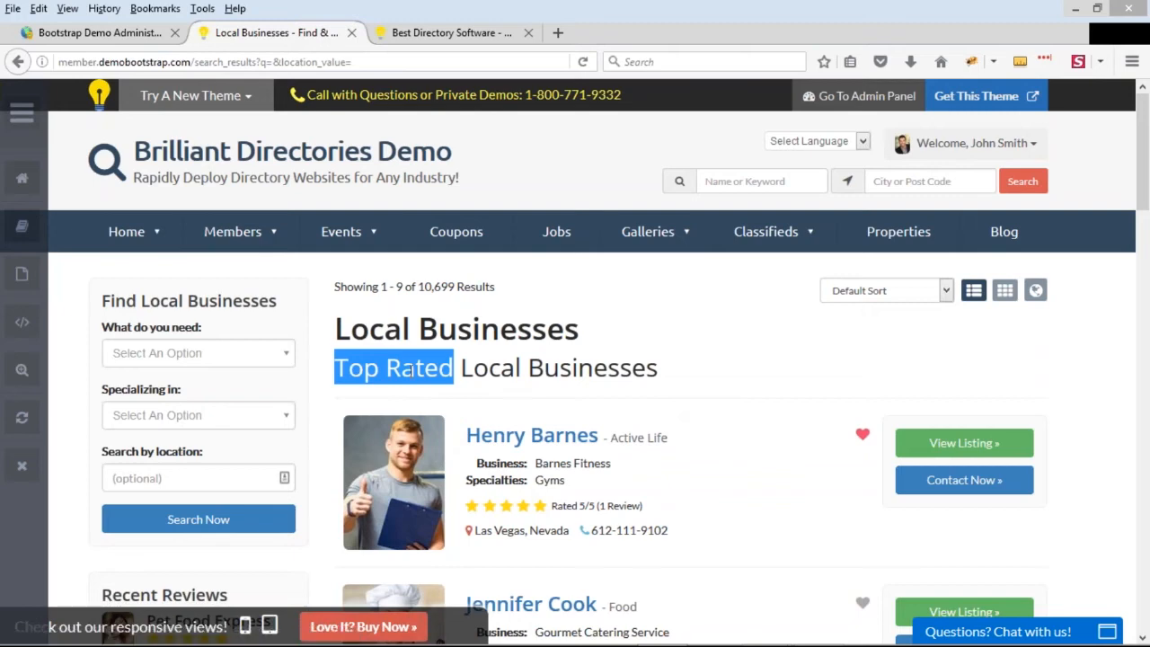
{"action": "left_click", "coordinate": [387, 339]}
{"action": "double_click", "coordinate": [356, 336]}
{"action": "left_click", "coordinate": [435, 343]}
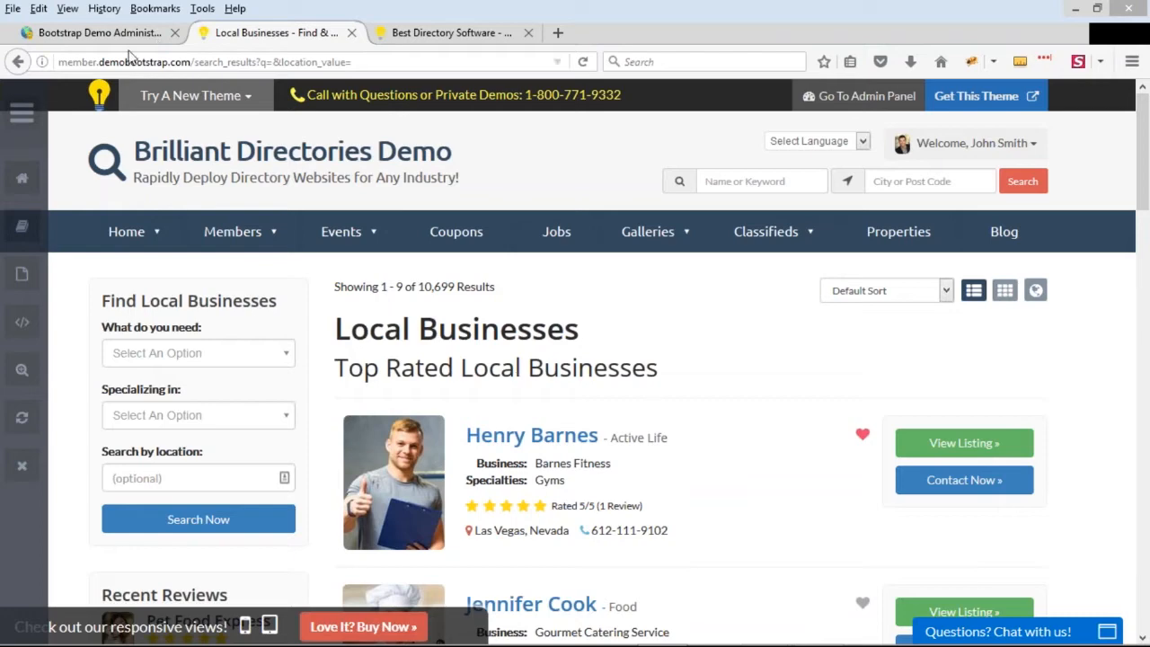
Open SEO Template #200 for editing from the search results page's Admin Bar
{"action": "left_click", "coordinate": [153, 36]}
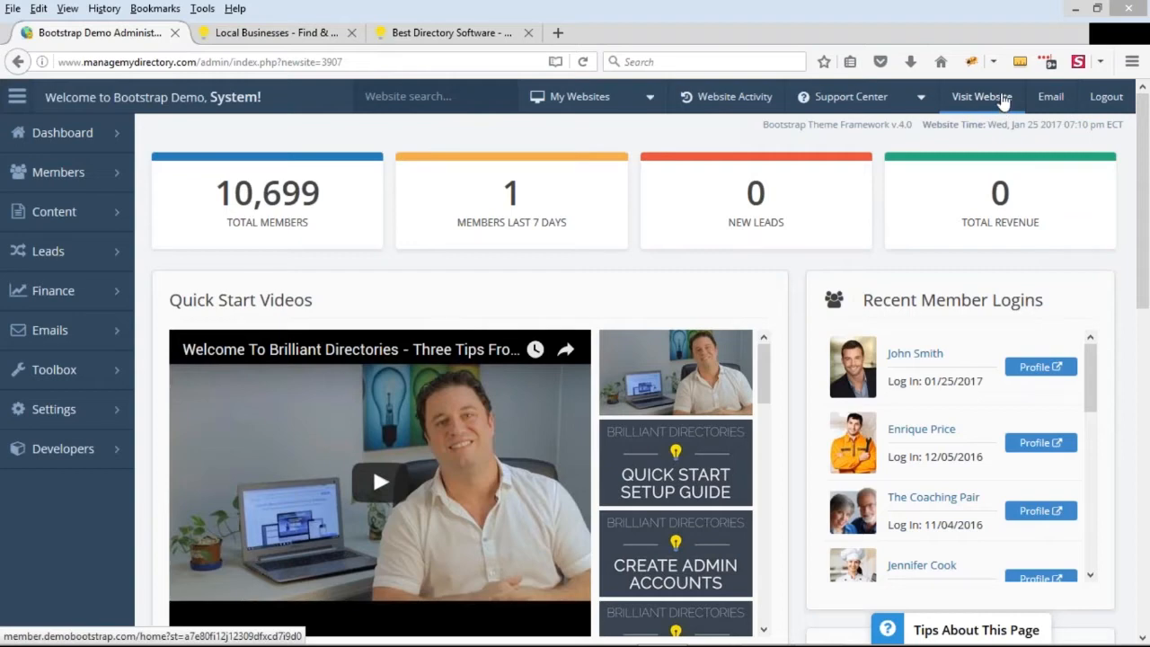
{"action": "left_click", "coordinate": [299, 38]}
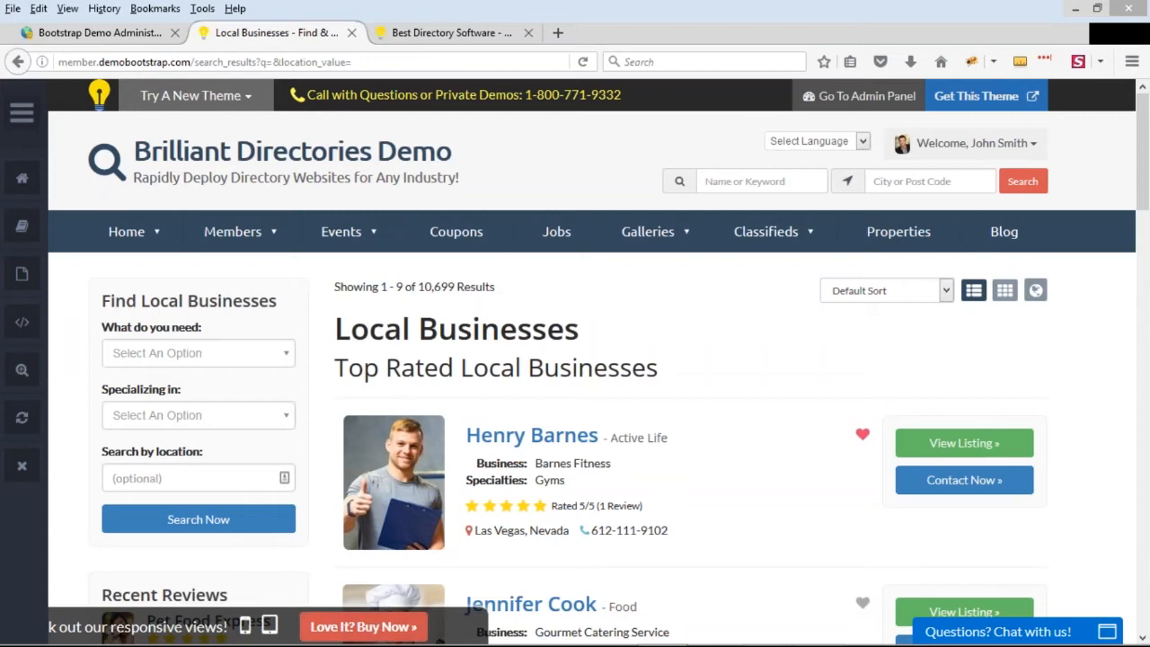
{"action": "left_click", "coordinate": [21, 112]}
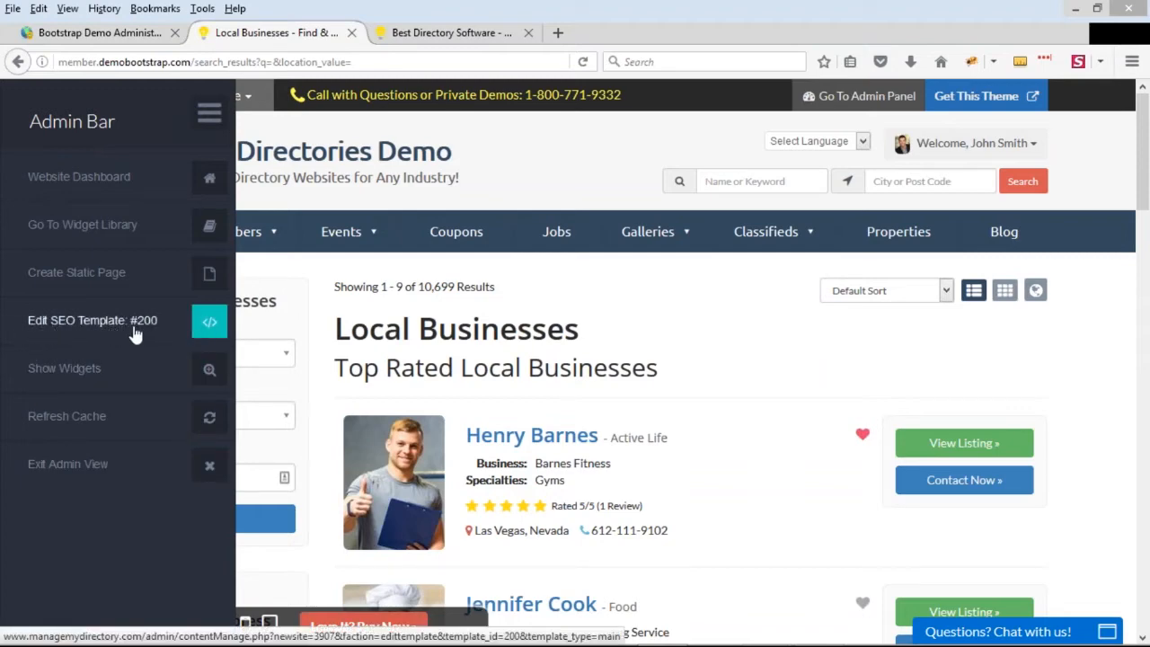
{"action": "left_click_drag", "start_coordinate": [134, 333], "coordinate": [99, 324]}
{"action": "left_click", "coordinate": [106, 331]}
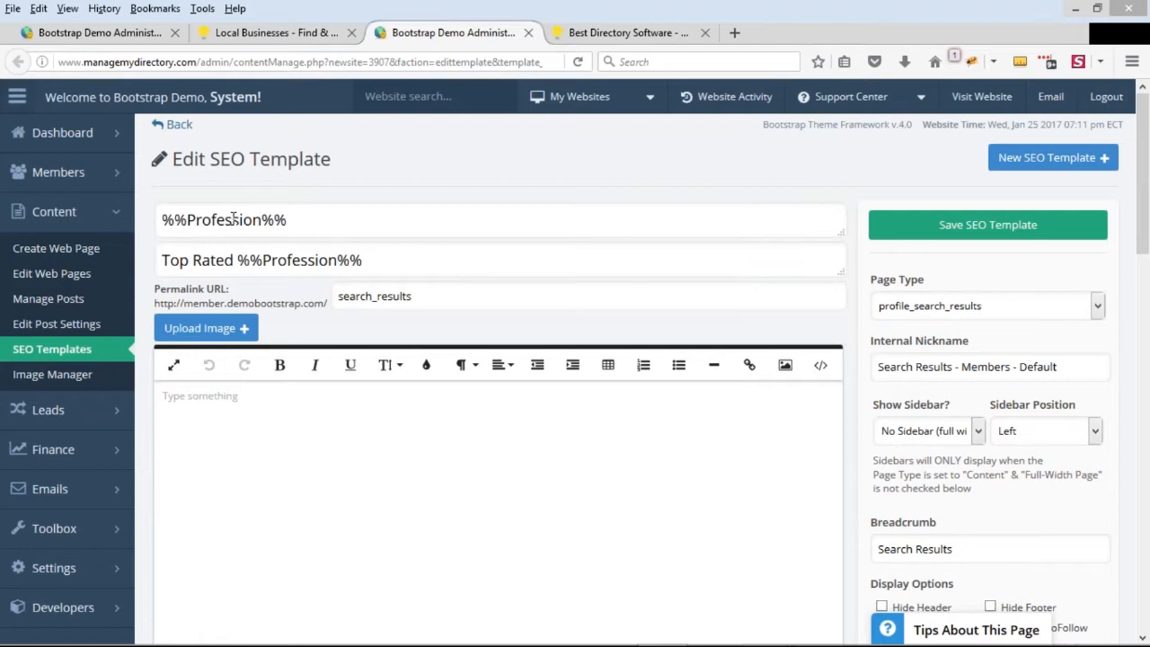
Examine the %%Profession%% variable in the SEO template's title field
{"action": "left_click_drag", "start_coordinate": [290, 220], "coordinate": [156, 221]}
{"action": "left_click", "coordinate": [188, 221]}
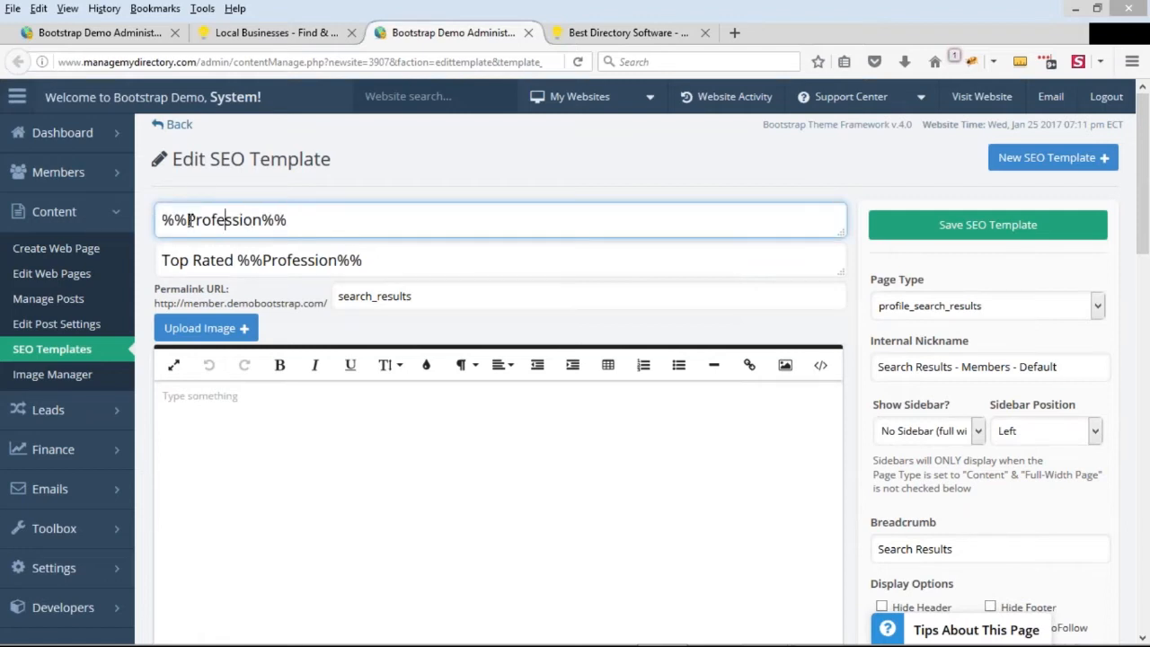
{"action": "double_click", "coordinate": [211, 220]}
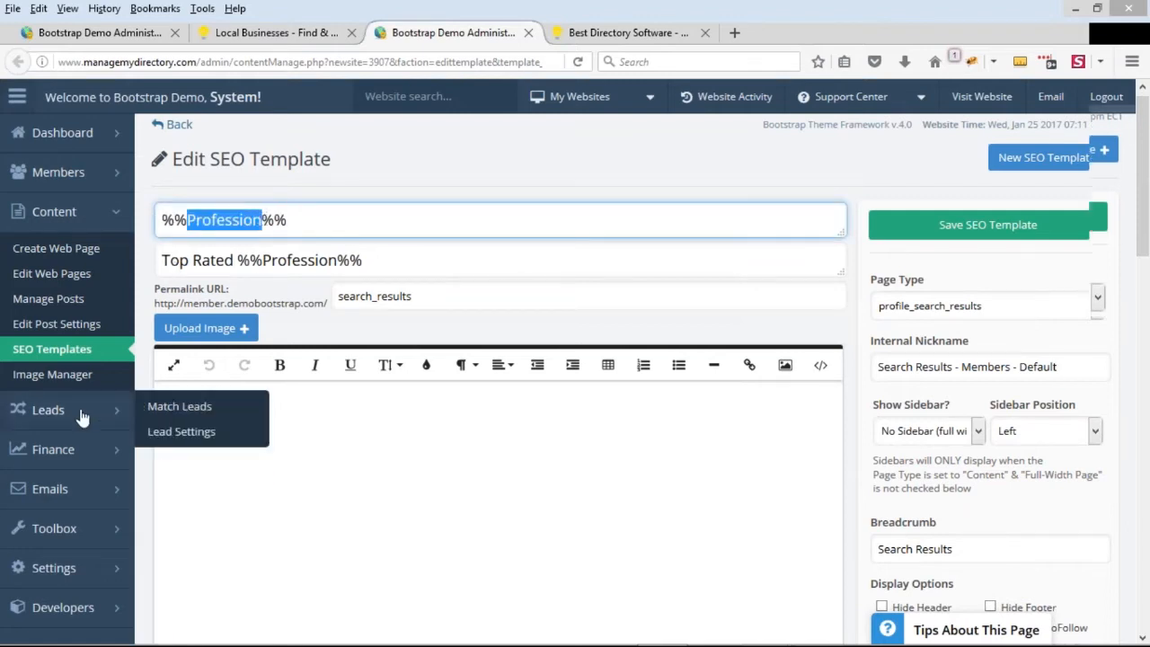
Open General Settings in a new browser tab and check the Profession Name field
{"action": "scroll", "coordinate": [95, 404], "scroll_direction": "down", "scroll_amount": 2}
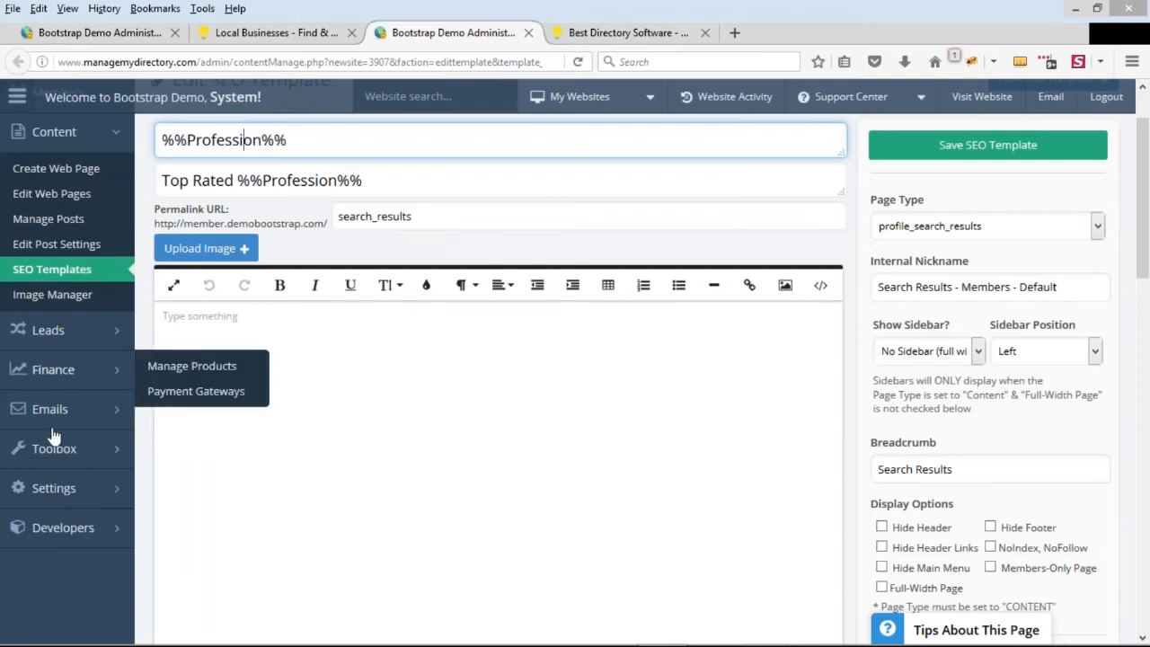
{"action": "mouse_move", "coordinate": [77, 488]}
{"action": "middle_click", "coordinate": [165, 486]}
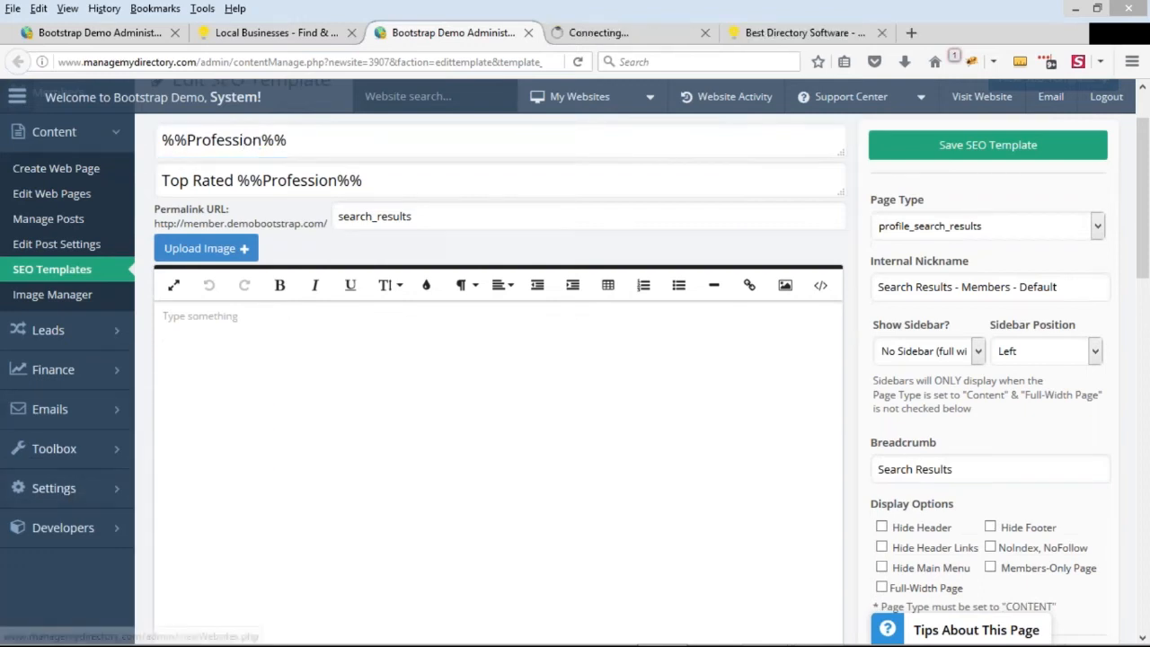
{"action": "left_click", "coordinate": [619, 34]}
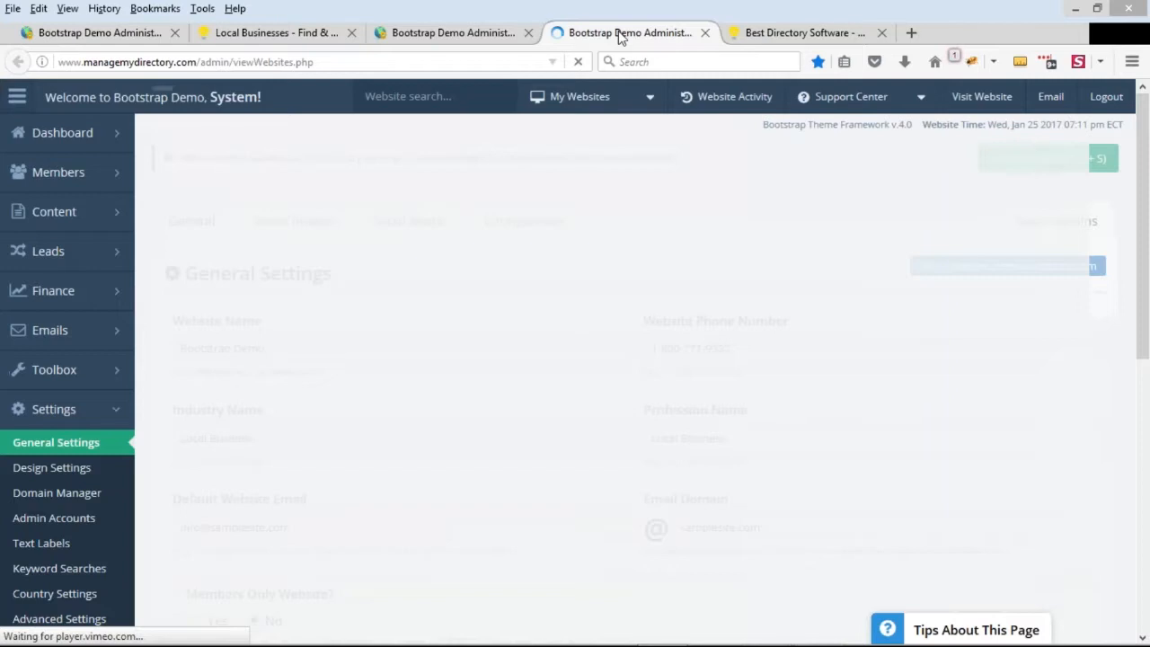
{"action": "left_click_drag", "start_coordinate": [756, 415], "coordinate": [646, 410]}
{"action": "left_click_drag", "start_coordinate": [753, 438], "coordinate": [648, 439]}
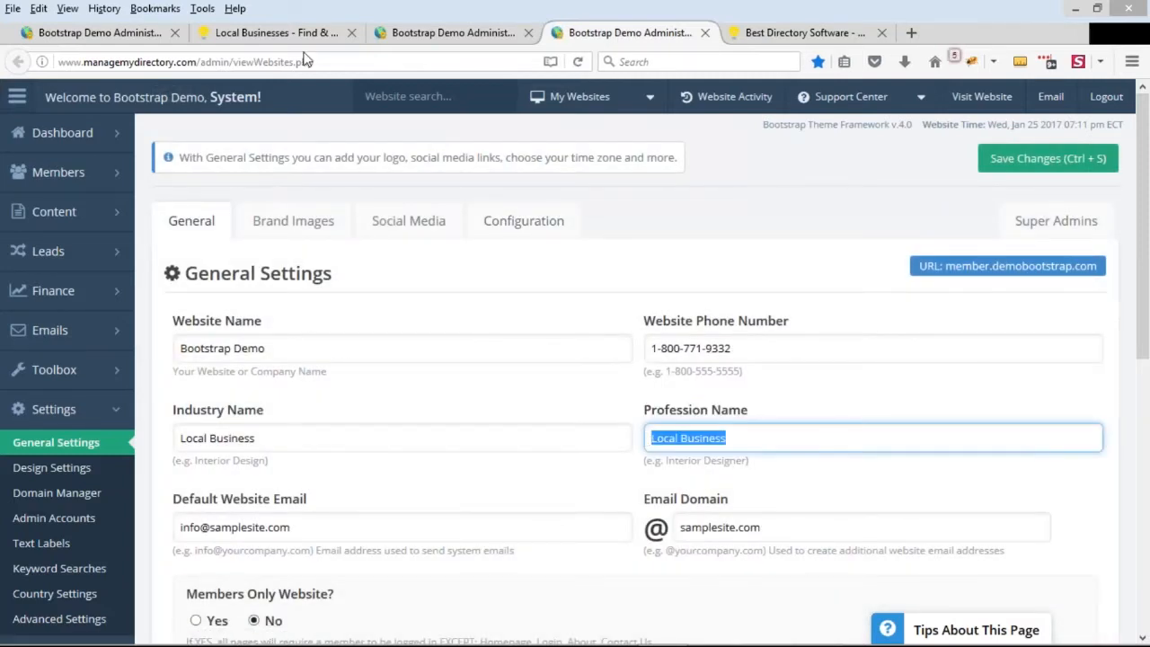
Compare the search results page's main heading with the "Top Rated" text and %%Profession%% variable in the SEO template's subtitle
{"action": "left_click", "coordinate": [279, 33]}
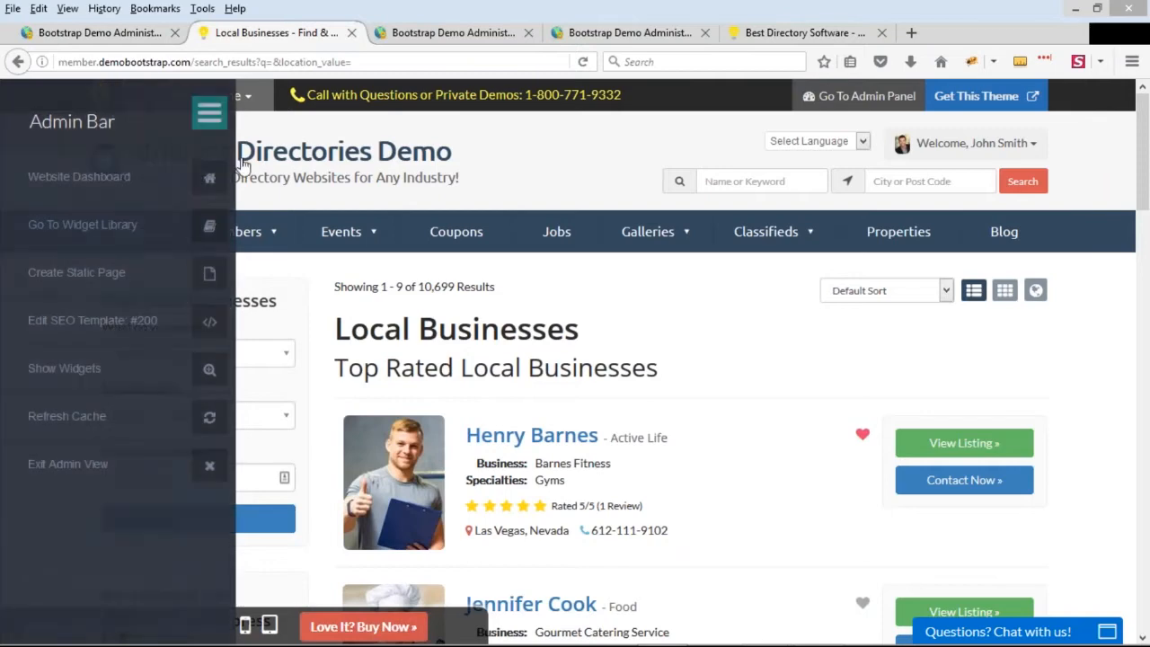
{"action": "left_click_drag", "start_coordinate": [336, 329], "coordinate": [580, 331]}
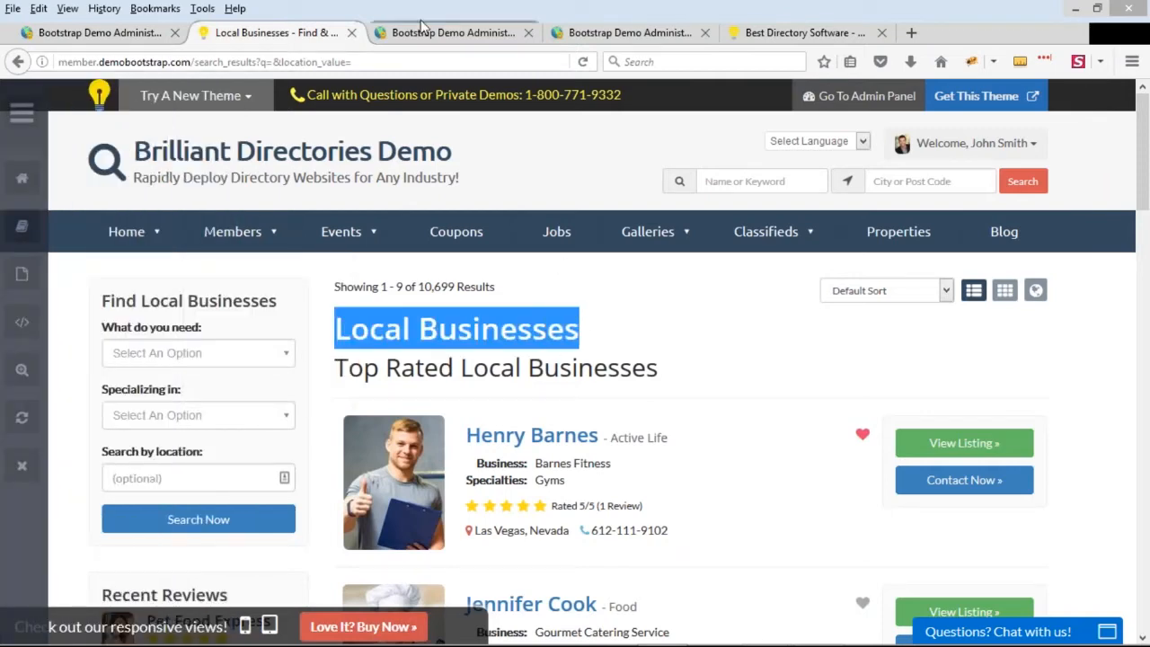
{"action": "left_click", "coordinate": [453, 33]}
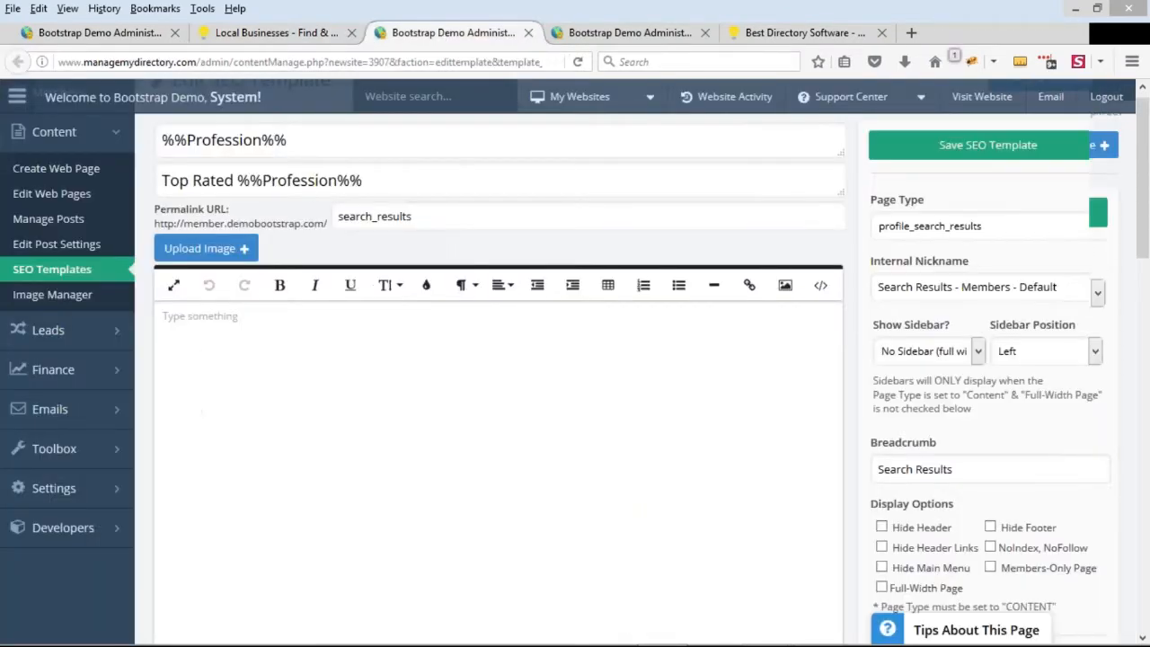
{"action": "scroll", "coordinate": [312, 191], "scroll_direction": "up", "scroll_amount": 2}
{"action": "left_click", "coordinate": [172, 264]}
{"action": "left_click_drag", "start_coordinate": [160, 259], "coordinate": [404, 259]}
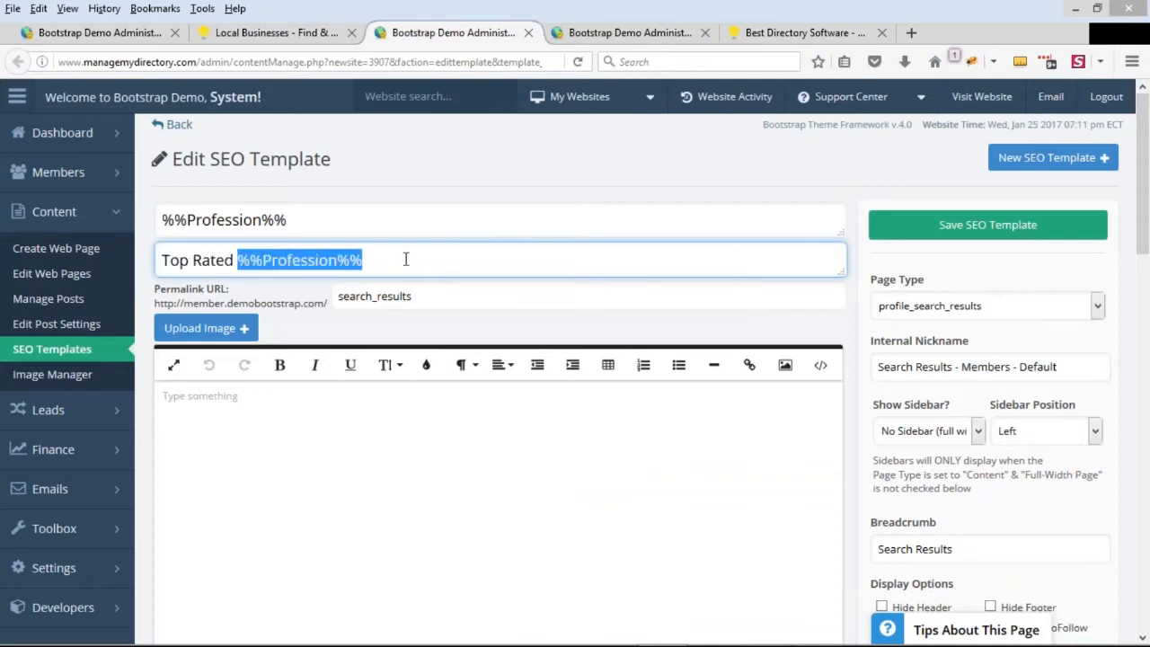
{"action": "left_click", "coordinate": [236, 260]}
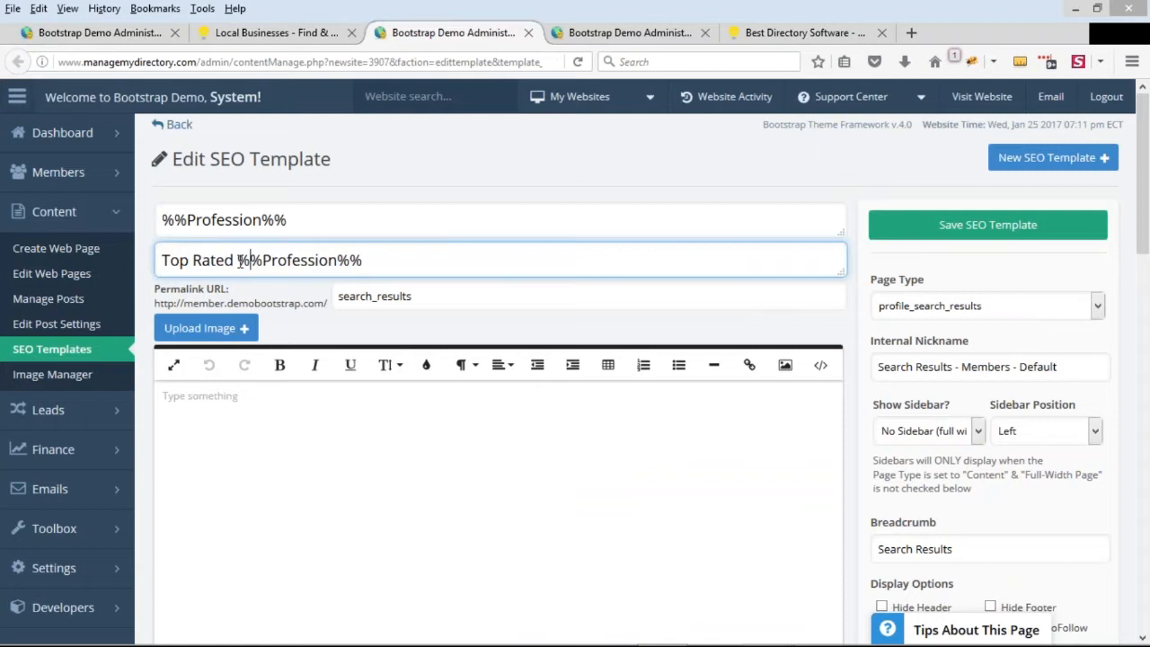
{"action": "left_click_drag", "start_coordinate": [178, 260], "coordinate": [140, 264]}
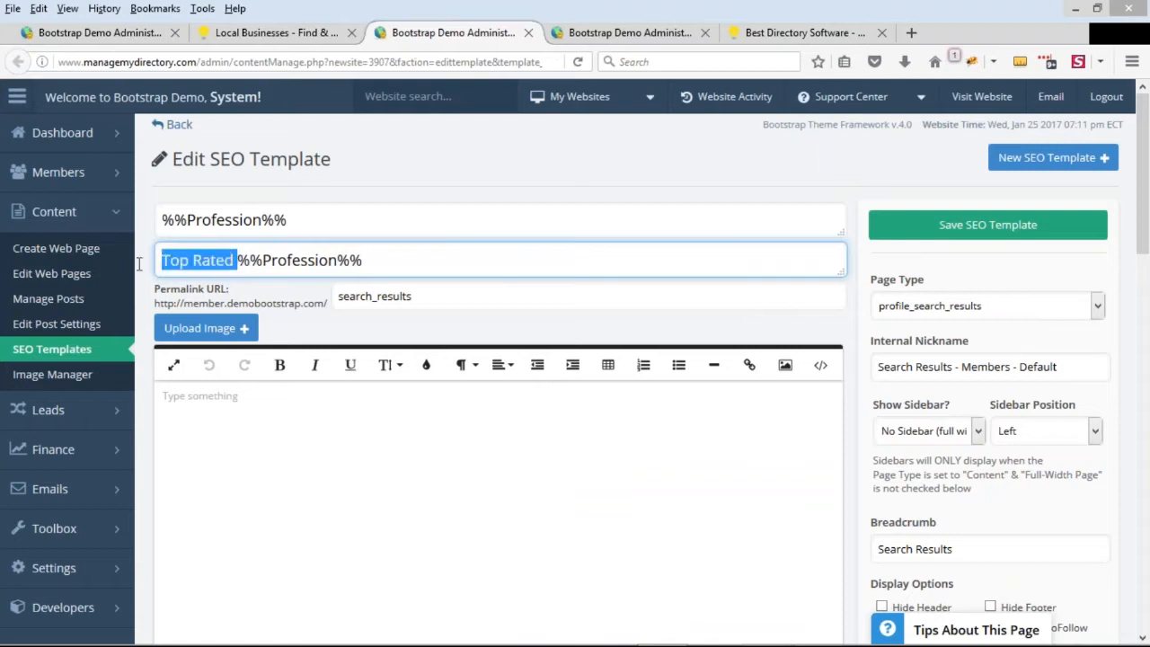
Append "Directory" after the %%Profession%% variable in the SEO template's title
{"action": "left_click", "coordinate": [164, 220]}
{"action": "left_click", "coordinate": [386, 224]}
{"action": "type", "text": "Dir"}
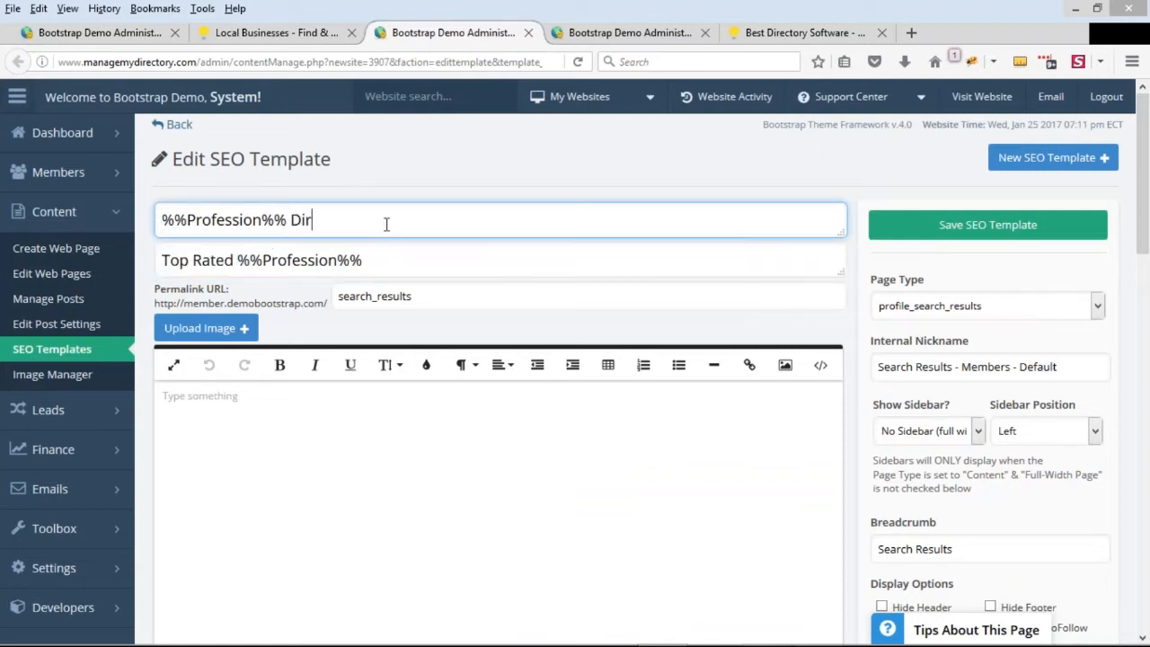
{"action": "type", "text": "ectory"}
Insert "The" before the %%Profession%% variable so the template title reads "The %%Profession%% Directory"
{"action": "left_click_drag", "start_coordinate": [288, 221], "coordinate": [86, 212]}
{"action": "left_click", "coordinate": [226, 219]}
{"action": "left_click_drag", "start_coordinate": [289, 219], "coordinate": [131, 223]}
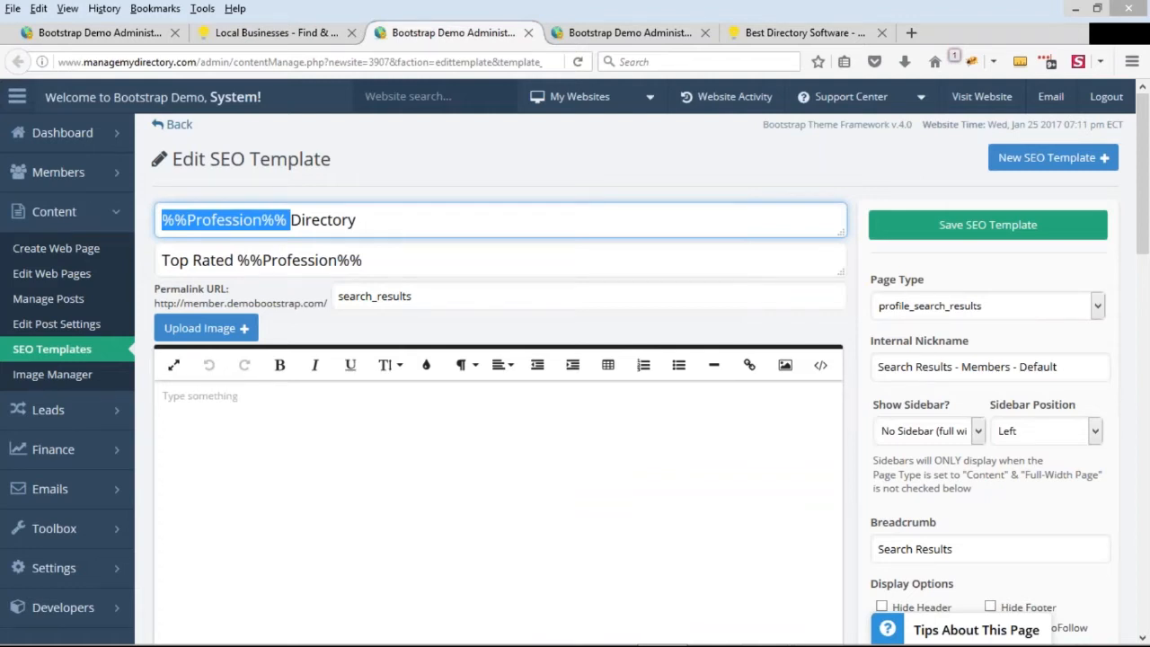
{"action": "left_click", "coordinate": [208, 220]}
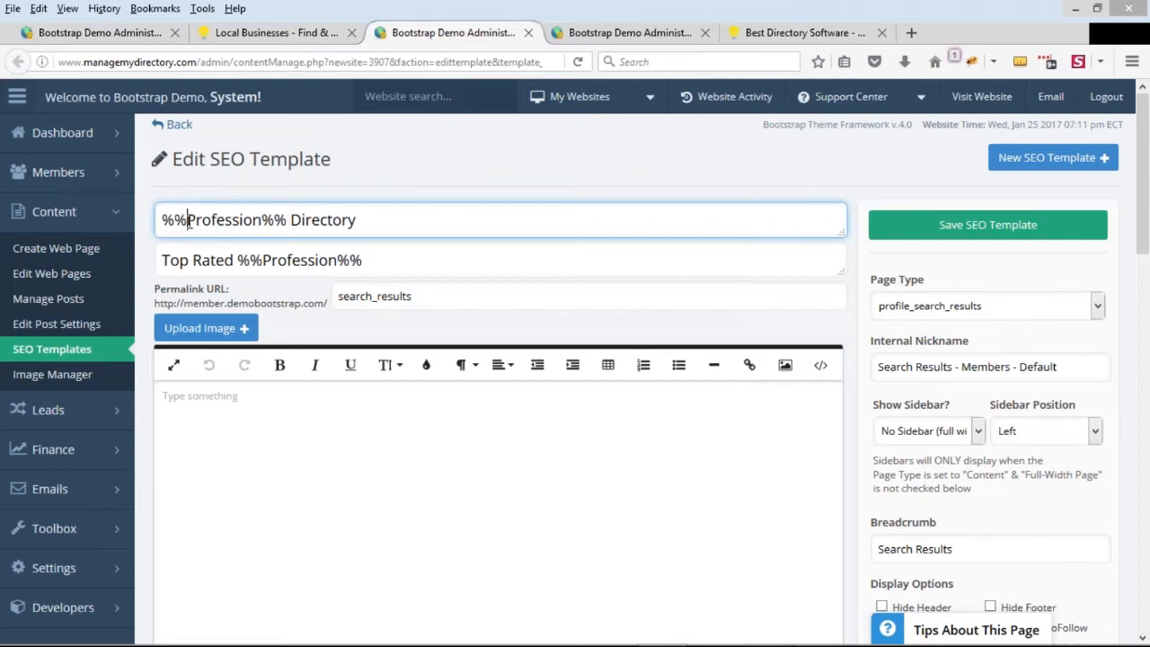
{"action": "left_click_drag", "start_coordinate": [289, 220], "coordinate": [151, 222]}
{"action": "left_click", "coordinate": [275, 222]}
{"action": "left_click", "coordinate": [174, 226]}
{"action": "type", "text": "The"}
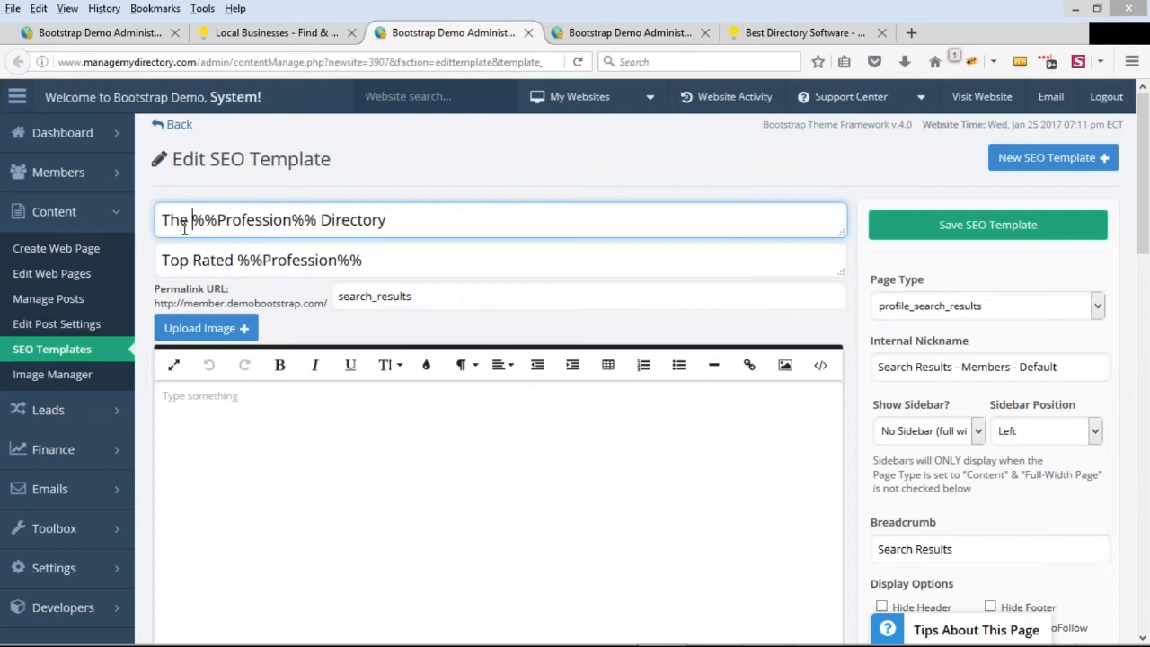
Delete "Top Rated" from the SEO template's subtitle, leaving only %%Profession%%, and return to the search results page
{"action": "left_click_drag", "start_coordinate": [238, 260], "coordinate": [158, 261]}
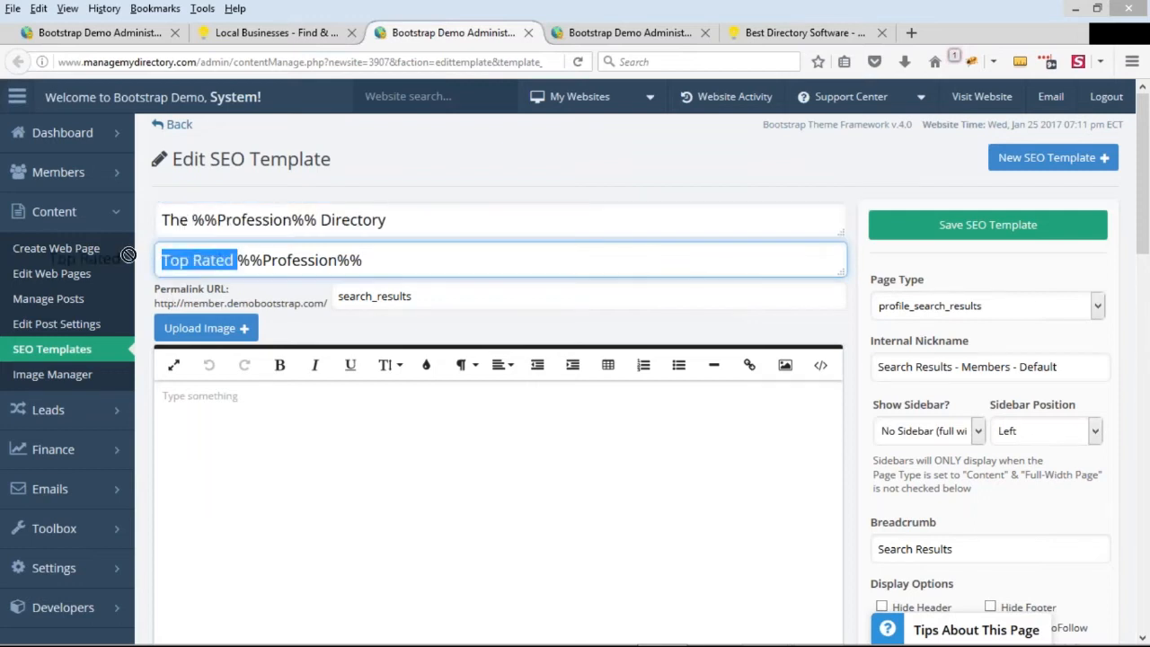
{"action": "key", "text": "BackSpace"}
{"action": "left_click", "coordinate": [177, 261]}
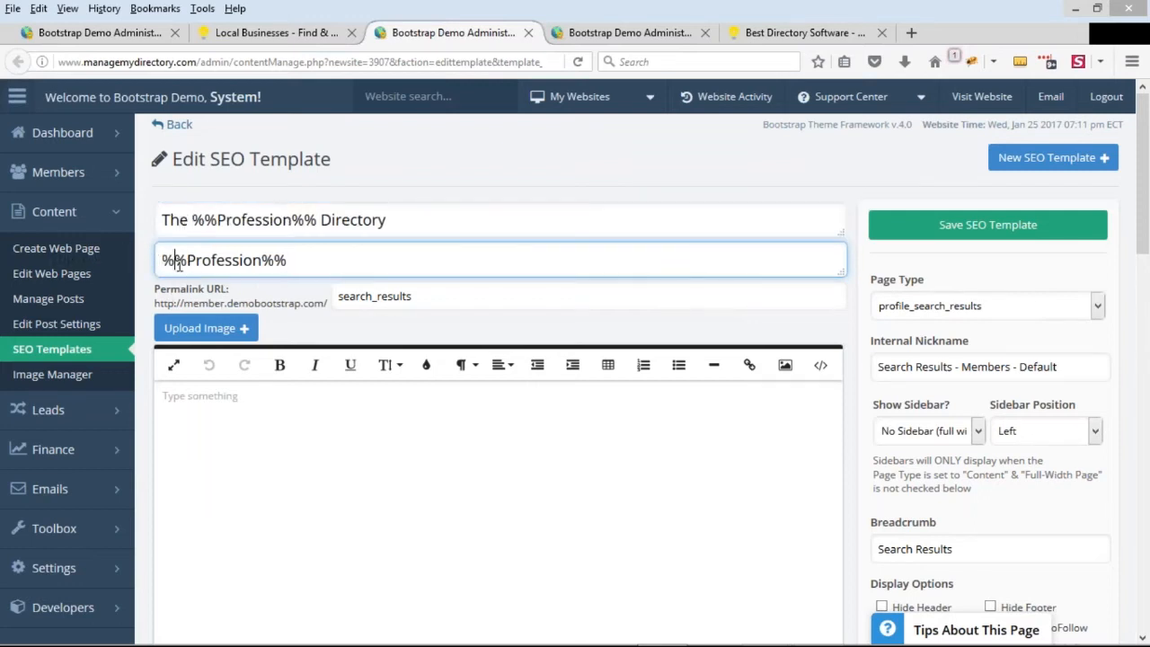
{"action": "left_click", "coordinate": [313, 32]}
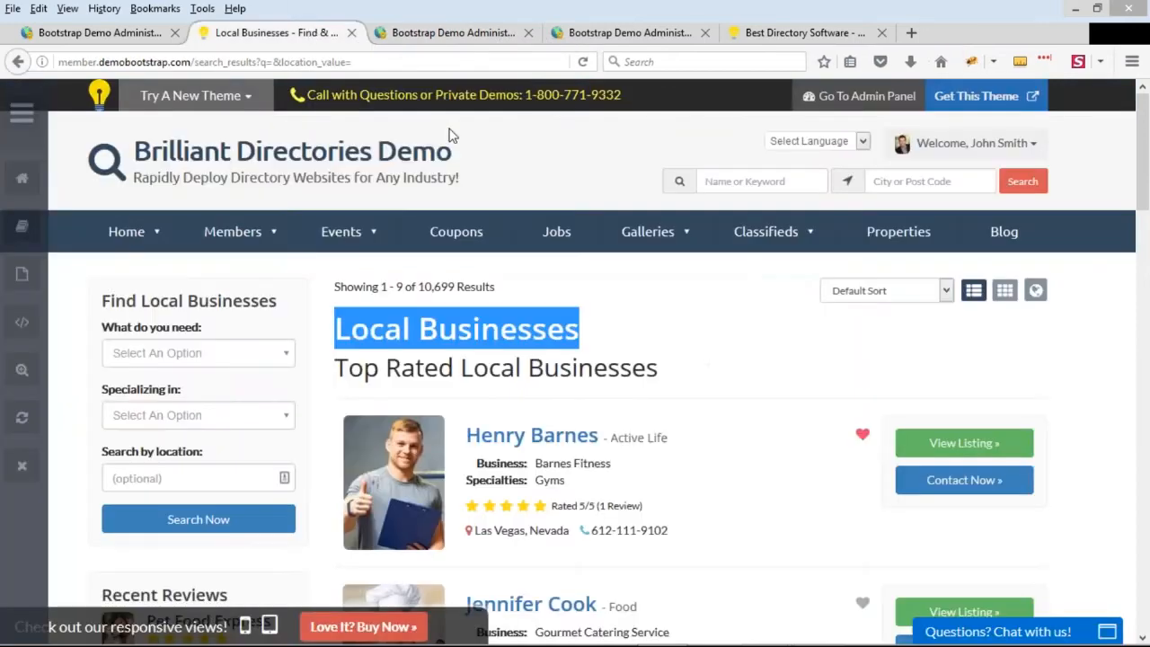
Remove one percent sign from each side of the subtitle's variable in the SEO template so it reads %Profession%
{"action": "left_click", "coordinate": [449, 32]}
{"action": "key", "text": "BackSpace"}
{"action": "left_click", "coordinate": [288, 257]}
{"action": "key", "text": "BackSpace"}
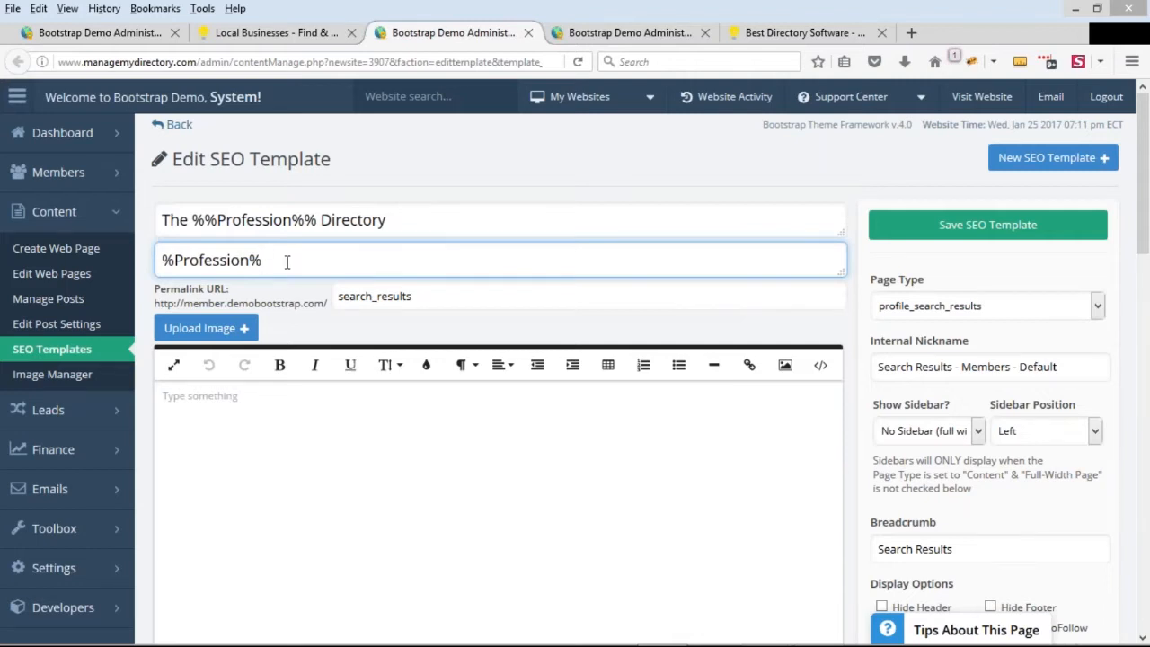
Insert "Find A" before the %Profession% variable in the SEO template's subtitle
{"action": "key", "text": "Home"}
{"action": "type", "text": "Find "}
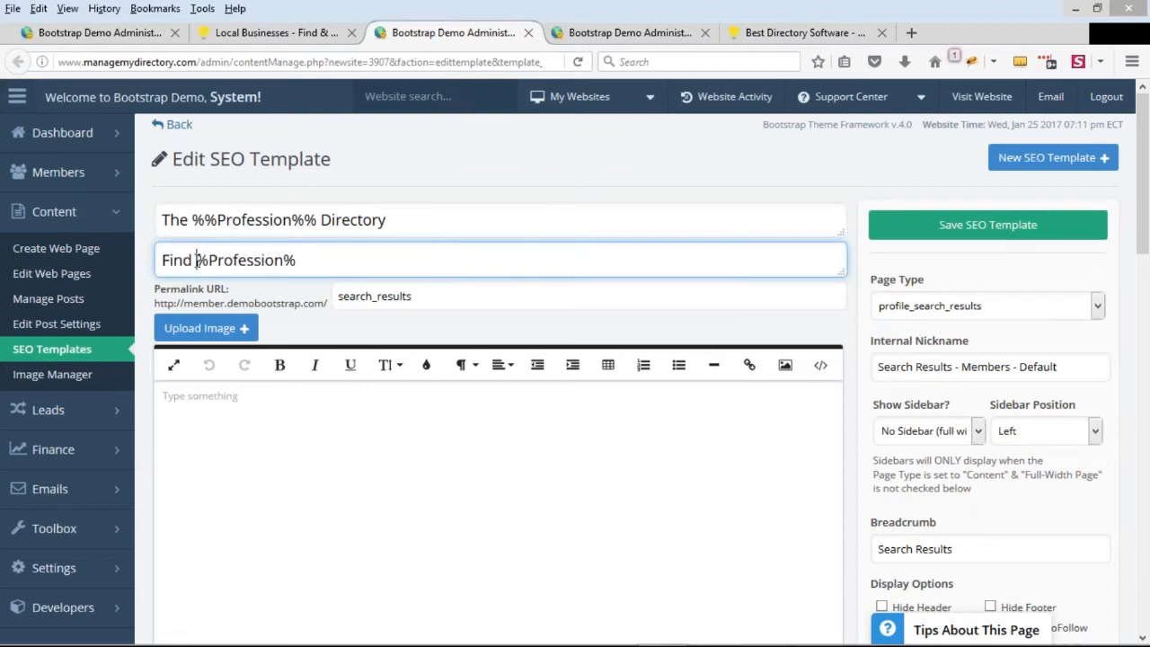
{"action": "type", "text": "A"}
{"action": "left_click", "coordinate": [384, 256]}
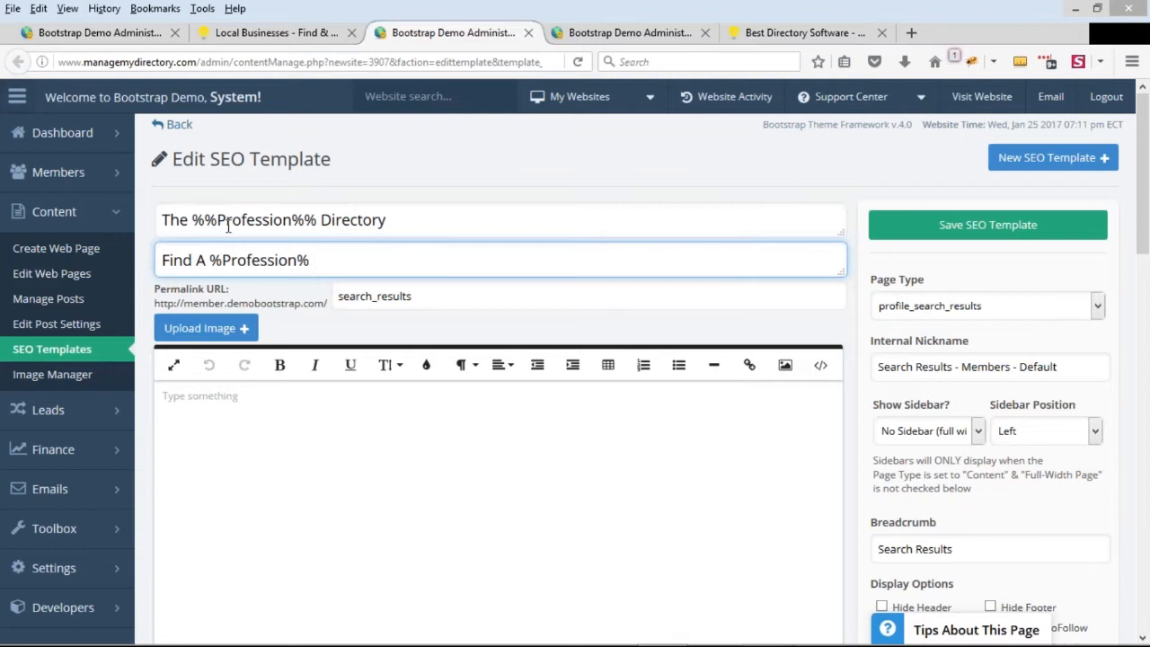
Append "Near You" after the %Profession% variable in the subtitle and save the SEO template
{"action": "left_click_drag", "start_coordinate": [216, 220], "coordinate": [192, 220]}
{"action": "left_click_drag", "start_coordinate": [291, 220], "coordinate": [317, 221]}
{"action": "left_click", "coordinate": [282, 220]}
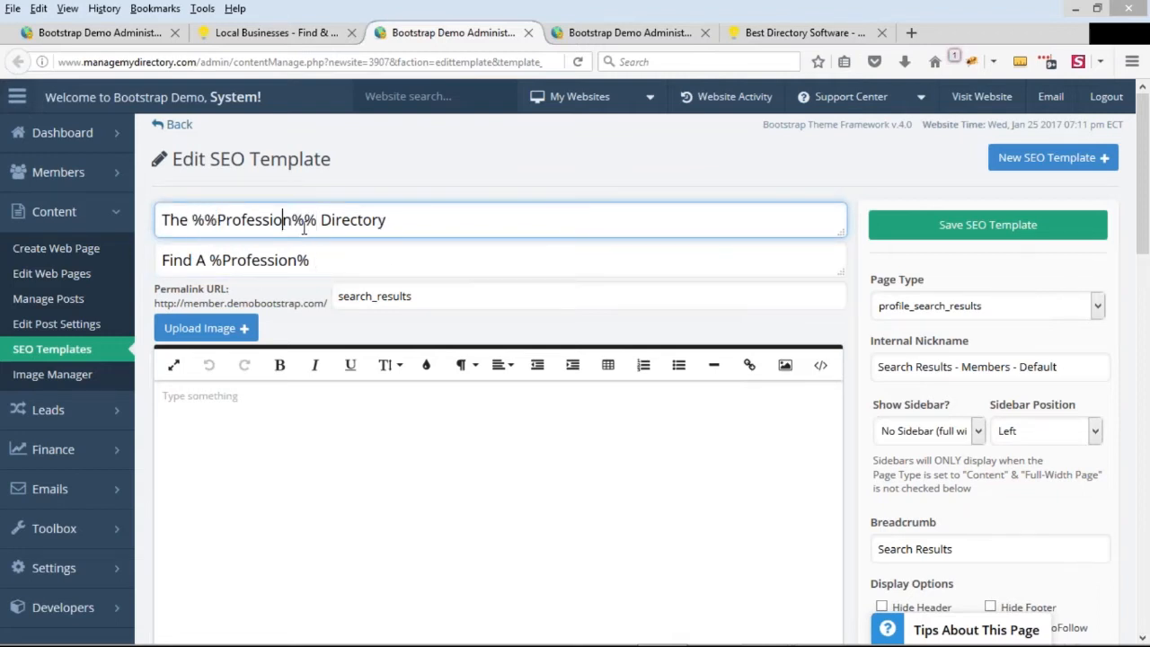
{"action": "left_click", "coordinate": [348, 260]}
{"action": "type", "text": "Near You"}
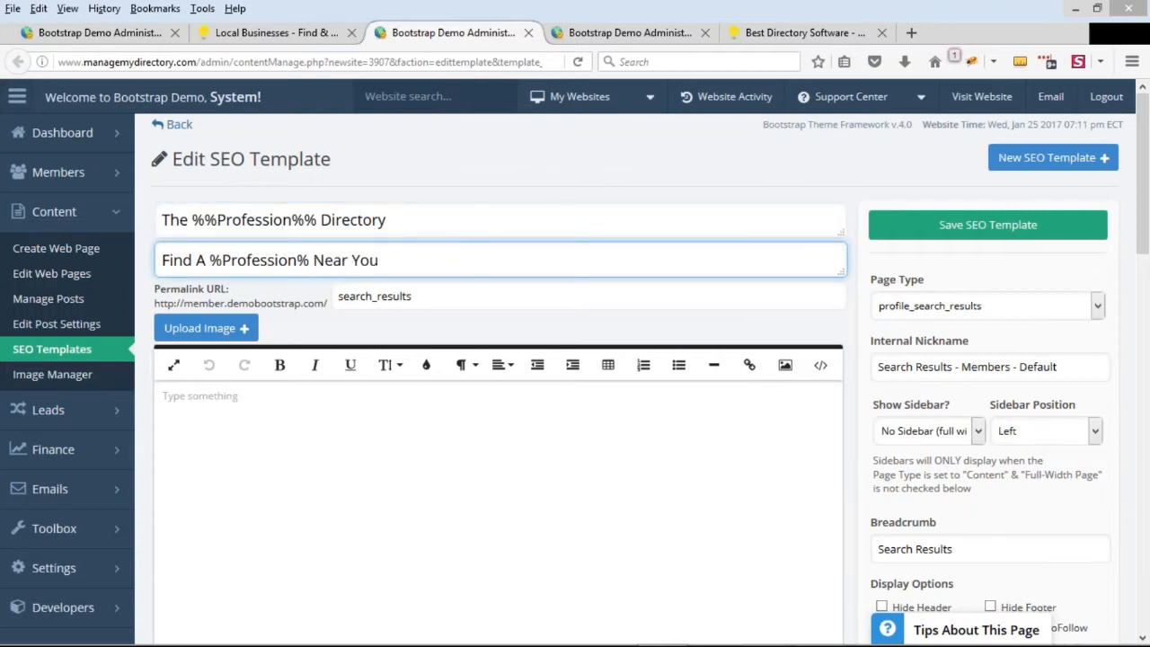
{"action": "left_click", "coordinate": [976, 232]}
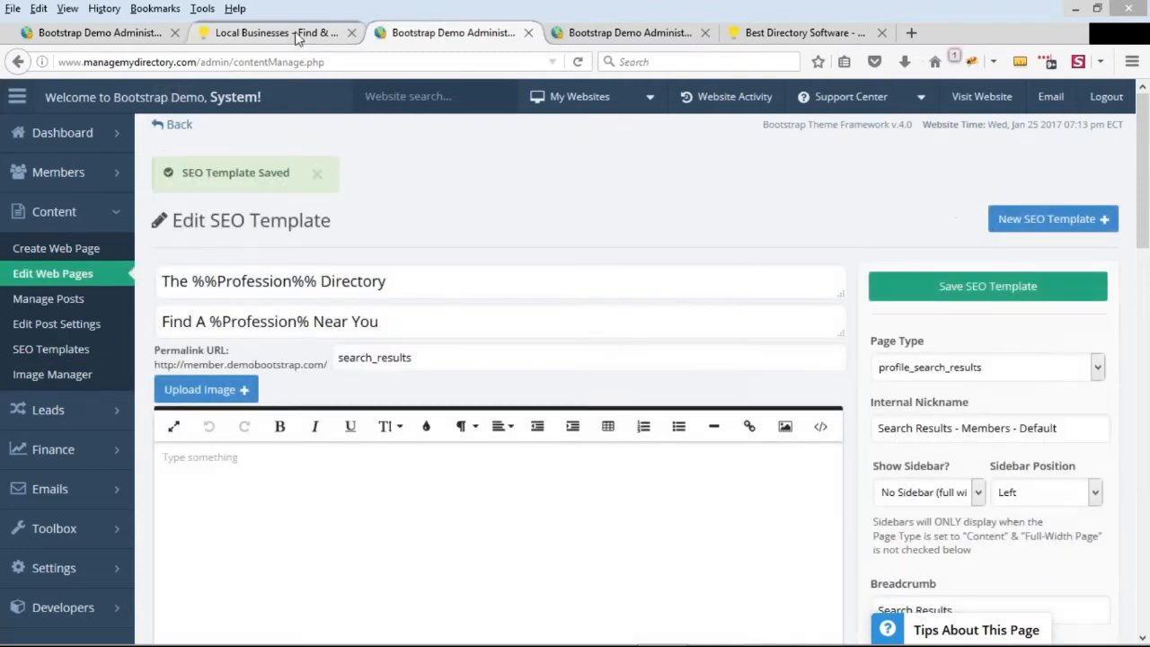
Refresh the website cache from the search results page and run a blank member search again
{"action": "left_click", "coordinate": [302, 36]}
{"action": "left_click", "coordinate": [510, 330]}
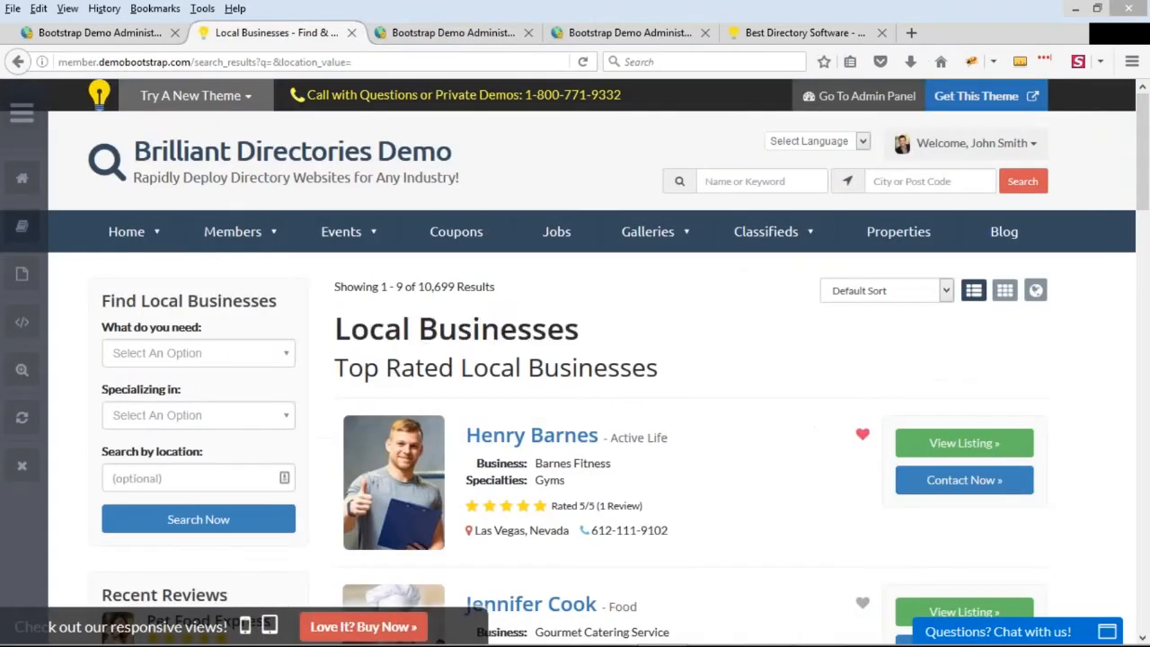
{"action": "left_click", "coordinate": [21, 417]}
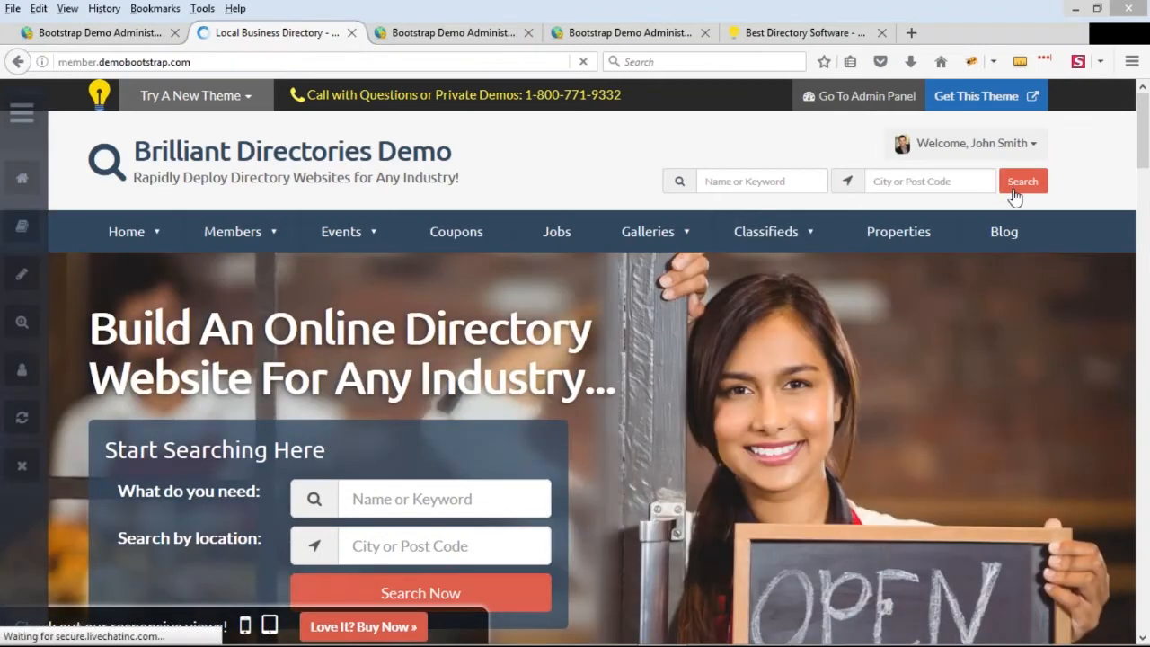
{"action": "left_click", "coordinate": [1021, 187]}
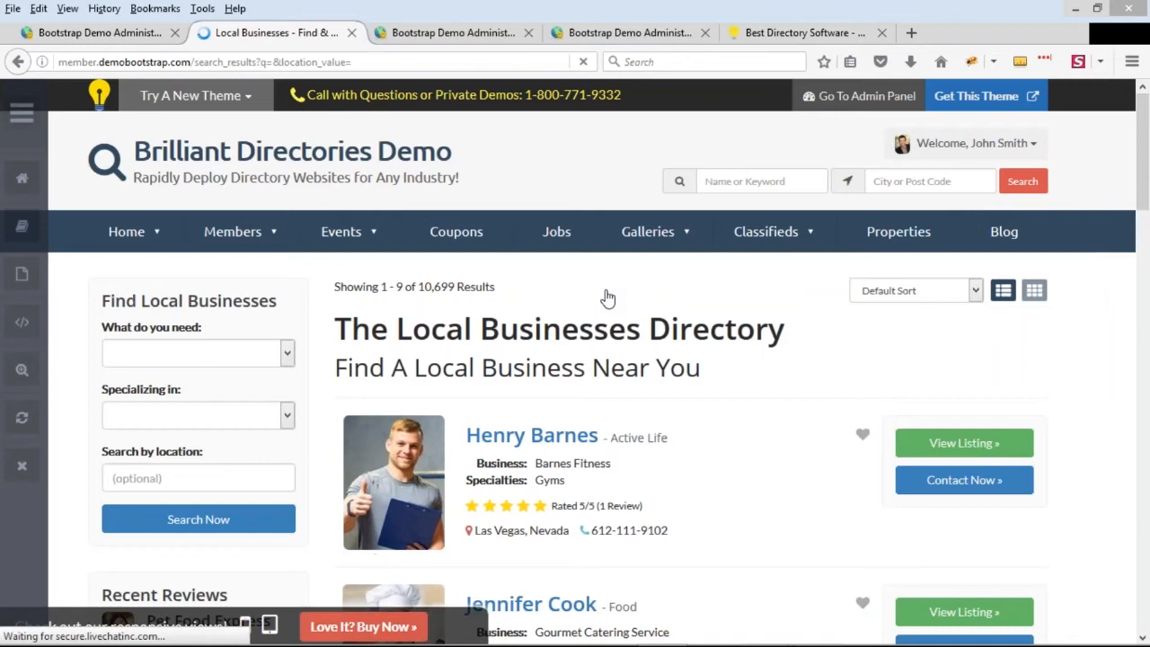
Compare the search results page's new title and subtitle with the profession variables in the SEO template
{"action": "left_click_drag", "start_coordinate": [335, 329], "coordinate": [620, 335]}
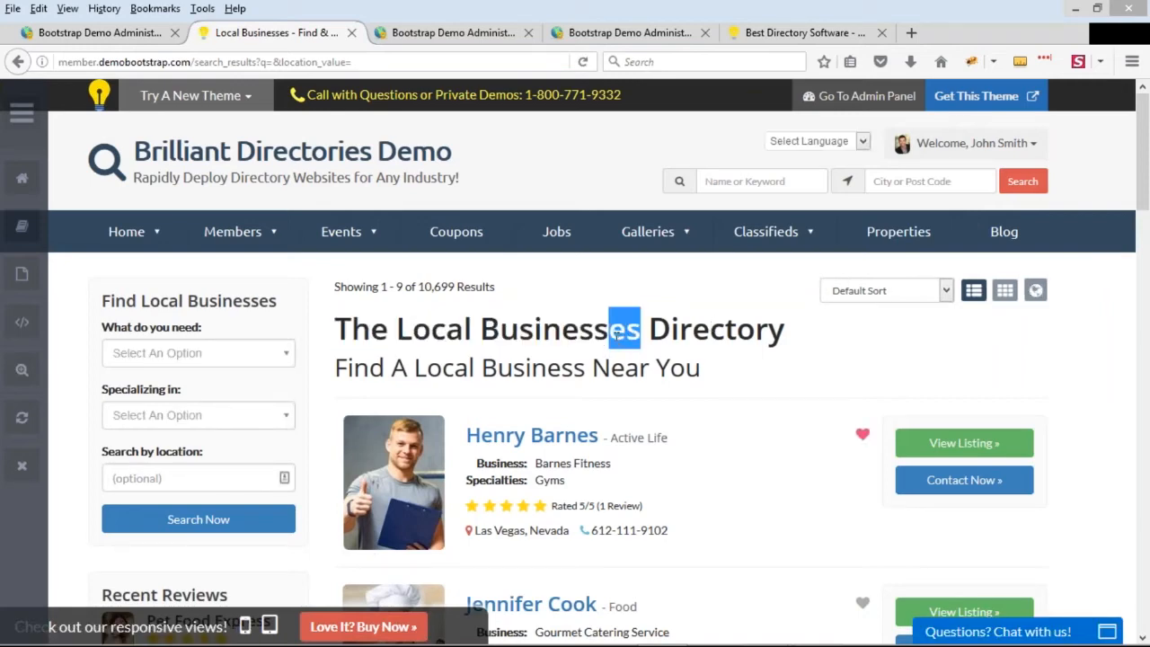
{"action": "left_click_drag", "start_coordinate": [479, 368], "coordinate": [563, 369]}
{"action": "left_click_drag", "start_coordinate": [702, 369], "coordinate": [476, 370]}
{"action": "left_click", "coordinate": [617, 365]}
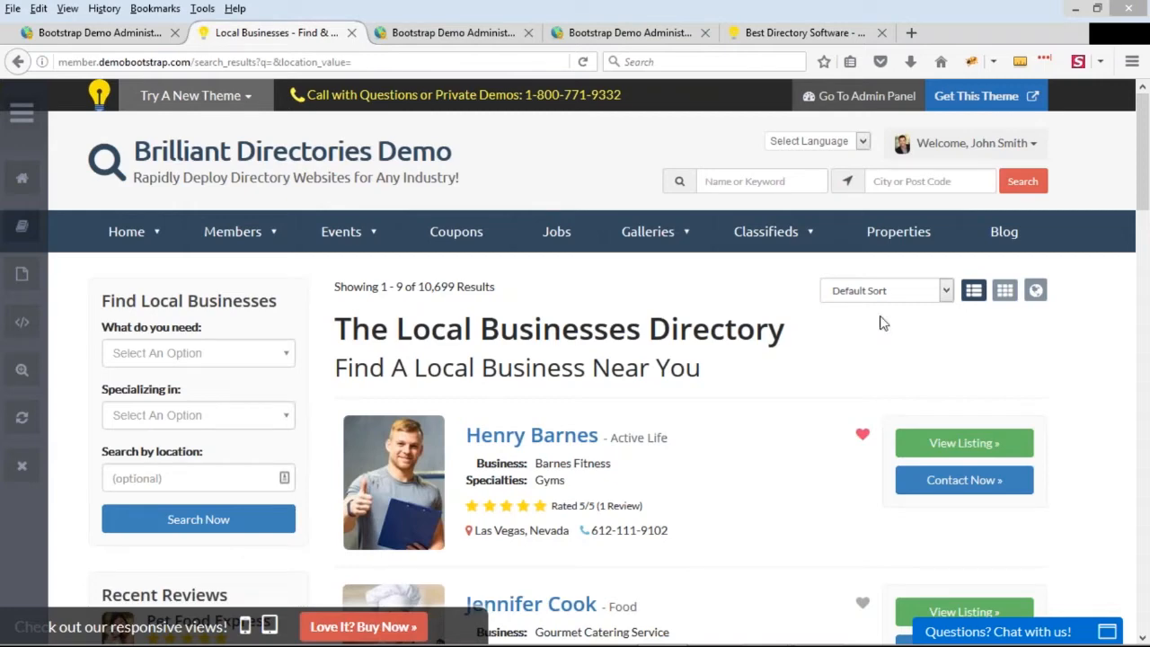
{"action": "left_click", "coordinate": [428, 36]}
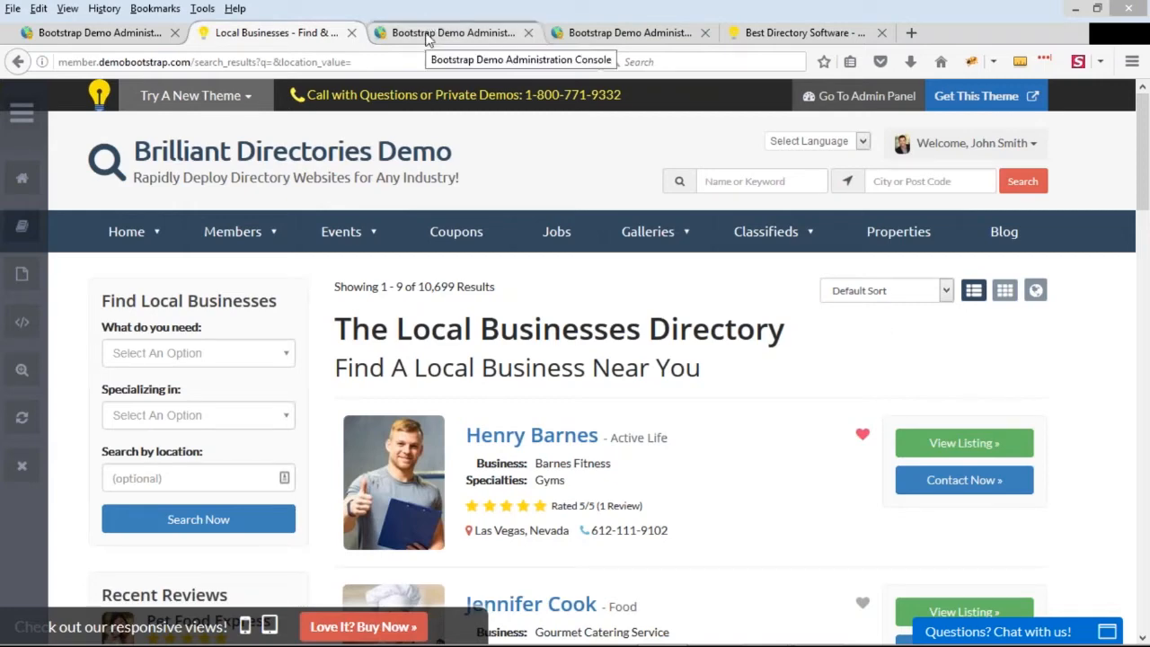
{"action": "left_click_drag", "start_coordinate": [421, 288], "coordinate": [226, 288]}
{"action": "left_click", "coordinate": [225, 287]}
{"action": "left_click", "coordinate": [287, 36]}
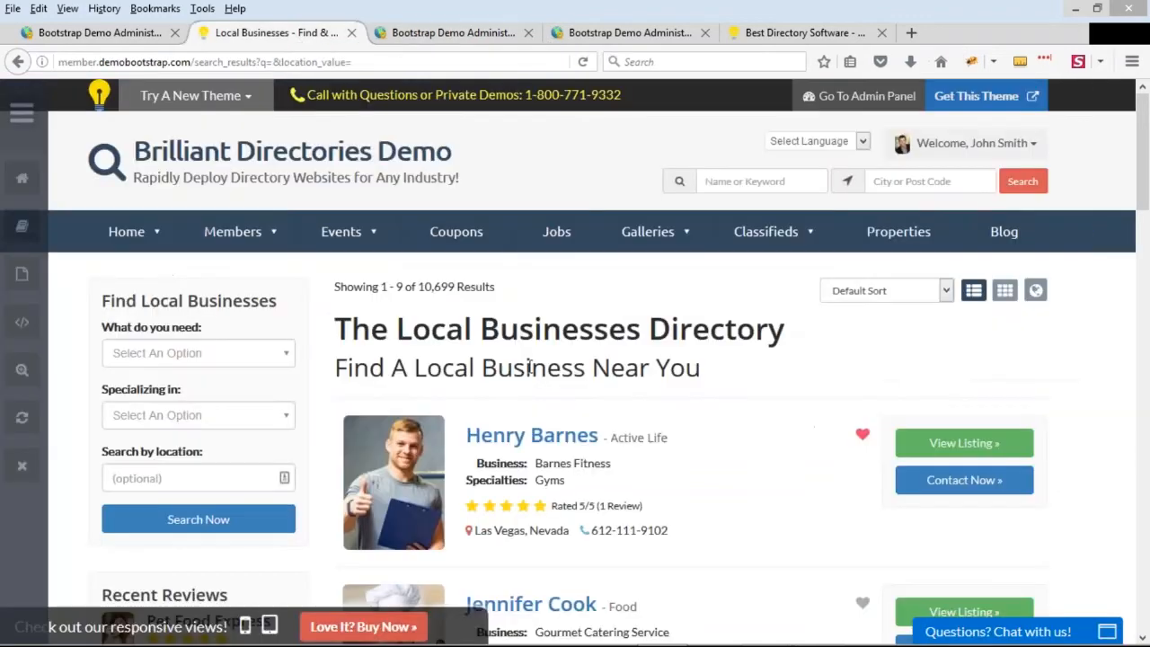
{"action": "left_click_drag", "start_coordinate": [664, 374], "coordinate": [585, 369]}
{"action": "left_click", "coordinate": [572, 336]}
{"action": "left_click", "coordinate": [486, 34]}
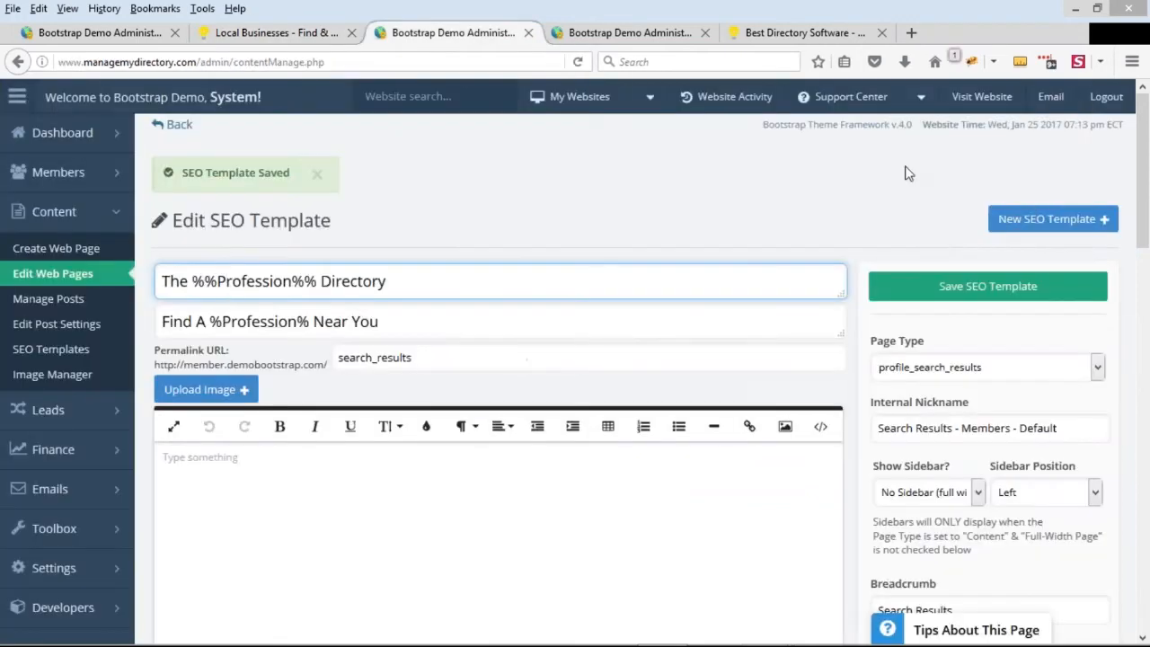
Examine the template's SEO meta details, including the page meta title, meta keywords and meta description variables
{"action": "scroll", "coordinate": [959, 270], "scroll_direction": "down", "scroll_amount": 2}
{"action": "scroll", "coordinate": [868, 267], "scroll_direction": "down", "scroll_amount": 5}
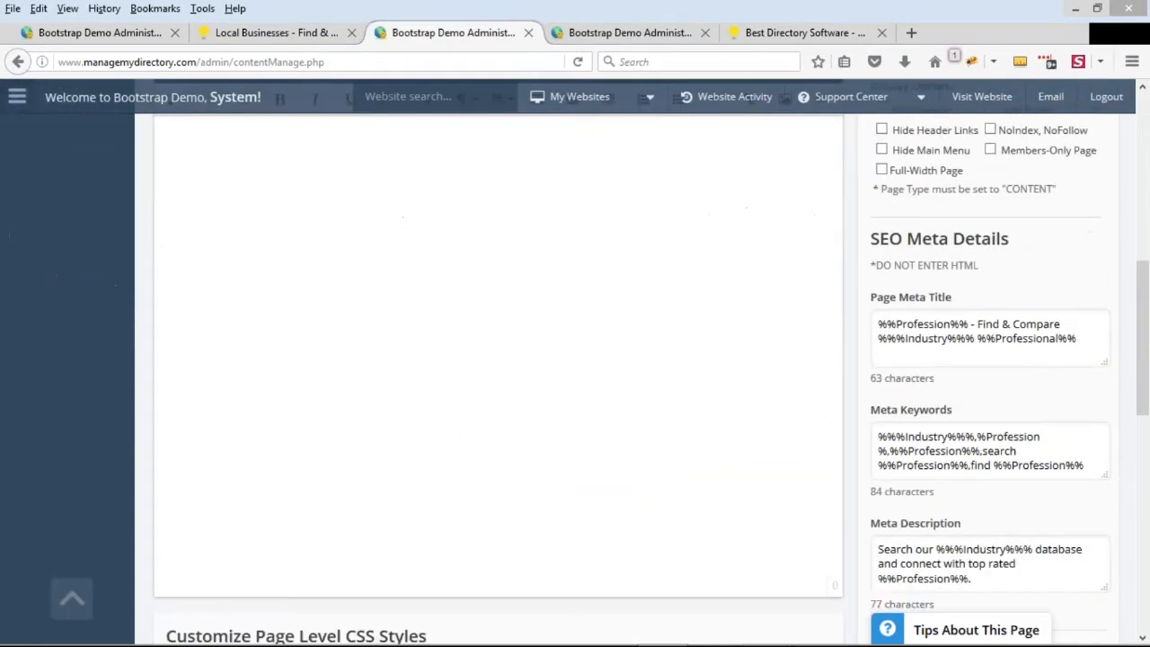
{"action": "left_click_drag", "start_coordinate": [868, 254], "coordinate": [1008, 259]}
{"action": "left_click_drag", "start_coordinate": [870, 411], "coordinate": [962, 410]}
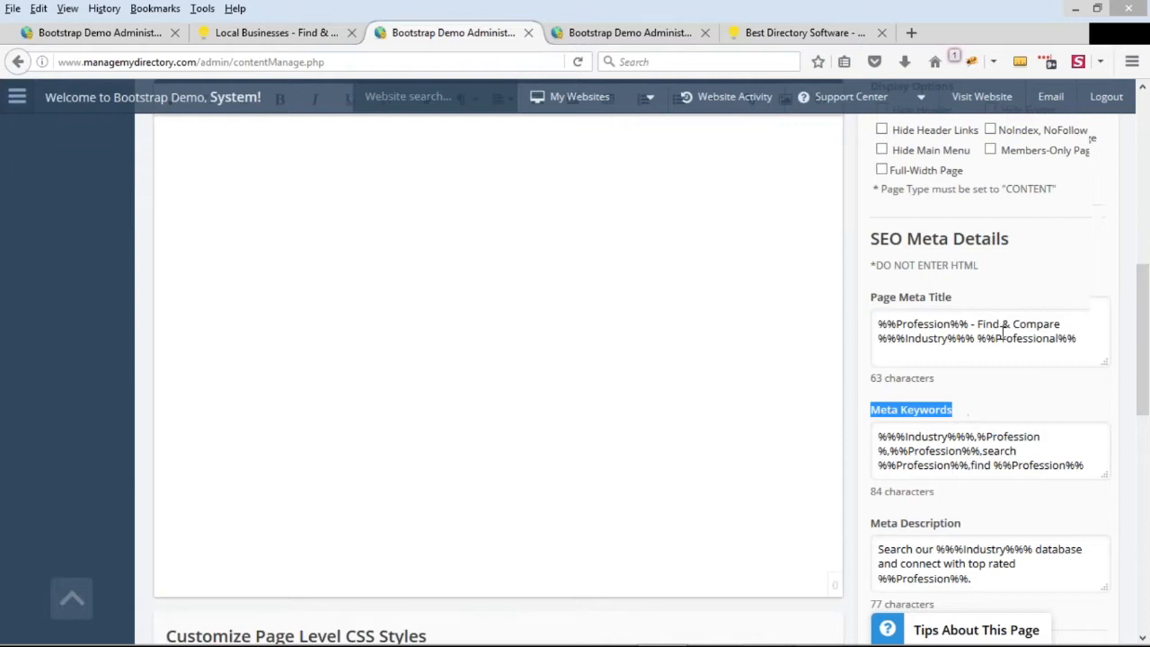
{"action": "scroll", "coordinate": [871, 393], "scroll_direction": "down", "scroll_amount": 2}
{"action": "left_click", "coordinate": [886, 375]}
{"action": "left_click_drag", "start_coordinate": [870, 365], "coordinate": [977, 372]}
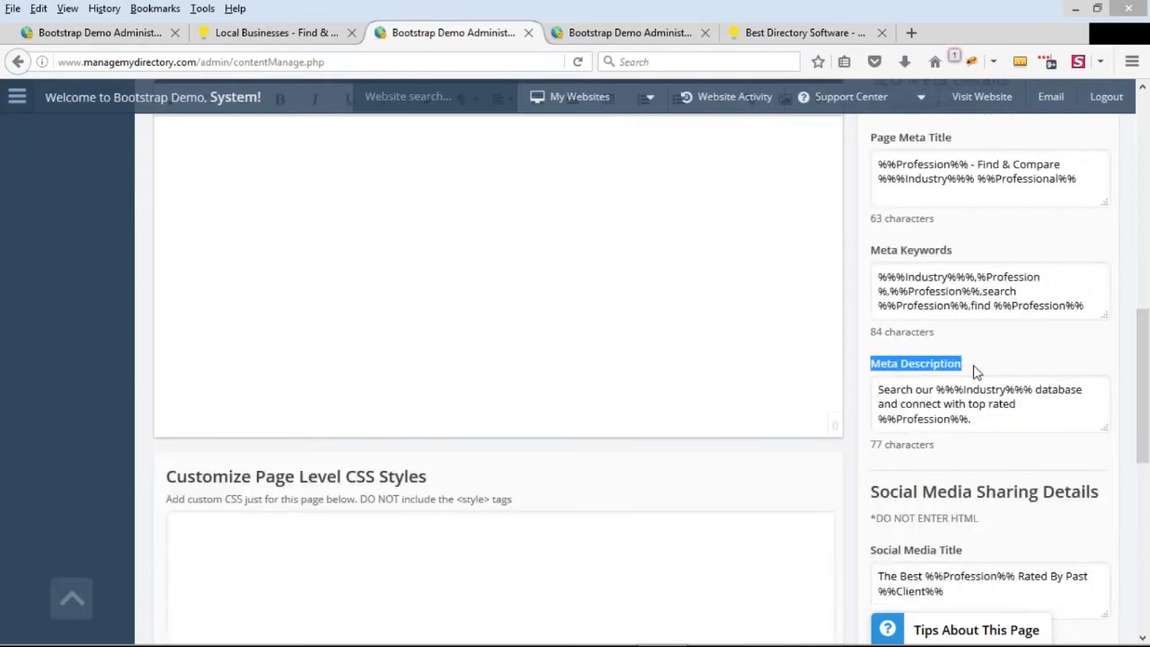
{"action": "left_click_drag", "start_coordinate": [972, 164], "coordinate": [870, 161]}
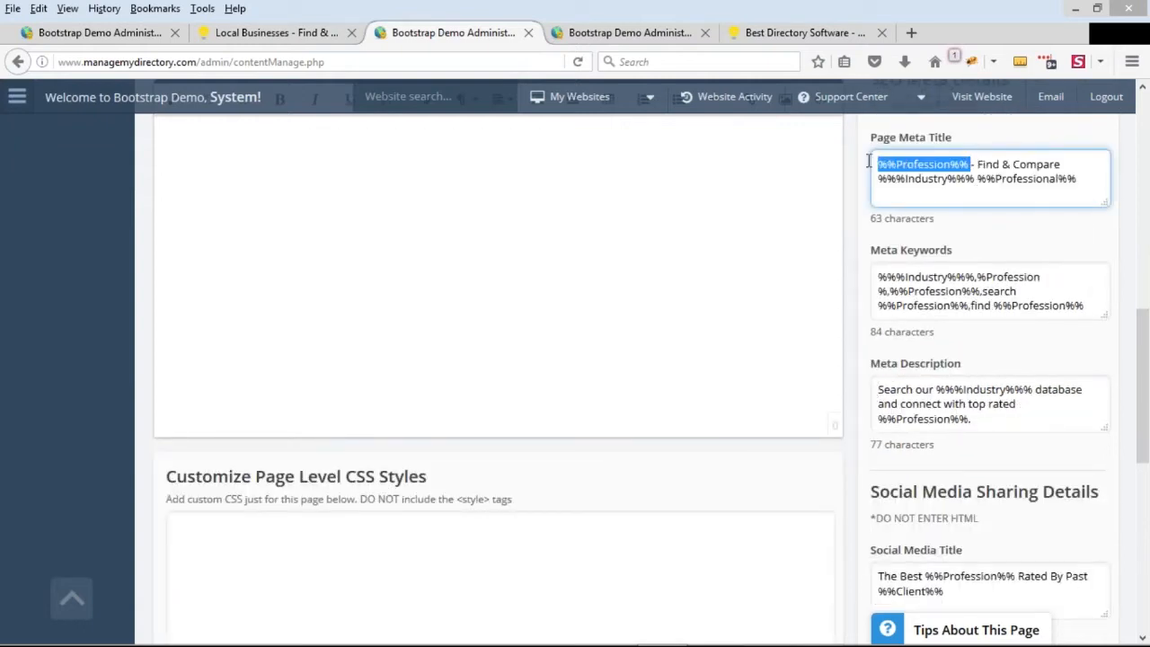
{"action": "left_click_drag", "start_coordinate": [976, 165], "coordinate": [910, 145]}
{"action": "left_click", "coordinate": [986, 190]}
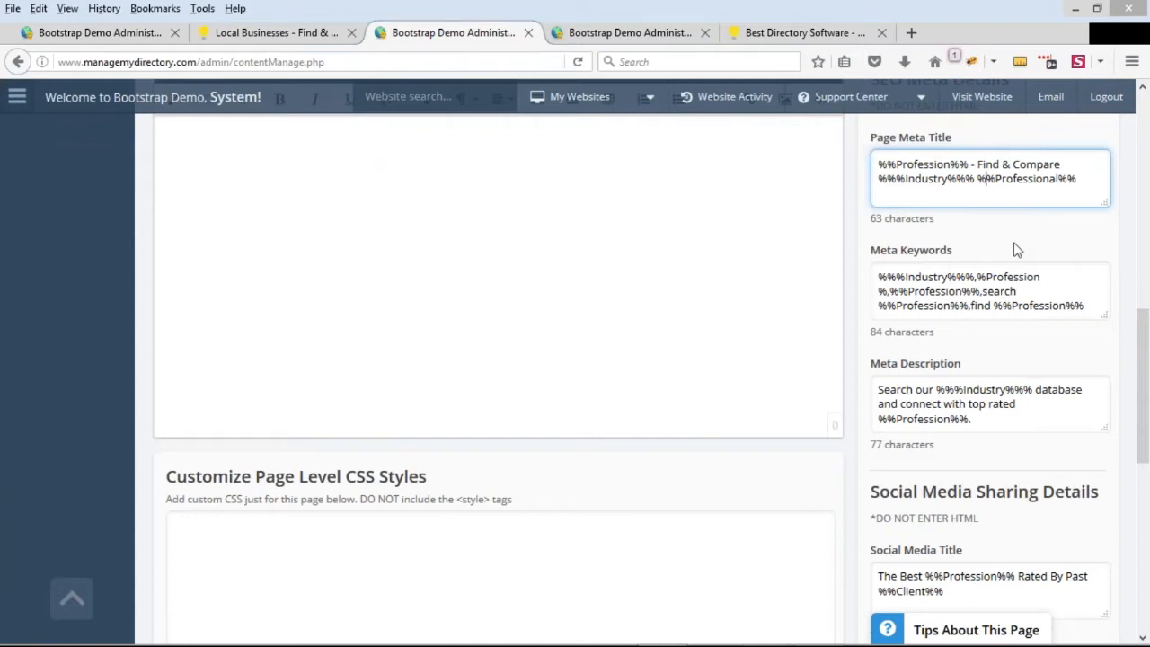
Append "- Directory Software" to the end of the page meta title
{"action": "left_click", "coordinate": [1091, 176]}
{"action": "type", "text": "- Directory Software"}
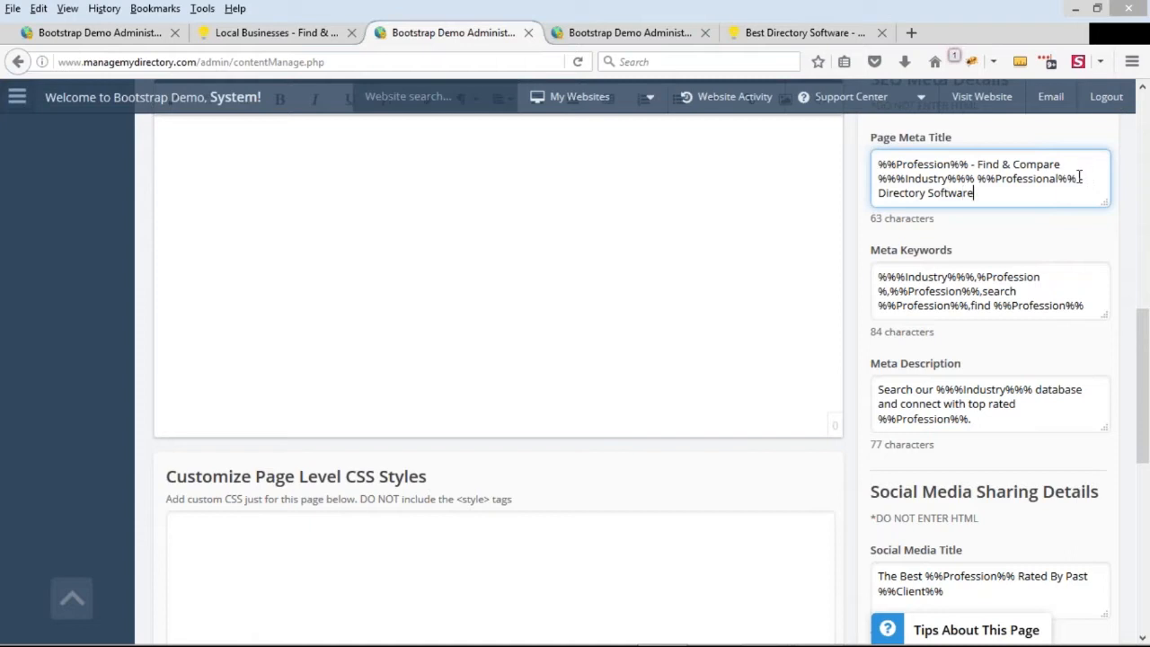
{"action": "left_click_drag", "start_coordinate": [1083, 178], "coordinate": [968, 208]}
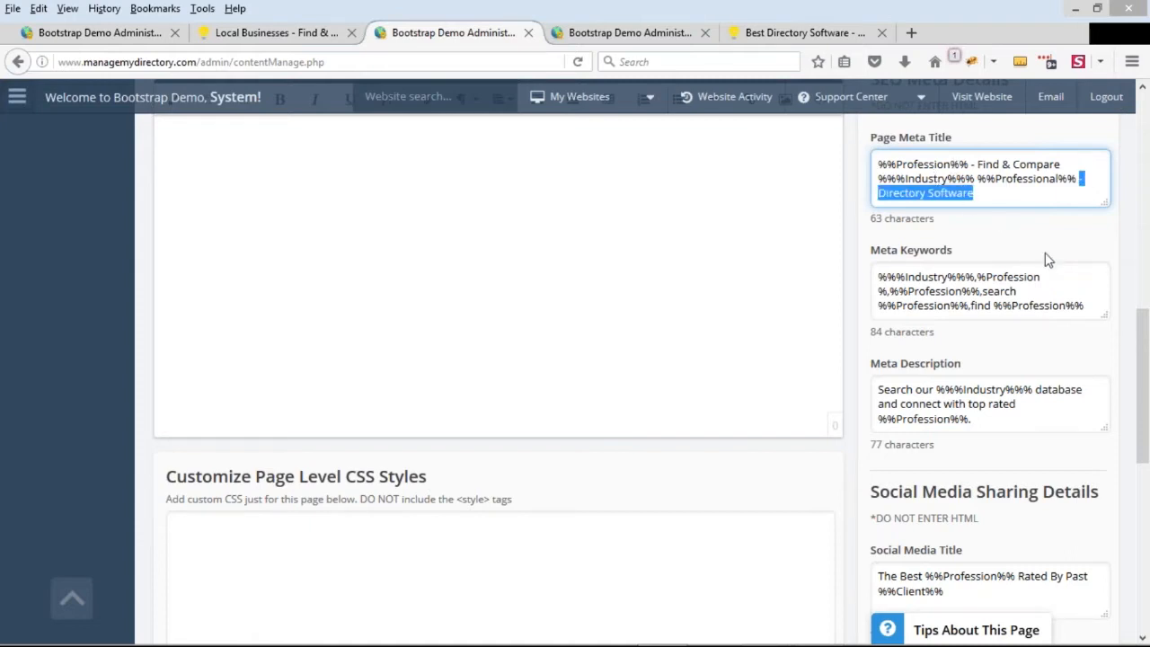
{"action": "scroll", "coordinate": [1032, 361], "scroll_direction": "down", "scroll_amount": 1}
{"action": "scroll", "coordinate": [1032, 361], "scroll_direction": "up", "scroll_amount": 1}
{"action": "left_click", "coordinate": [902, 139]}
{"action": "left_click_drag", "start_coordinate": [904, 140], "coordinate": [870, 137]}
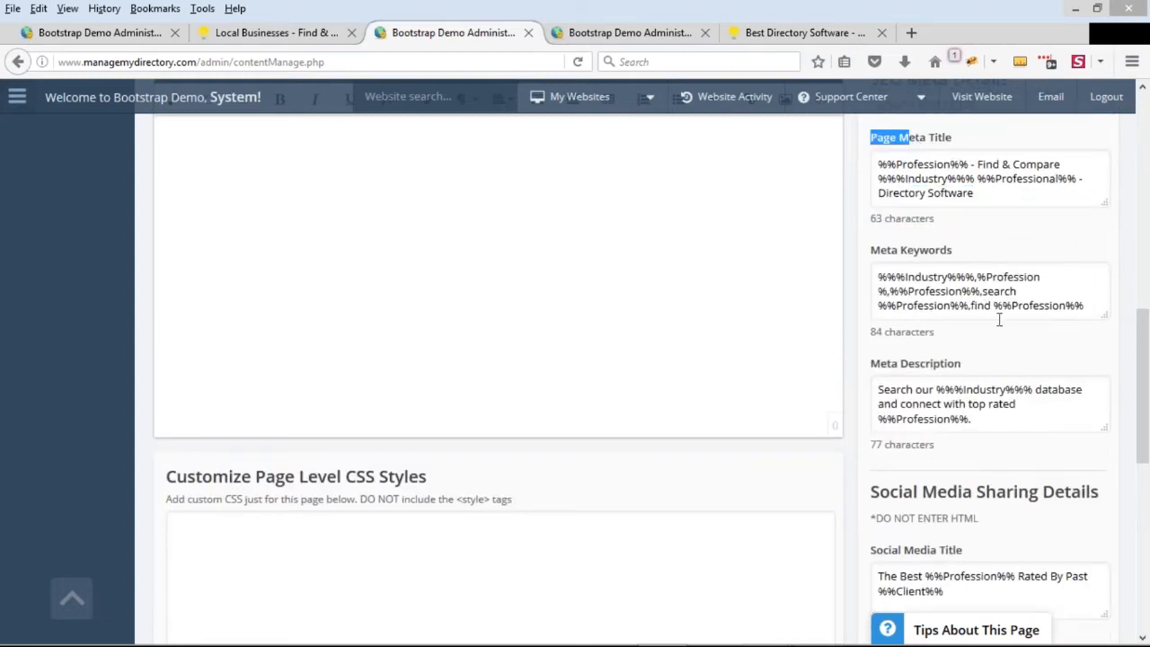
Review the settings from the meta details down to the page-level head tags section and select its empty field
{"action": "scroll", "coordinate": [894, 175], "scroll_direction": "up", "scroll_amount": 1}
{"action": "scroll", "coordinate": [894, 171], "scroll_direction": "down", "scroll_amount": 1}
{"action": "scroll", "coordinate": [930, 334], "scroll_direction": "down", "scroll_amount": 6}
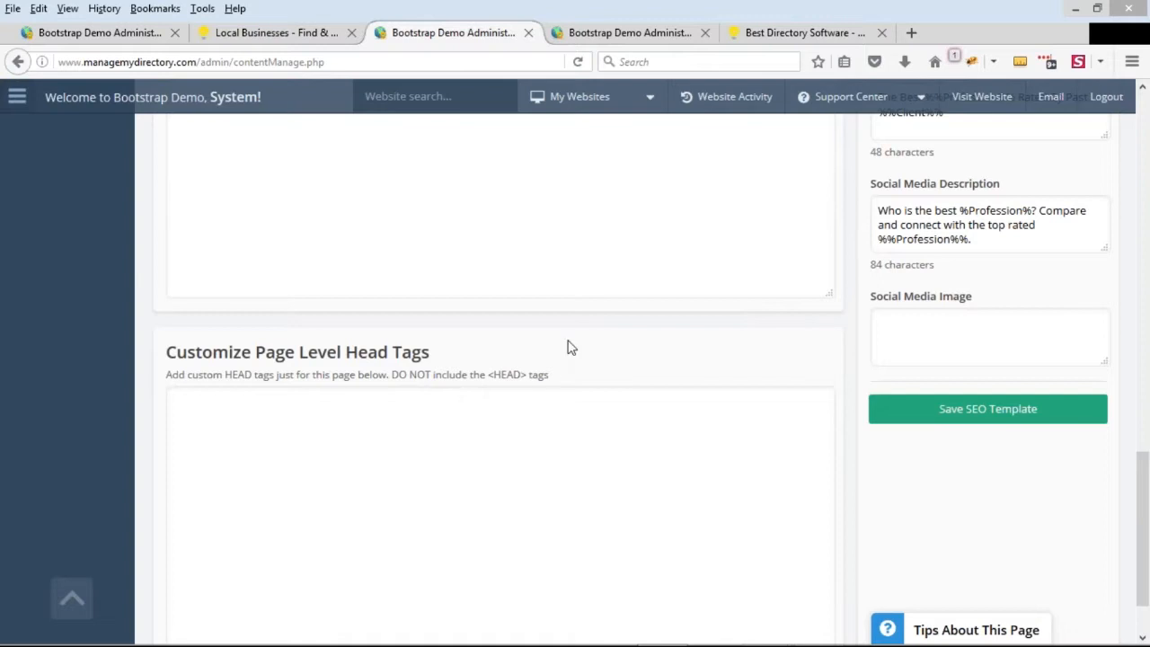
{"action": "scroll", "coordinate": [404, 305], "scroll_direction": "down", "scroll_amount": 1}
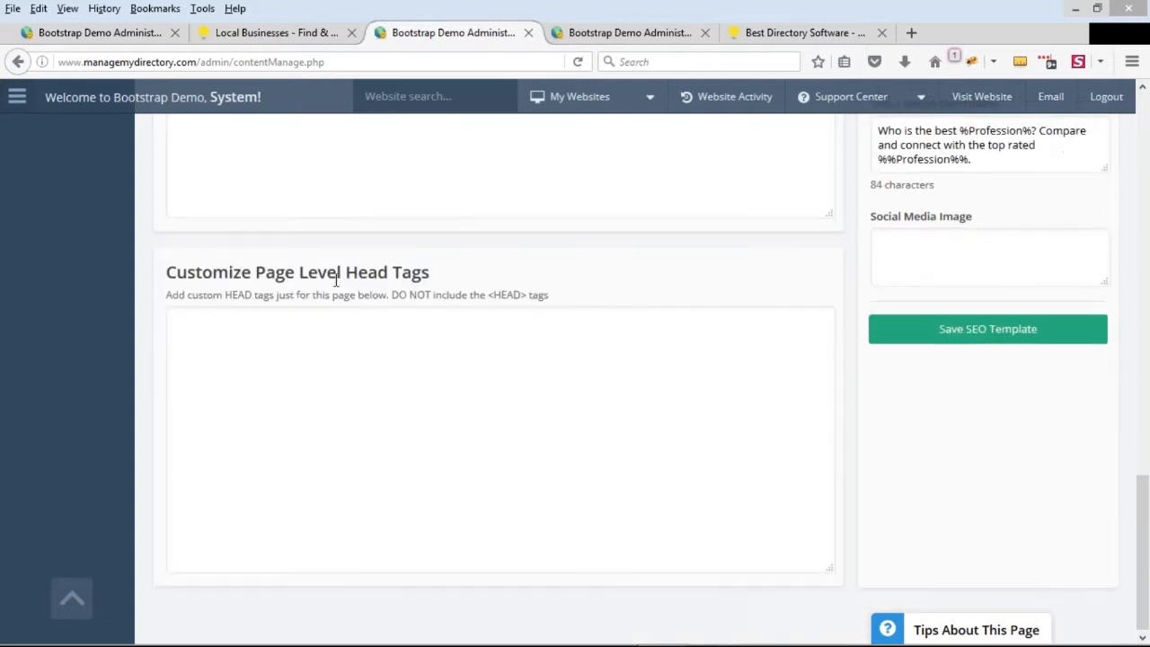
{"action": "left_click_drag", "start_coordinate": [429, 273], "coordinate": [282, 272]}
{"action": "left_click", "coordinate": [493, 296]}
{"action": "left_click", "coordinate": [417, 351]}
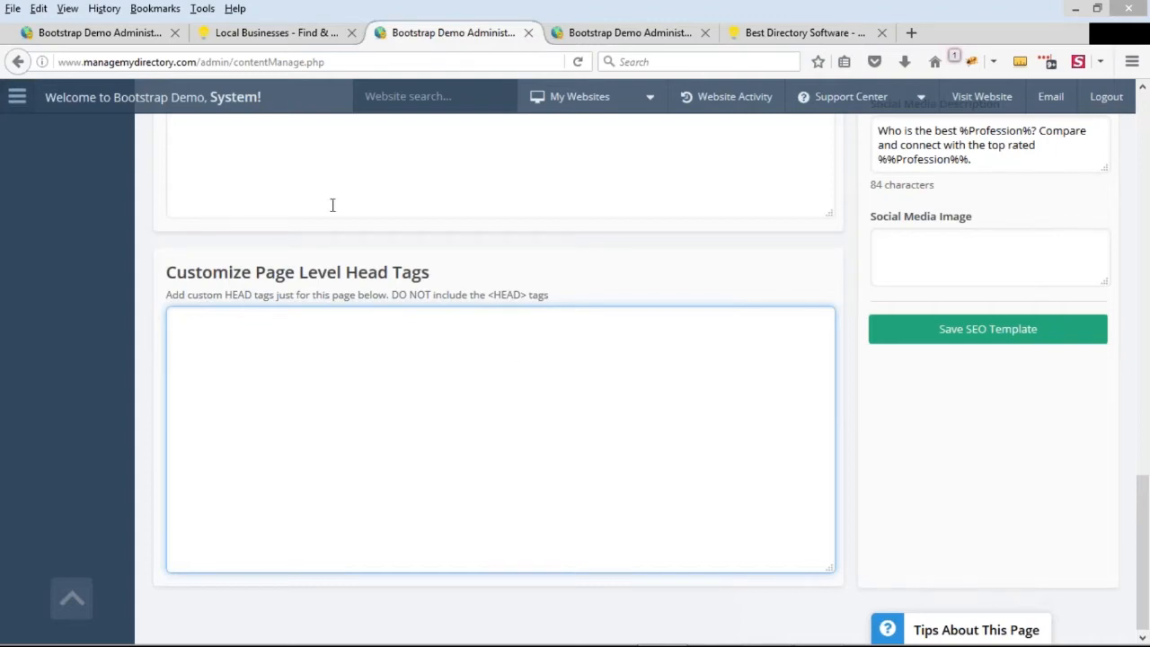
Enter a sample opening <script> tag in the page-level head tags
{"action": "scroll", "coordinate": [275, 364], "scroll_direction": "up", "scroll_amount": 1}
{"action": "scroll", "coordinate": [301, 419], "scroll_direction": "down", "scroll_amount": 1}
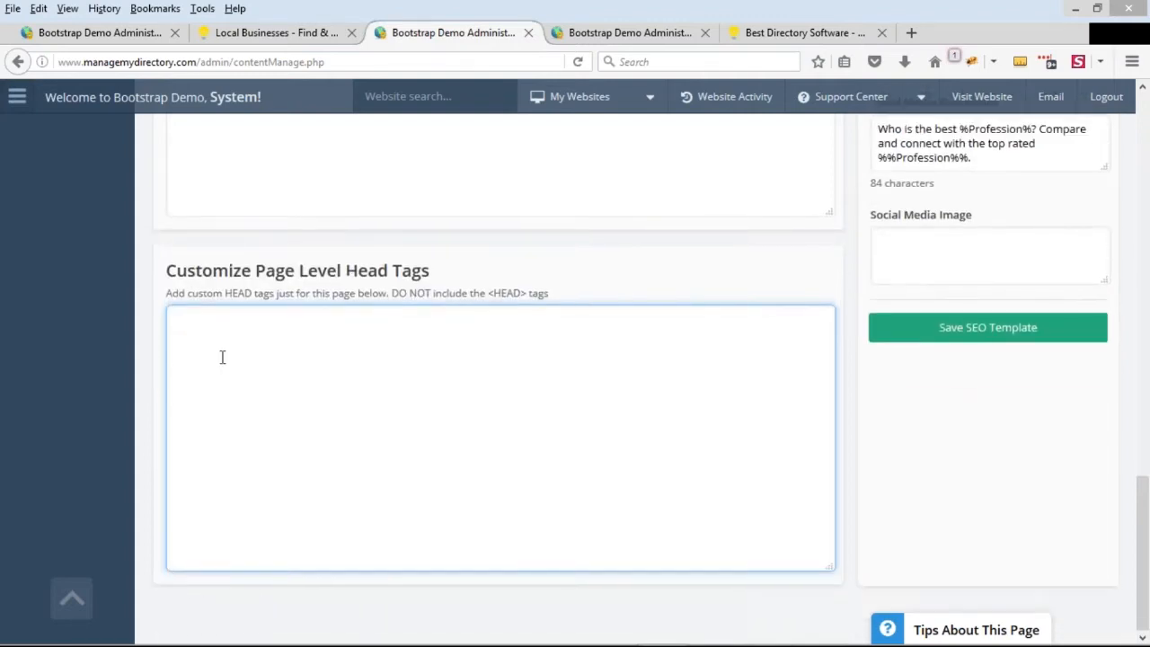
{"action": "type", "text": "<script>"}
{"action": "key", "text": "Return"}
{"action": "scroll", "coordinate": [306, 333], "scroll_direction": "up", "scroll_amount": 1}
{"action": "left_click_drag", "start_coordinate": [225, 402], "coordinate": [174, 400]}
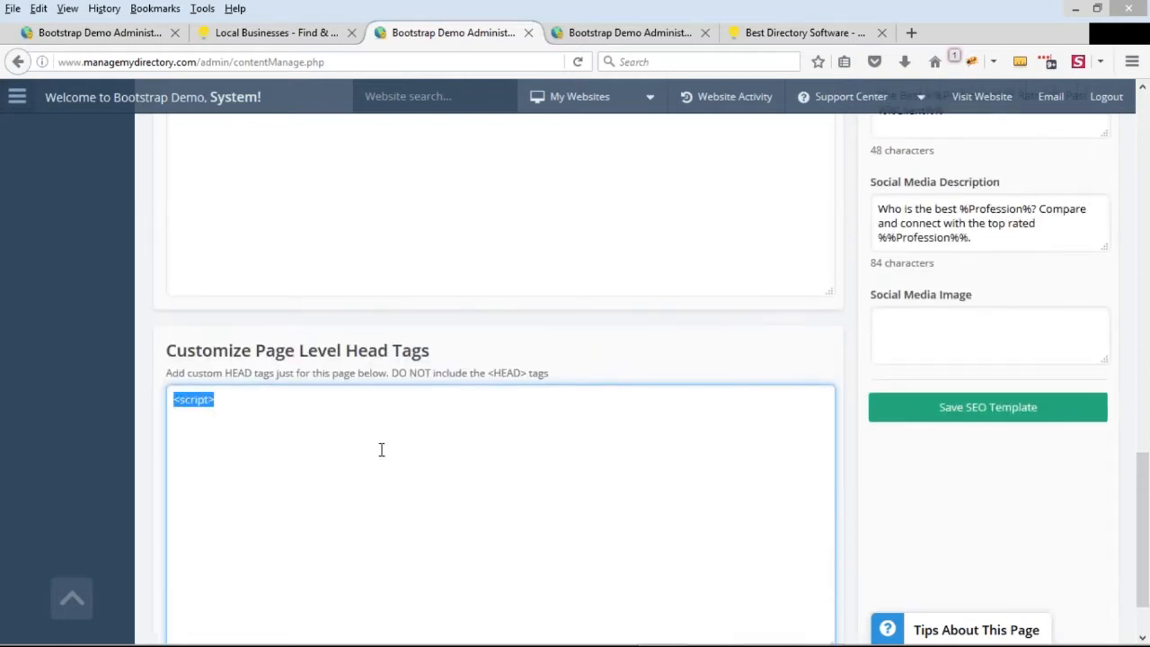
Review the page-level CSS styles section and return to the template's title and subtitle
{"action": "scroll", "coordinate": [369, 414], "scroll_direction": "up", "scroll_amount": 3}
{"action": "left_click_drag", "start_coordinate": [167, 235], "coordinate": [465, 239]}
{"action": "left_click", "coordinate": [354, 304]}
{"action": "scroll", "coordinate": [353, 303], "scroll_direction": "up", "scroll_amount": 2}
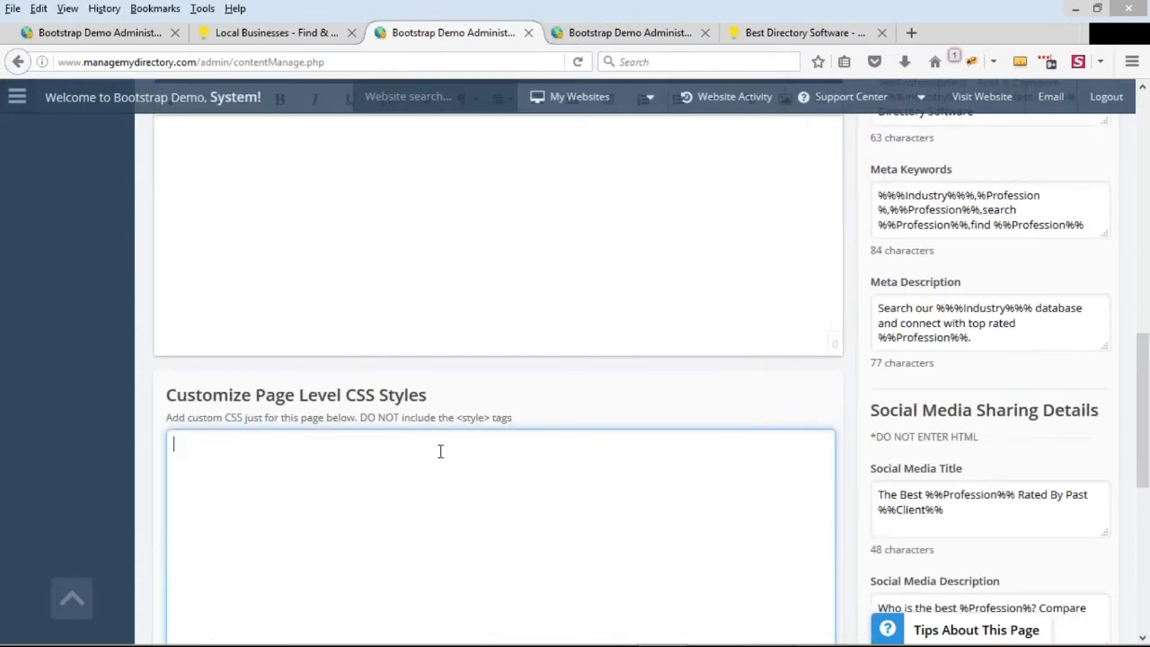
{"action": "scroll", "coordinate": [668, 444], "scroll_direction": "up", "scroll_amount": 4}
{"action": "scroll", "coordinate": [667, 444], "scroll_direction": "up", "scroll_amount": 5}
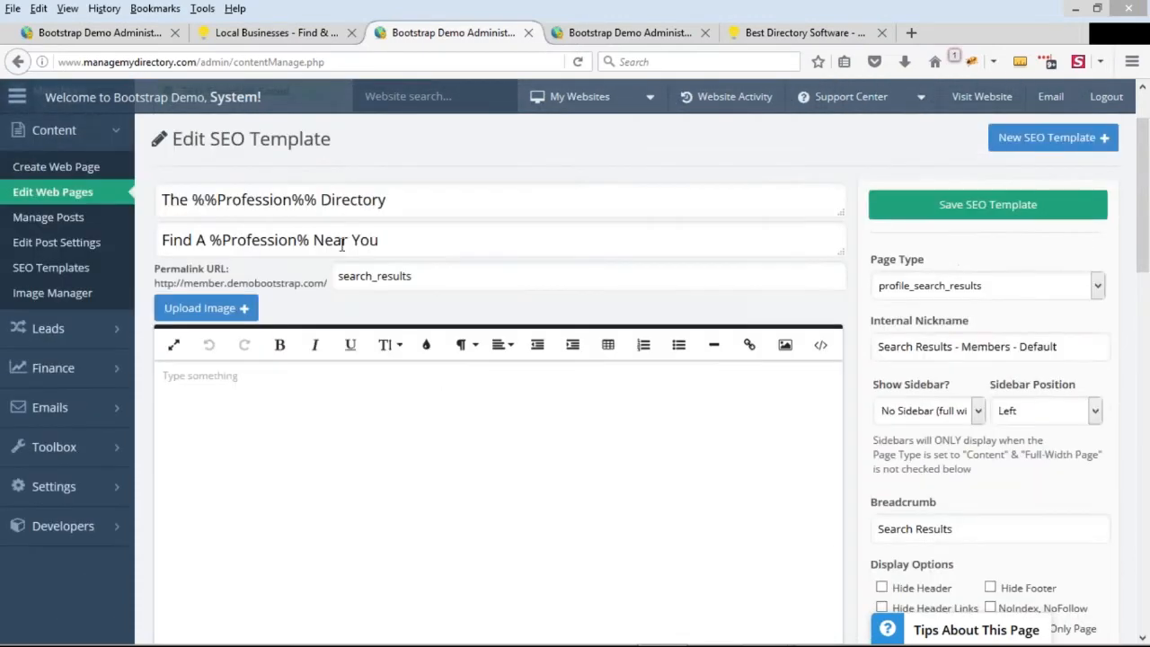
{"action": "scroll", "coordinate": [668, 444], "scroll_direction": "up", "scroll_amount": 2}
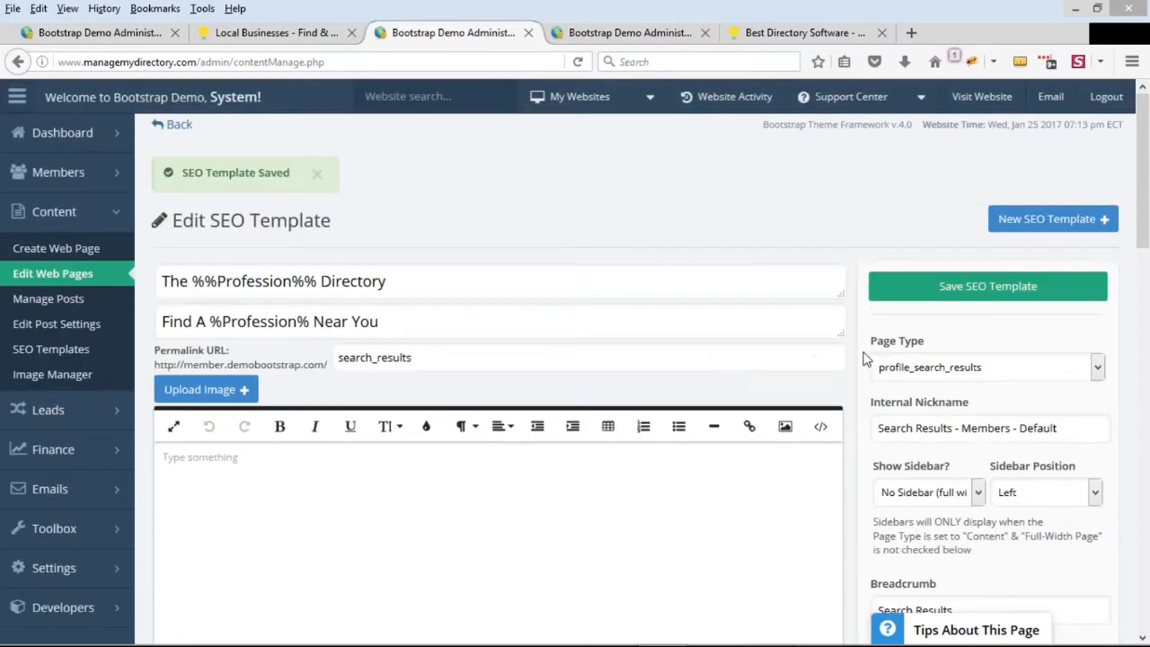
Close the browser pages for the SEO template, General Settings and the Brilliant Directories homepage
{"action": "middle_click", "coordinate": [472, 36]}
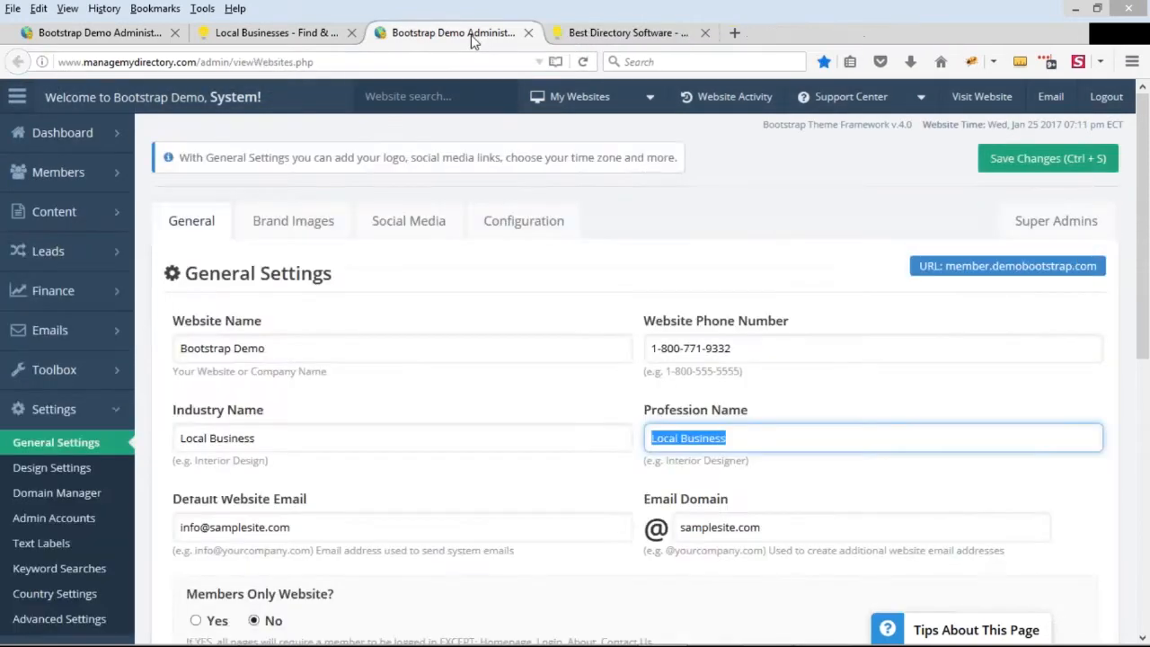
{"action": "middle_click", "coordinate": [474, 38]}
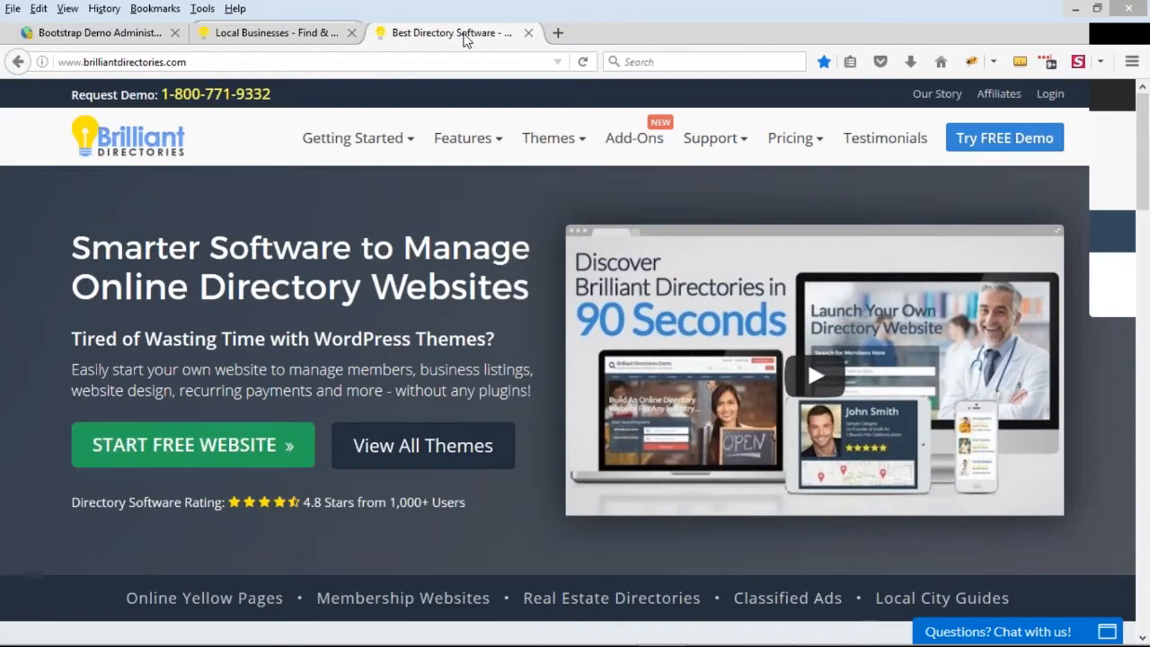
{"action": "middle_click", "coordinate": [465, 36]}
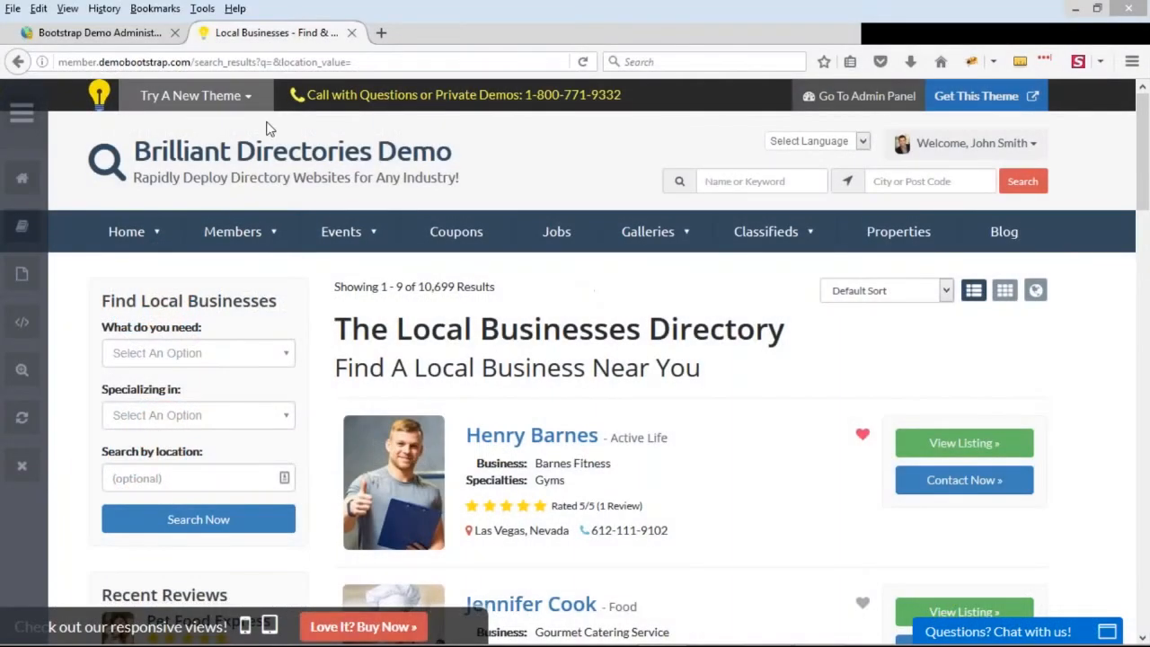
Show the widgets on the search results page and expand the Admin Bar
{"action": "left_click", "coordinate": [22, 379]}
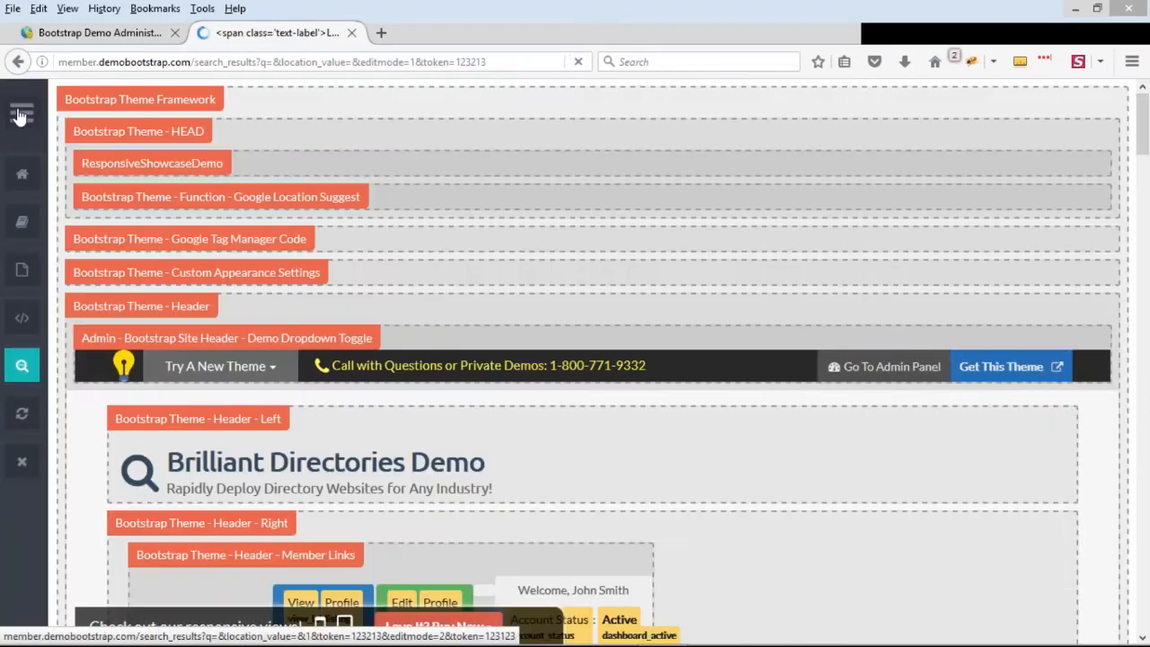
{"action": "left_click", "coordinate": [18, 115]}
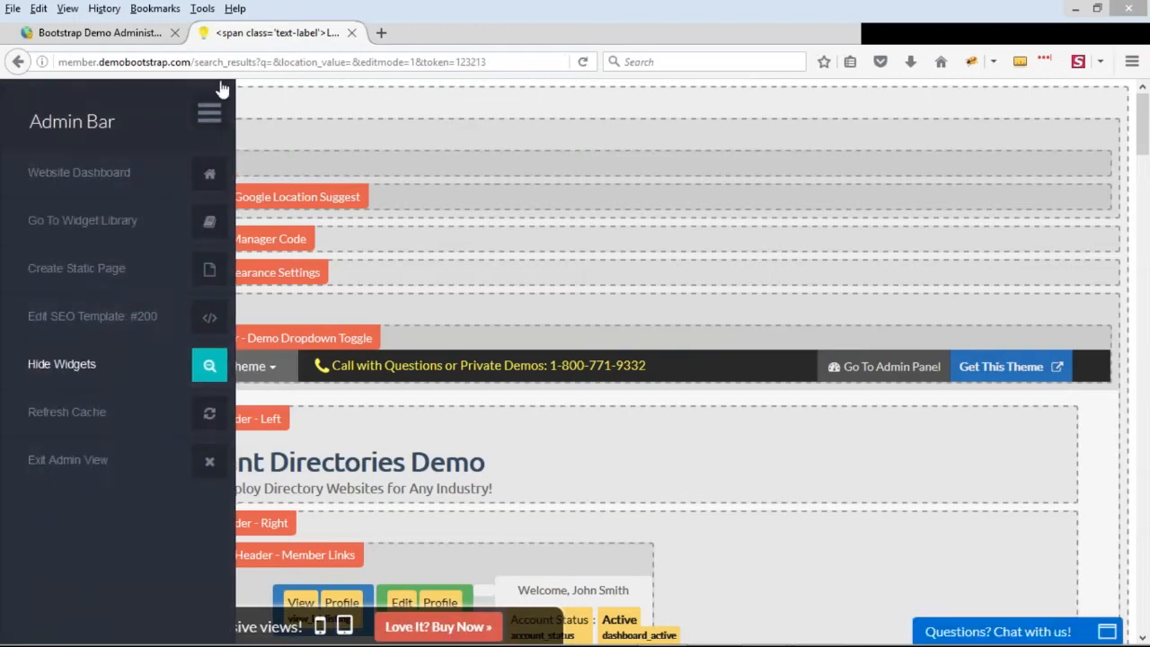
Collapse the Admin Bar and examine the header widget outlines and highlighted text label variables on the search results page
{"action": "left_click", "coordinate": [210, 113]}
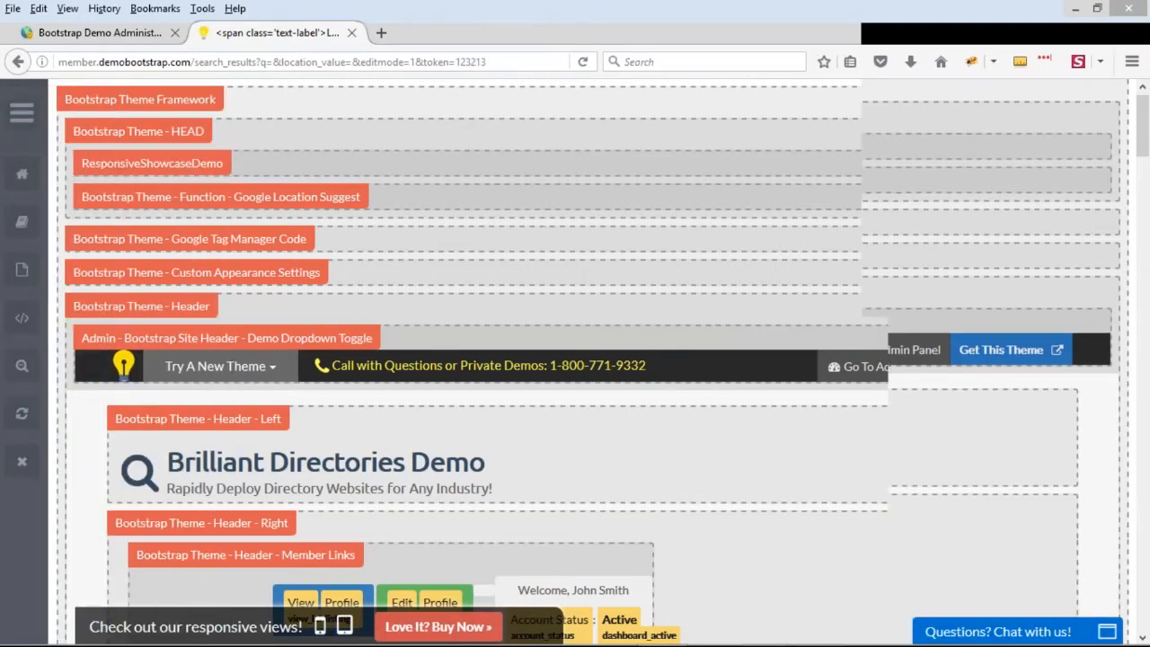
{"action": "scroll", "coordinate": [305, 261], "scroll_direction": "down", "scroll_amount": 3}
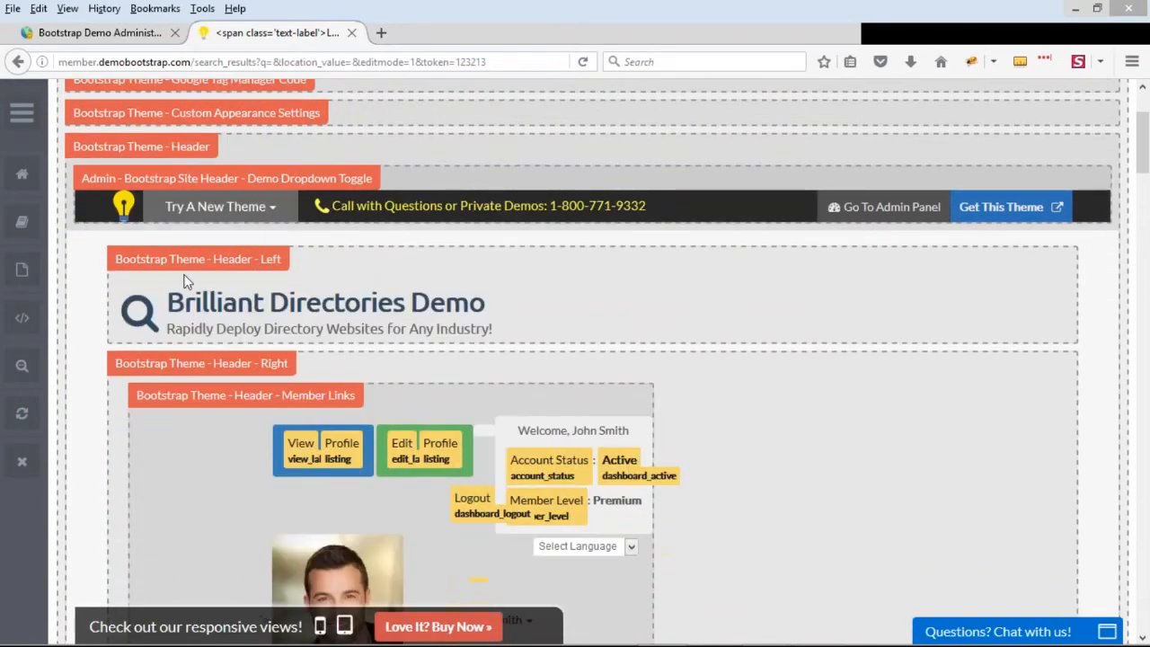
{"action": "scroll", "coordinate": [809, 372], "scroll_direction": "down", "scroll_amount": 2}
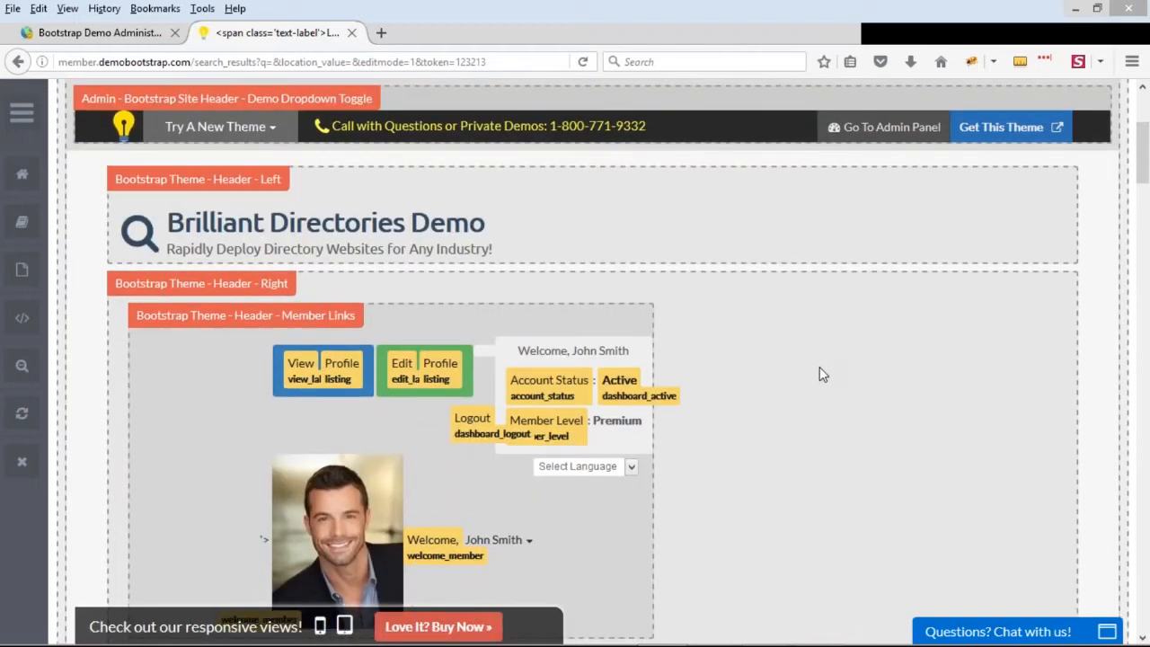
{"action": "scroll", "coordinate": [821, 363], "scroll_direction": "down", "scroll_amount": 2}
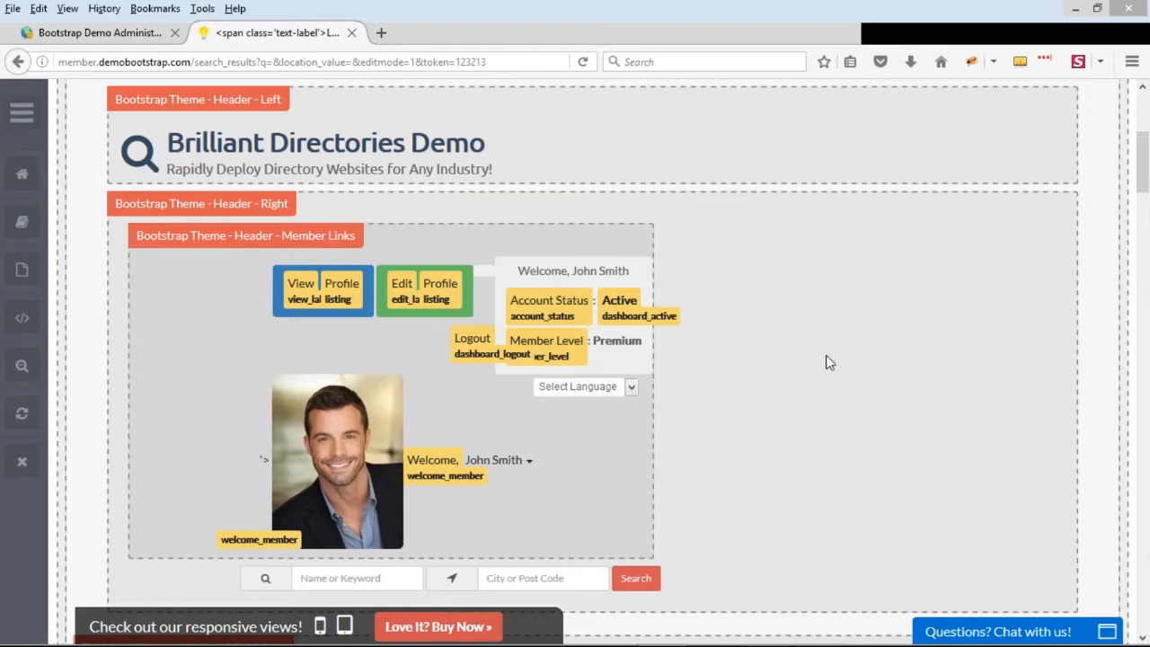
{"action": "scroll", "coordinate": [833, 295], "scroll_direction": "down", "scroll_amount": 2}
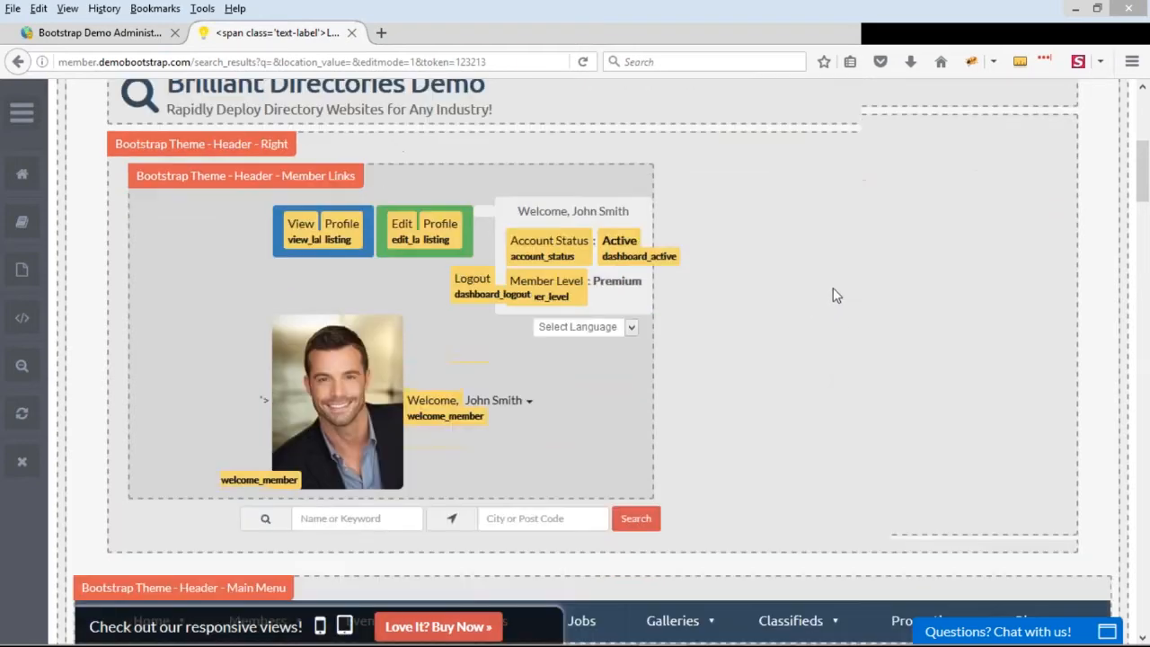
{"action": "scroll", "coordinate": [355, 189], "scroll_direction": "down", "scroll_amount": 2}
Open the member's profile page through the View Profile label in the header member links and return to the search results page
{"action": "scroll", "coordinate": [361, 175], "scroll_direction": "up", "scroll_amount": 2}
{"action": "left_click", "coordinate": [337, 210]}
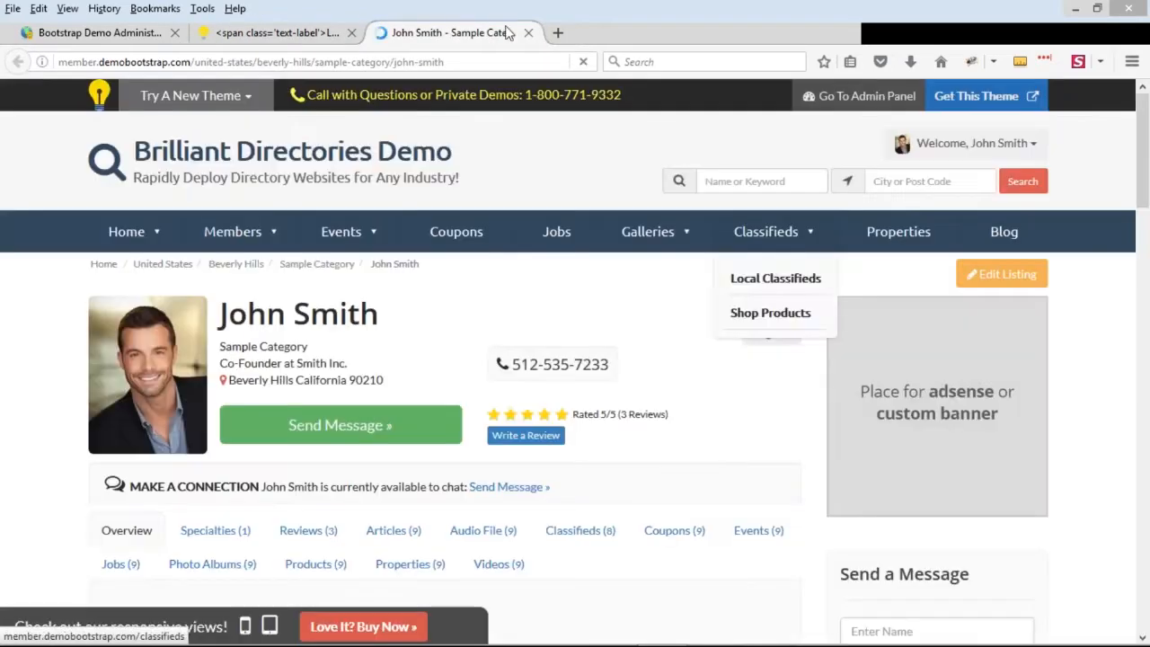
{"action": "left_click", "coordinate": [301, 34]}
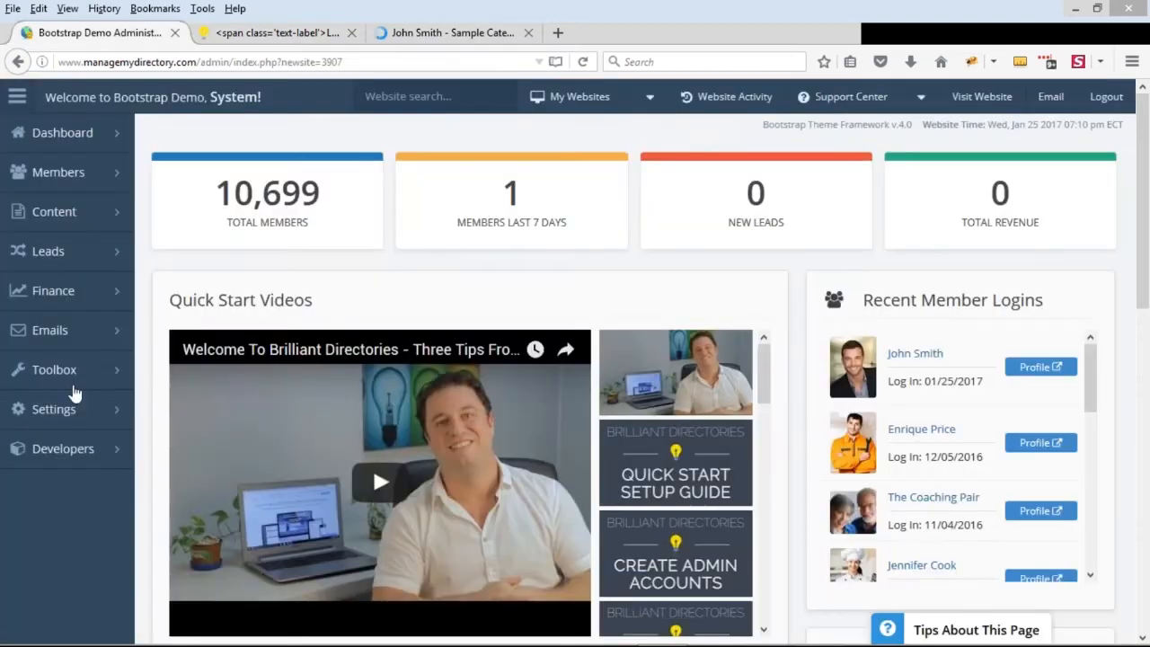
Open the Text Labels settings in the website's admin dashboard and search the labels for "what do"
{"action": "mouse_move", "coordinate": [72, 382]}
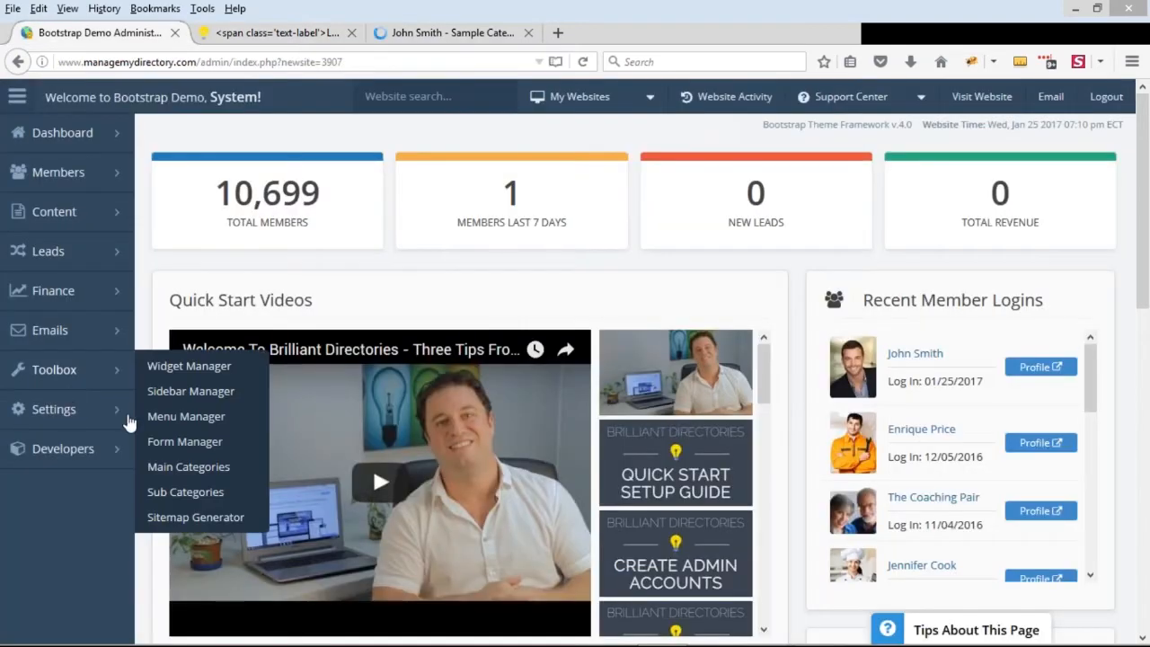
{"action": "mouse_move", "coordinate": [129, 423]}
{"action": "left_click", "coordinate": [157, 506]}
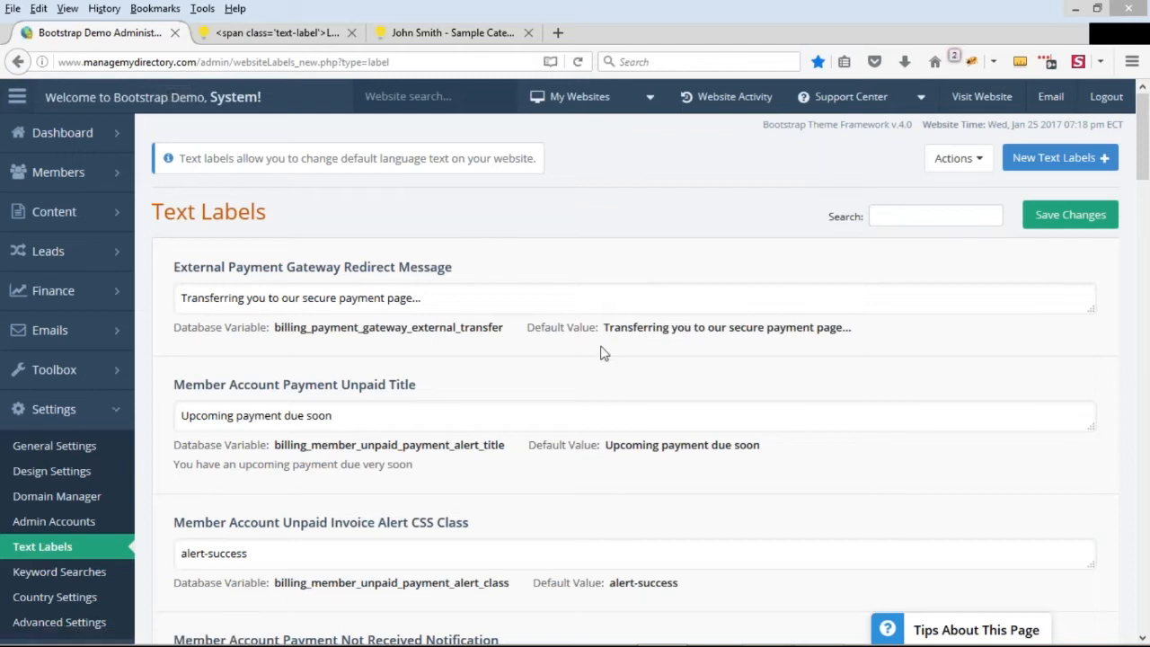
{"action": "left_click", "coordinate": [930, 213]}
{"action": "type", "text": "what"}
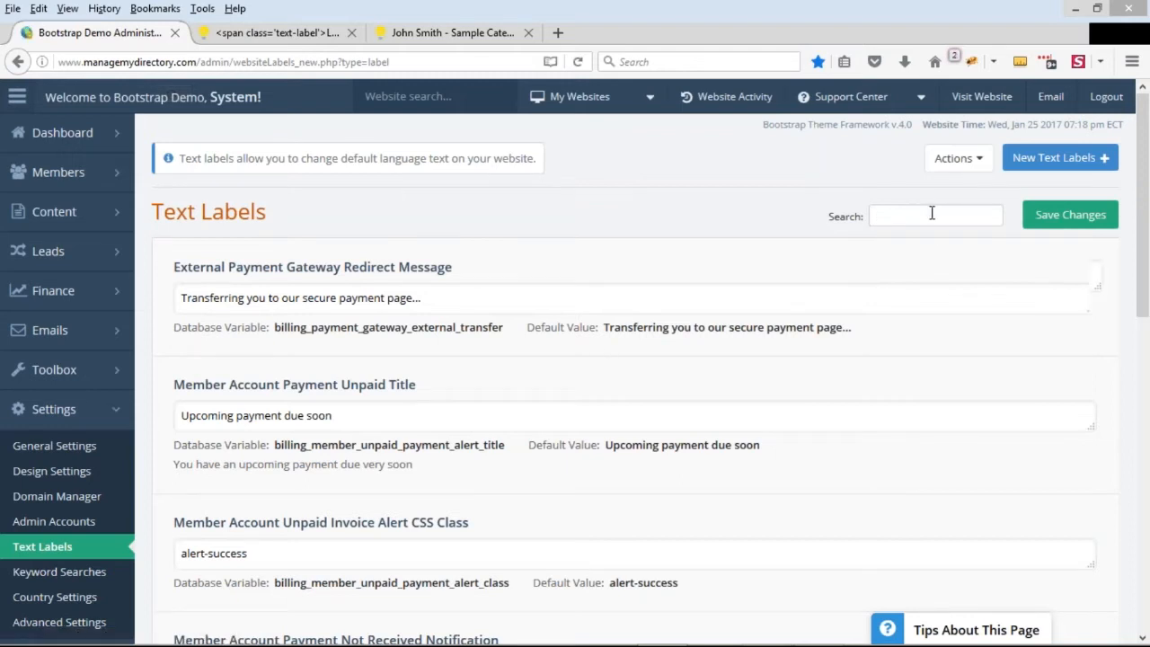
{"action": "type", "text": " do"}
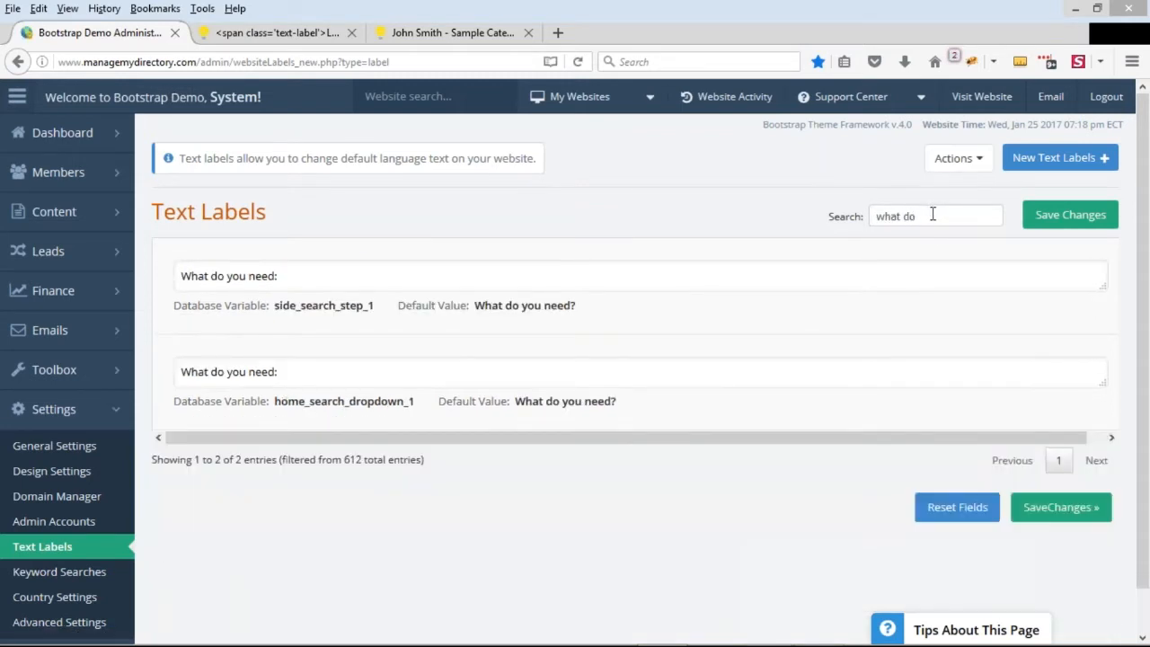
{"action": "mouse_move", "coordinate": [74, 133]}
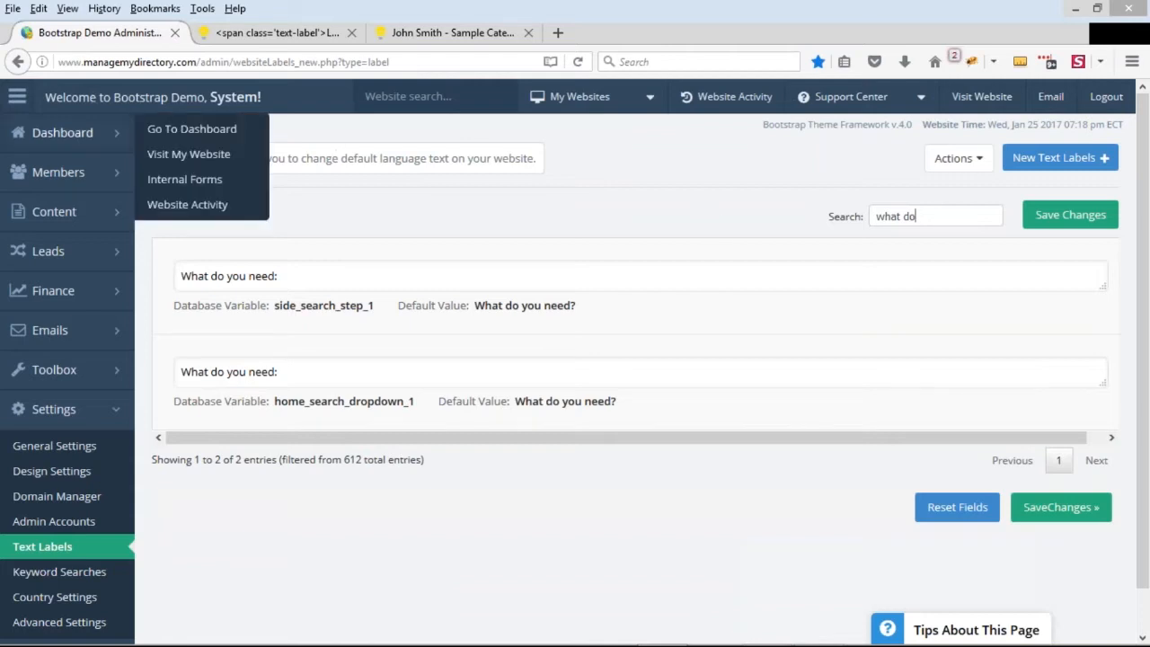
{"action": "scroll", "coordinate": [54, 241], "scroll_direction": "down", "scroll_amount": 1}
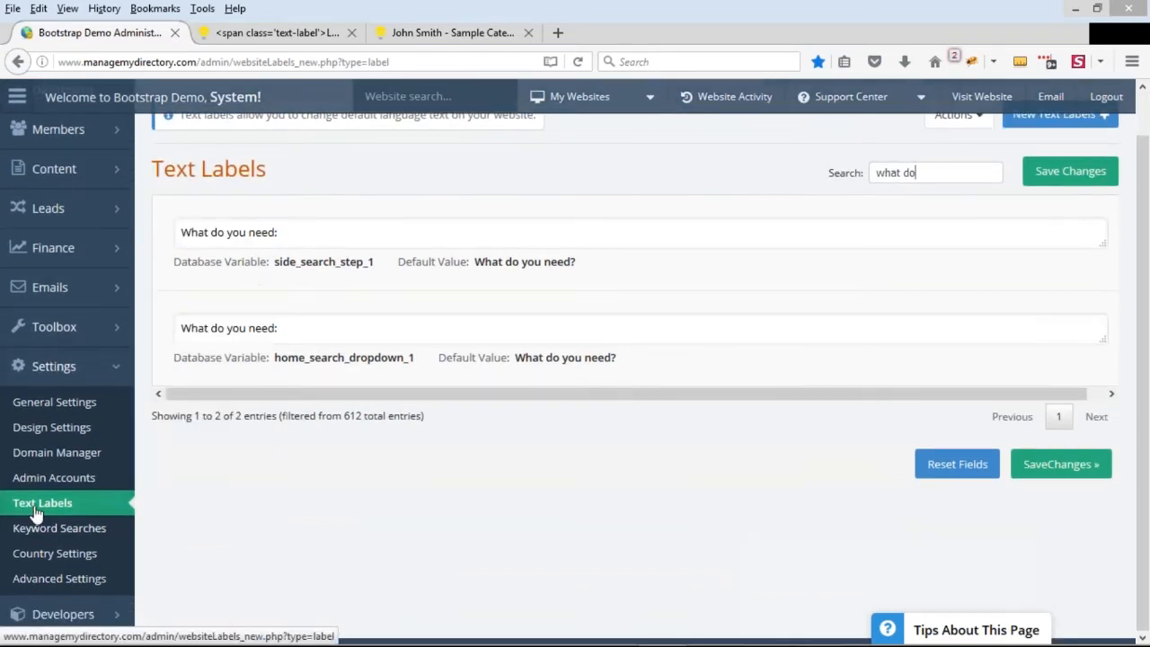
{"action": "key", "text": "ctrl+a"}
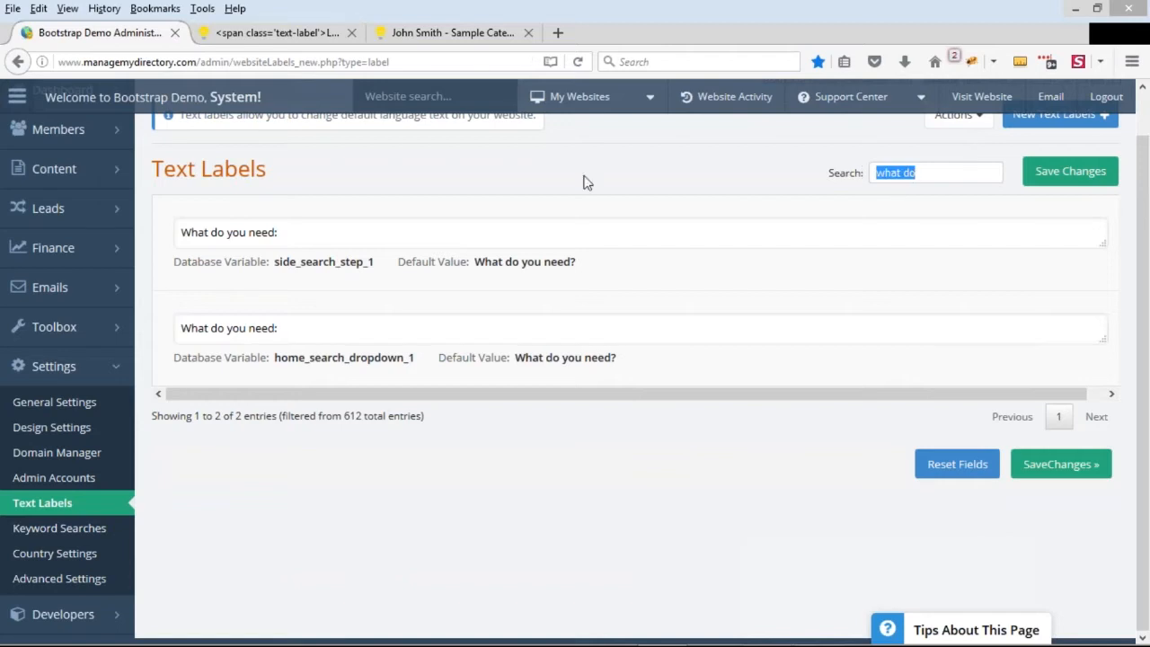
{"action": "left_click", "coordinate": [585, 178]}
Replace the text of the side_search_step_1 label with "What are you looking for?"
{"action": "left_click_drag", "start_coordinate": [300, 243], "coordinate": [190, 243]}
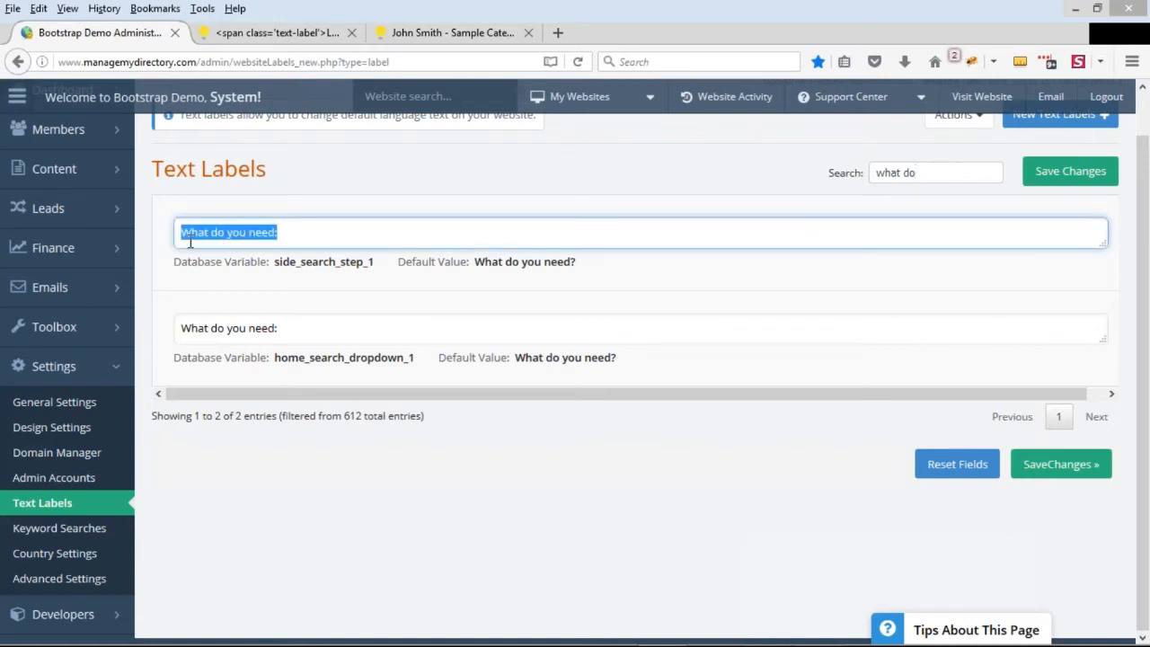
{"action": "left_click_drag", "start_coordinate": [294, 335], "coordinate": [191, 335]}
{"action": "left_click_drag", "start_coordinate": [298, 241], "coordinate": [176, 232]}
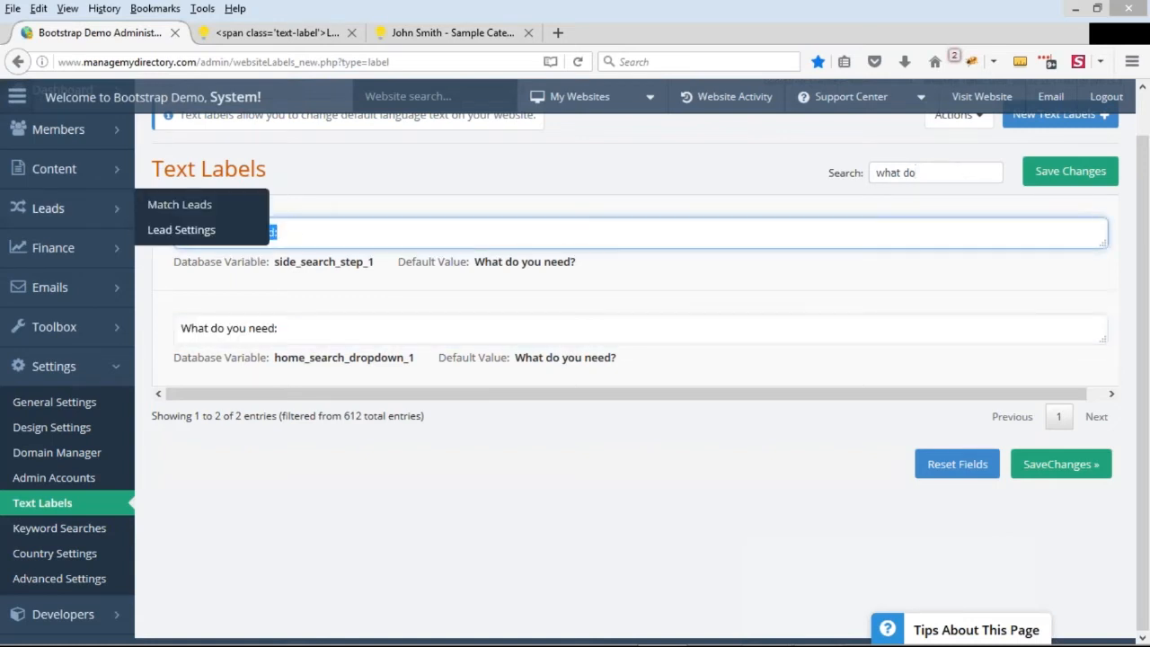
{"action": "key", "text": "BackSpace"}
{"action": "type", "text": "What a"}
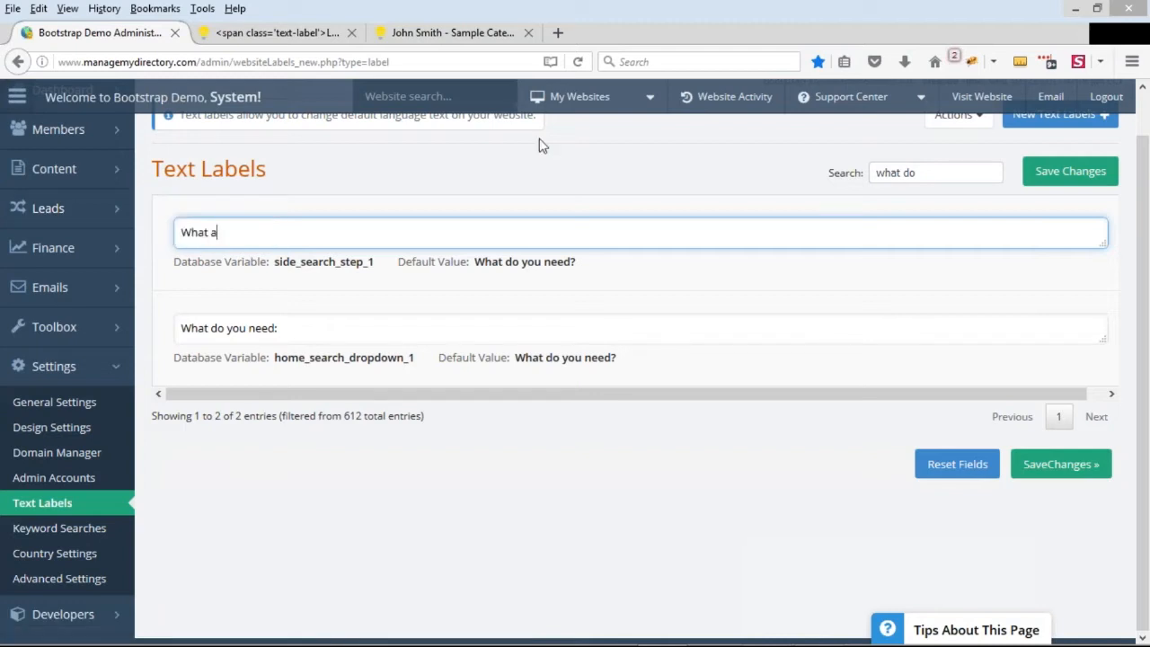
{"action": "type", "text": "re you looking for?"}
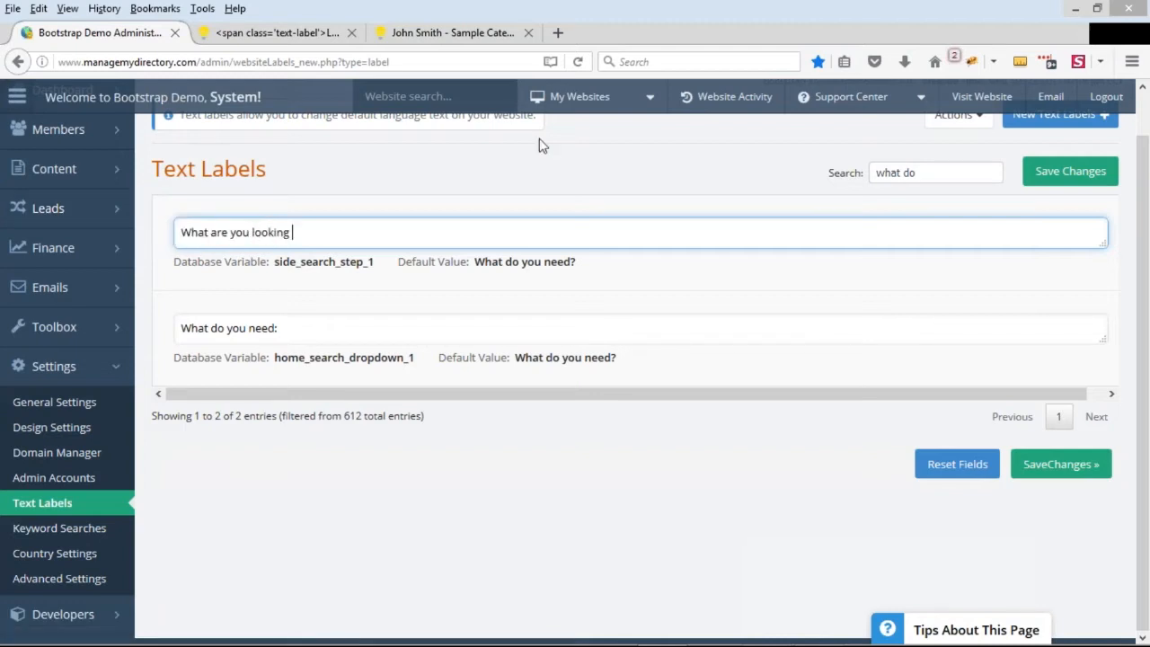
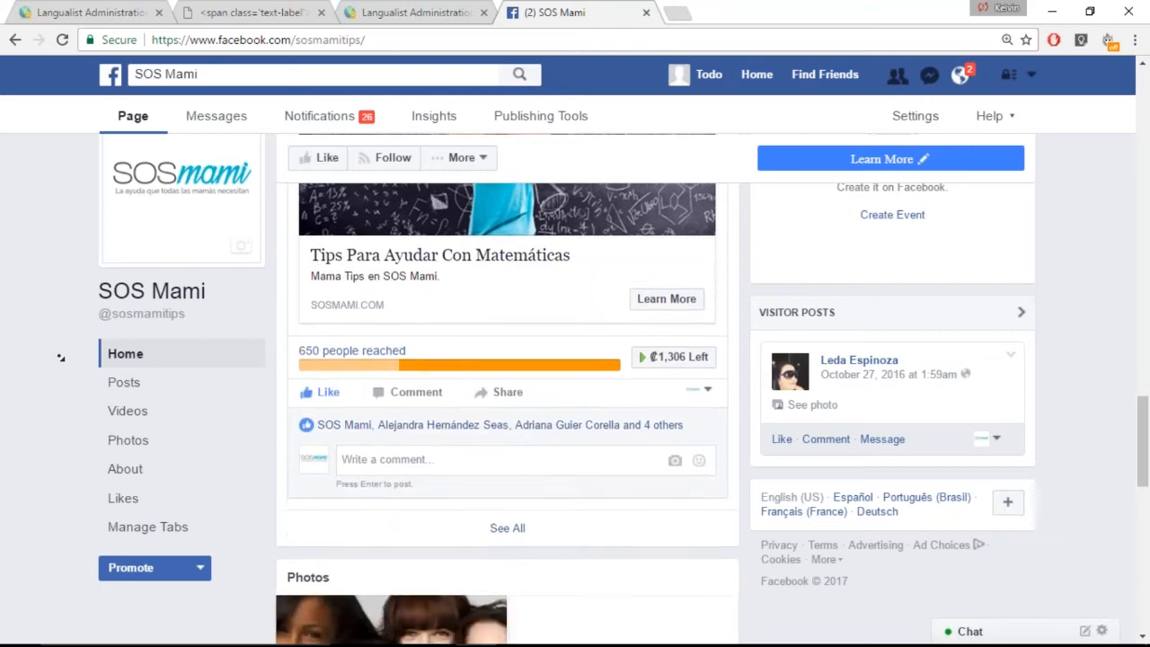
Browse the posts on the SOS Mami Facebook page, examining their linked articles, reach figures and reader reactions
{"action": "scroll", "coordinate": [62, 383], "scroll_direction": "down", "scroll_amount": 4}
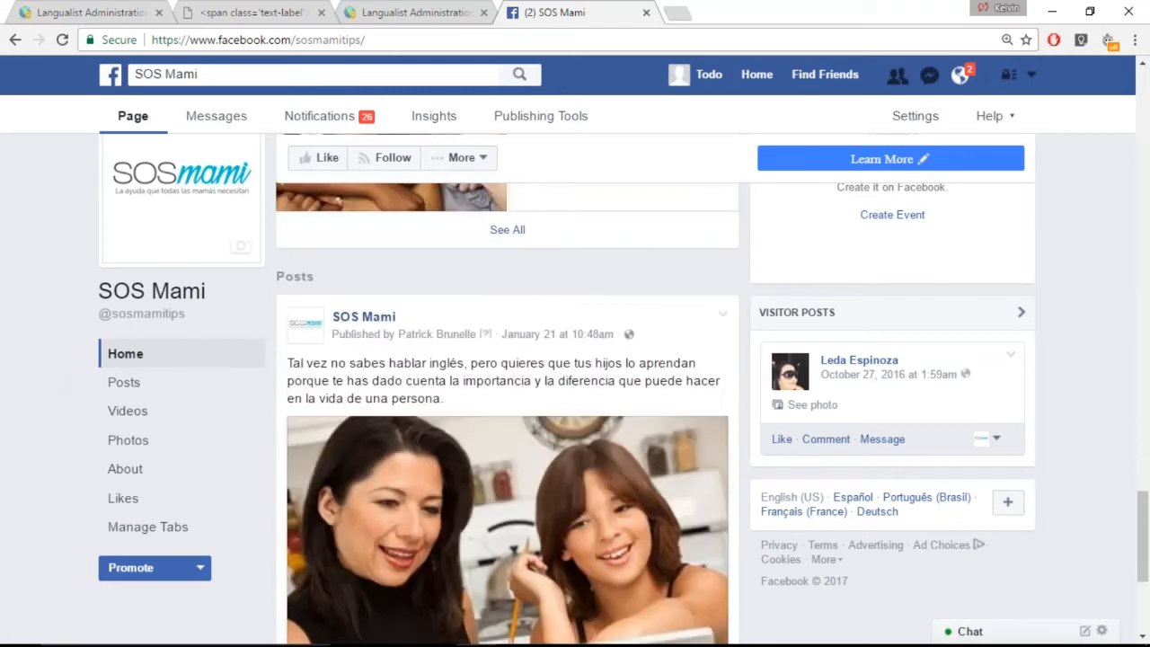
{"action": "scroll", "coordinate": [64, 389], "scroll_direction": "down", "scroll_amount": 3}
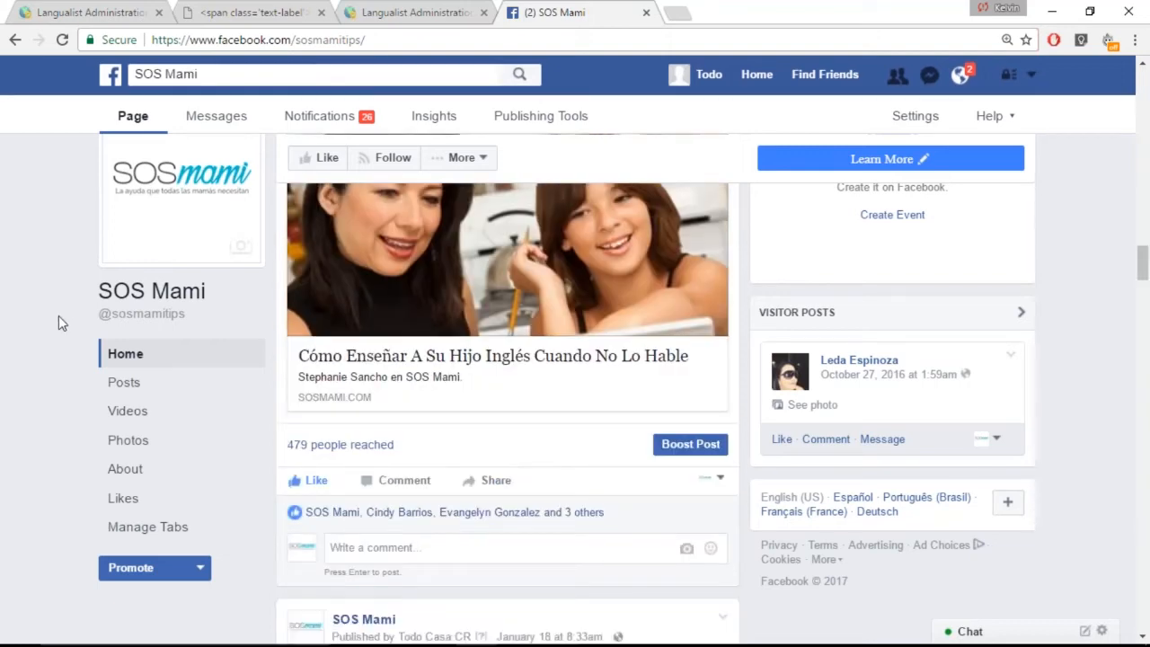
{"action": "scroll", "coordinate": [79, 403], "scroll_direction": "down", "scroll_amount": 2}
{"action": "scroll", "coordinate": [81, 403], "scroll_direction": "down", "scroll_amount": 3}
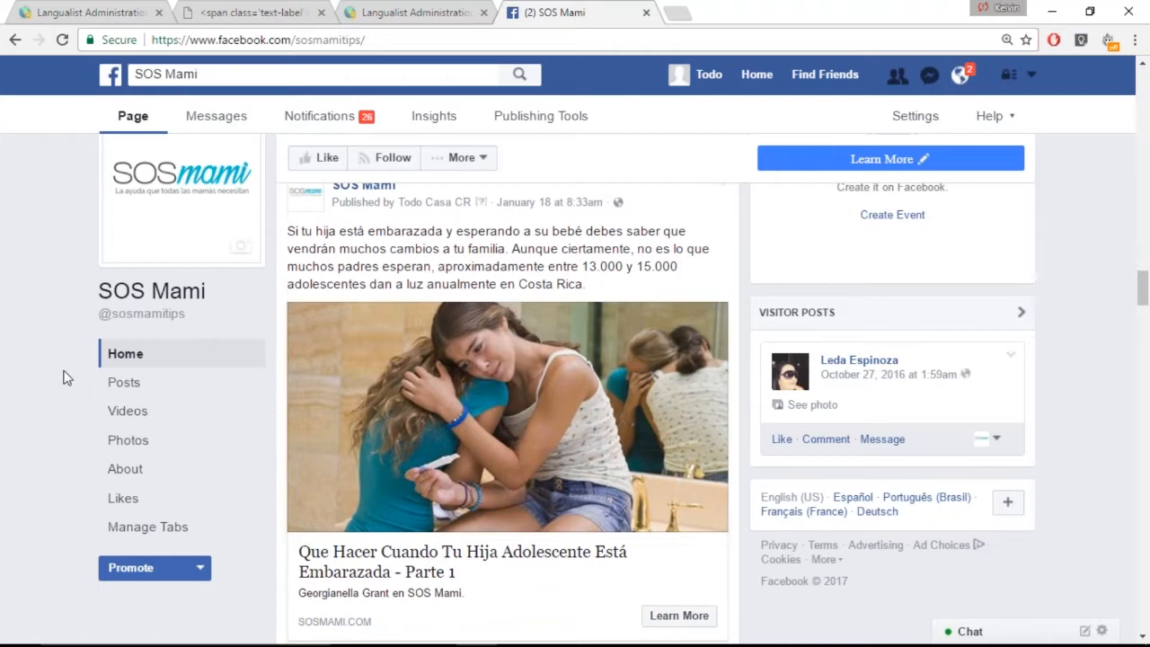
{"action": "scroll", "coordinate": [53, 440], "scroll_direction": "down", "scroll_amount": 2}
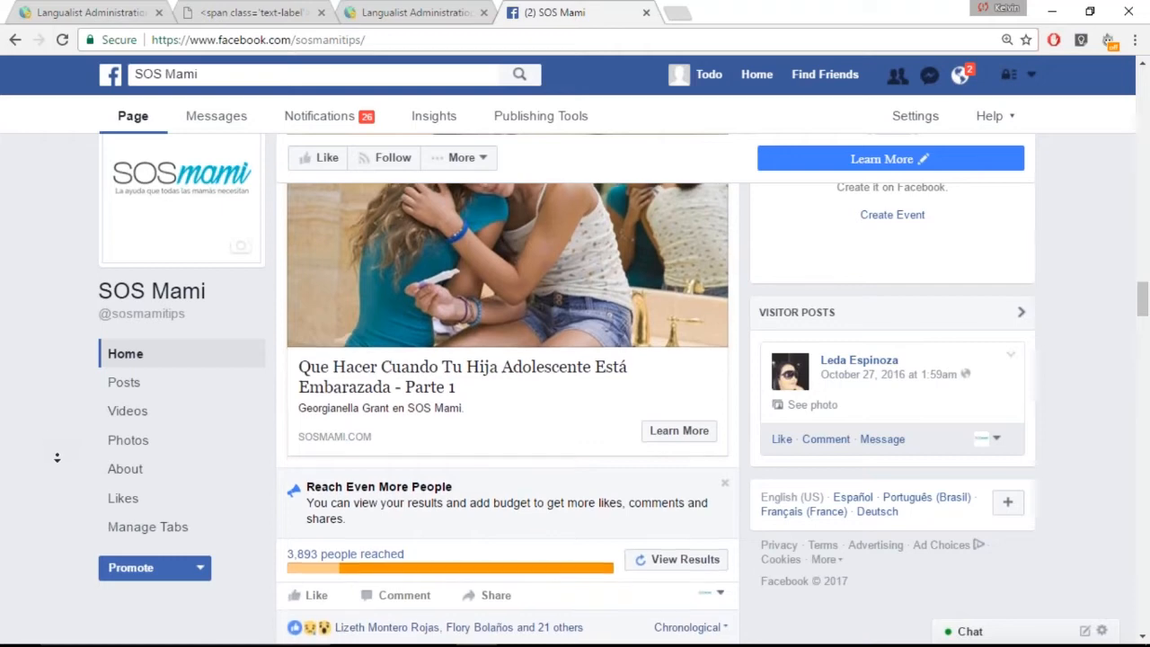
{"action": "scroll", "coordinate": [55, 442], "scroll_direction": "down", "scroll_amount": 2}
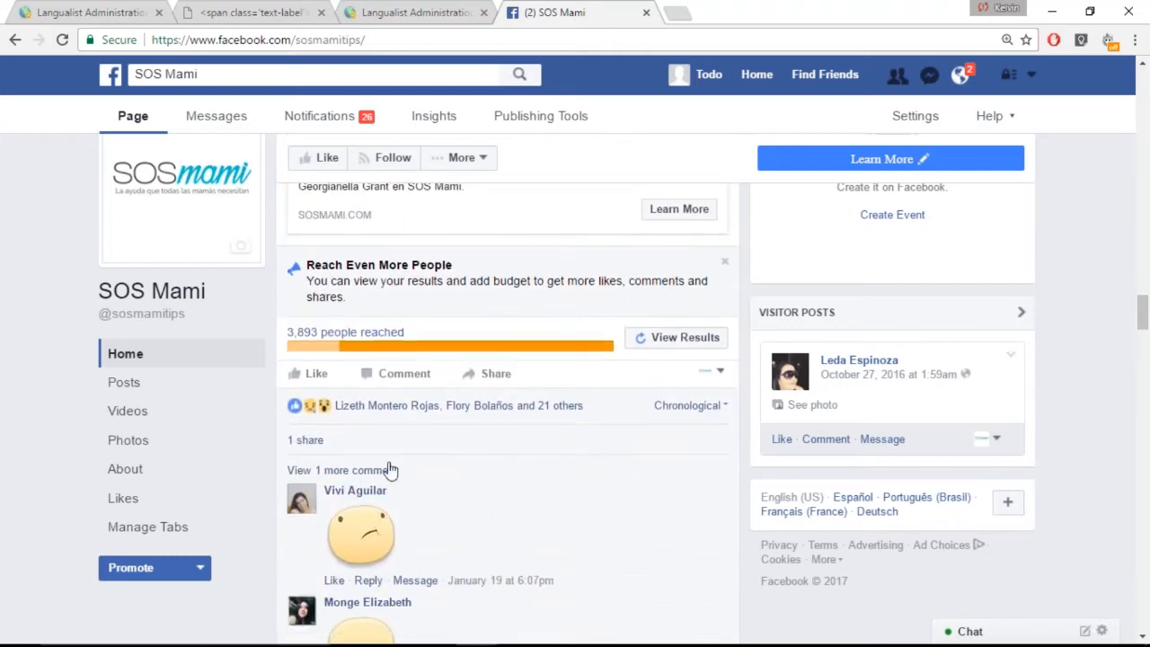
{"action": "scroll", "coordinate": [61, 358], "scroll_direction": "down", "scroll_amount": 5}
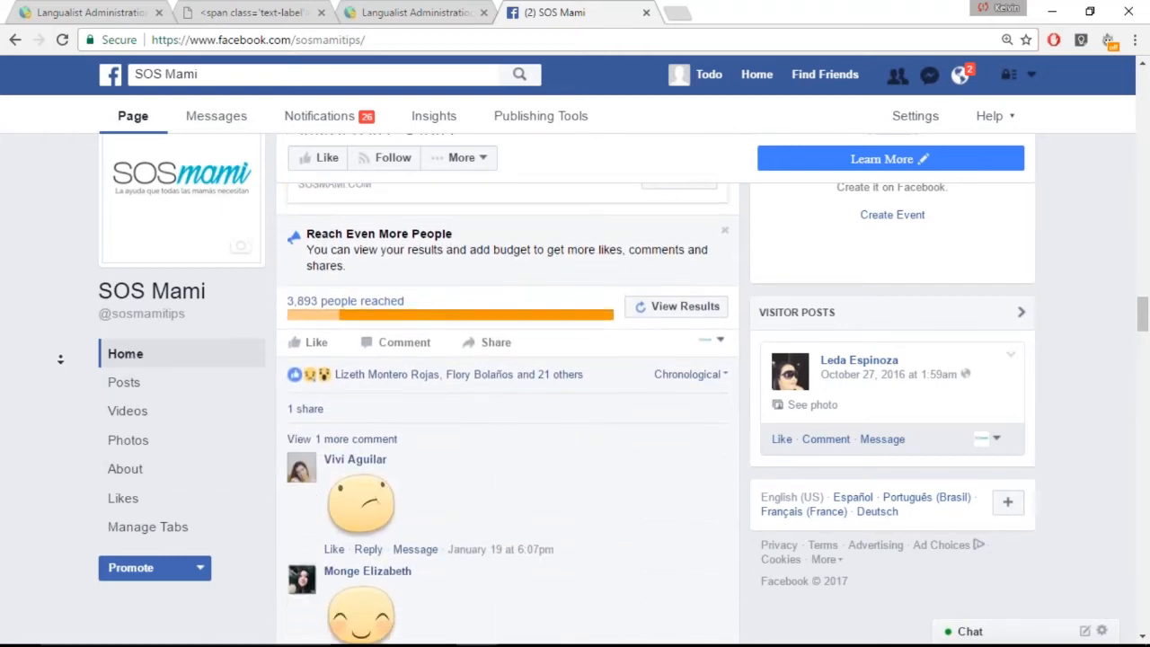
{"action": "scroll", "coordinate": [60, 358], "scroll_direction": "down", "scroll_amount": 2}
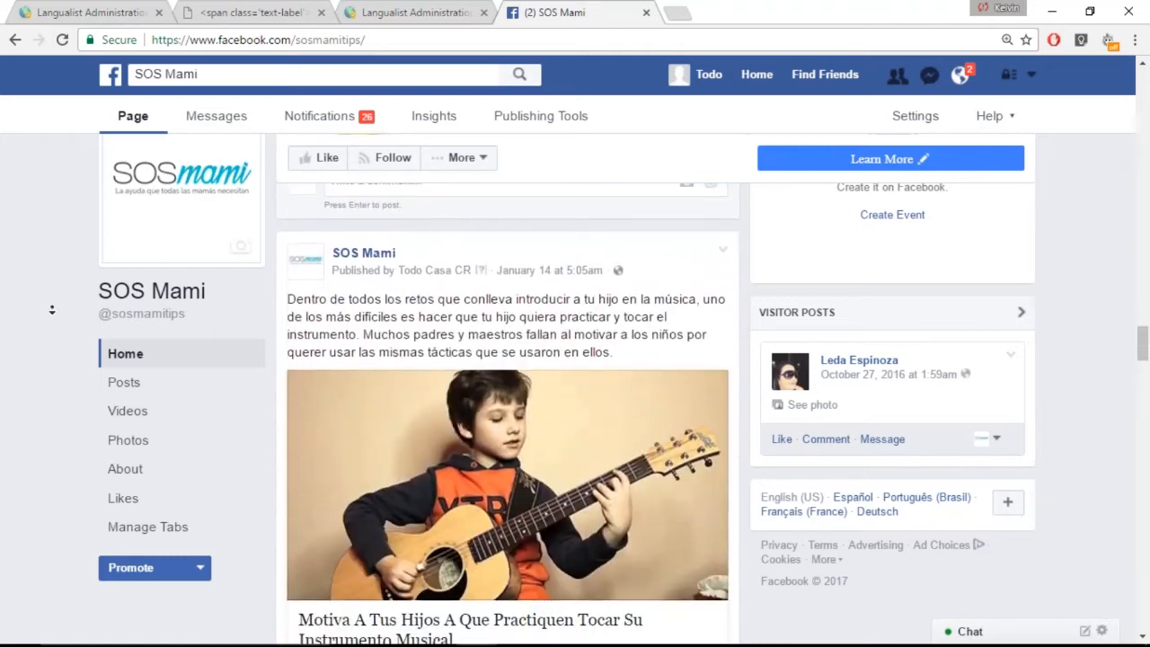
{"action": "scroll", "coordinate": [53, 315], "scroll_direction": "down", "scroll_amount": 4}
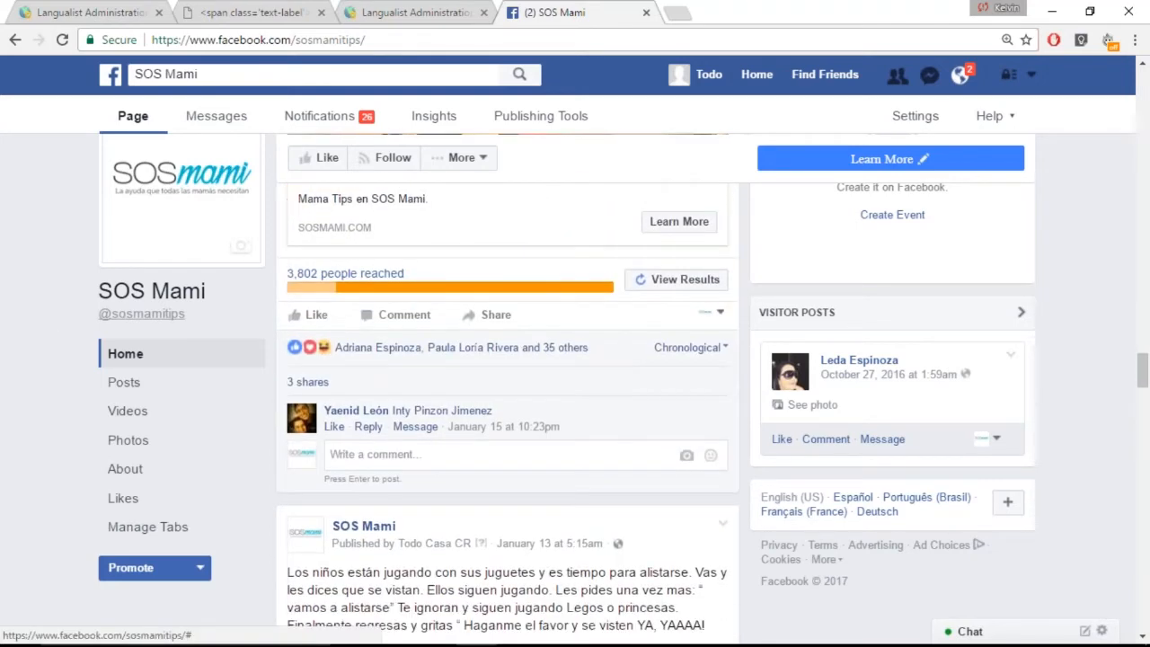
{"action": "scroll", "coordinate": [72, 283], "scroll_direction": "down", "scroll_amount": 1}
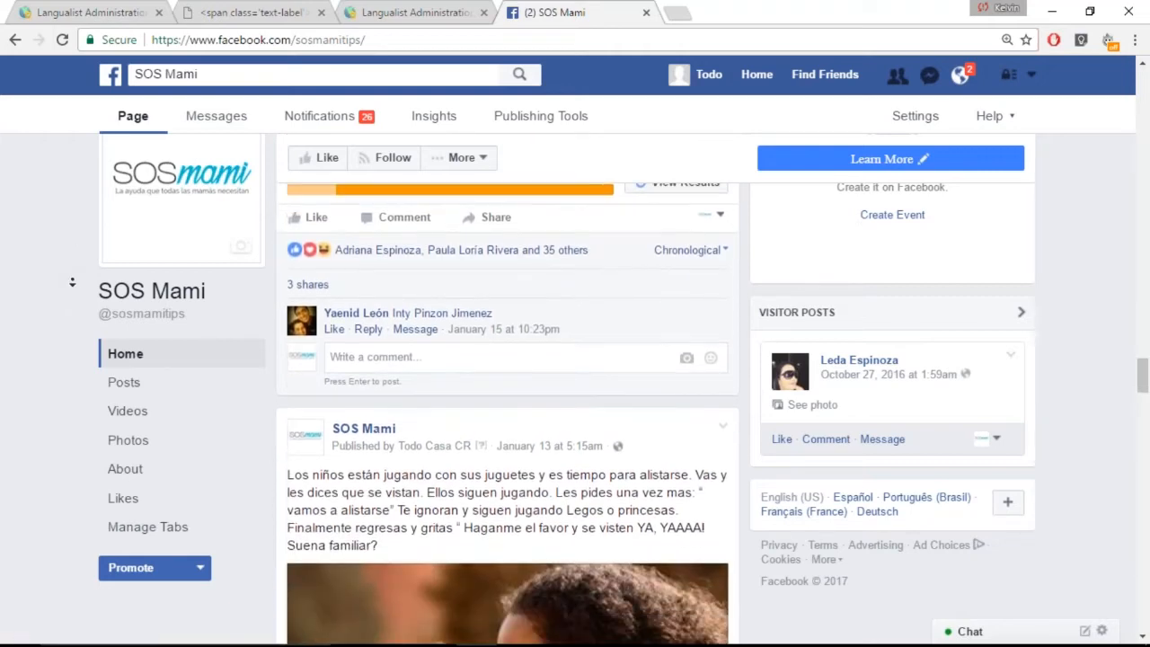
{"action": "scroll", "coordinate": [72, 282], "scroll_direction": "down", "scroll_amount": 4}
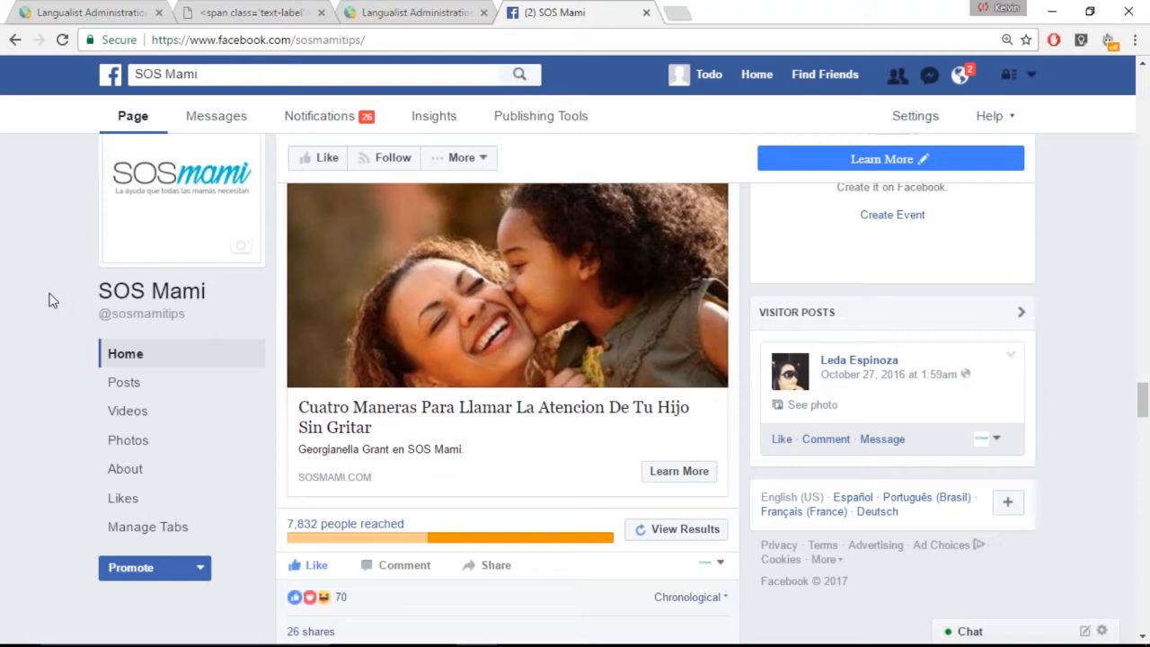
{"action": "middle_click", "coordinate": [46, 344]}
{"action": "scroll", "coordinate": [47, 345], "scroll_direction": "down", "scroll_amount": 6}
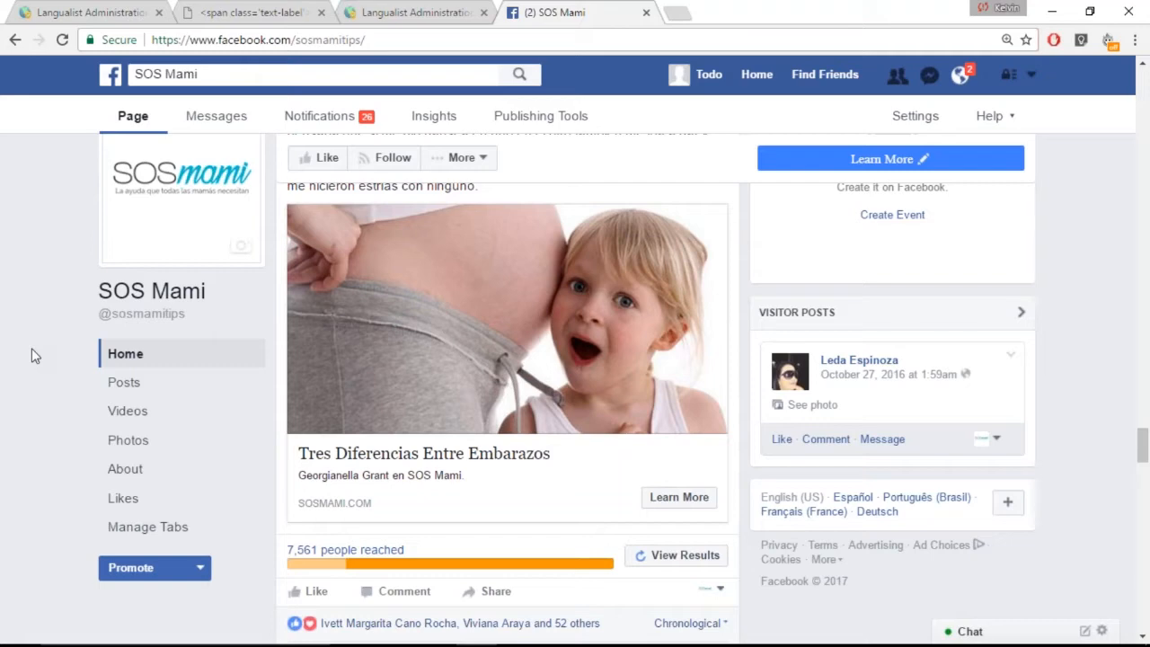
{"action": "middle_click", "coordinate": [8, 301]}
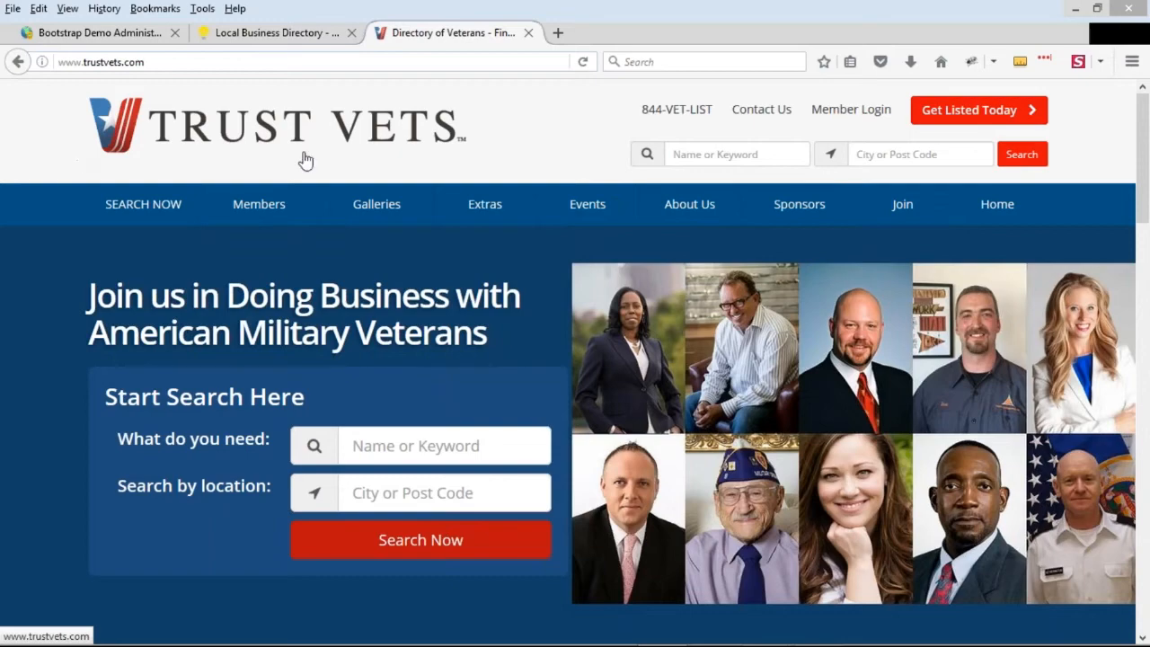
View the Trust Vets home page and open its Events page
{"action": "scroll", "coordinate": [53, 276], "scroll_direction": "down", "scroll_amount": 9}
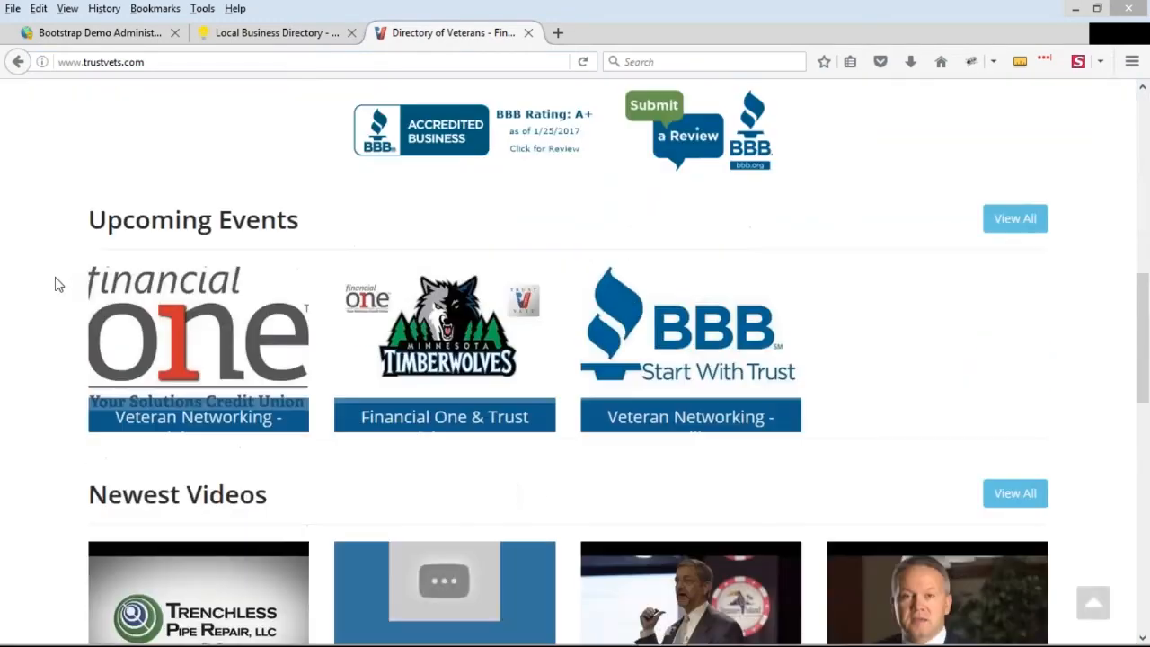
{"action": "scroll", "coordinate": [200, 259], "scroll_direction": "up", "scroll_amount": 9}
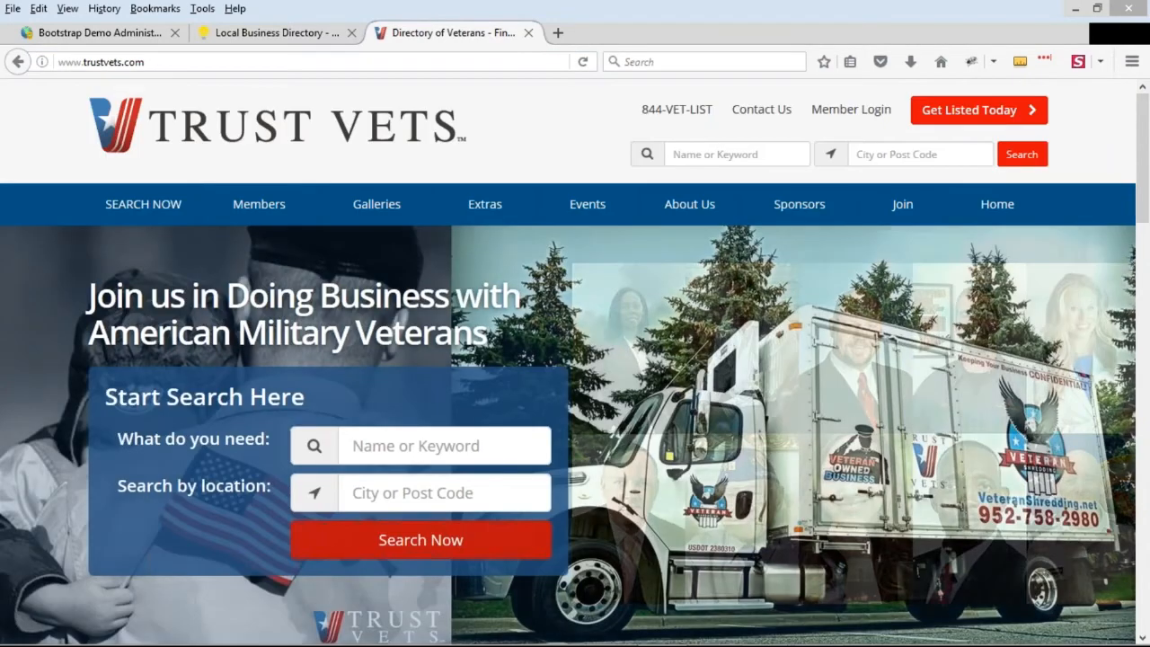
{"action": "mouse_move", "coordinate": [584, 216]}
{"action": "scroll", "coordinate": [291, 304], "scroll_direction": "down", "scroll_amount": 4}
{"action": "scroll", "coordinate": [291, 305], "scroll_direction": "up", "scroll_amount": 4}
{"action": "left_click", "coordinate": [584, 211]}
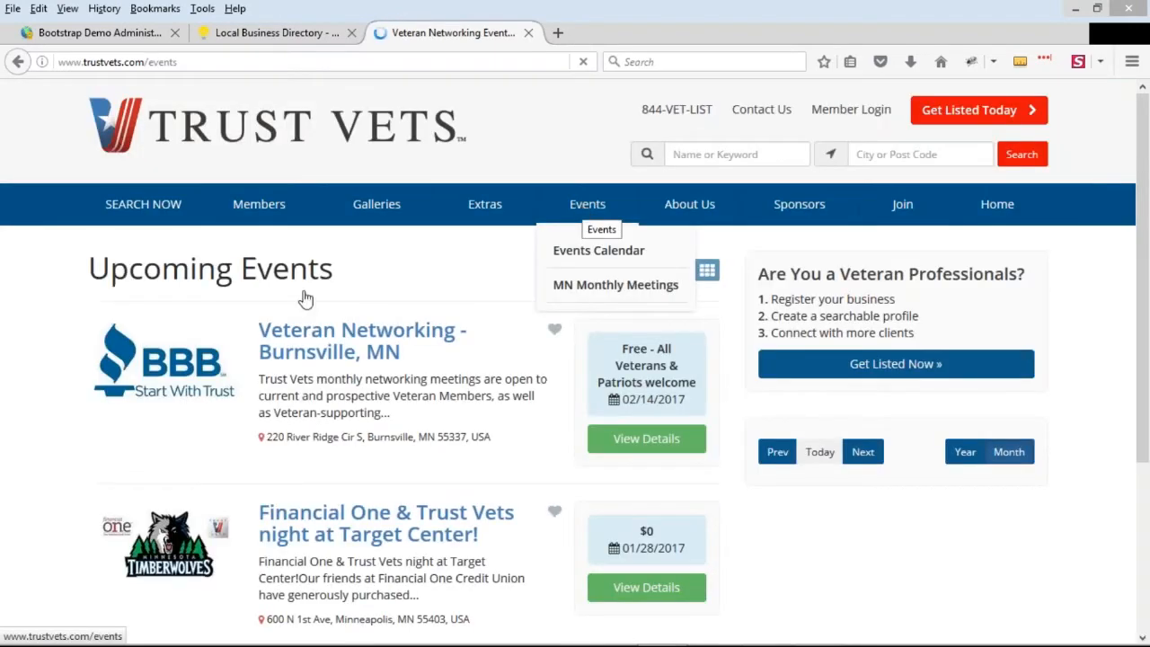
Examine the date of the Burnsville networking event and the web address of the Upcoming Events page
{"action": "scroll", "coordinate": [470, 381], "scroll_direction": "down", "scroll_amount": 2}
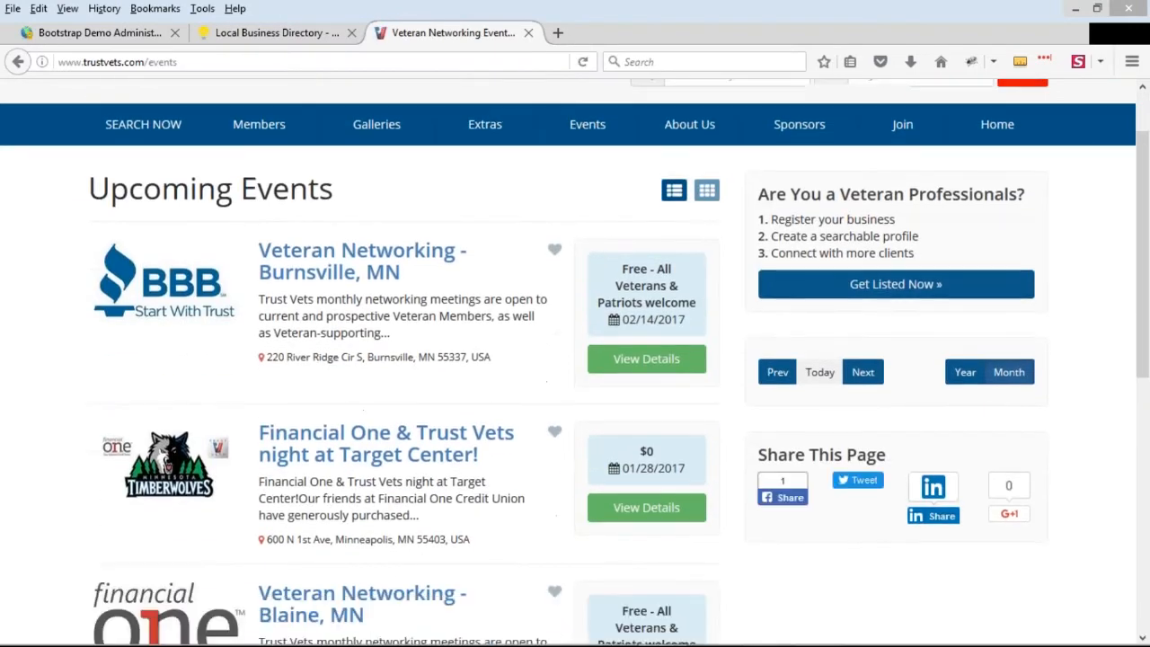
{"action": "left_click_drag", "start_coordinate": [630, 318], "coordinate": [688, 320]}
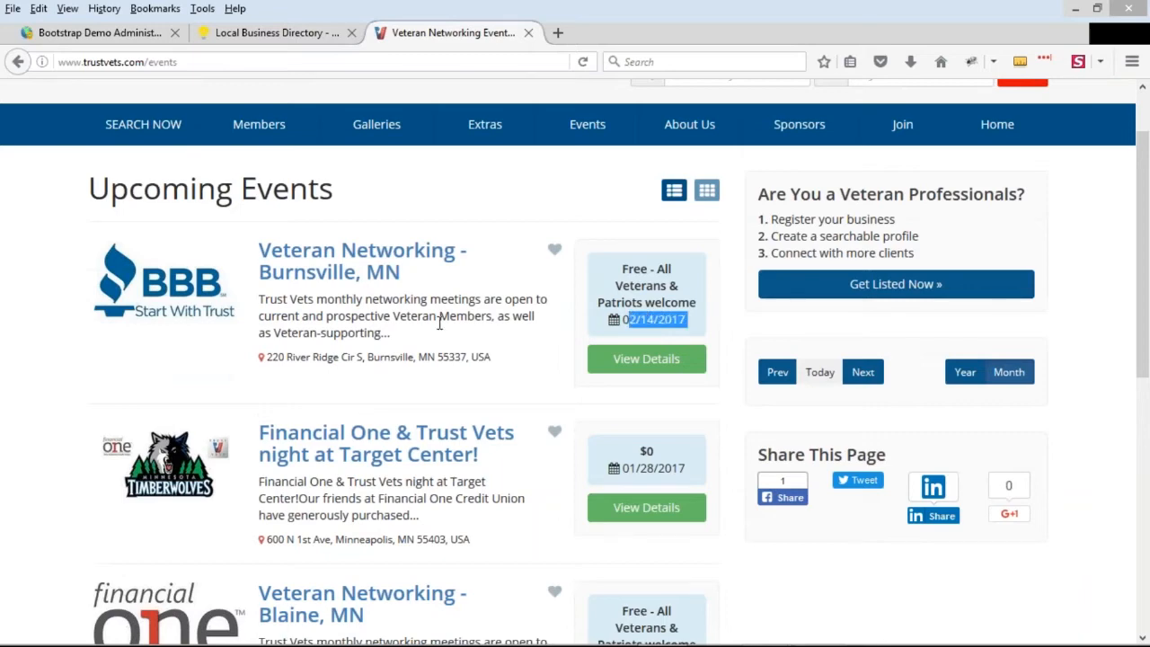
{"action": "scroll", "coordinate": [449, 323], "scroll_direction": "up", "scroll_amount": 2}
{"action": "left_click_drag", "start_coordinate": [142, 62], "coordinate": [50, 62]}
{"action": "left_click", "coordinate": [118, 63]}
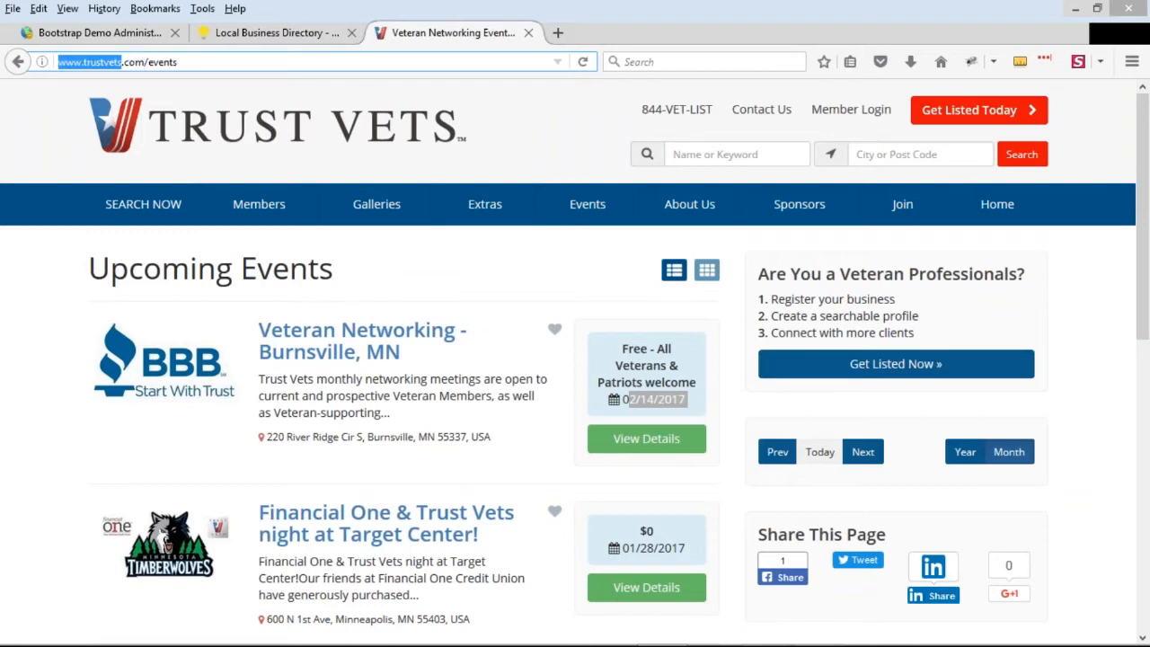
{"action": "left_click", "coordinate": [1133, 39]}
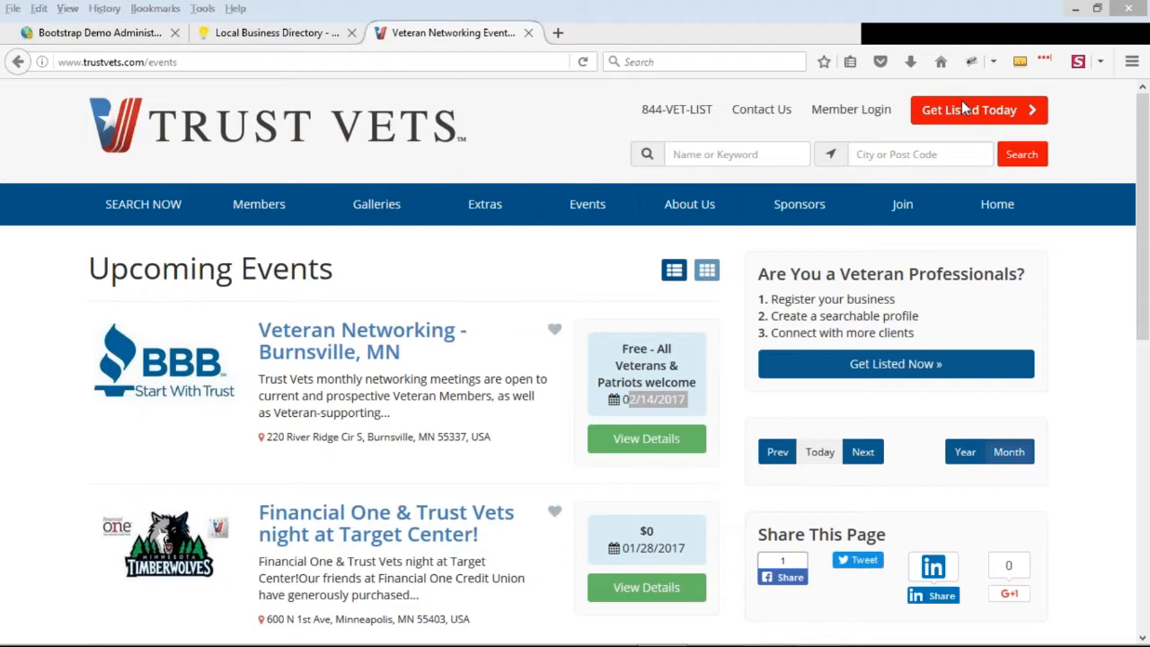
Compare the dates of the event listings on the Upcoming Events page to see how they are ordered
{"action": "key", "text": "ctrl+Tab"}
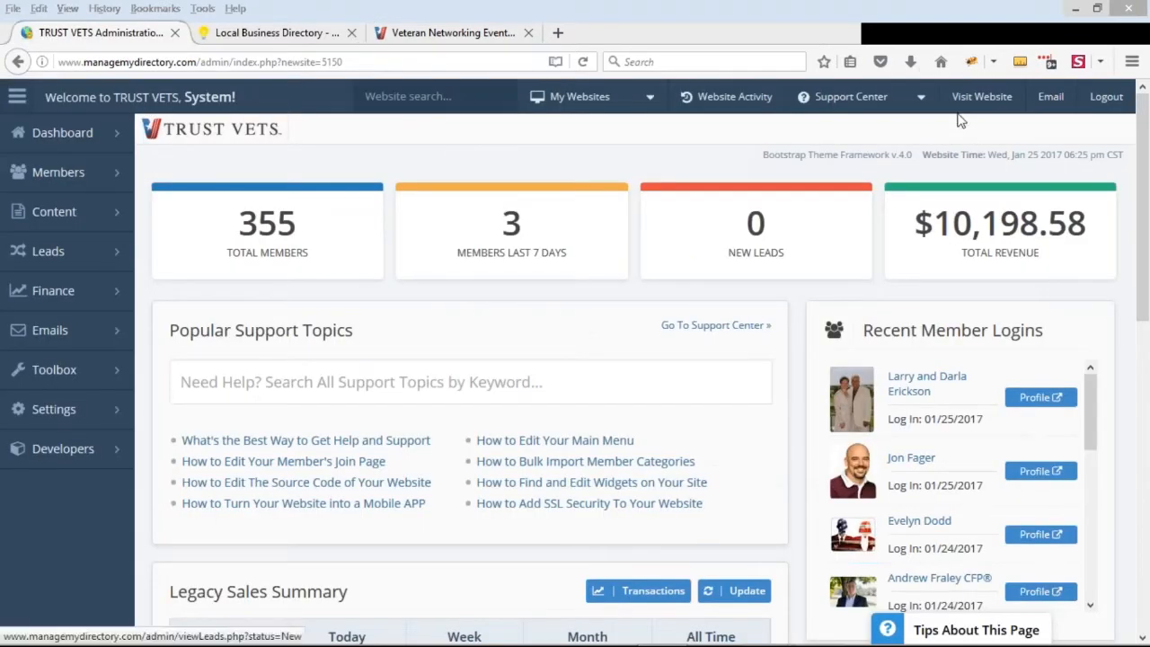
{"action": "key", "text": "ctrl+Tab"}
{"action": "scroll", "coordinate": [588, 234], "scroll_direction": "down", "scroll_amount": 2}
{"action": "left_click_drag", "start_coordinate": [626, 320], "coordinate": [684, 321]}
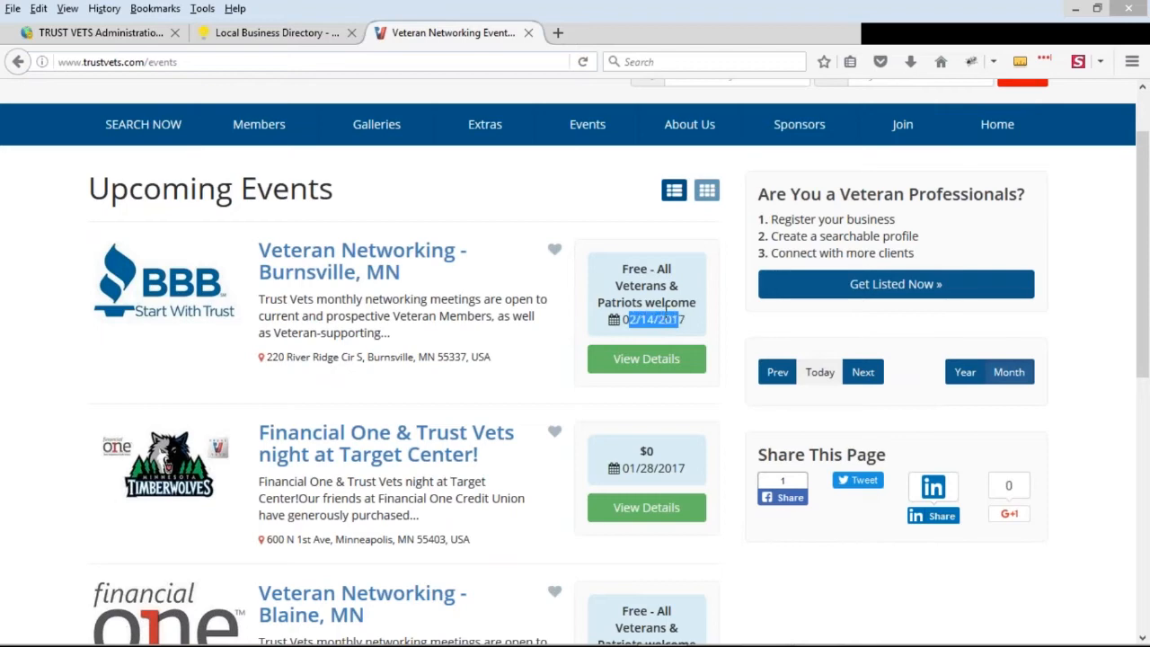
{"action": "scroll", "coordinate": [666, 308], "scroll_direction": "down", "scroll_amount": 2}
{"action": "left_click_drag", "start_coordinate": [623, 239], "coordinate": [688, 241]}
{"action": "scroll", "coordinate": [665, 360], "scroll_direction": "down", "scroll_amount": 6}
{"action": "left_click_drag", "start_coordinate": [623, 341], "coordinate": [680, 341]}
{"action": "left_click", "coordinate": [681, 341]}
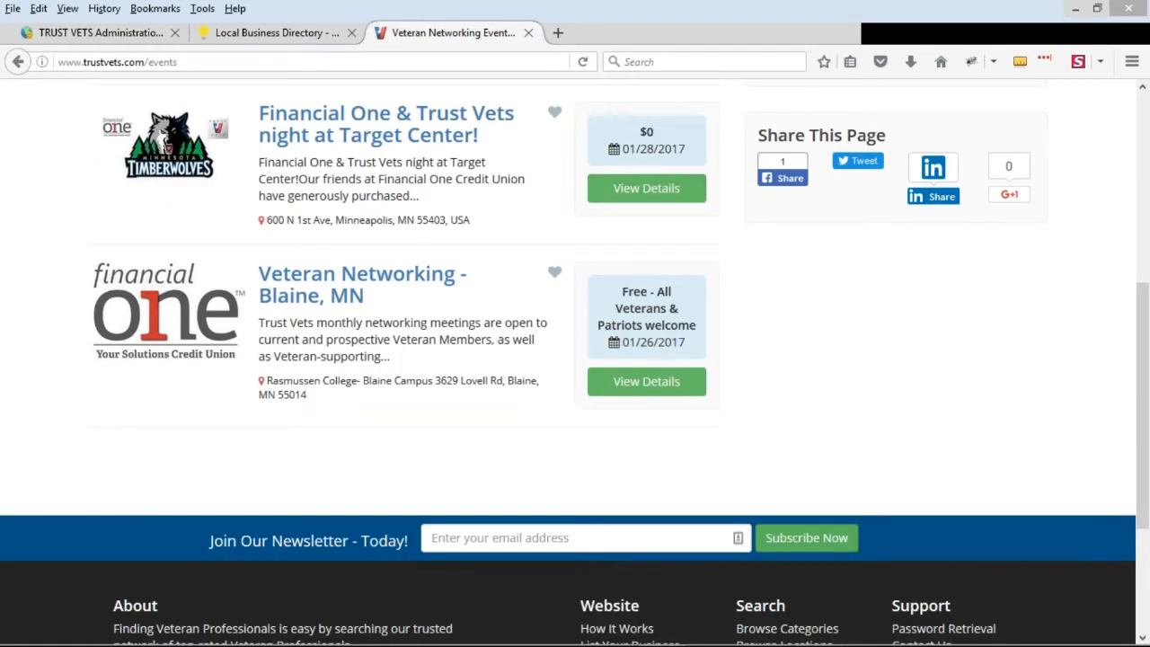
{"action": "scroll", "coordinate": [476, 354], "scroll_direction": "up", "scroll_amount": 6}
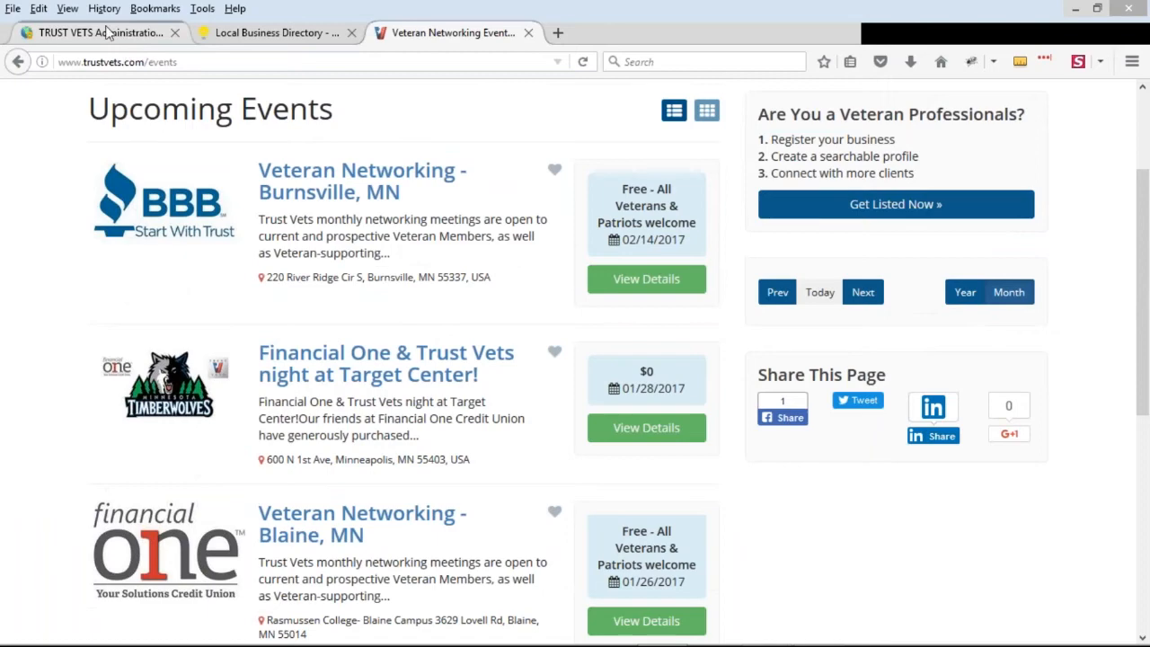
Switch to the Trust Vets admin dashboard and open the Edit Post Settings list of post types
{"action": "left_click", "coordinate": [106, 33]}
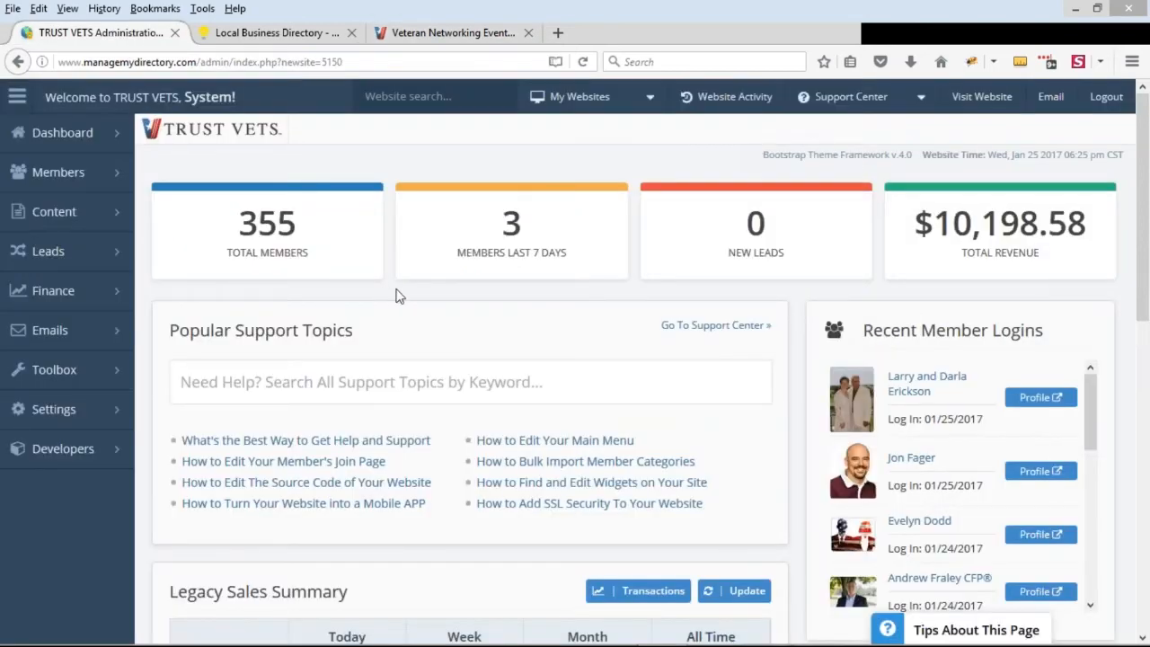
{"action": "mouse_move", "coordinate": [126, 136]}
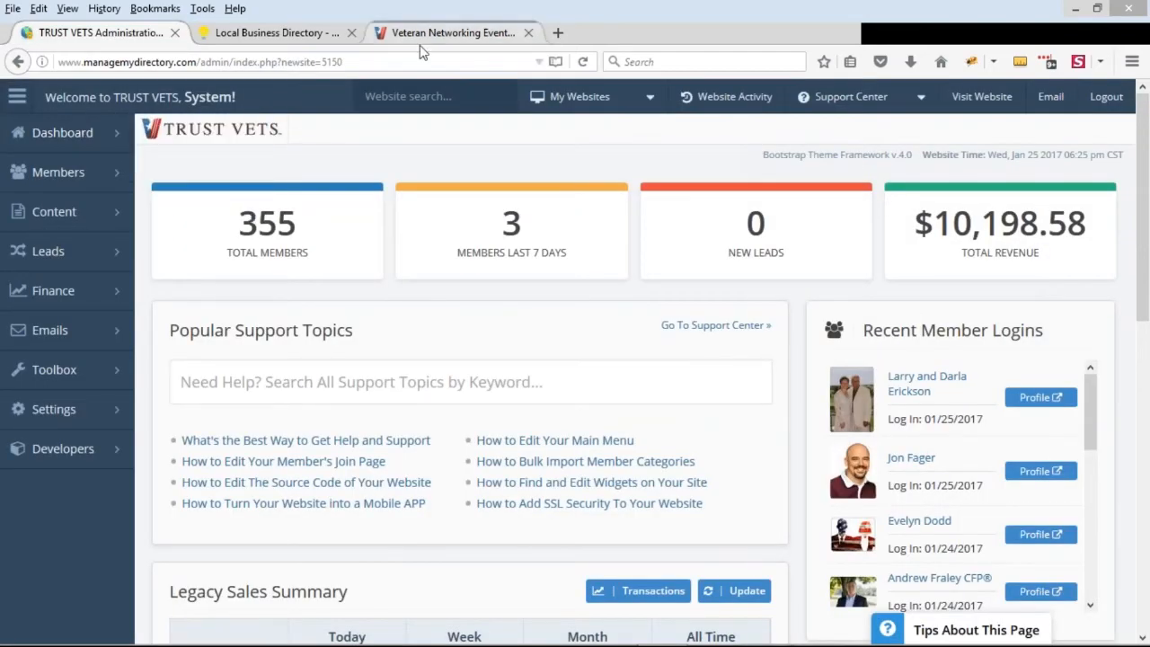
{"action": "mouse_move", "coordinate": [50, 220]}
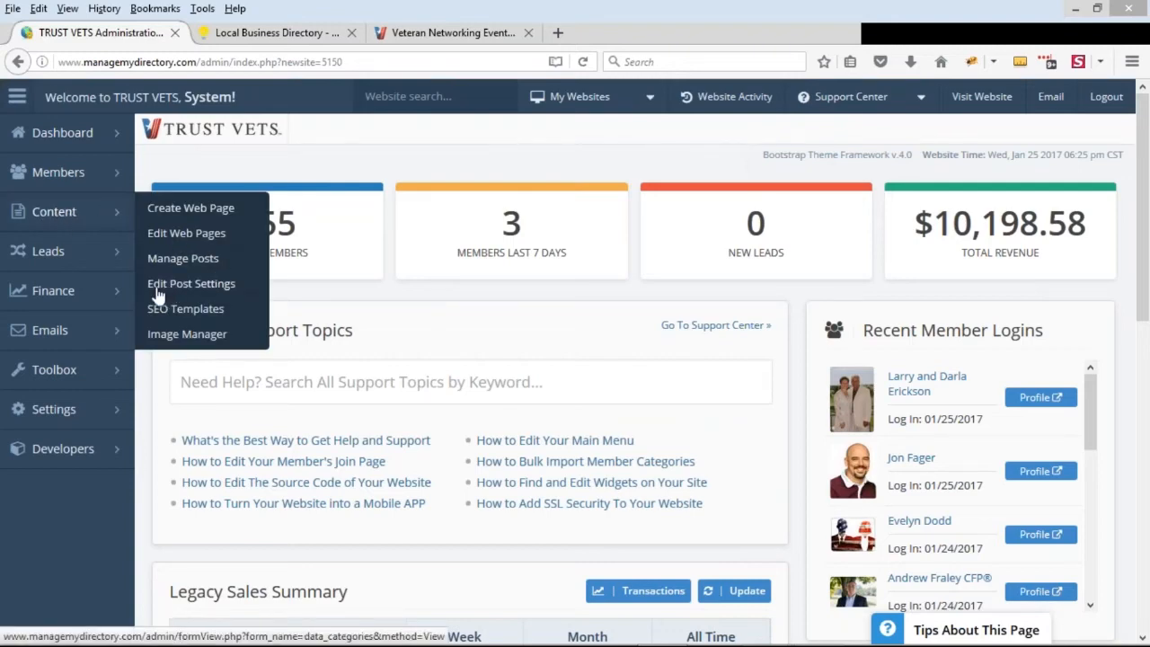
{"action": "left_click", "coordinate": [222, 297]}
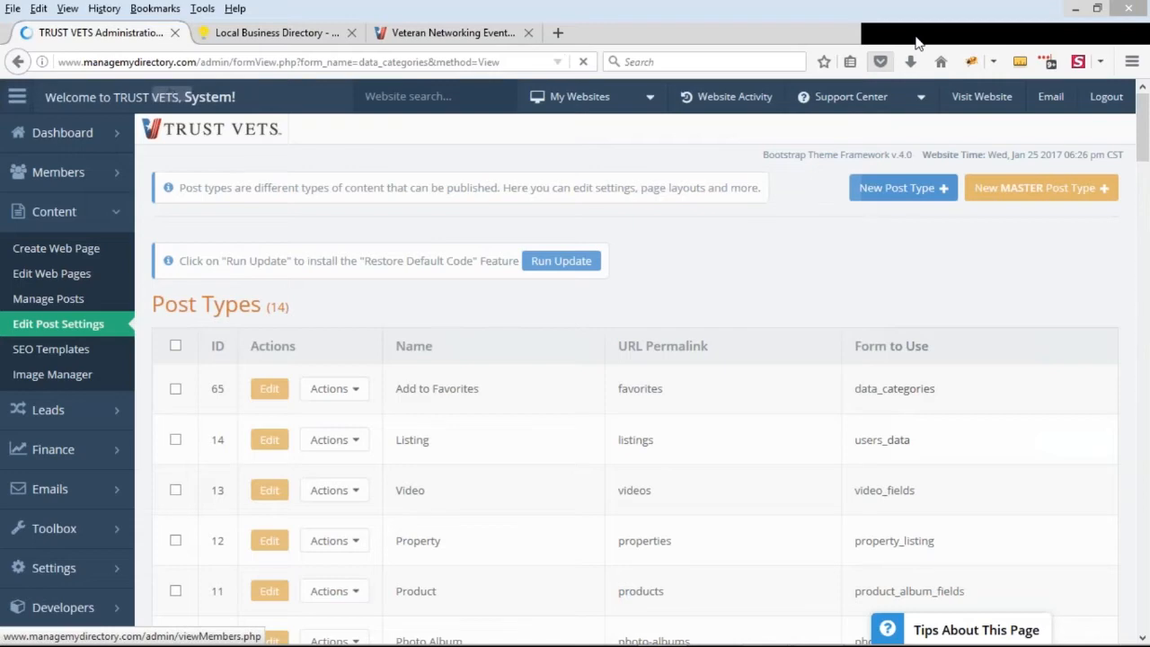
Open the Event post type for editing and run the update that installs the Restore Default Code feature
{"action": "scroll", "coordinate": [637, 288], "scroll_direction": "down", "scroll_amount": 5}
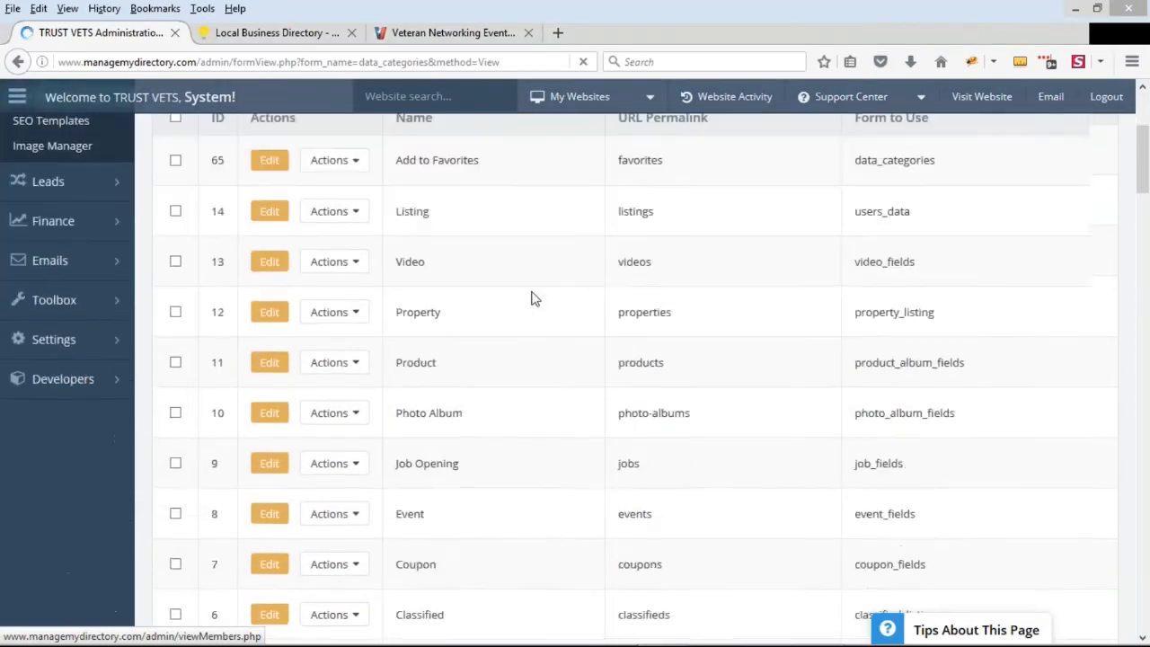
{"action": "scroll", "coordinate": [422, 356], "scroll_direction": "down", "scroll_amount": 2}
{"action": "left_click_drag", "start_coordinate": [396, 345], "coordinate": [880, 345]}
{"action": "left_click", "coordinate": [264, 349]}
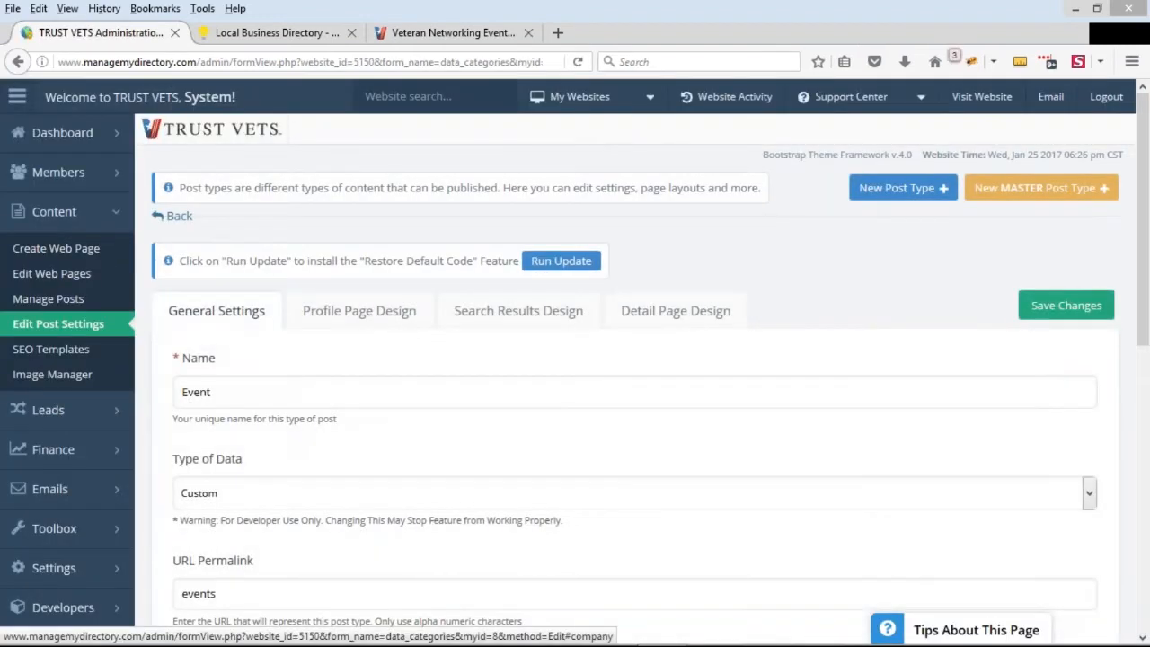
{"action": "left_click", "coordinate": [561, 262]}
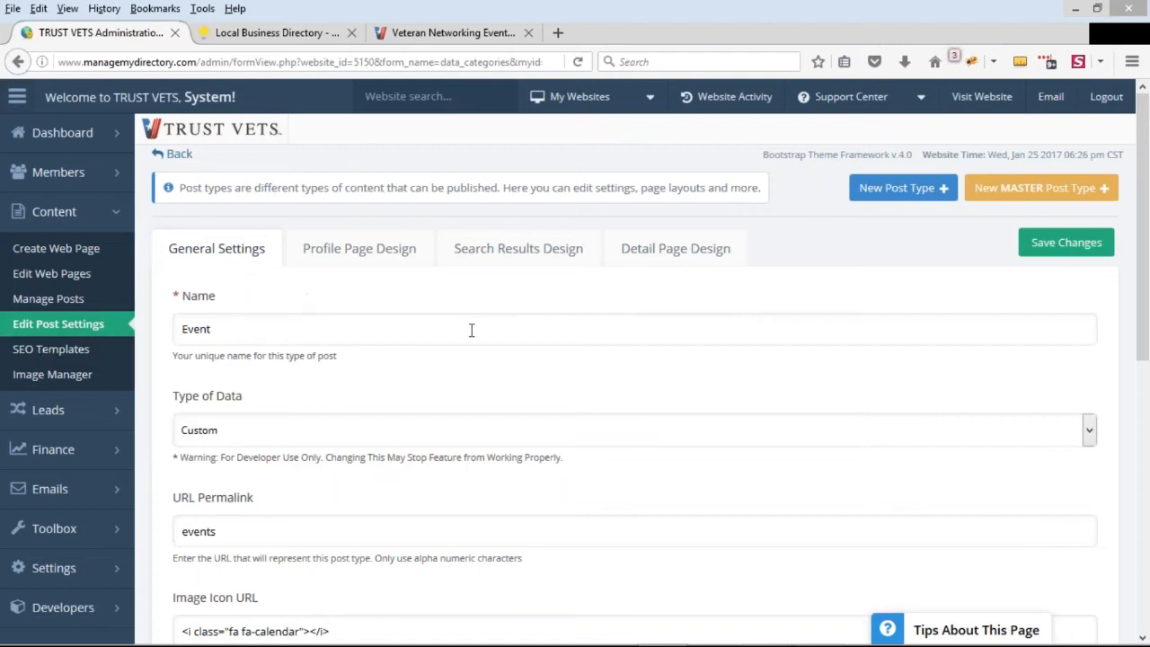
Examine the name and URL permalink in the Event post type's general settings
{"action": "double_click", "coordinate": [194, 329]}
{"action": "scroll", "coordinate": [303, 329], "scroll_direction": "down", "scroll_amount": 3}
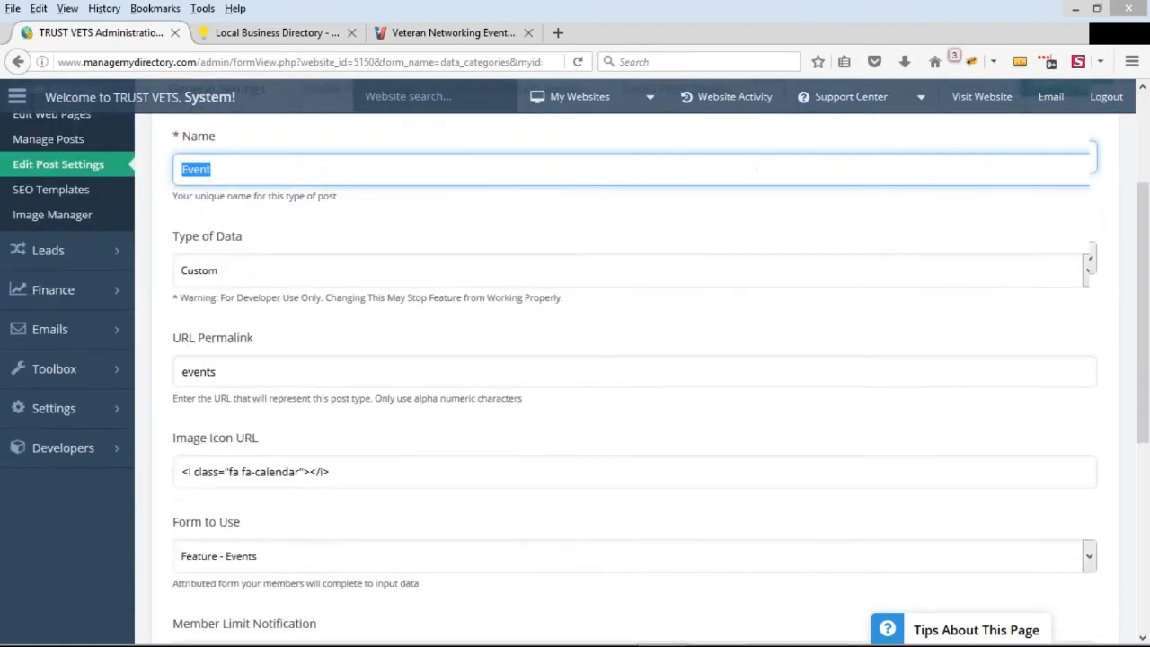
{"action": "scroll", "coordinate": [303, 329], "scroll_direction": "down", "scroll_amount": 1}
{"action": "left_click_drag", "start_coordinate": [235, 295], "coordinate": [134, 293]}
{"action": "mouse_move", "coordinate": [126, 289]}
{"action": "left_click", "coordinate": [184, 286]}
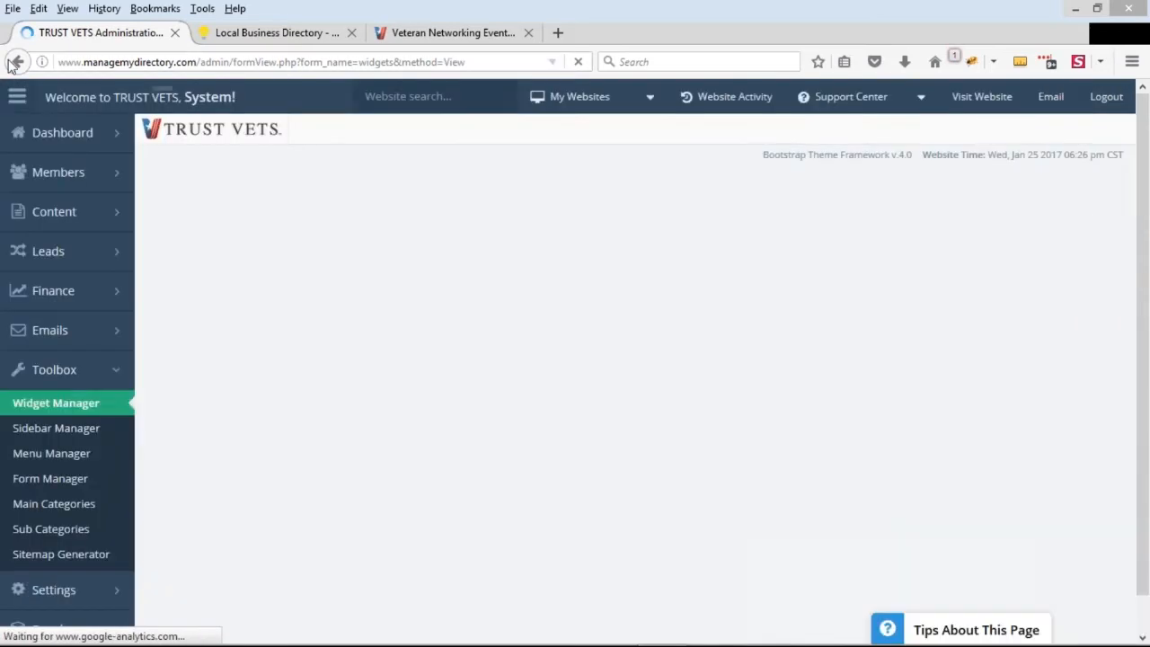
{"action": "left_click", "coordinate": [15, 62]}
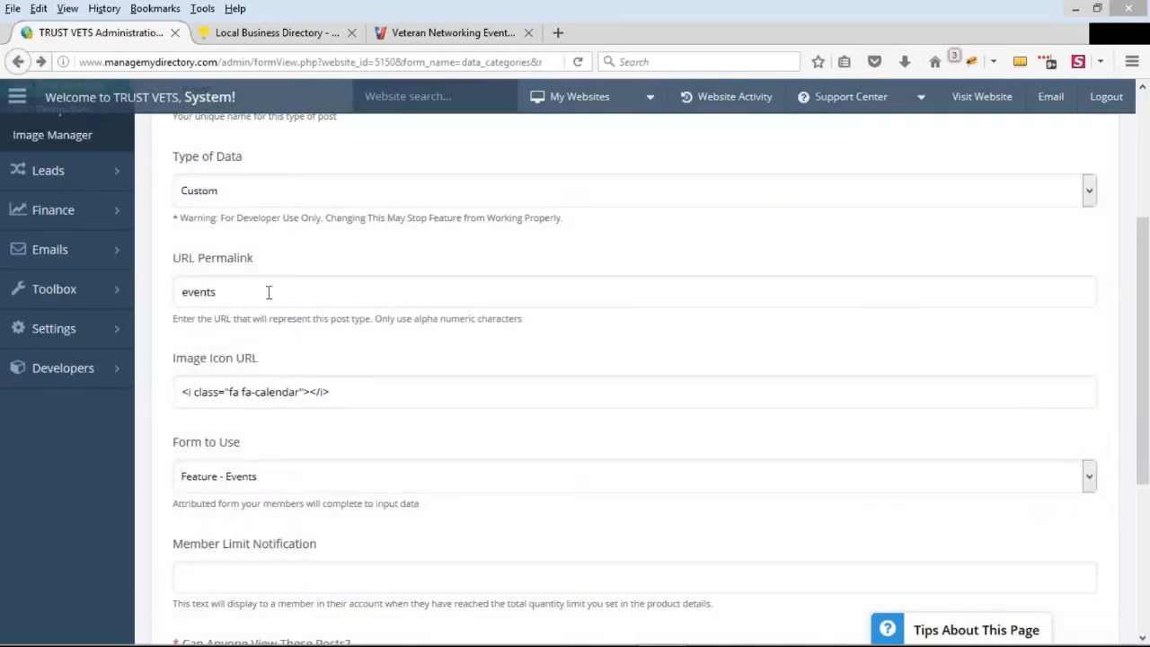
Set the Event post type's URL permalink to veteran-events
{"action": "left_click", "coordinate": [268, 292]}
{"action": "scroll", "coordinate": [555, 419], "scroll_direction": "up", "scroll_amount": 2}
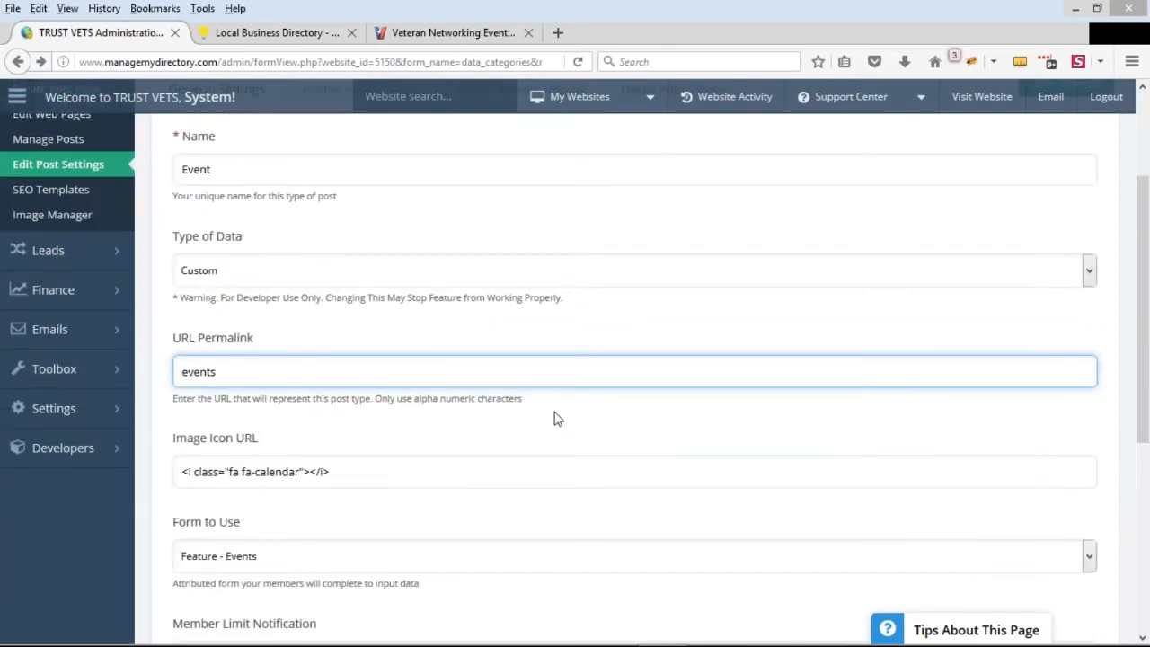
{"action": "type", "text": "veteran-"}
{"action": "left_click_drag", "start_coordinate": [180, 371], "coordinate": [227, 371]}
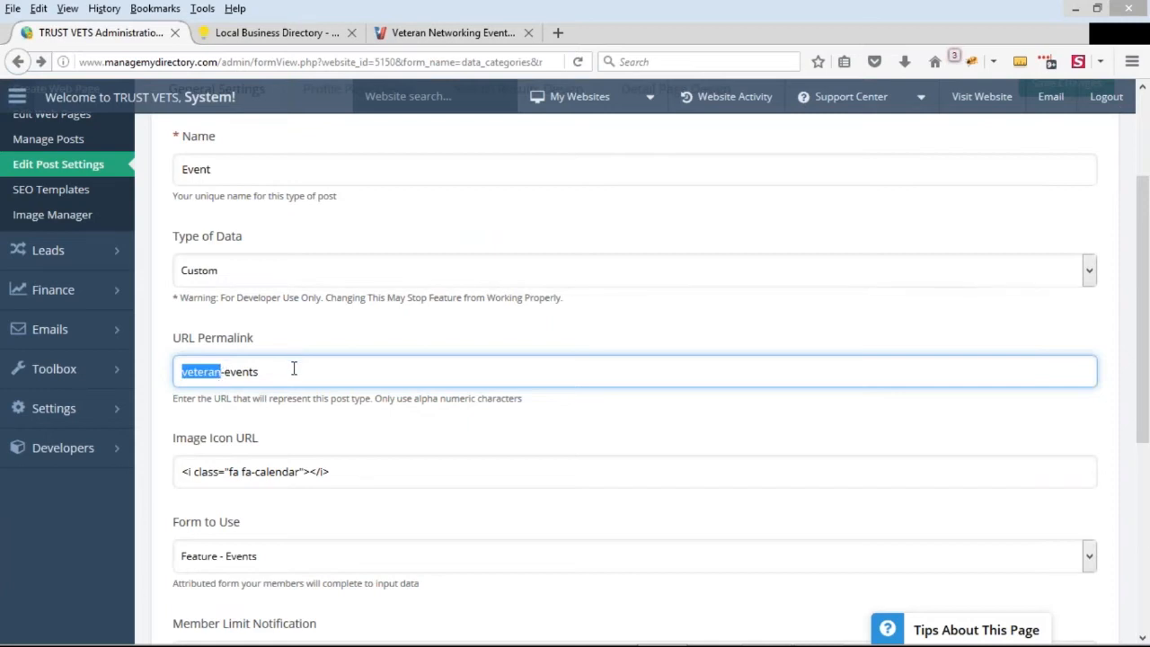
Open the Event post type's Search Results Design settings and view the heading and tab options
{"action": "scroll", "coordinate": [275, 337], "scroll_direction": "up", "scroll_amount": 3}
{"action": "left_click", "coordinate": [569, 261]}
{"action": "scroll", "coordinate": [184, 280], "scroll_direction": "down", "scroll_amount": 5}
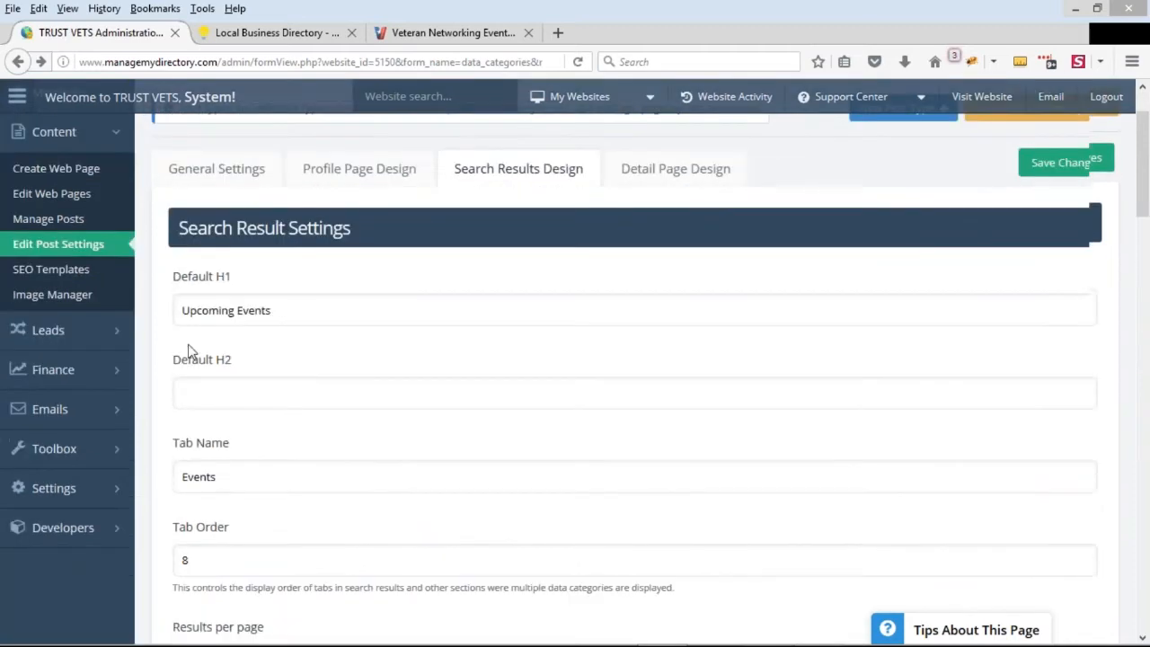
Examine the Event post type's results per page, page header, page loop and page footer code, result order and sidebar settings
{"action": "scroll", "coordinate": [184, 280], "scroll_direction": "down", "scroll_amount": 4}
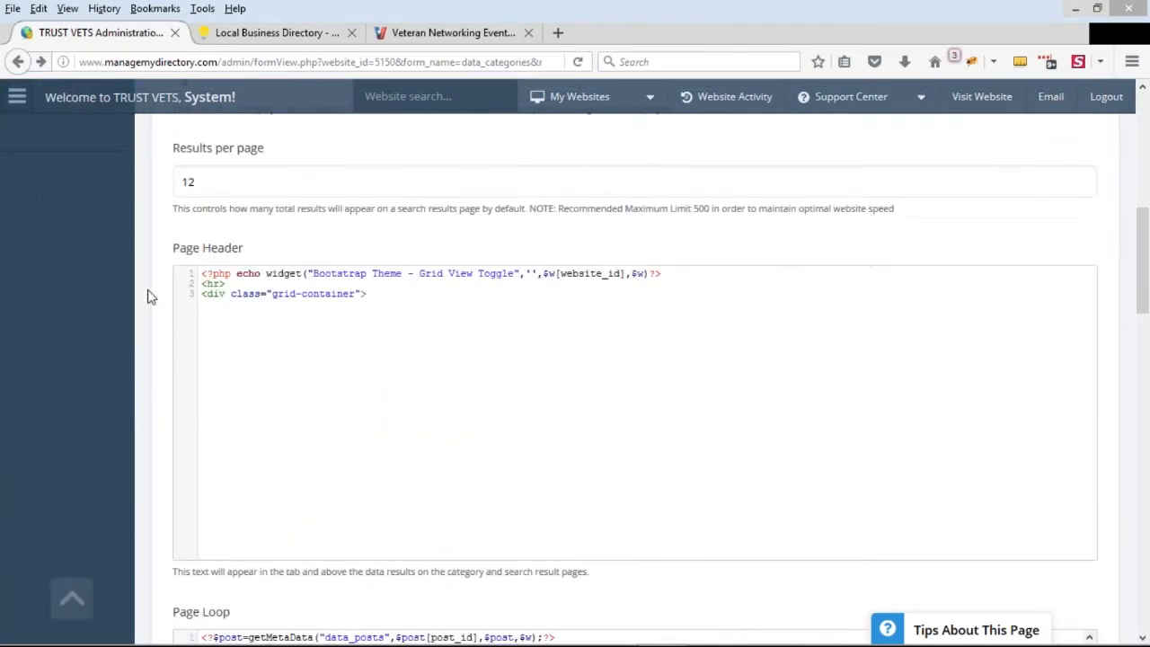
{"action": "left_click", "coordinate": [270, 286]}
{"action": "key", "text": "ctrl+a"}
{"action": "scroll", "coordinate": [153, 234], "scroll_direction": "down", "scroll_amount": 4}
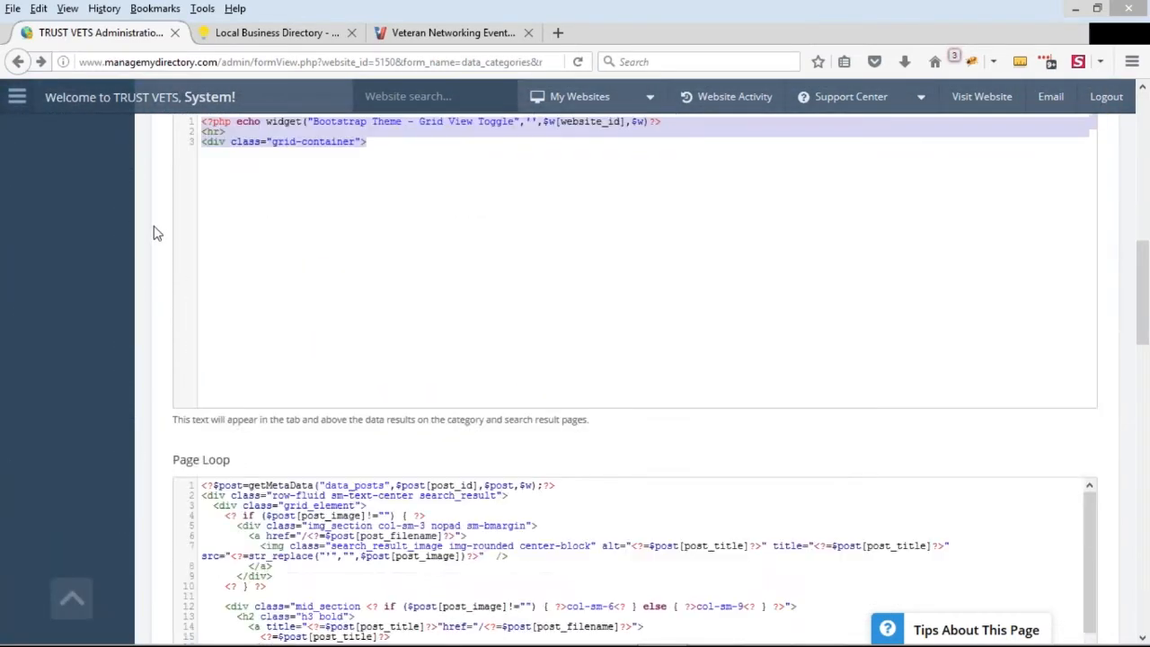
{"action": "scroll", "coordinate": [153, 233], "scroll_direction": "down", "scroll_amount": 3}
{"action": "scroll", "coordinate": [474, 299], "scroll_direction": "up", "scroll_amount": 2}
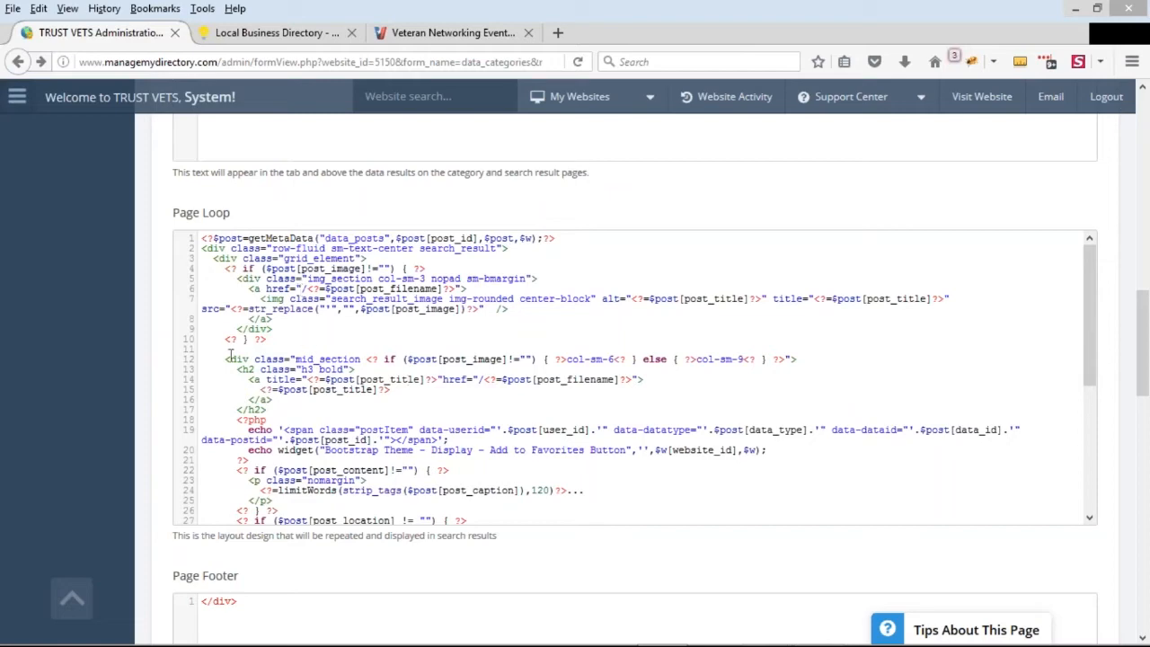
{"action": "scroll", "coordinate": [150, 314], "scroll_direction": "down", "scroll_amount": 6}
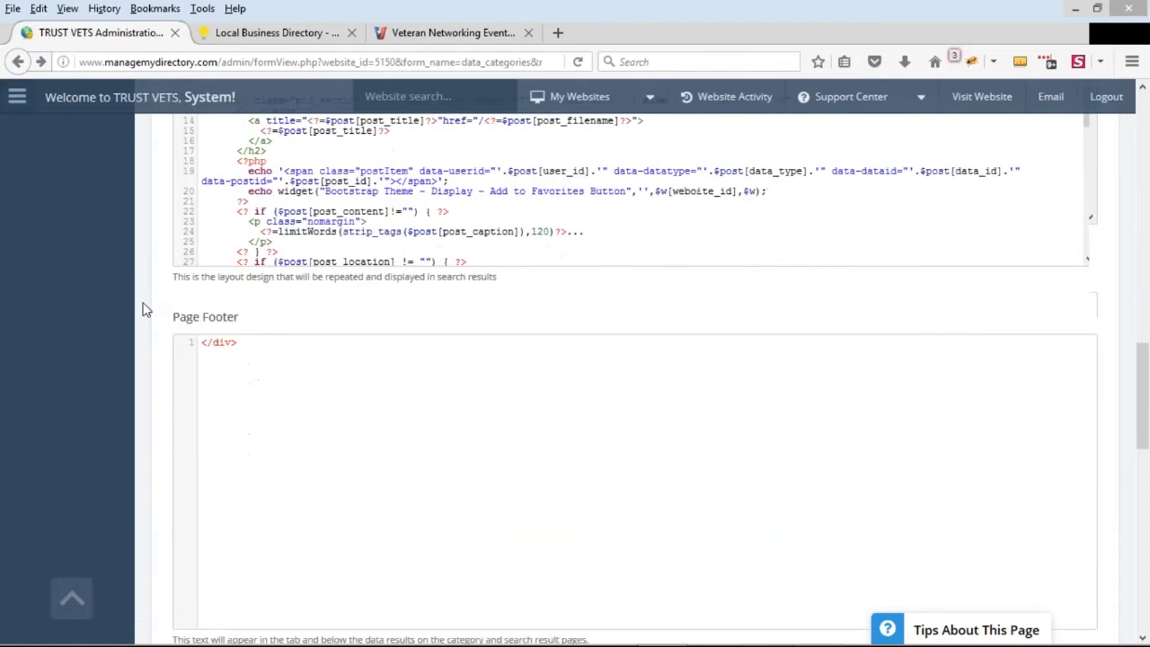
{"action": "scroll", "coordinate": [150, 314], "scroll_direction": "down", "scroll_amount": 5}
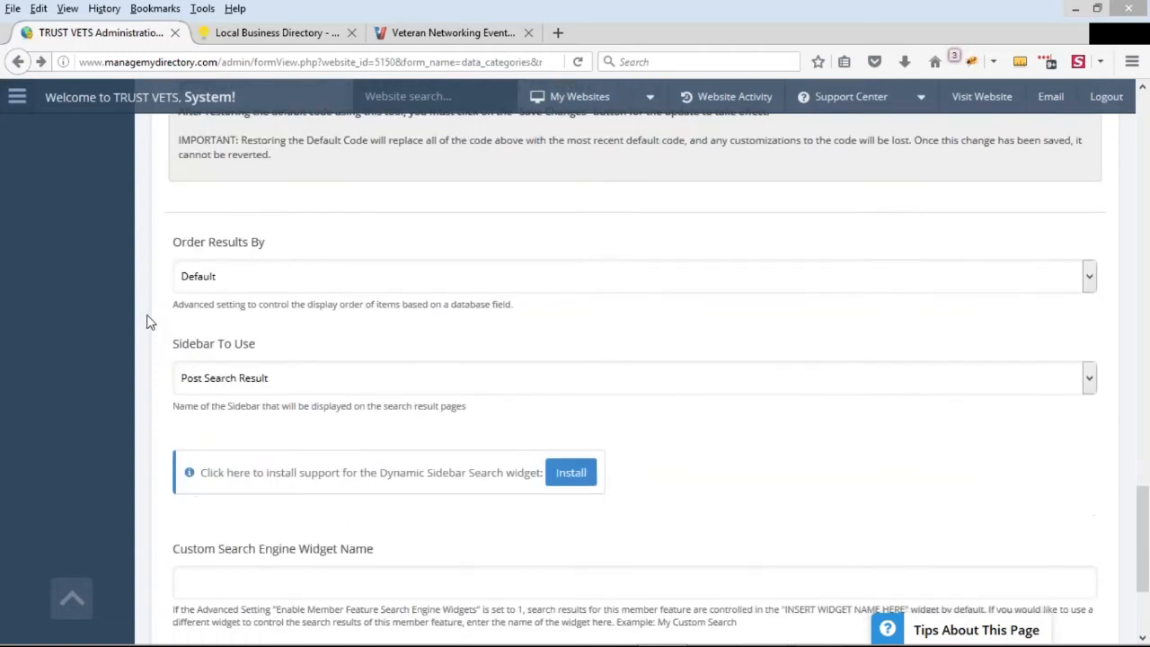
{"action": "scroll", "coordinate": [180, 350], "scroll_direction": "down", "scroll_amount": 3}
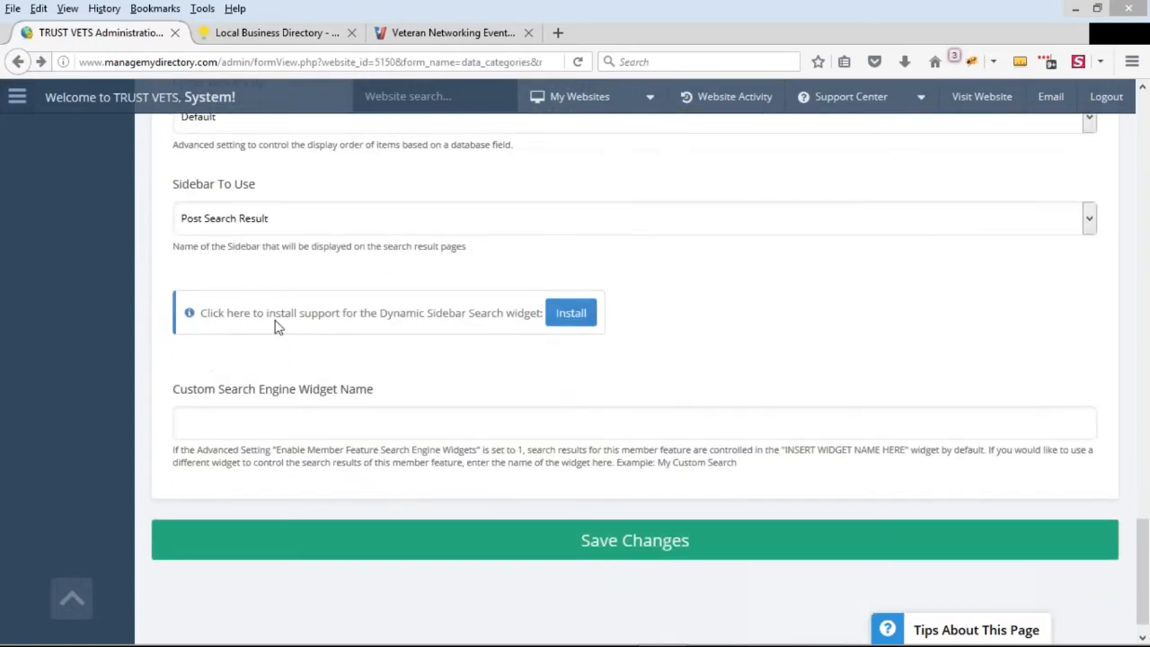
Install support for the Dynamic Sidebar Search widget from the Event post type's search results settings
{"action": "left_click_drag", "start_coordinate": [200, 313], "coordinate": [578, 322]}
{"action": "left_click", "coordinate": [578, 322]}
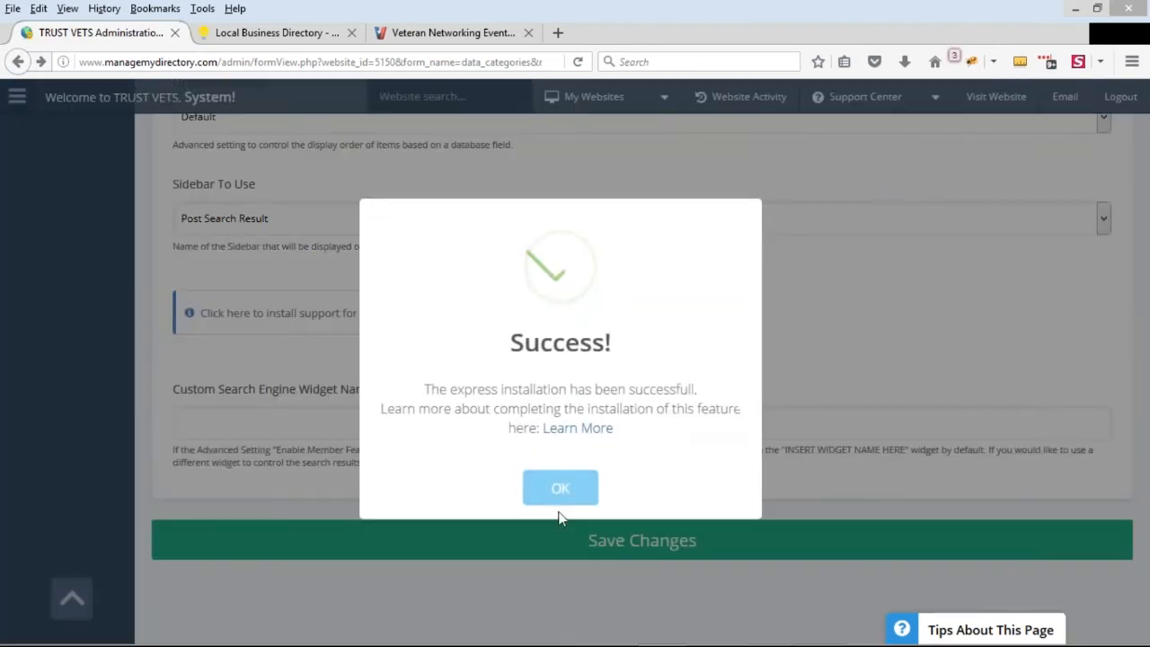
{"action": "left_click", "coordinate": [560, 489]}
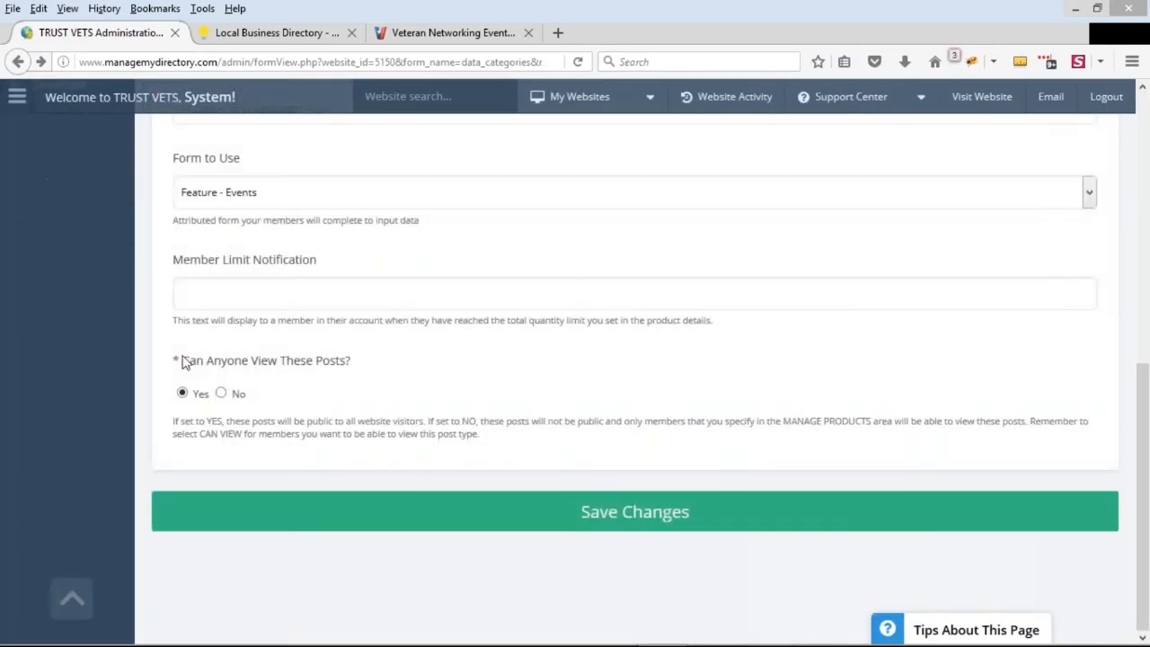
Order the Event post type's search results by Start Date (Soonest First) - If Applicable and save the changes
{"action": "scroll", "coordinate": [169, 418], "scroll_direction": "up", "scroll_amount": 2}
{"action": "scroll", "coordinate": [162, 431], "scroll_direction": "up", "scroll_amount": 5}
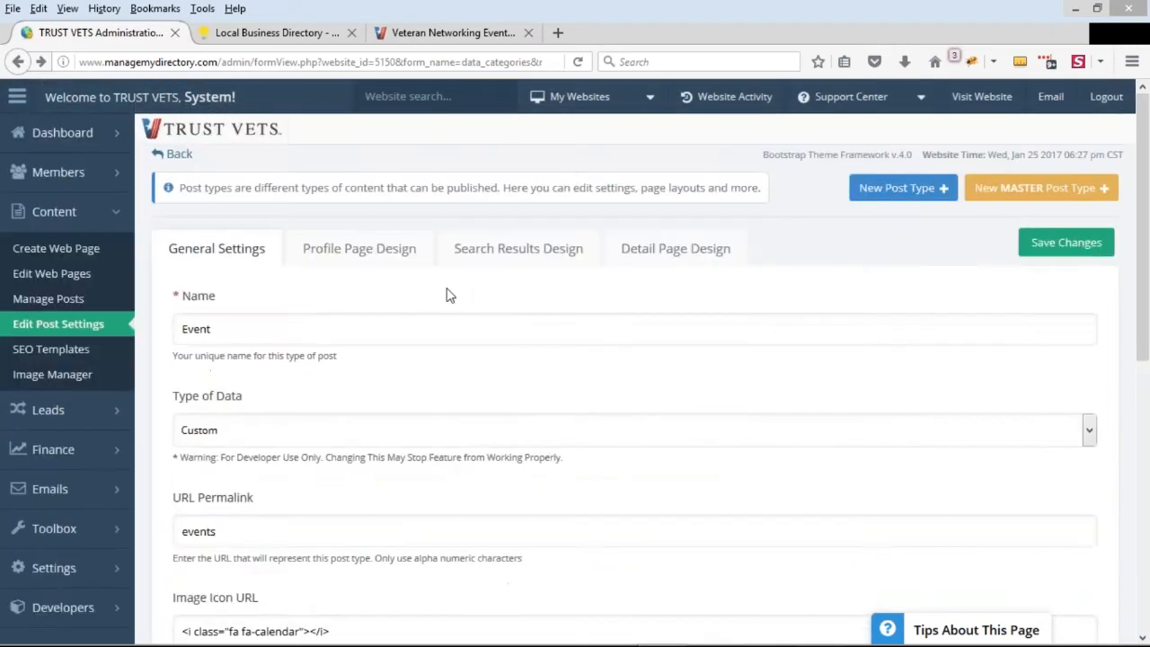
{"action": "left_click", "coordinate": [519, 248]}
{"action": "scroll", "coordinate": [160, 306], "scroll_direction": "down", "scroll_amount": 10}
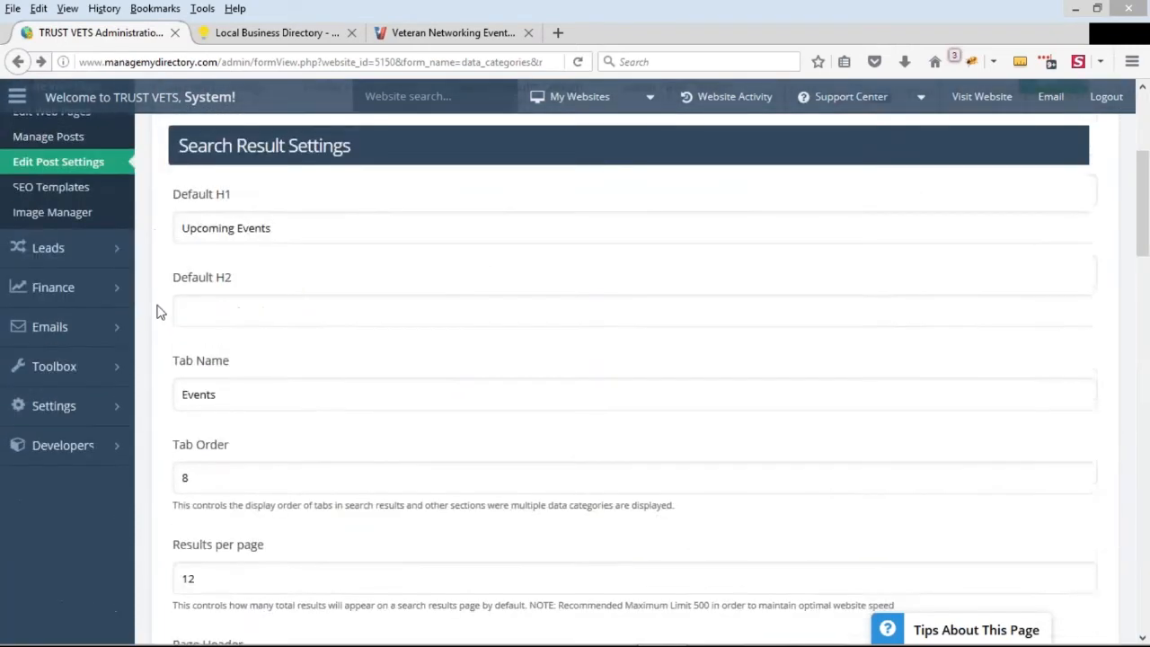
{"action": "scroll", "coordinate": [148, 328], "scroll_direction": "down", "scroll_amount": 11}
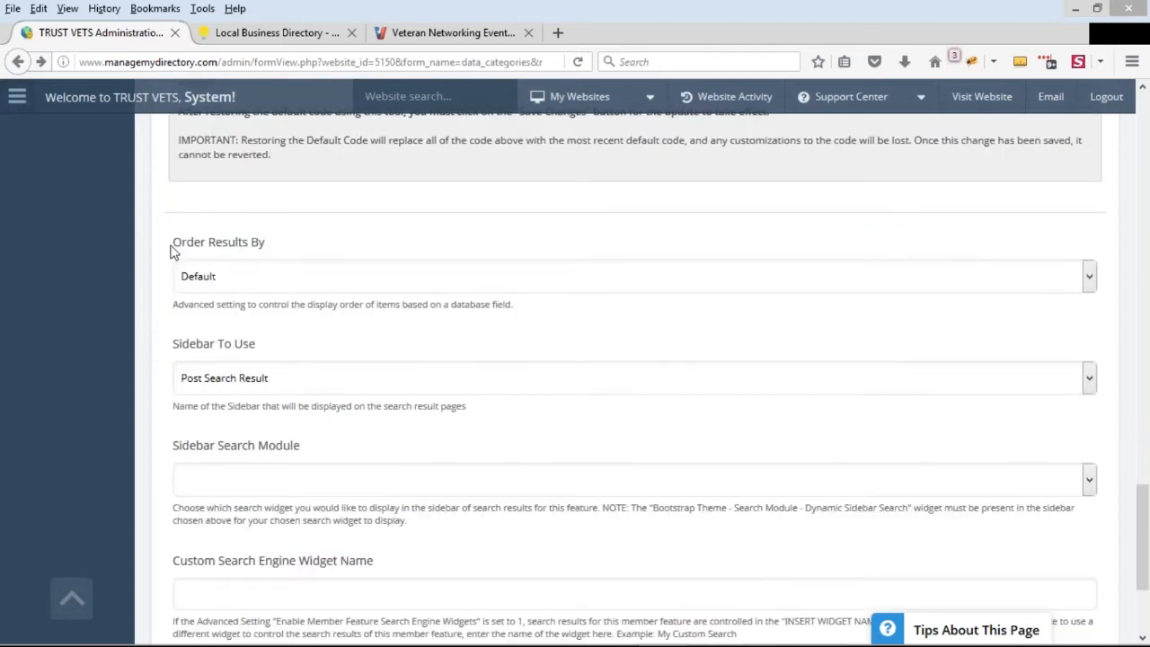
{"action": "left_click_drag", "start_coordinate": [170, 251], "coordinate": [270, 243]}
{"action": "left_click", "coordinate": [335, 283]}
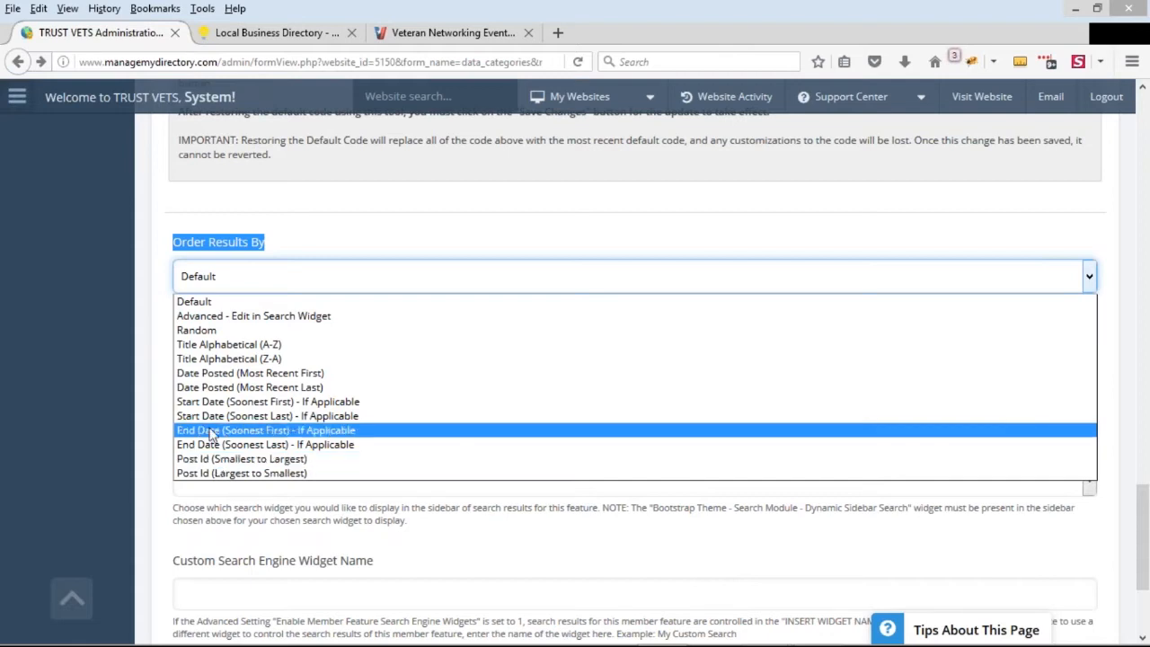
{"action": "left_click", "coordinate": [322, 402]}
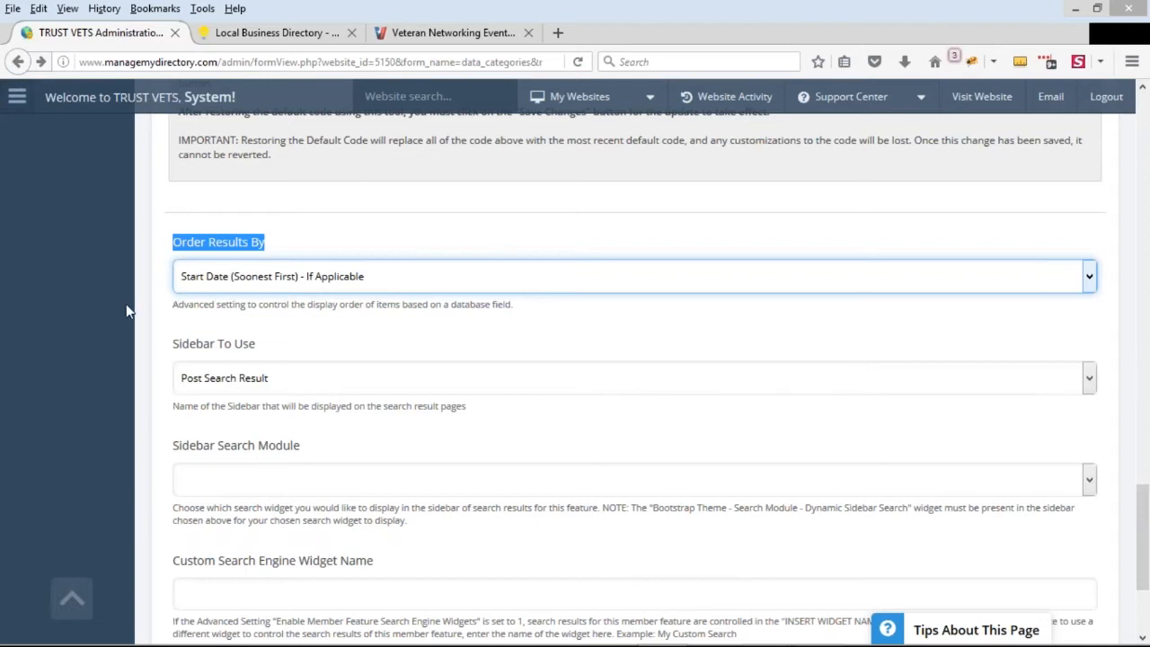
{"action": "scroll", "coordinate": [123, 314], "scroll_direction": "down", "scroll_amount": 3}
{"action": "left_click", "coordinate": [635, 512]}
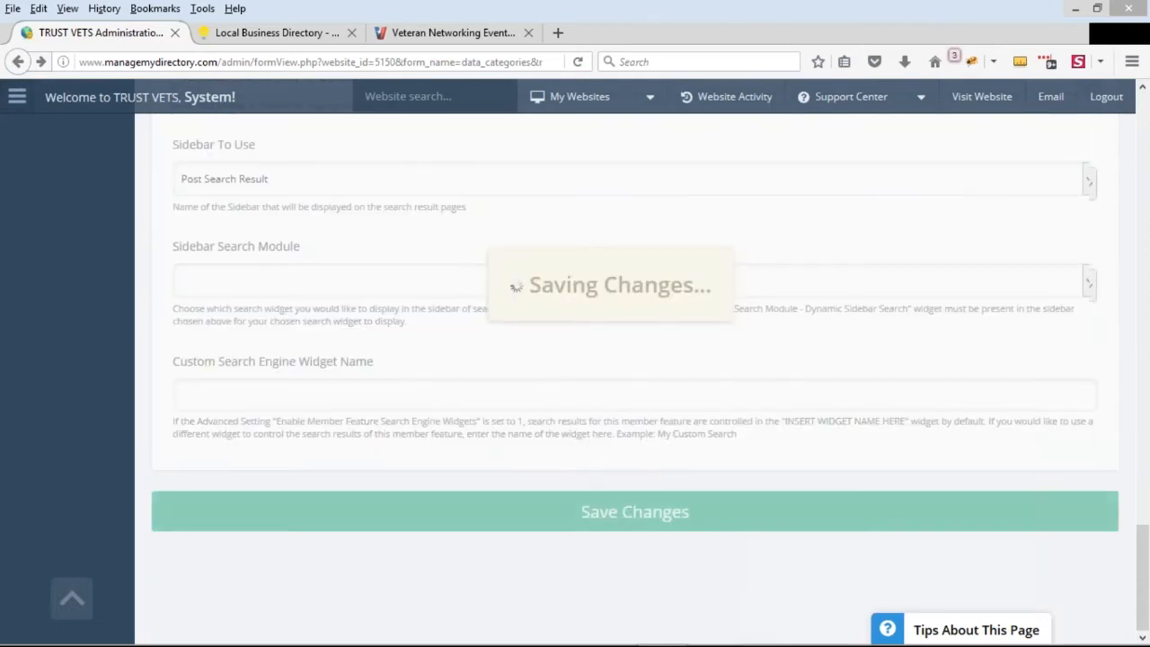
{"action": "scroll", "coordinate": [380, 439], "scroll_direction": "up", "scroll_amount": 3}
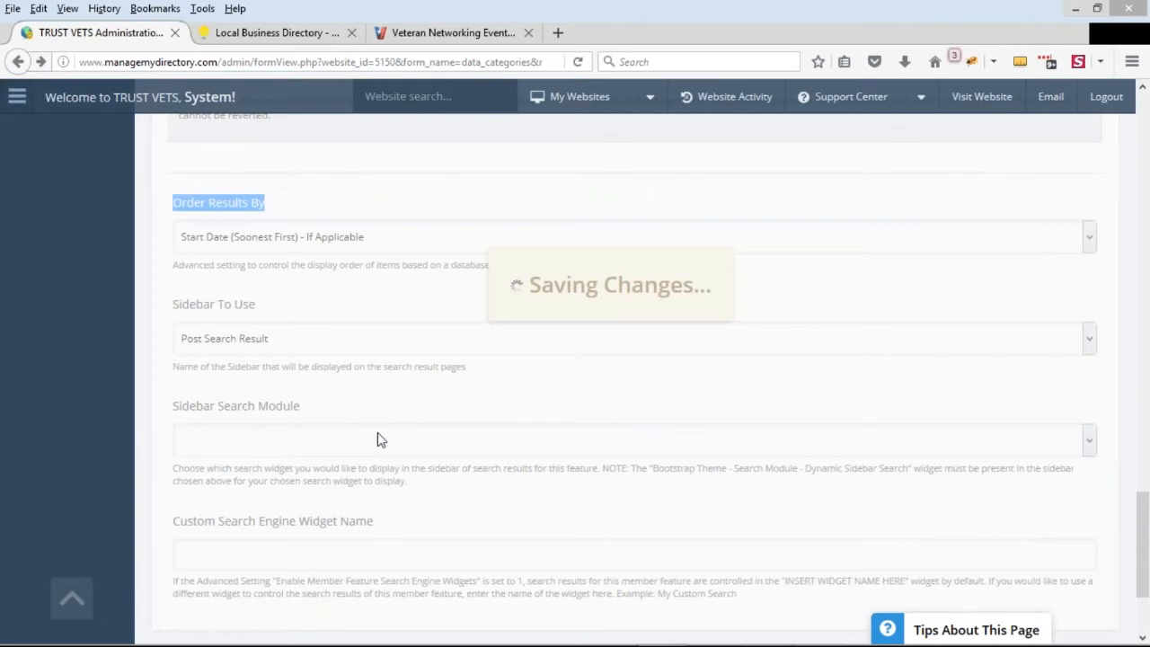
{"action": "scroll", "coordinate": [567, 311], "scroll_direction": "up", "scroll_amount": 3}
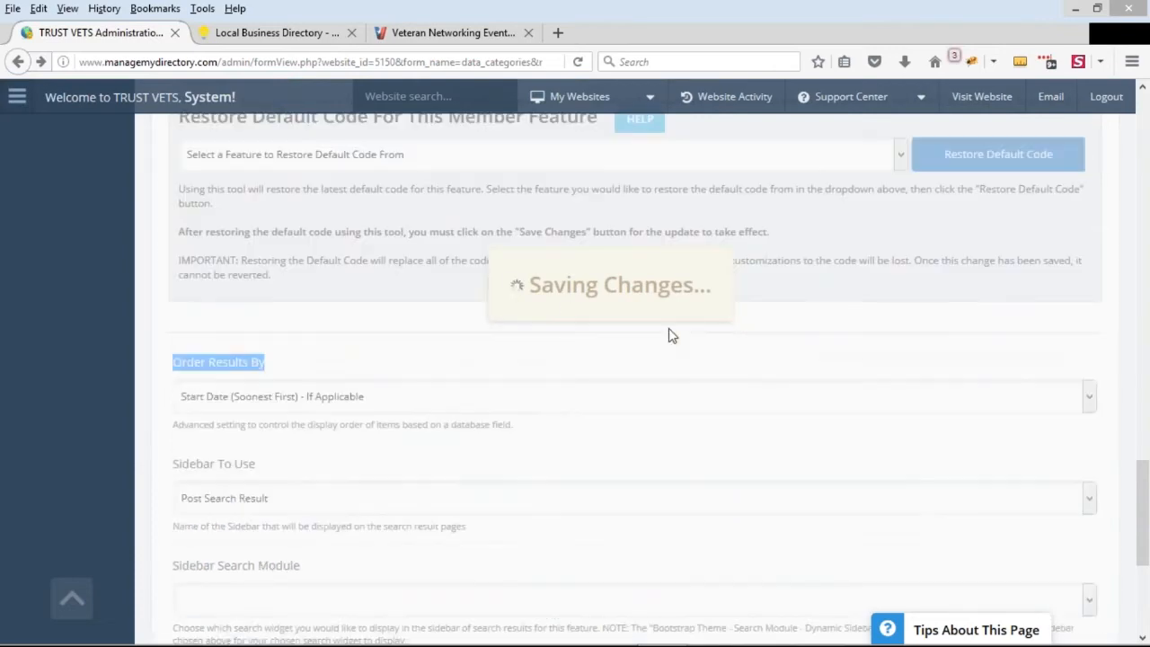
Reload the public Upcoming Events page and check the order of the event dates
{"action": "left_click", "coordinate": [445, 32]}
{"action": "scroll", "coordinate": [483, 308], "scroll_direction": "up", "scroll_amount": 4}
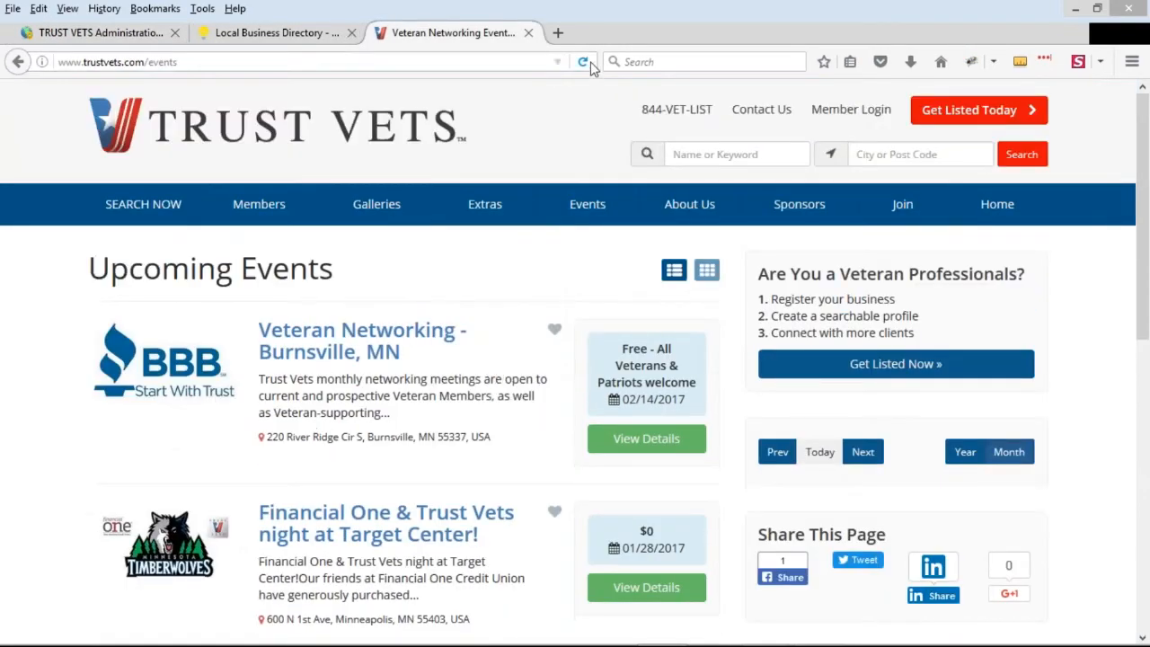
{"action": "left_click", "coordinate": [585, 61]}
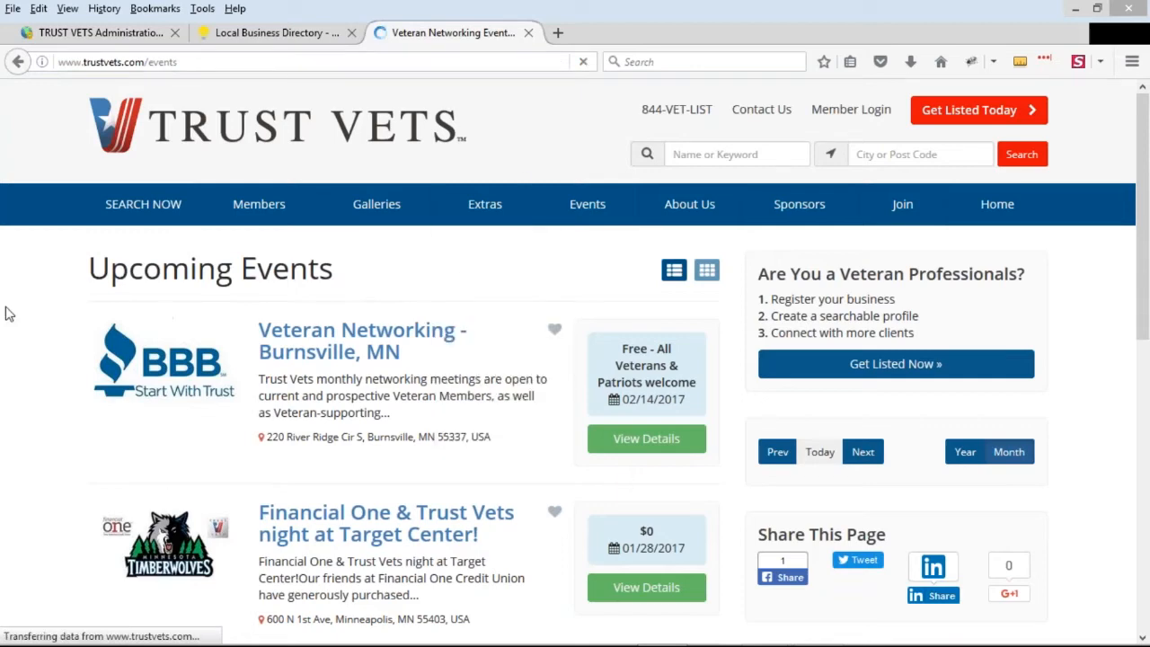
{"action": "scroll", "coordinate": [504, 297], "scroll_direction": "down", "scroll_amount": 2}
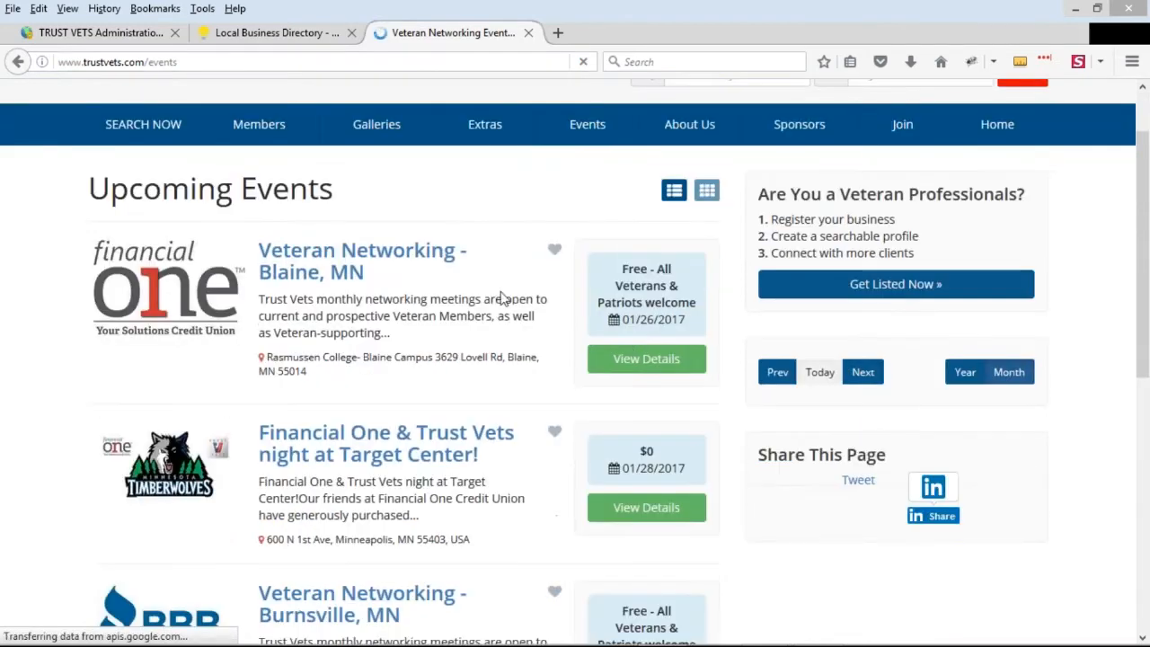
{"action": "left_click_drag", "start_coordinate": [623, 319], "coordinate": [688, 320]}
{"action": "left_click", "coordinate": [659, 322]}
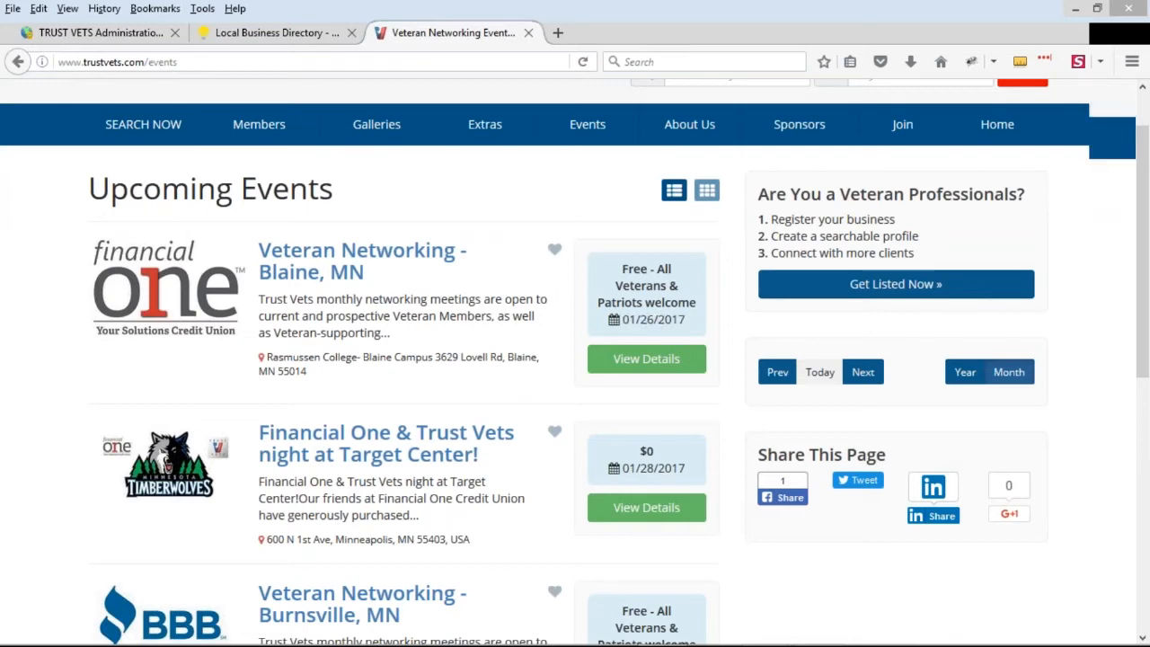
{"action": "scroll", "coordinate": [645, 327], "scroll_direction": "up", "scroll_amount": 2}
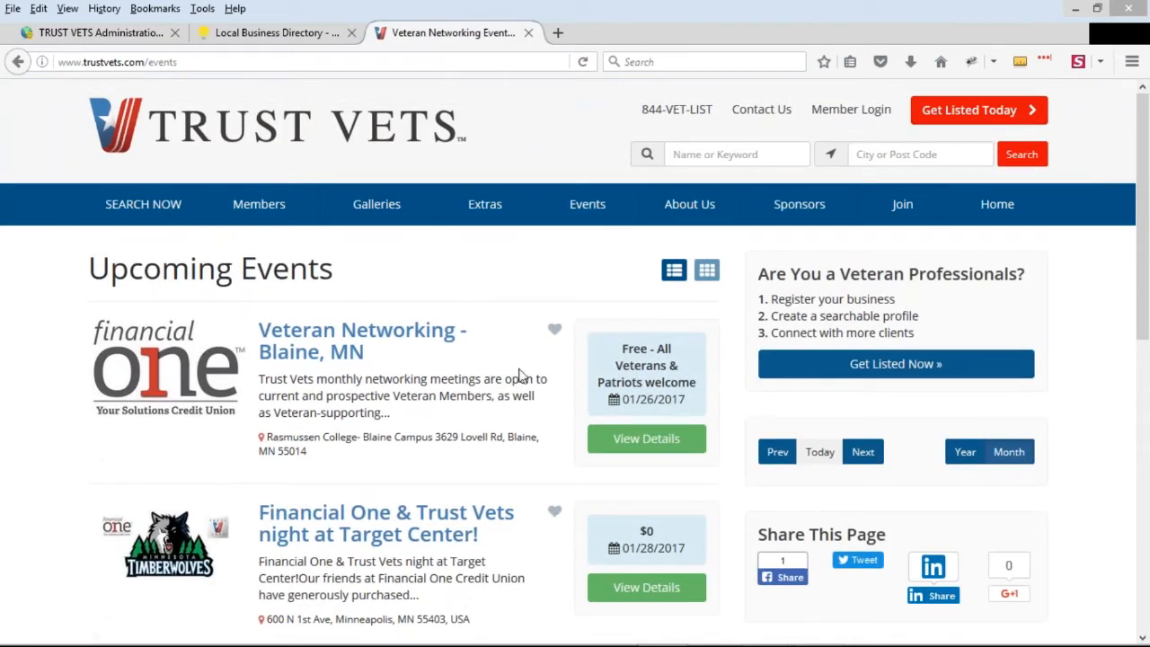
{"action": "scroll", "coordinate": [641, 440], "scroll_direction": "down", "scroll_amount": 5}
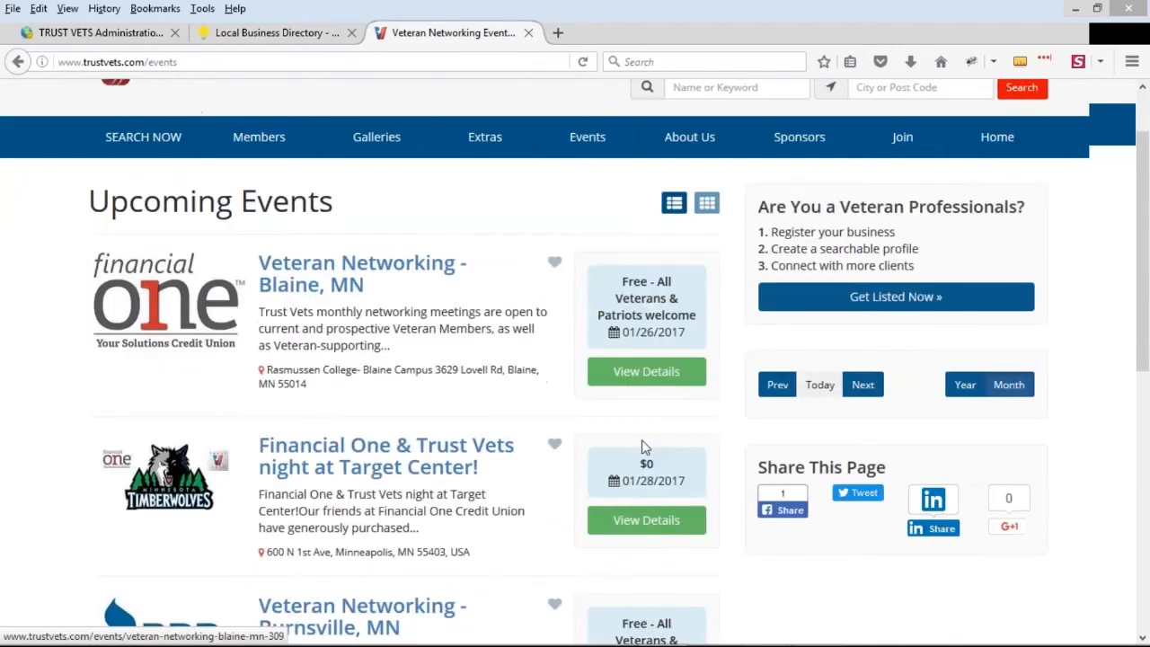
{"action": "left_click_drag", "start_coordinate": [688, 344], "coordinate": [637, 343]}
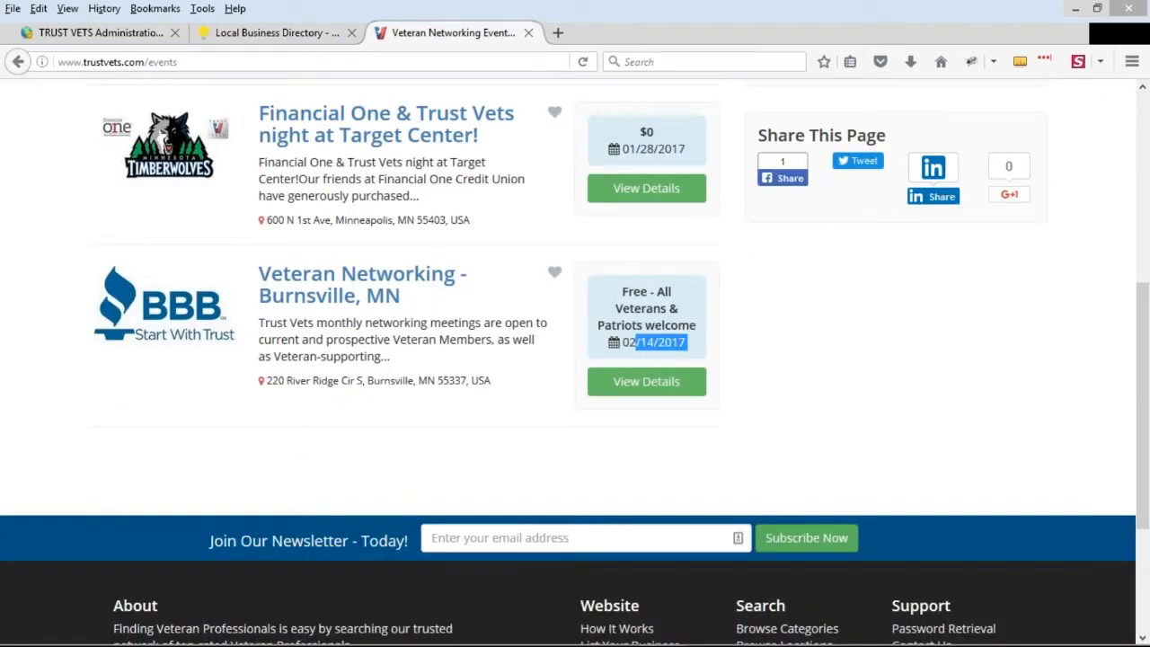
{"action": "left_click", "coordinate": [813, 373]}
{"action": "scroll", "coordinate": [652, 473], "scroll_direction": "up", "scroll_amount": 3}
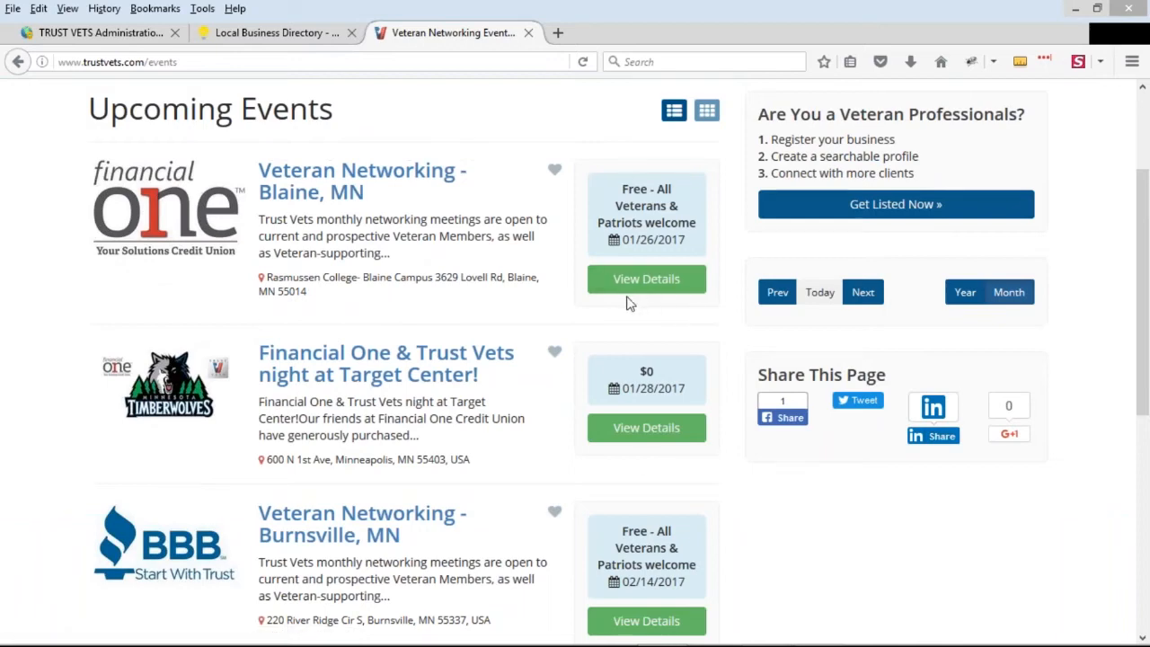
{"action": "scroll", "coordinate": [629, 322], "scroll_direction": "up", "scroll_amount": 2}
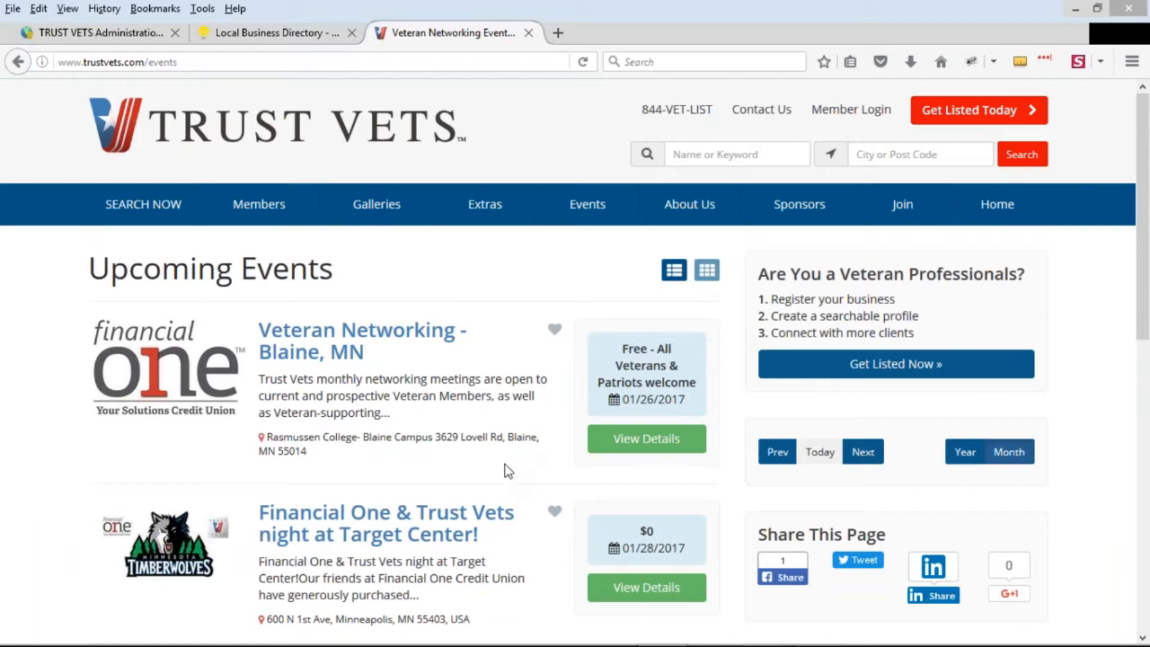
View the Veteran Networking - Blaine, MN event's detail page and the site's Get Listed Today enrollment page
{"action": "left_click", "coordinate": [322, 354]}
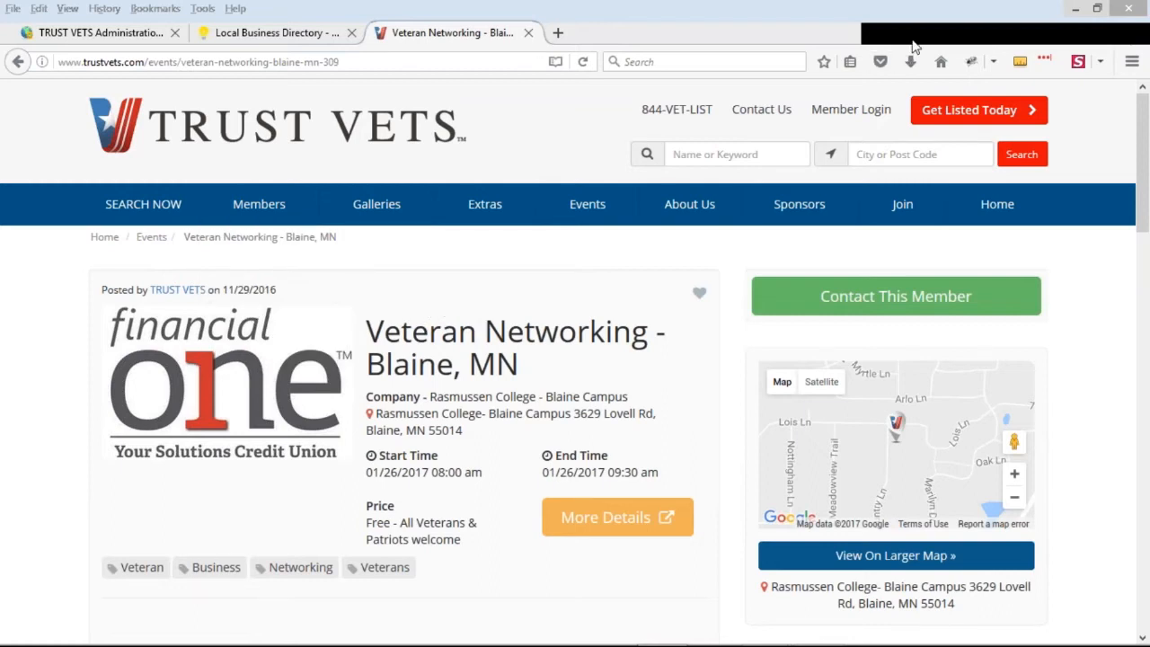
{"action": "left_click", "coordinate": [986, 120]}
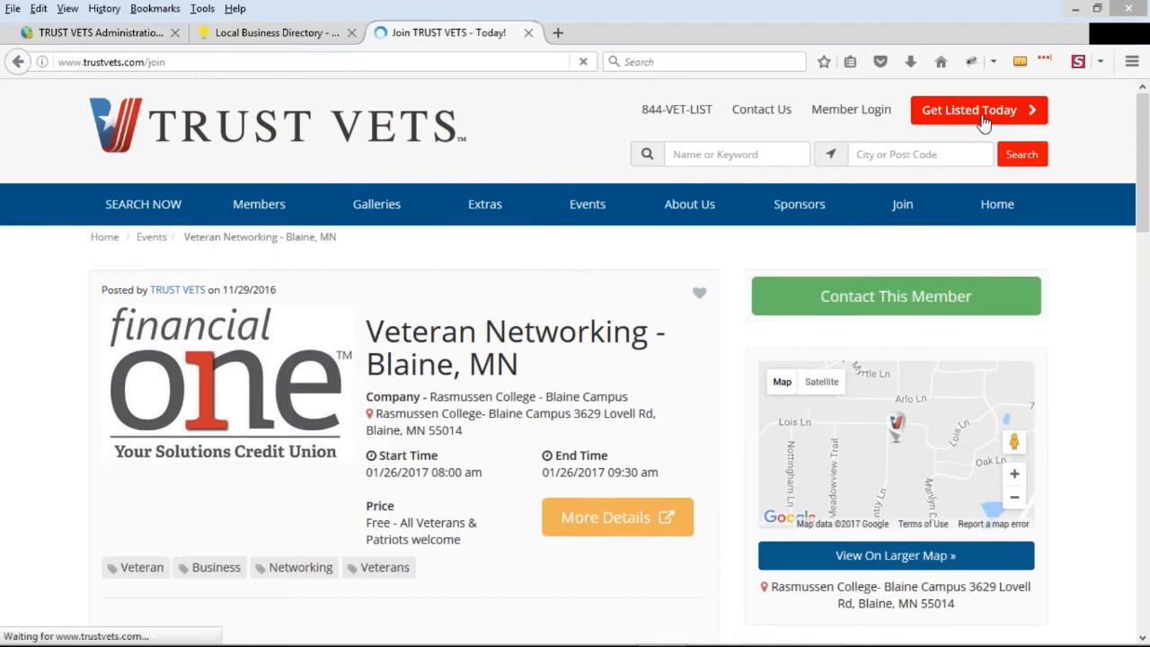
{"action": "scroll", "coordinate": [881, 336], "scroll_direction": "down", "scroll_amount": 5}
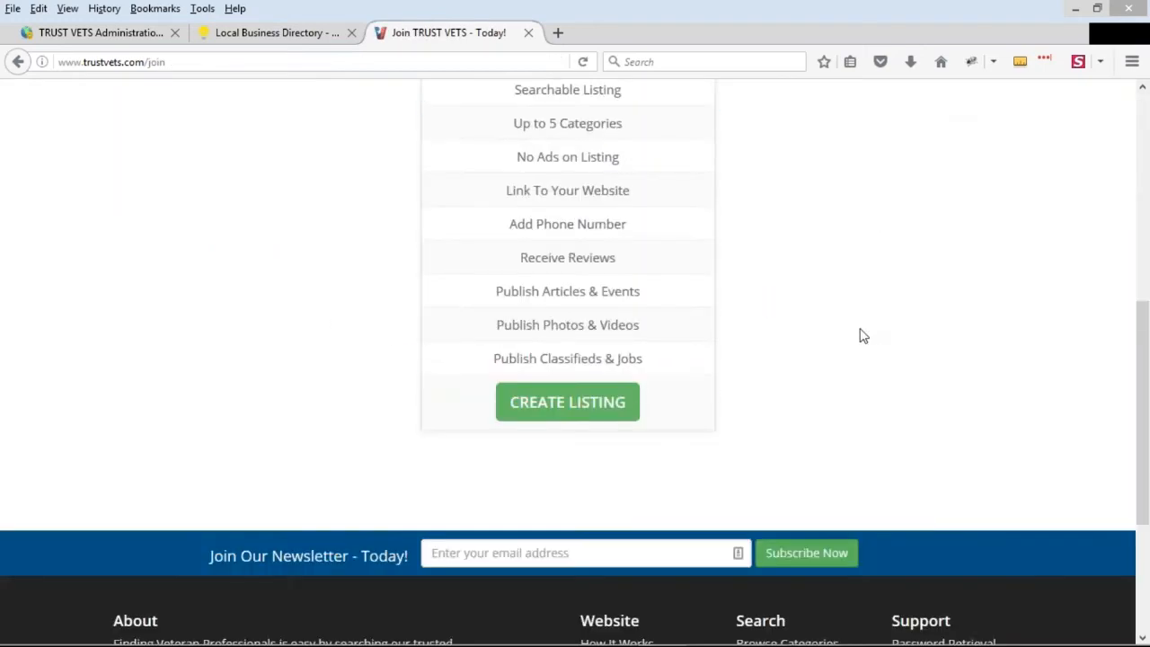
{"action": "scroll", "coordinate": [863, 333], "scroll_direction": "up", "scroll_amount": 5}
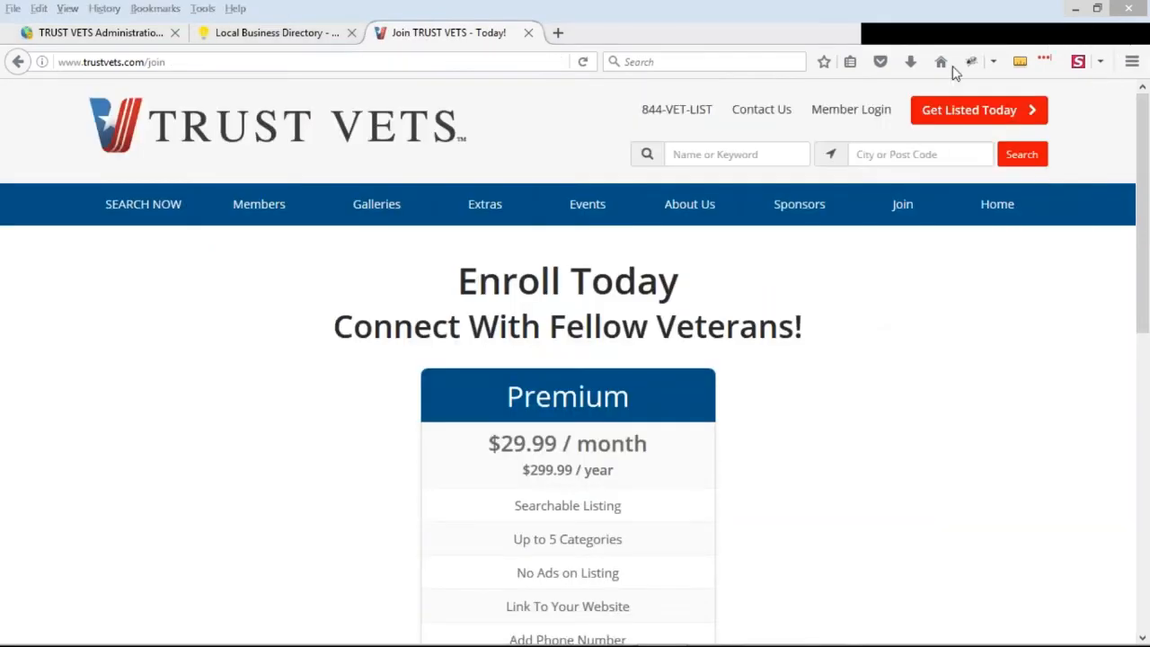
Return to the Event post type's search results settings in the admin site and review the available result ordering options
{"action": "mouse_move", "coordinate": [588, 207]}
{"action": "left_click", "coordinate": [64, 33]}
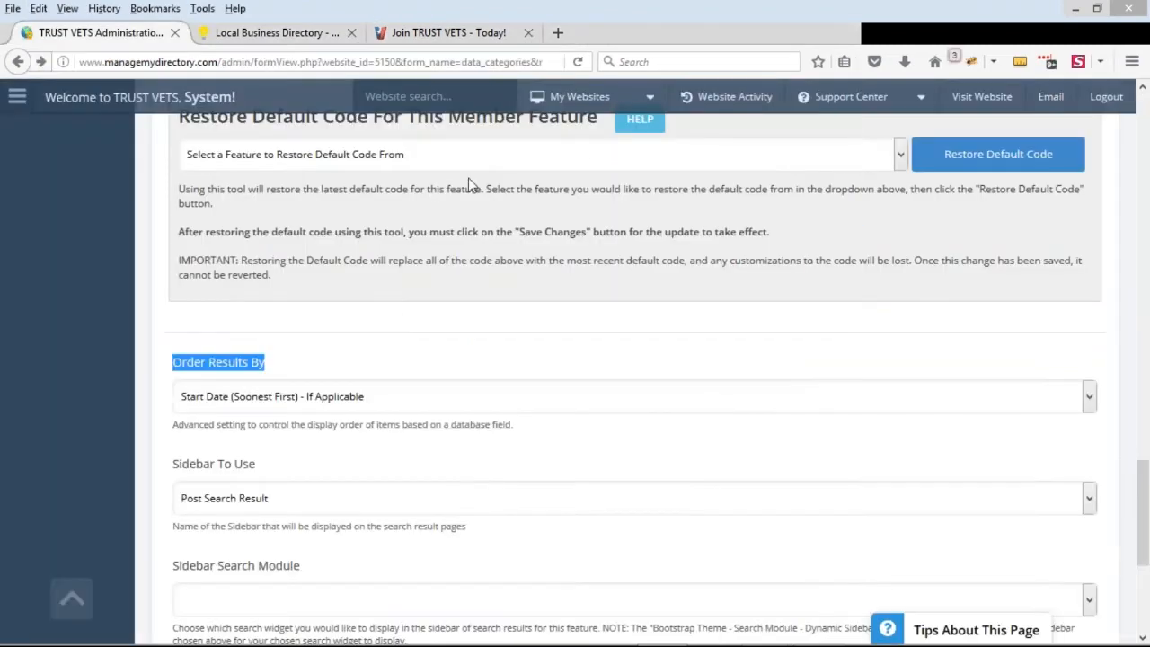
{"action": "left_click", "coordinate": [460, 404]}
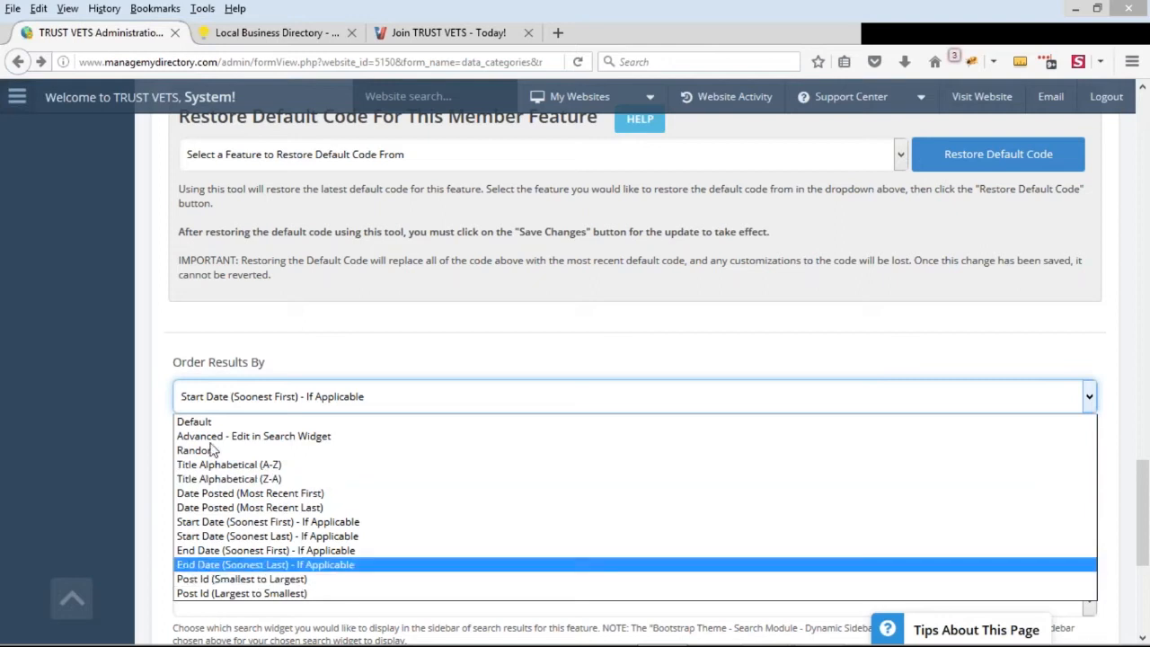
{"action": "left_click_drag", "start_coordinate": [175, 363], "coordinate": [280, 372]}
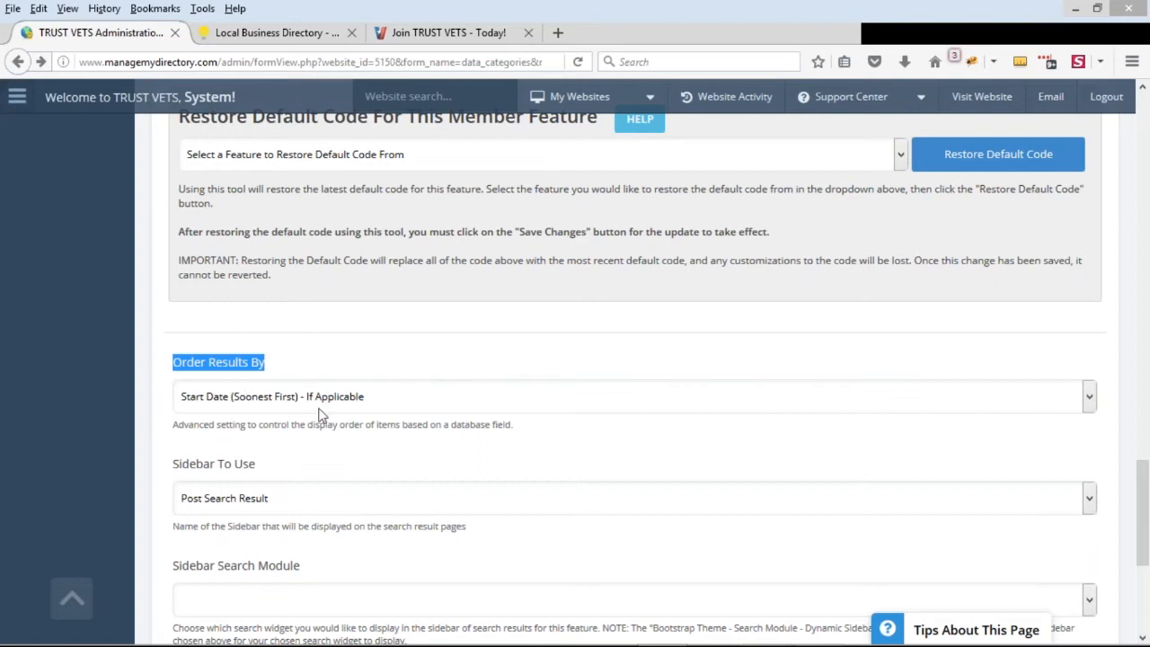
{"action": "left_click", "coordinate": [340, 352]}
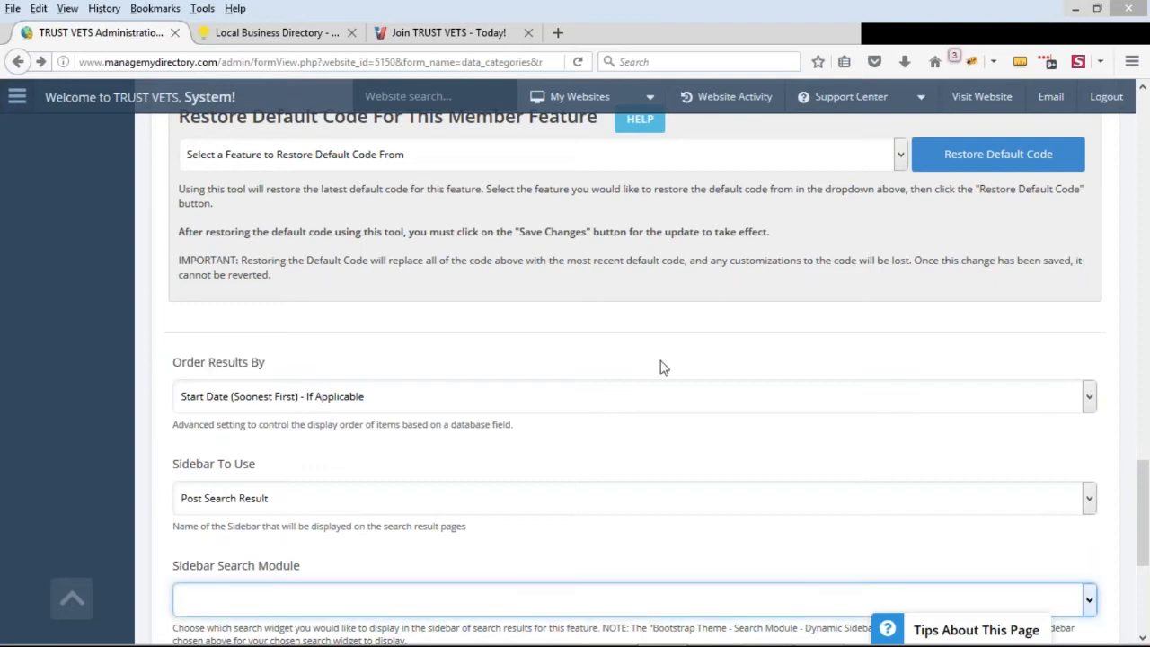
{"action": "left_click", "coordinate": [931, 263]}
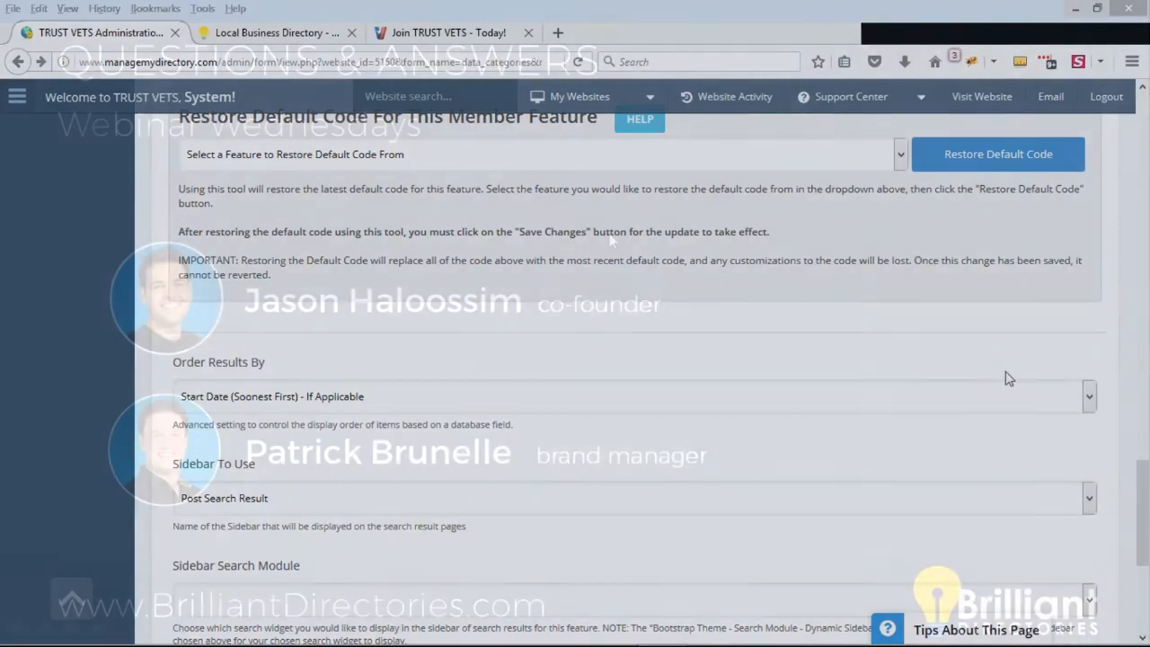
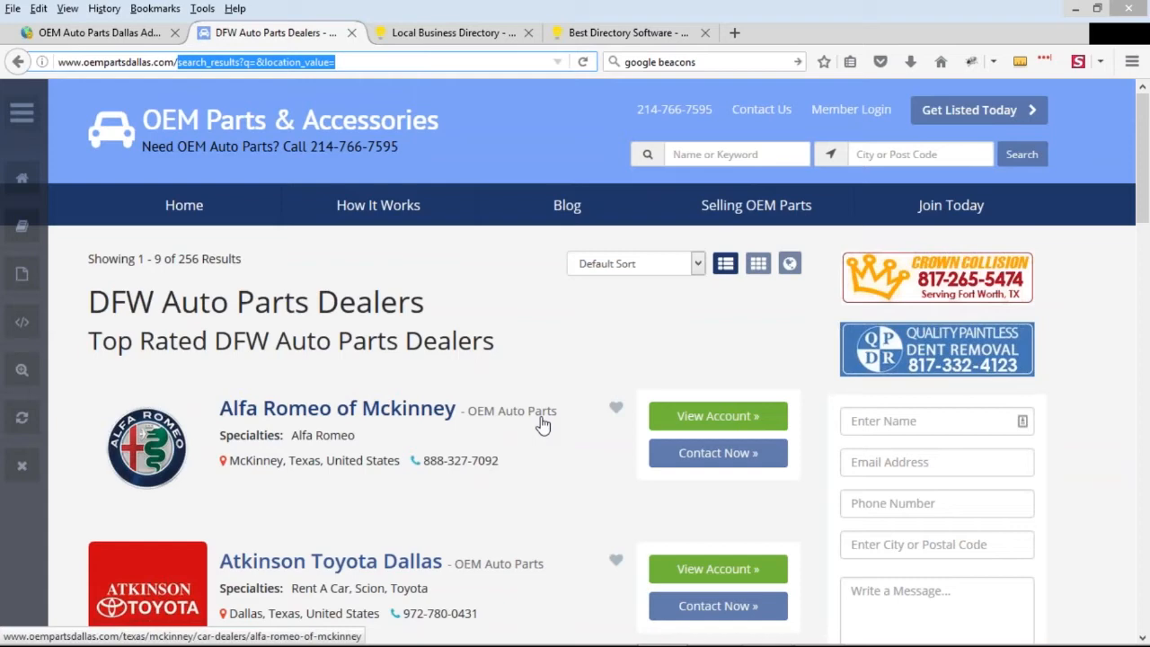
Open the Alfa Romeo of Mckinney listing, return to the search results and open the Atkinson Toyota Dallas profile
{"action": "scroll", "coordinate": [537, 419], "scroll_direction": "down", "scroll_amount": 2}
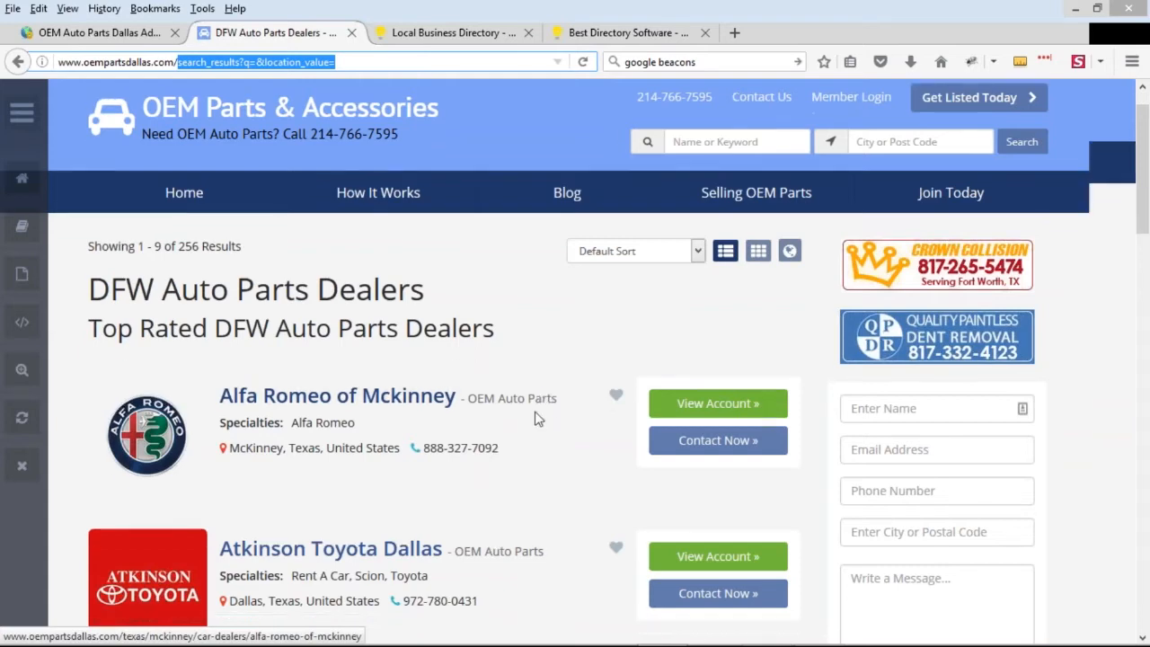
{"action": "left_click", "coordinate": [353, 339]}
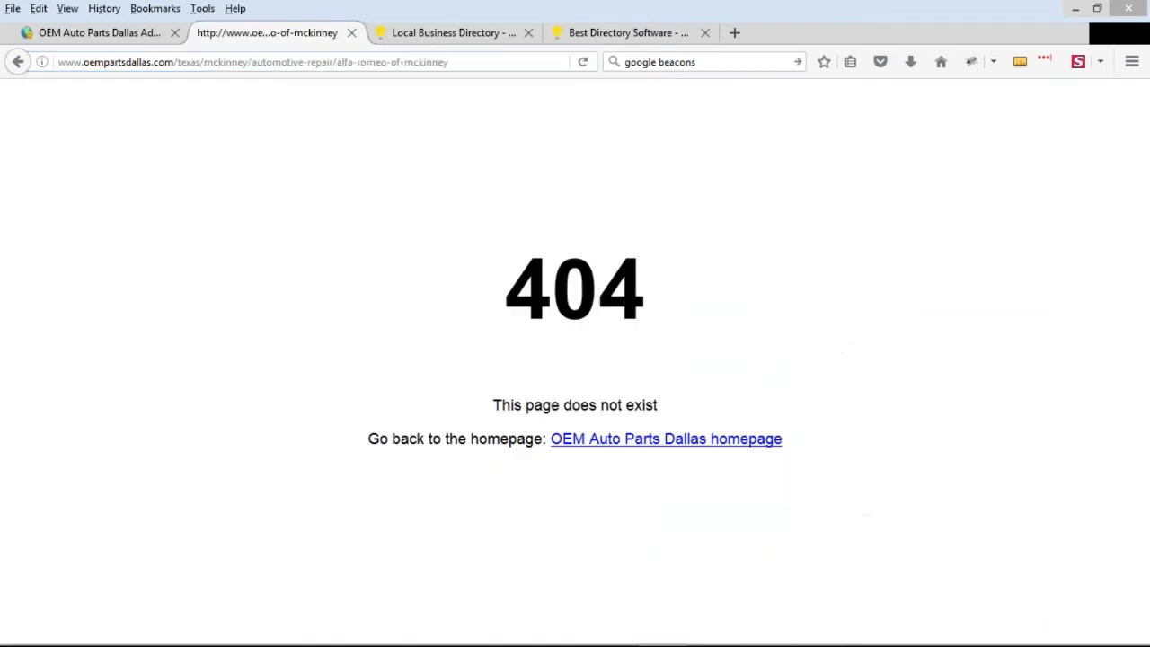
{"action": "left_click", "coordinate": [17, 62]}
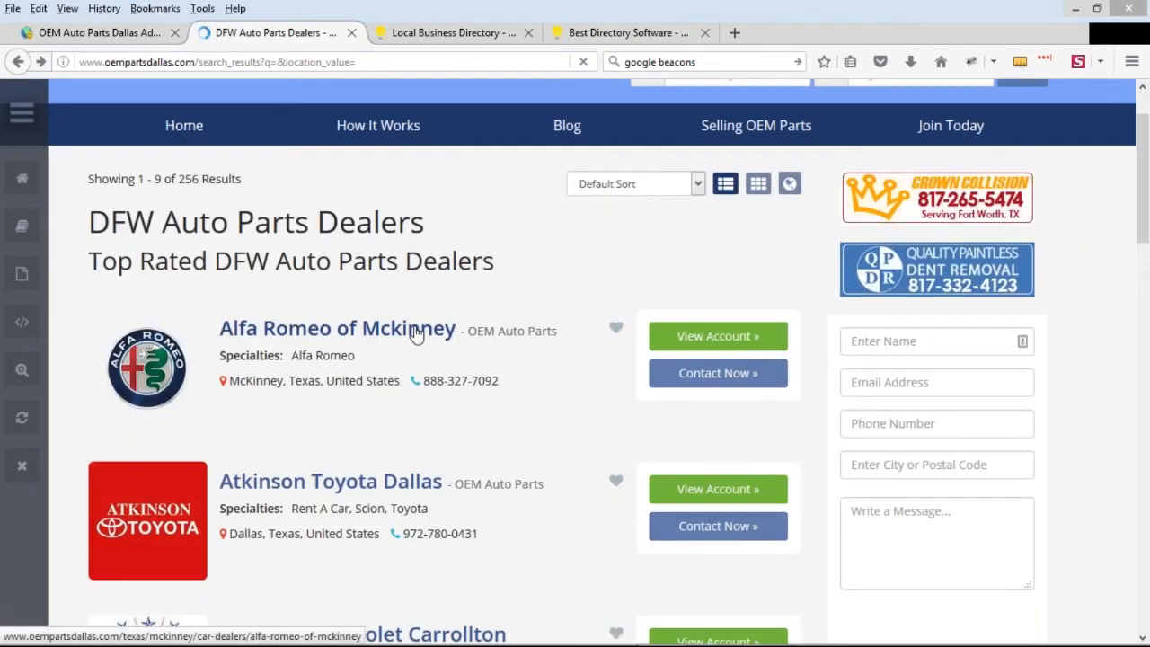
{"action": "left_click", "coordinate": [371, 486]}
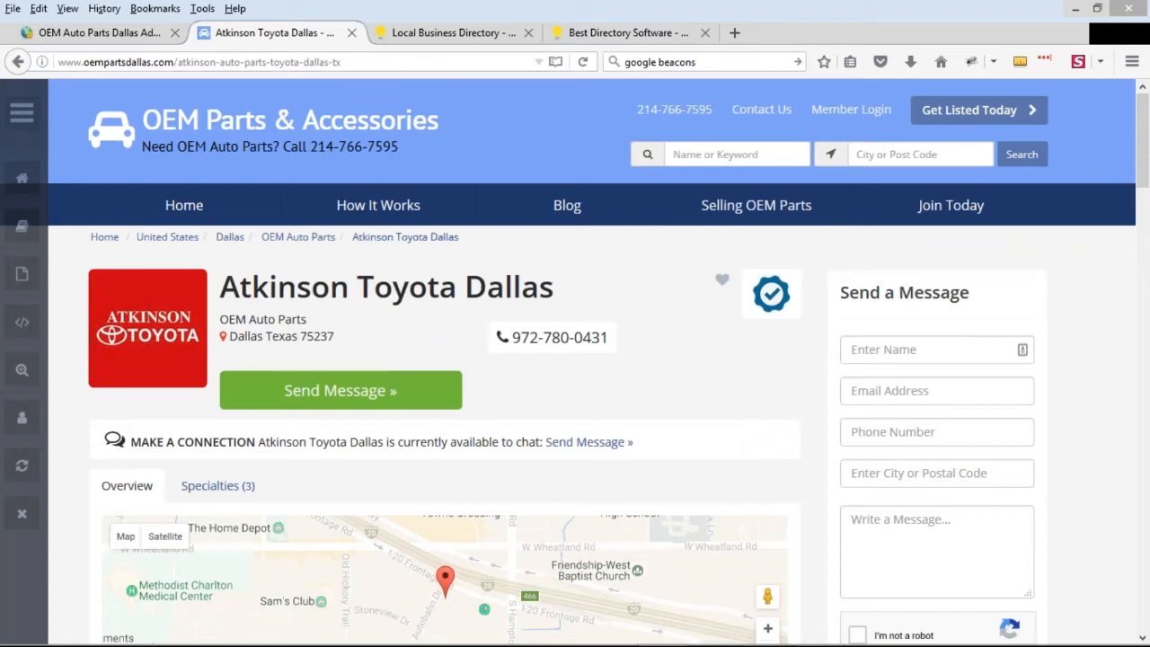
{"action": "left_click", "coordinate": [178, 64]}
{"action": "left_click", "coordinate": [215, 63]}
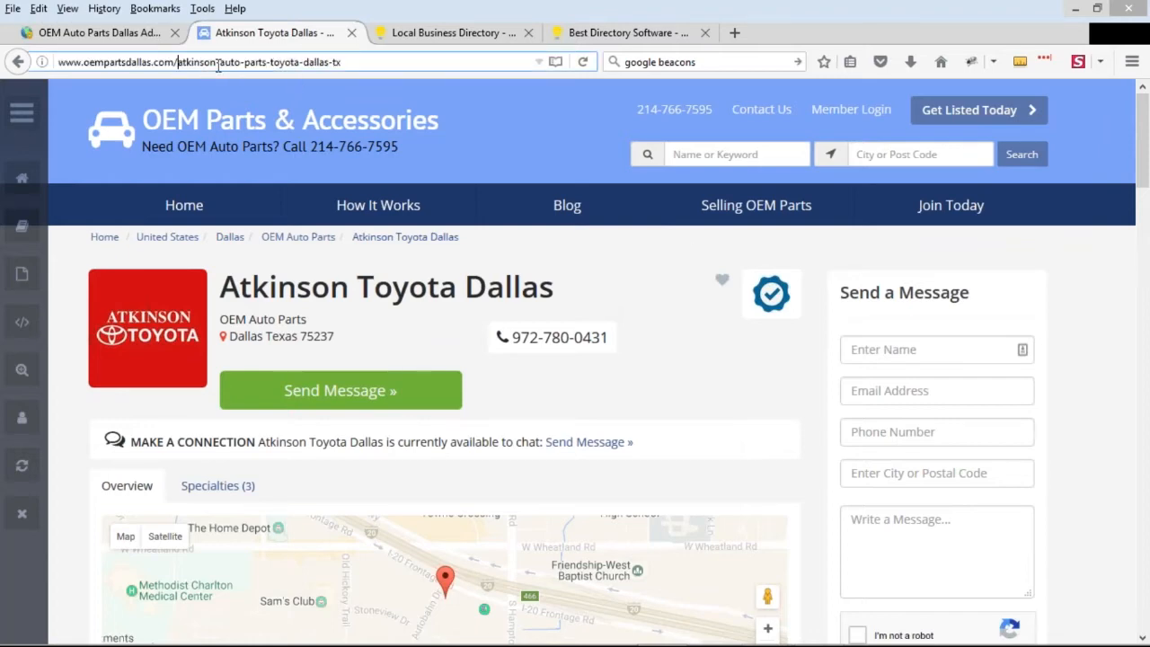
{"action": "type", "text": "?="}
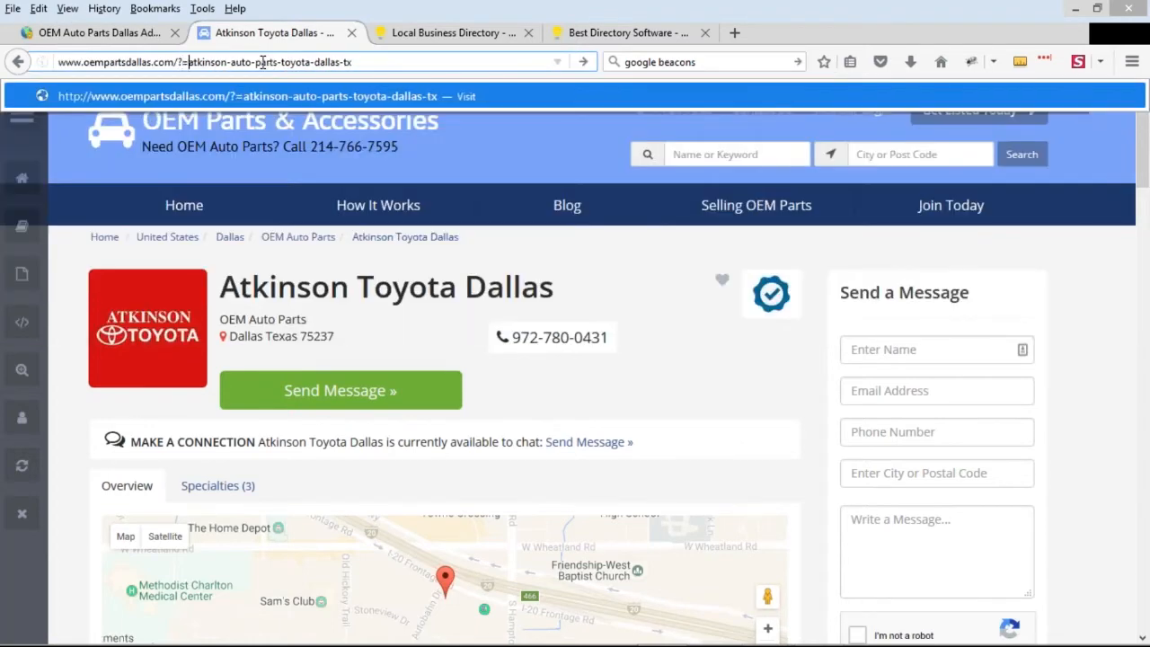
{"action": "type", "text": "locaitoniq37ei8qewi"}
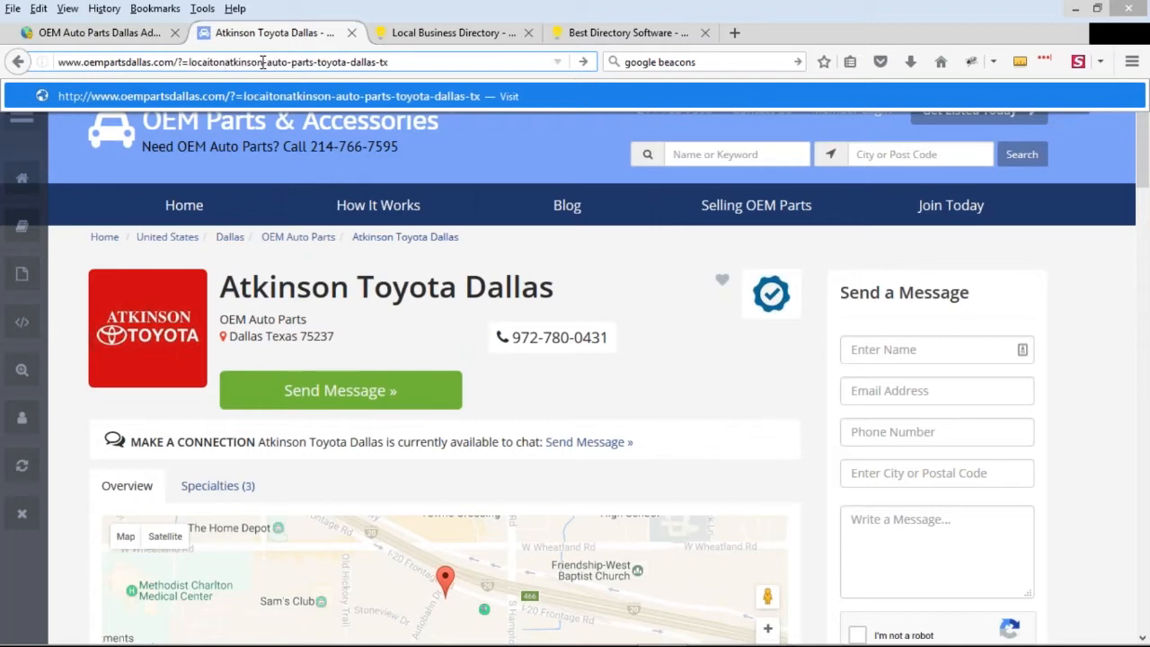
{"action": "type", "text": "qewyq"}
{"action": "left_click_drag", "start_coordinate": [178, 61], "coordinate": [535, 57]}
{"action": "key", "text": "BackSpace"}
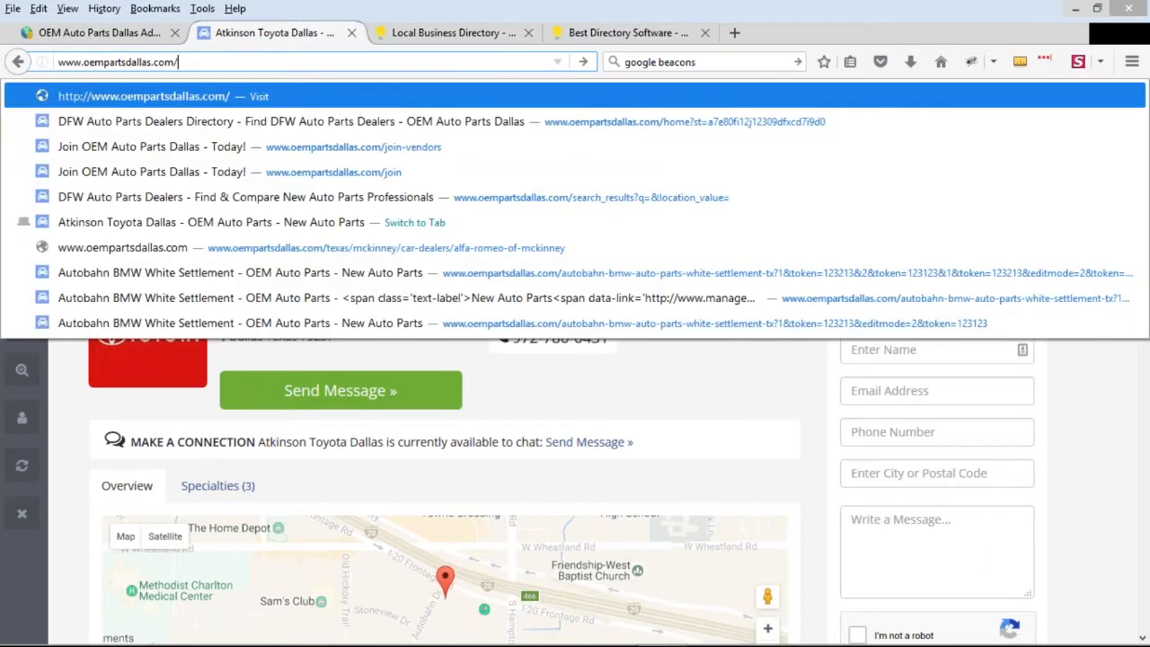
{"action": "key", "text": "Return"}
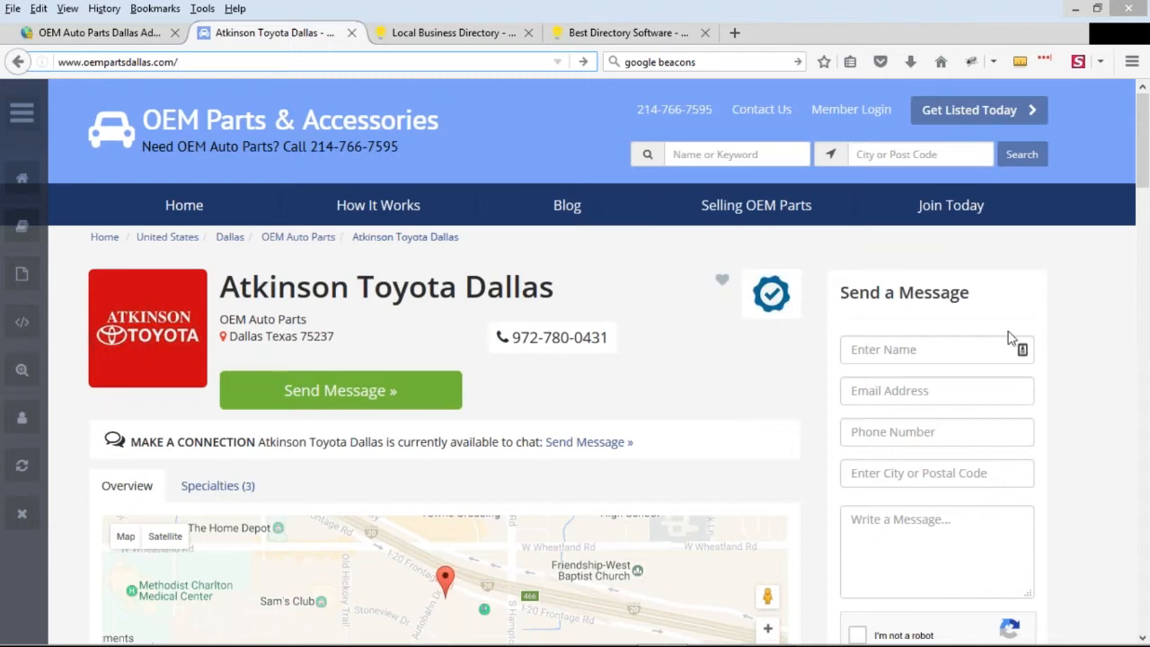
Open the OEM Auto Parts category results for Dallas from the profile's breadcrumb and examine the page address
{"action": "left_click", "coordinate": [295, 243]}
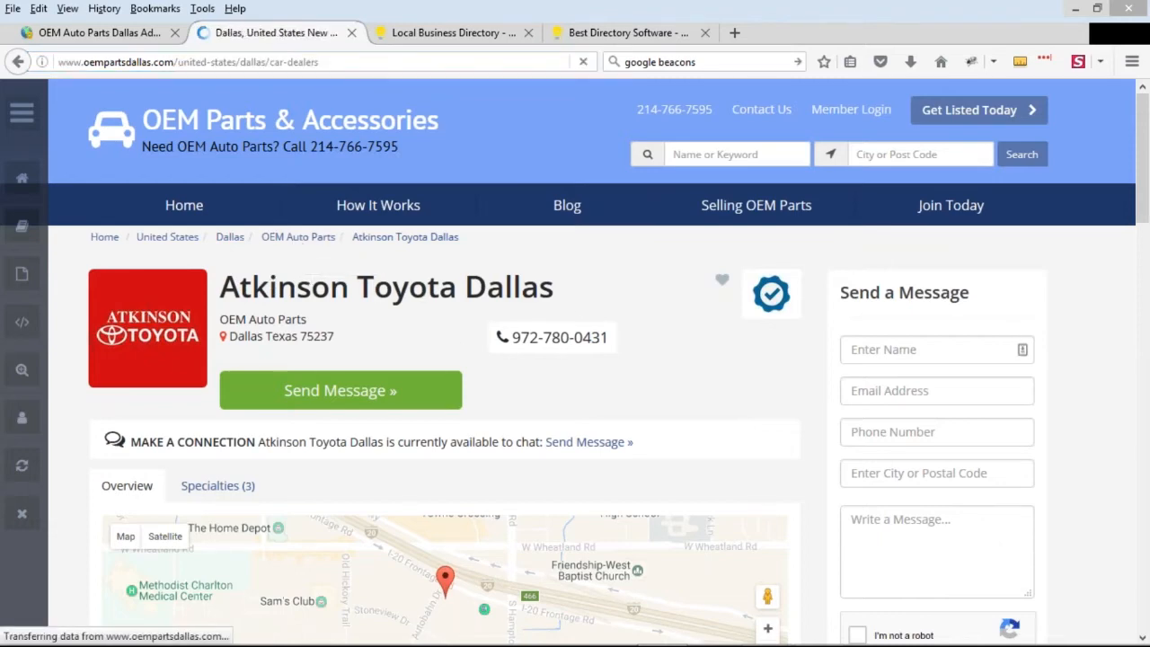
{"action": "left_click_drag", "start_coordinate": [175, 63], "coordinate": [262, 62]}
{"action": "left_click", "coordinate": [345, 62]}
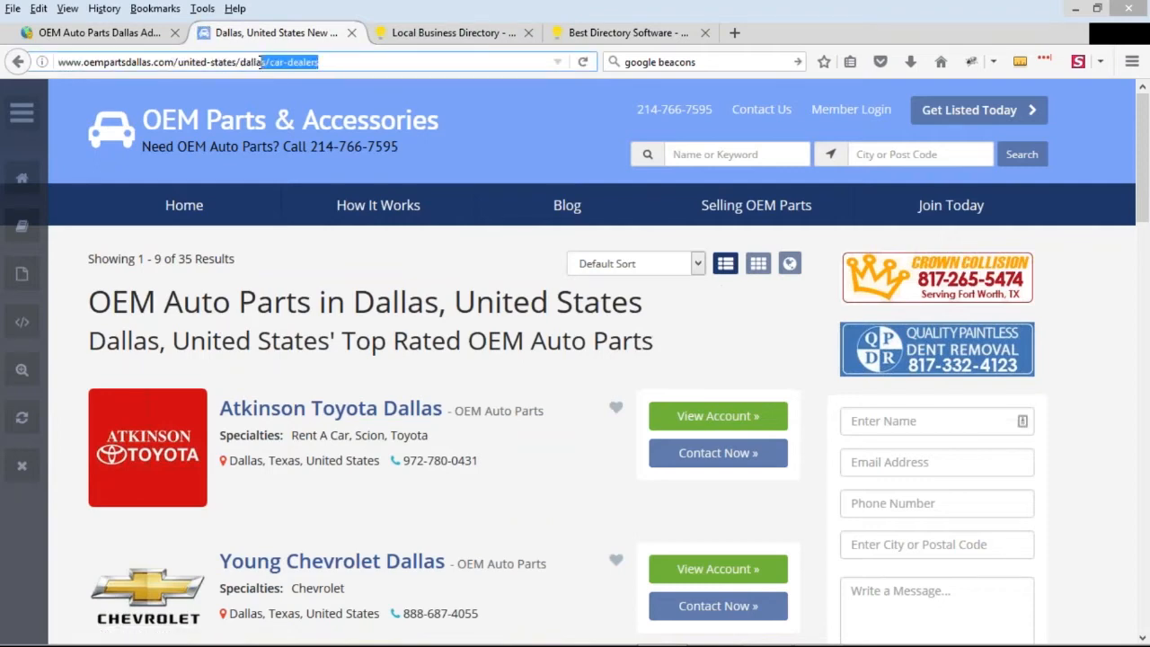
{"action": "left_click", "coordinate": [255, 62]}
Replace united-states with texas in the page address, load texas/dallas/car-dealers and review its search results
{"action": "left_click_drag", "start_coordinate": [175, 62], "coordinate": [235, 62]}
{"action": "left_click", "coordinate": [177, 62]}
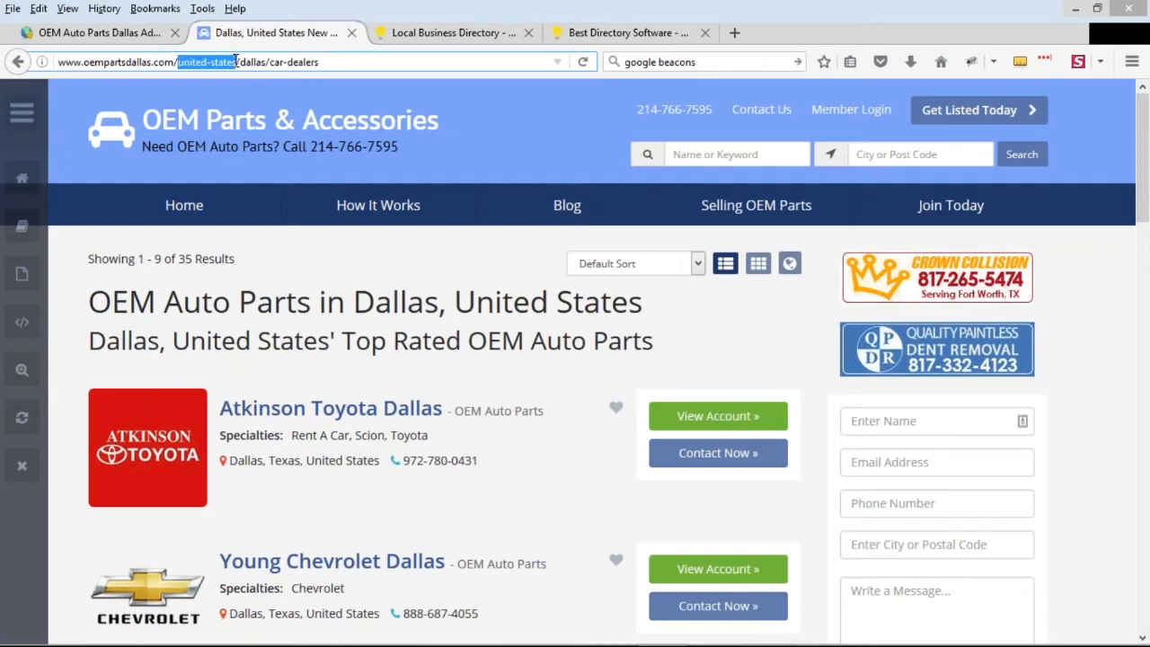
{"action": "type", "text": "texas"}
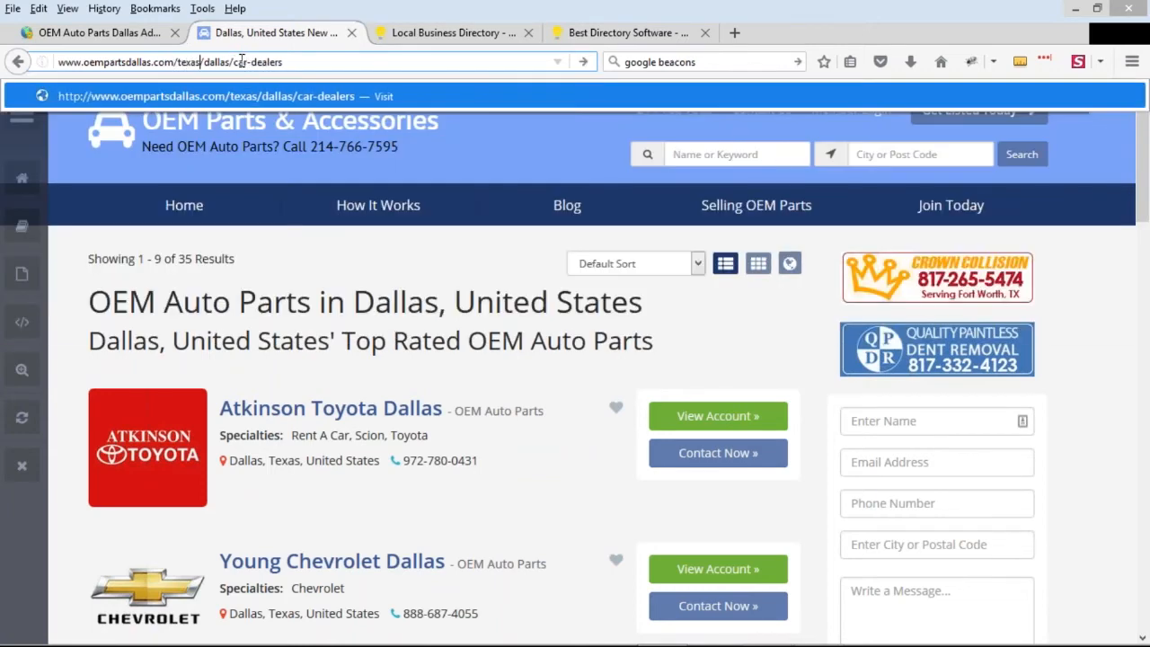
{"action": "key", "text": "Return"}
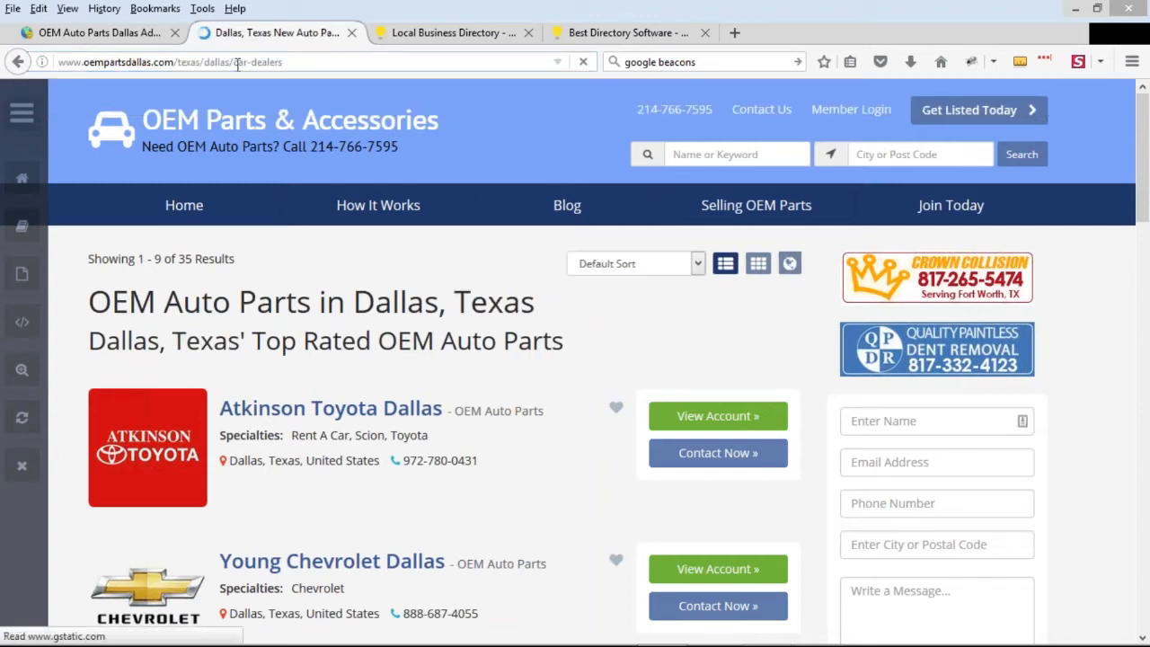
{"action": "left_click_drag", "start_coordinate": [176, 62], "coordinate": [351, 62]}
{"action": "left_click", "coordinate": [254, 62]}
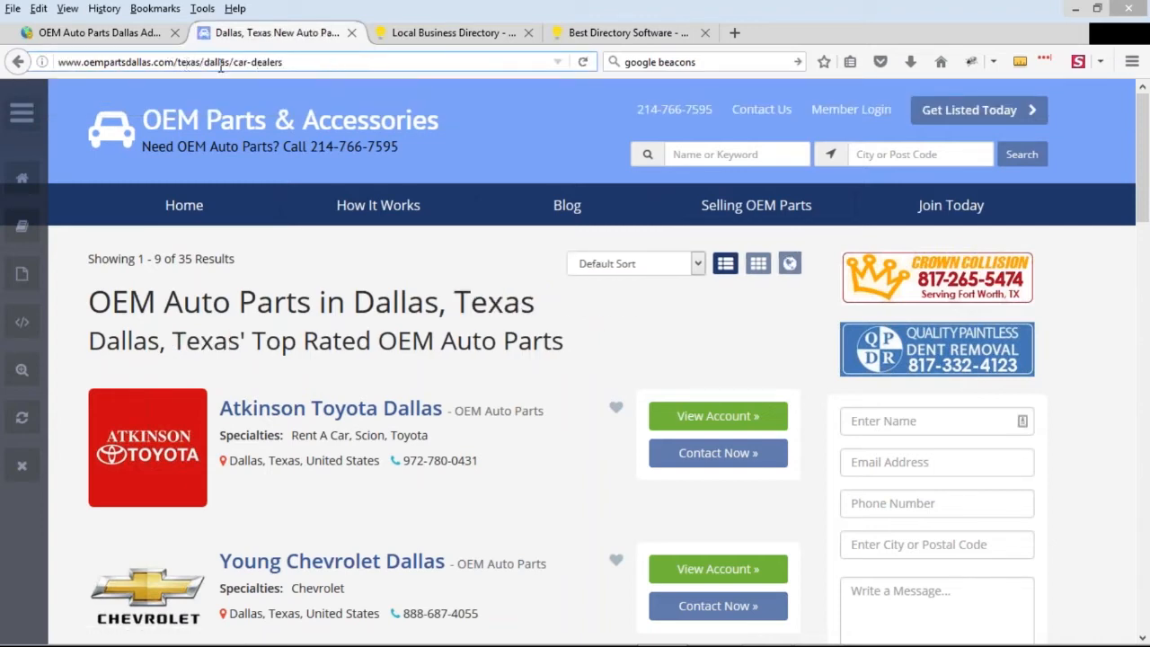
{"action": "scroll", "coordinate": [519, 350], "scroll_direction": "down", "scroll_amount": 3}
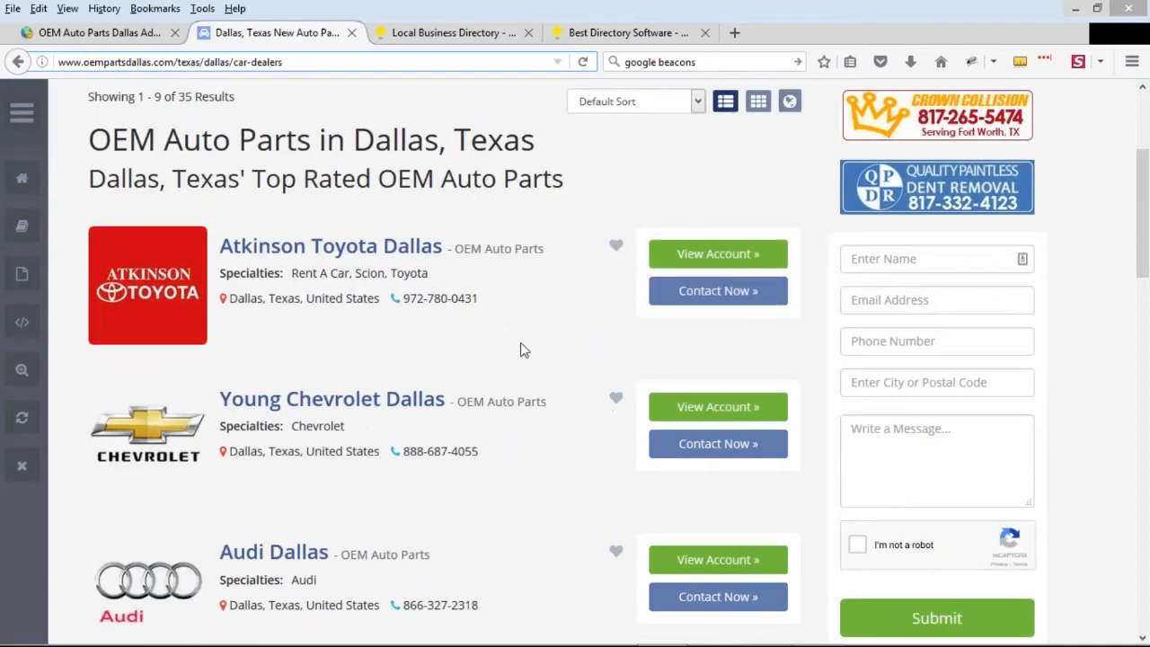
{"action": "scroll", "coordinate": [519, 388], "scroll_direction": "up", "scroll_amount": 3}
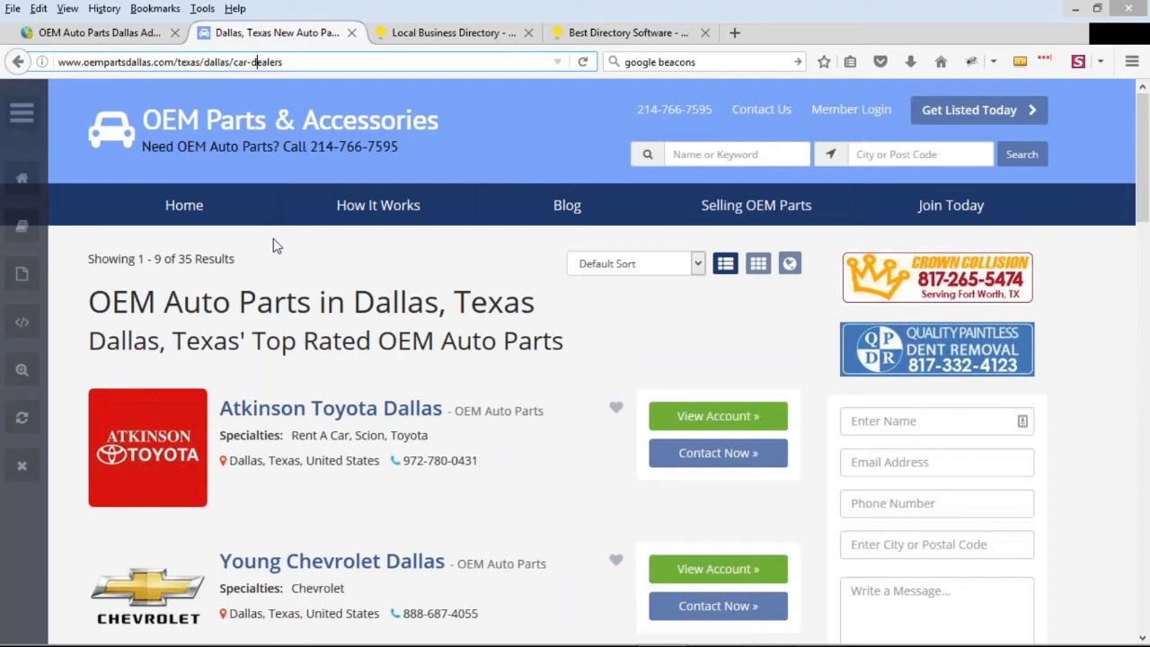
Look through the admin site's Settings and Toolbox options, including the Sitemap Generator, and return to the public Dallas results page
{"action": "left_click", "coordinate": [117, 32]}
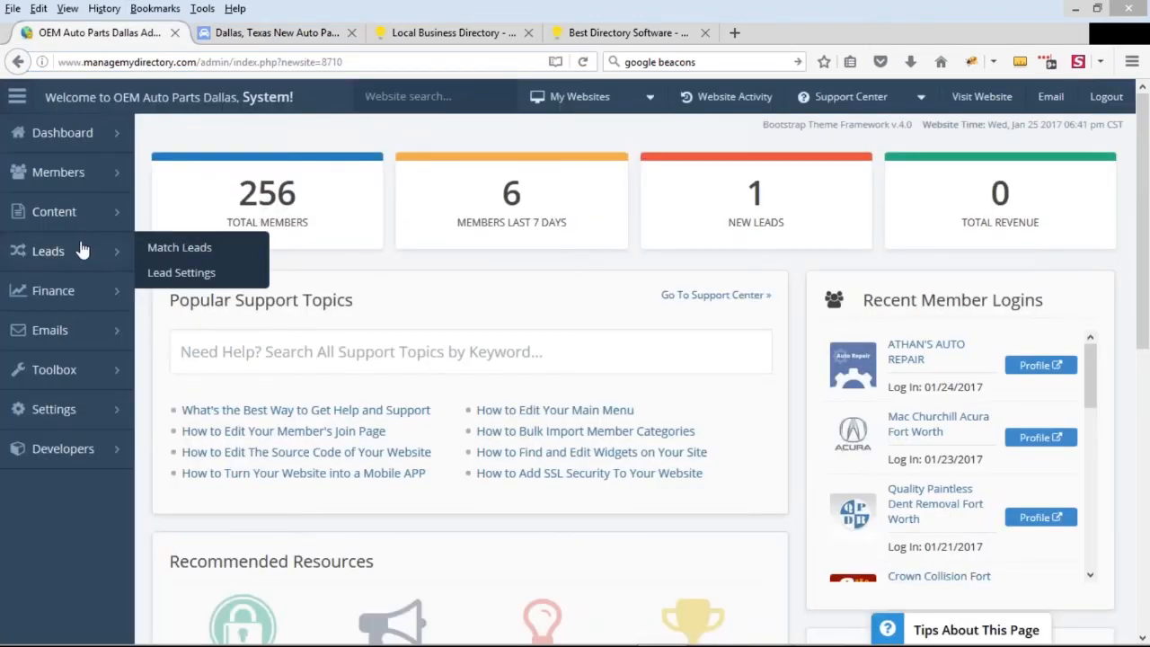
{"action": "mouse_move", "coordinate": [86, 409]}
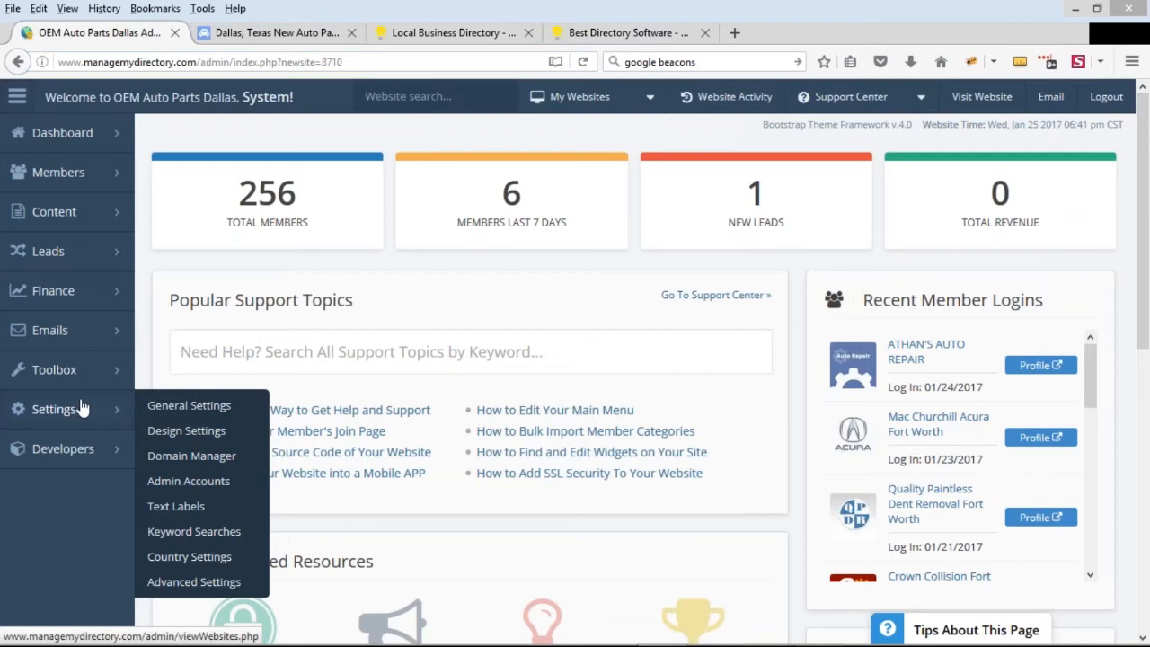
{"action": "mouse_move", "coordinate": [83, 382]}
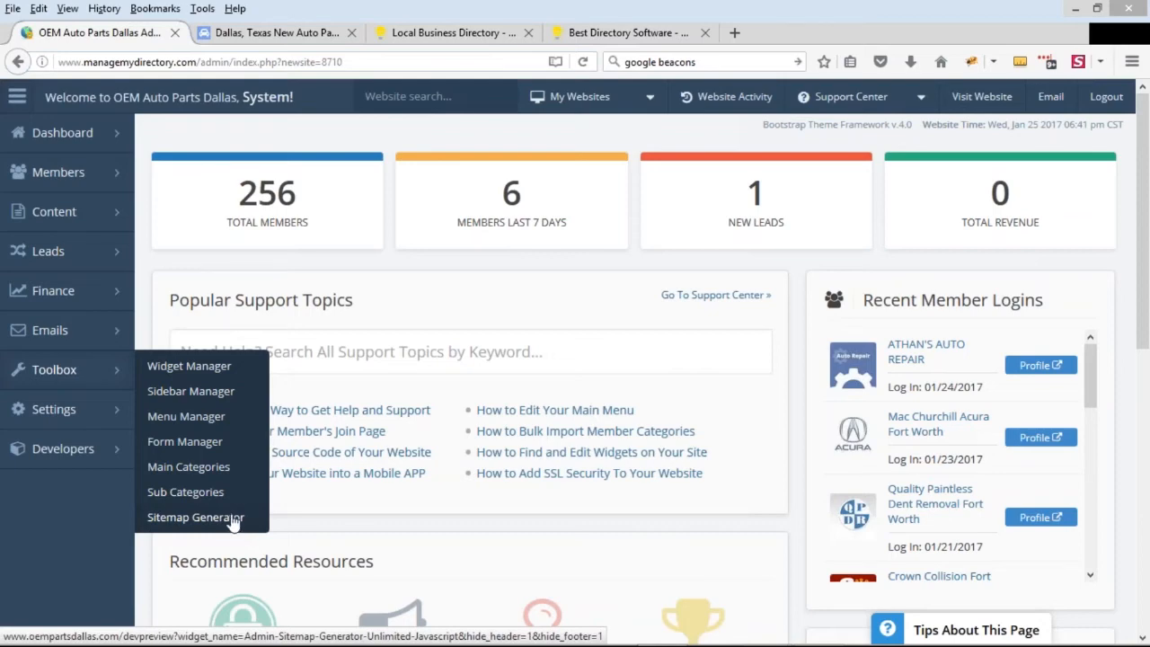
{"action": "left_click", "coordinate": [314, 33]}
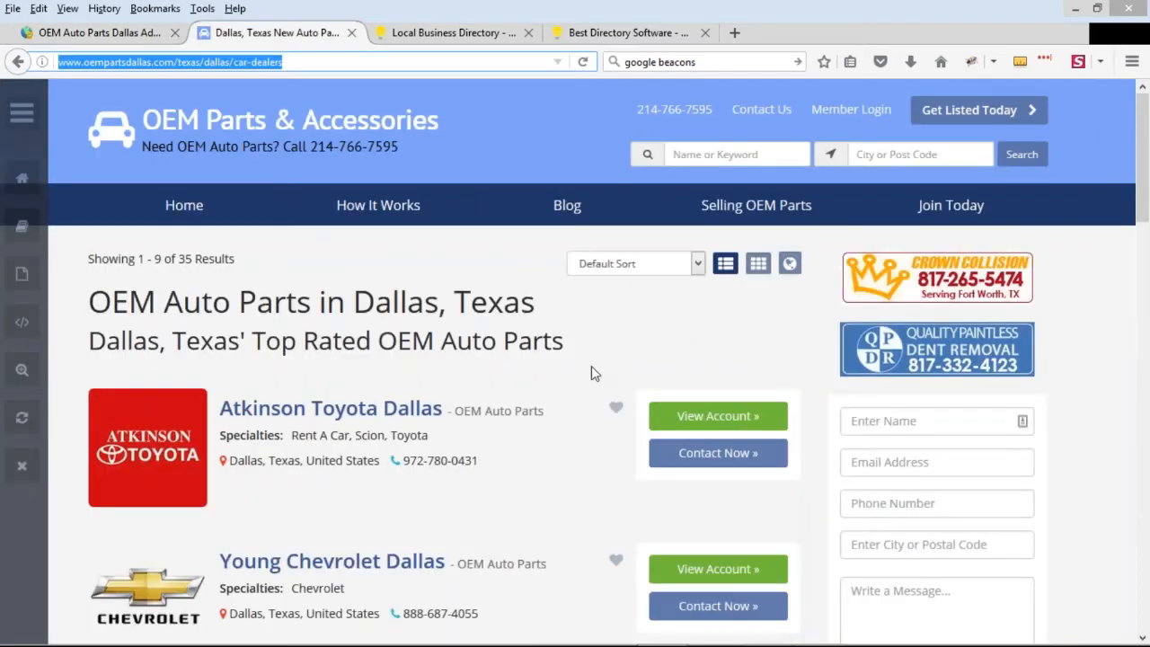
Start creating a static page from the admin bar of the public Dallas, Texas results page
{"action": "left_click", "coordinate": [183, 62]}
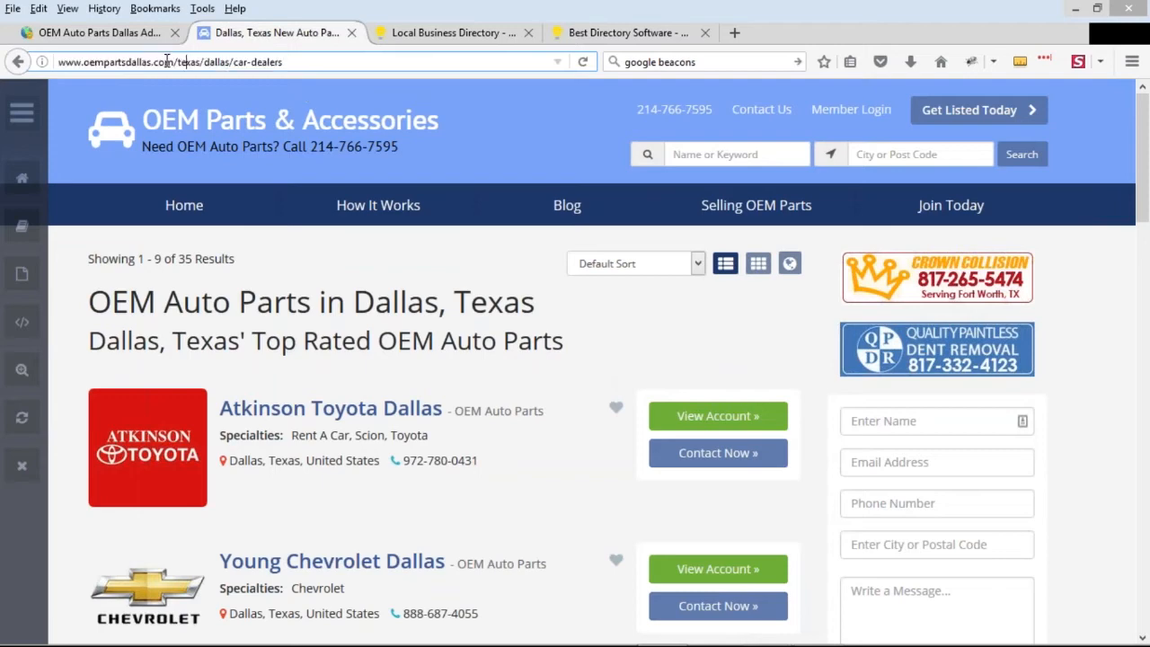
{"action": "left_click", "coordinate": [22, 114]}
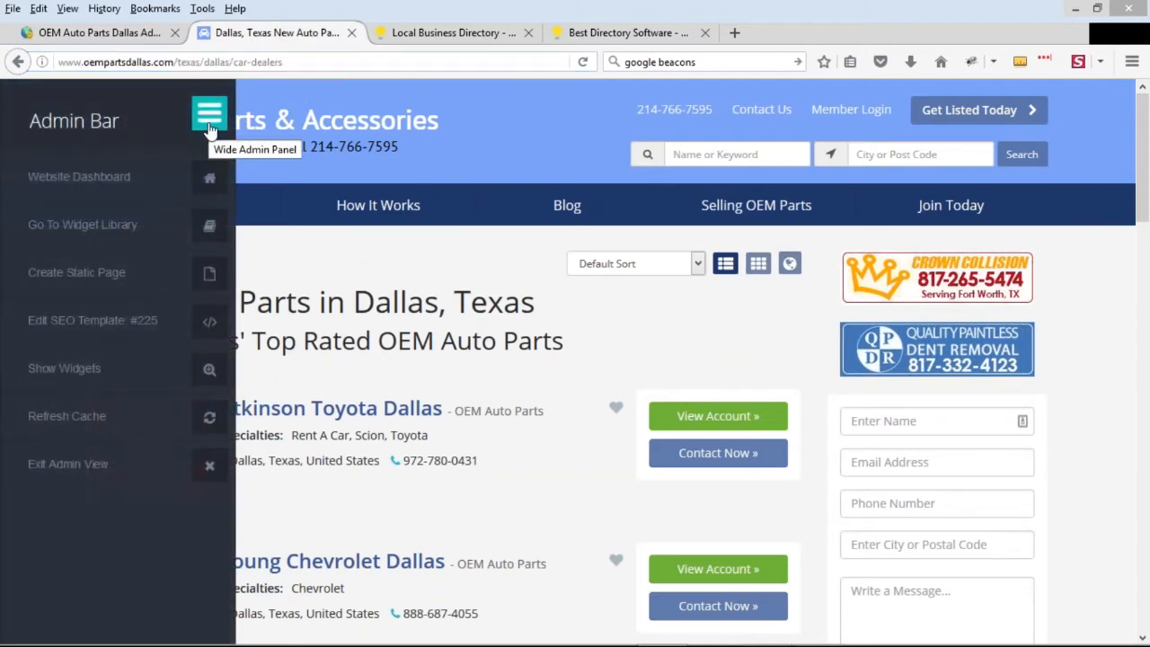
{"action": "left_click", "coordinate": [193, 113]}
{"action": "left_click", "coordinate": [22, 114]}
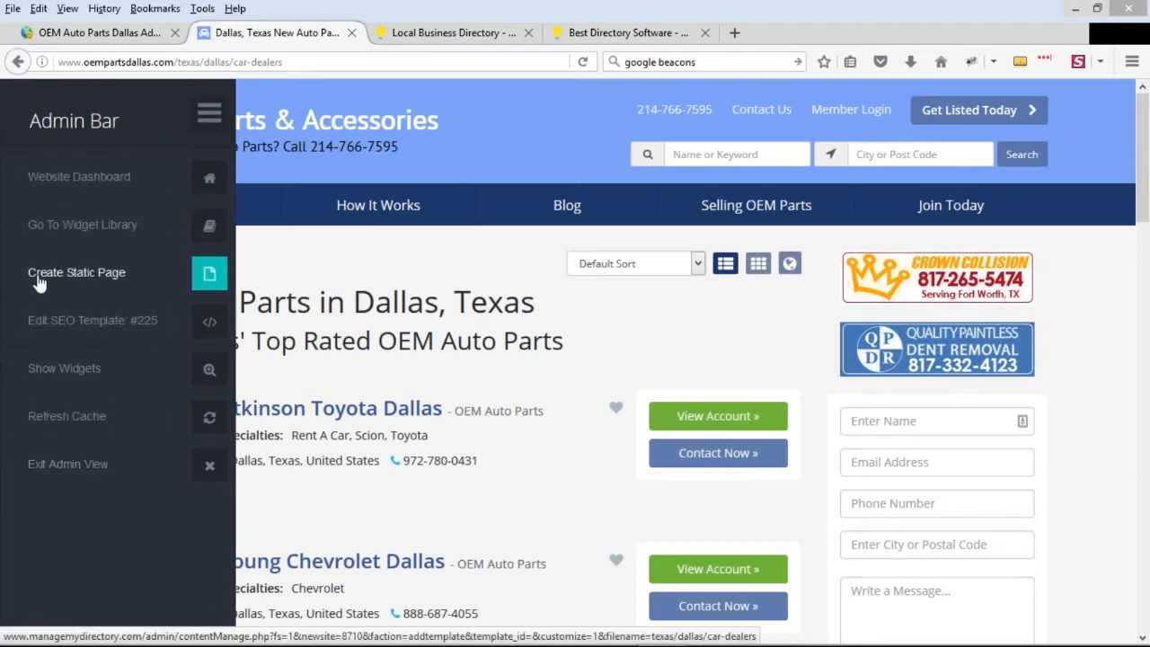
{"action": "left_click", "coordinate": [209, 274]}
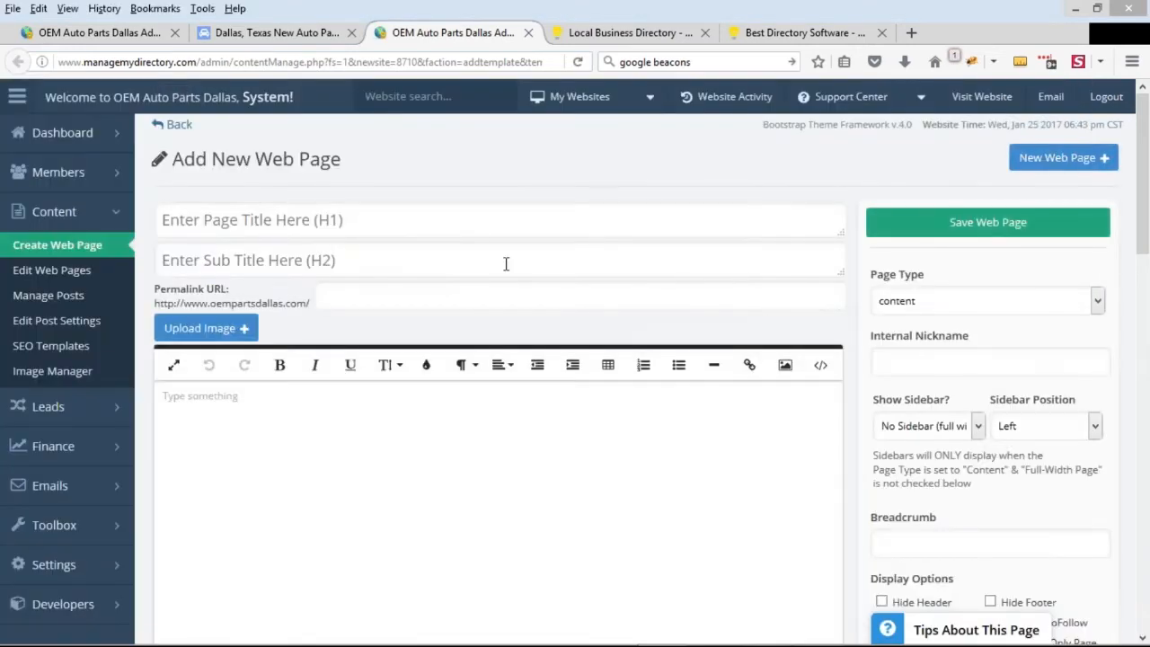
Copy the path /texas/dallas/car-dealers from the public results page and enter it as the new web page's permalink URL
{"action": "left_click", "coordinate": [243, 32]}
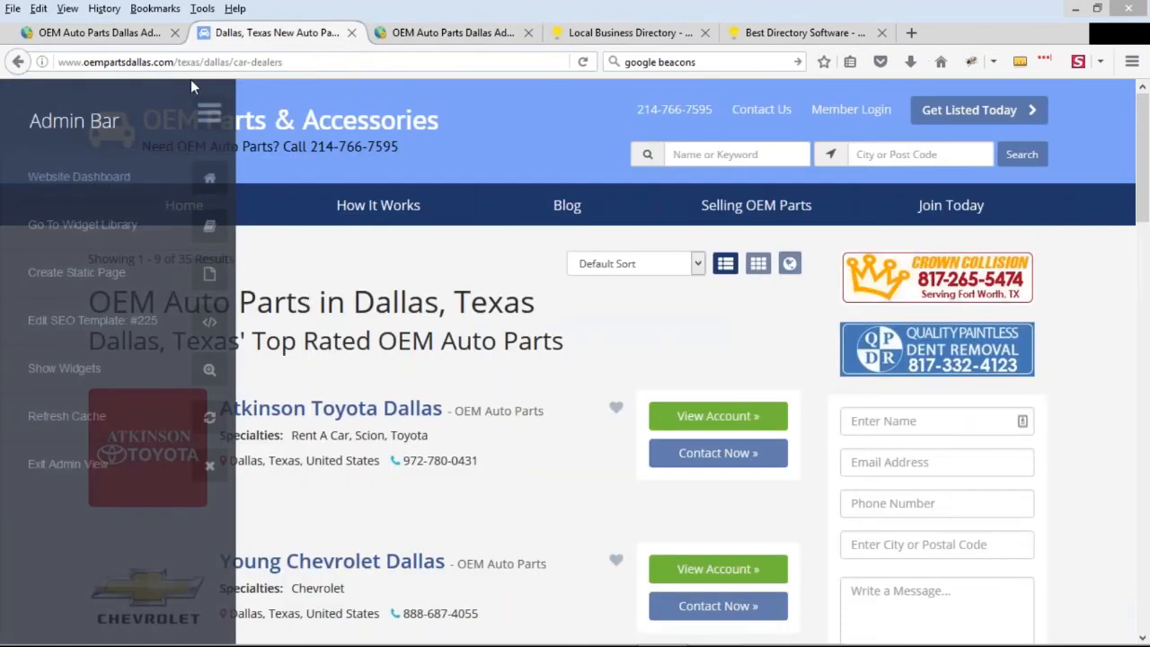
{"action": "left_click_drag", "start_coordinate": [175, 63], "coordinate": [320, 52]}
{"action": "key", "text": "ctrl+c"}
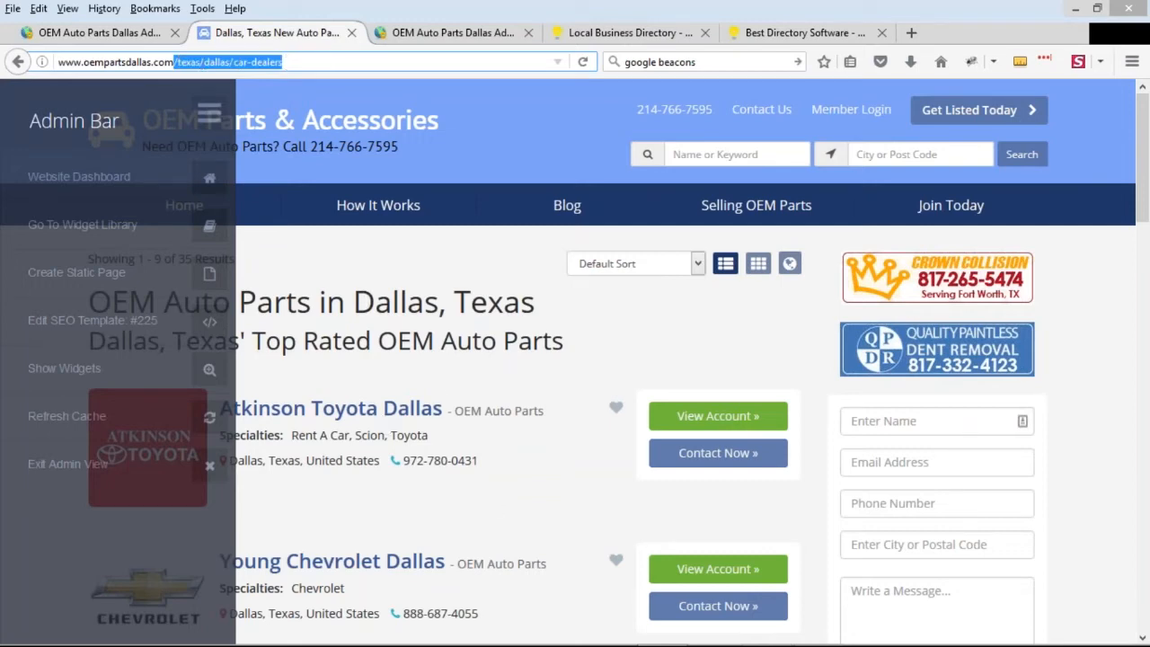
{"action": "left_click", "coordinate": [208, 114]}
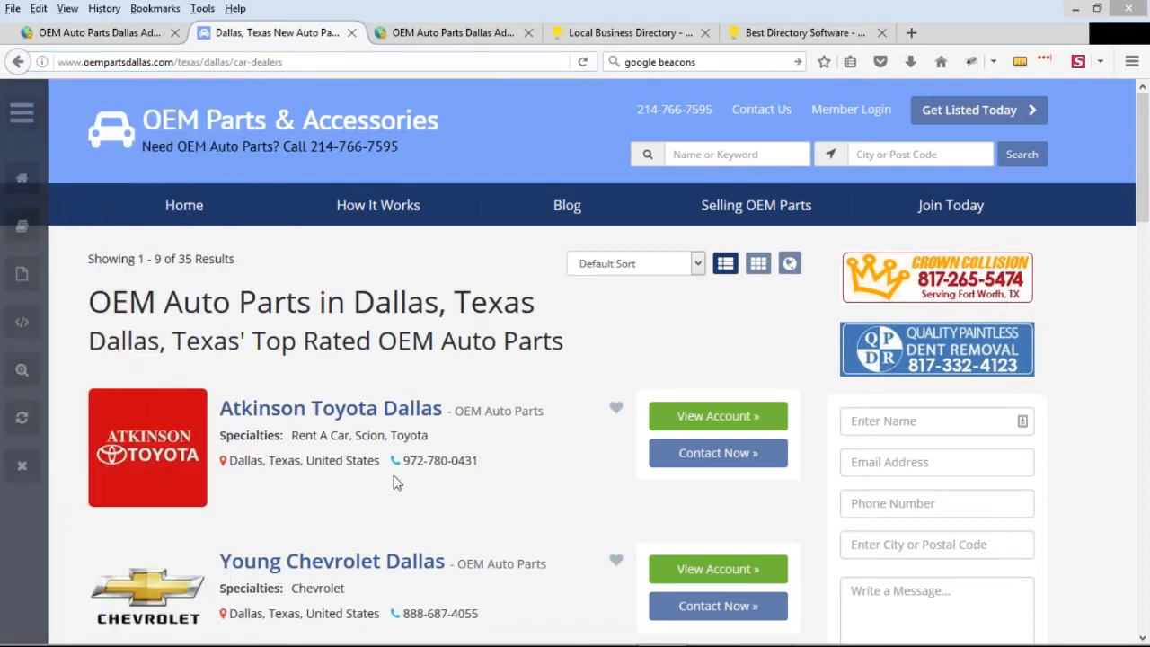
{"action": "left_click", "coordinate": [430, 32]}
{"action": "left_click", "coordinate": [335, 289]}
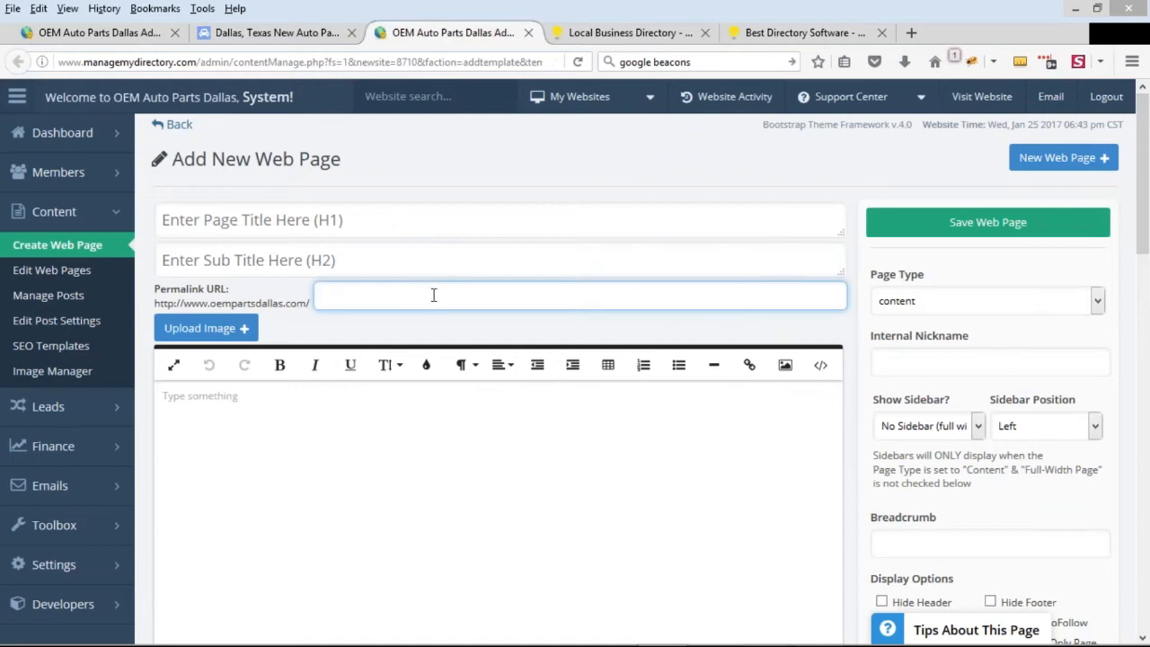
{"action": "key", "text": "ctrl+v"}
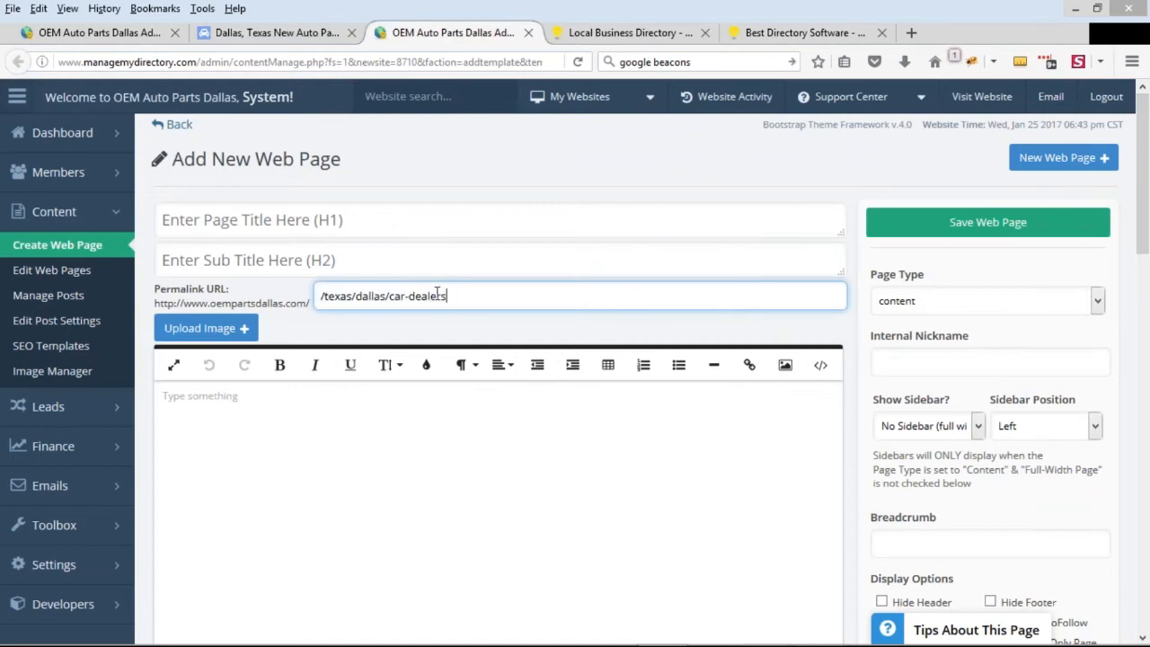
Go to the public site's homepage, open the DFW Acura Dealers page and examine its intro text
{"action": "left_click", "coordinate": [270, 32]}
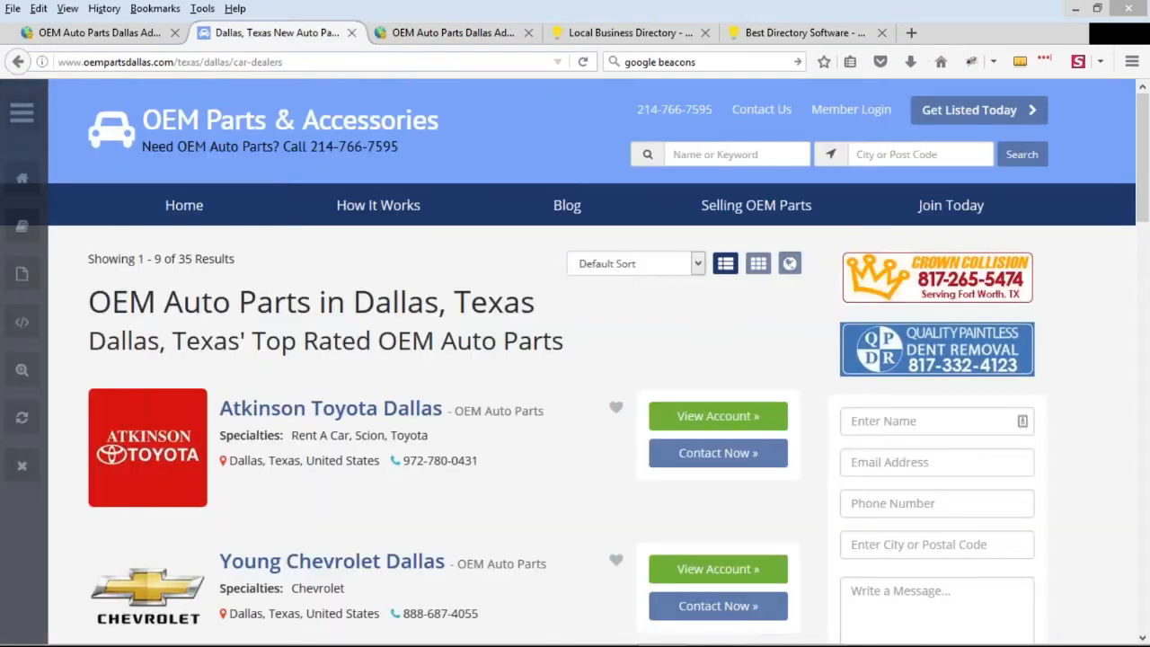
{"action": "left_click", "coordinate": [311, 131]}
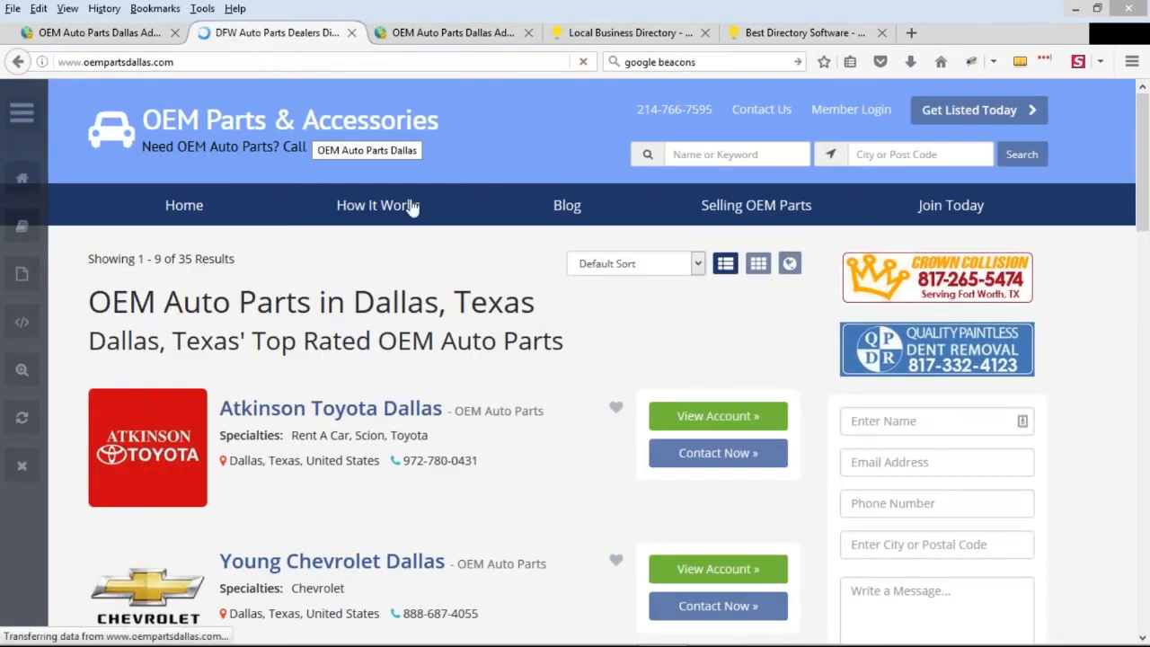
{"action": "mouse_move", "coordinate": [238, 368]}
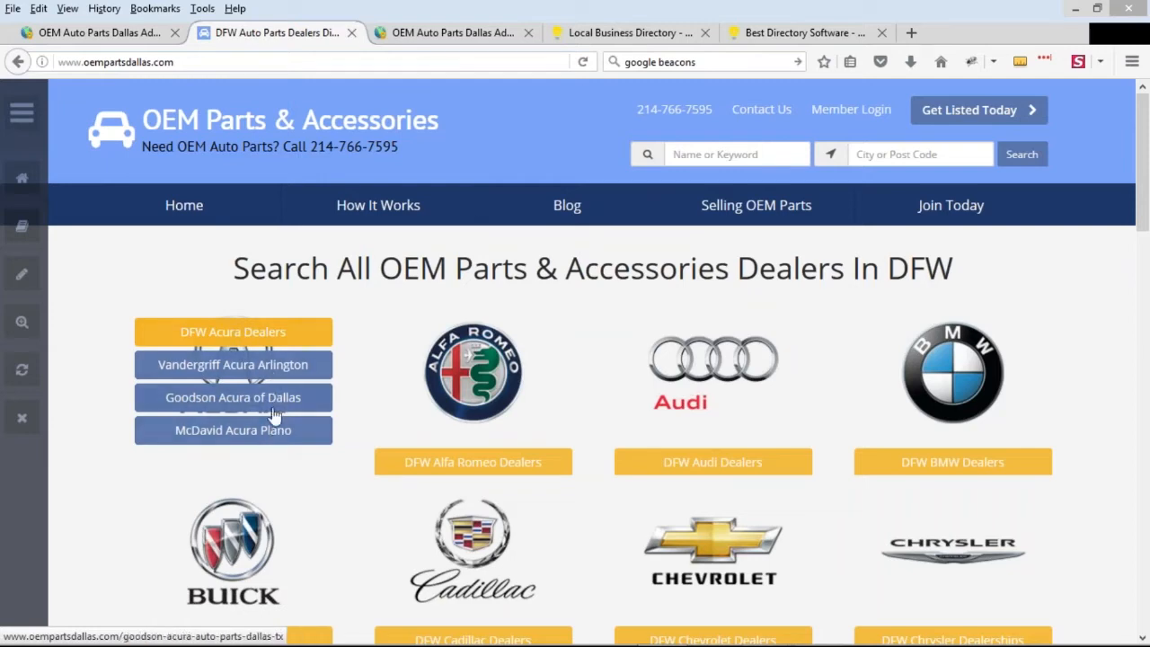
{"action": "left_click", "coordinate": [255, 343]}
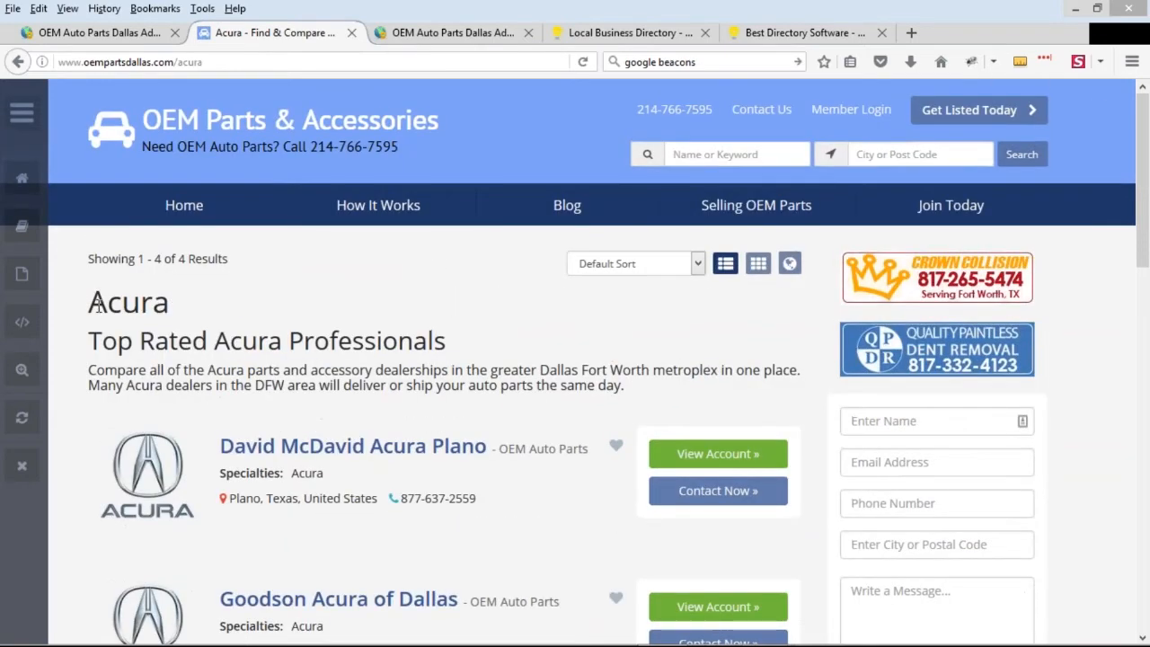
{"action": "left_click_drag", "start_coordinate": [97, 306], "coordinate": [170, 308]}
{"action": "left_click", "coordinate": [278, 366]}
Close the three leftover browser tabs and start creating a static page from the admin bar of the public Acura page
{"action": "middle_click", "coordinate": [460, 42]}
{"action": "middle_click", "coordinate": [460, 40]}
{"action": "middle_click", "coordinate": [461, 39]}
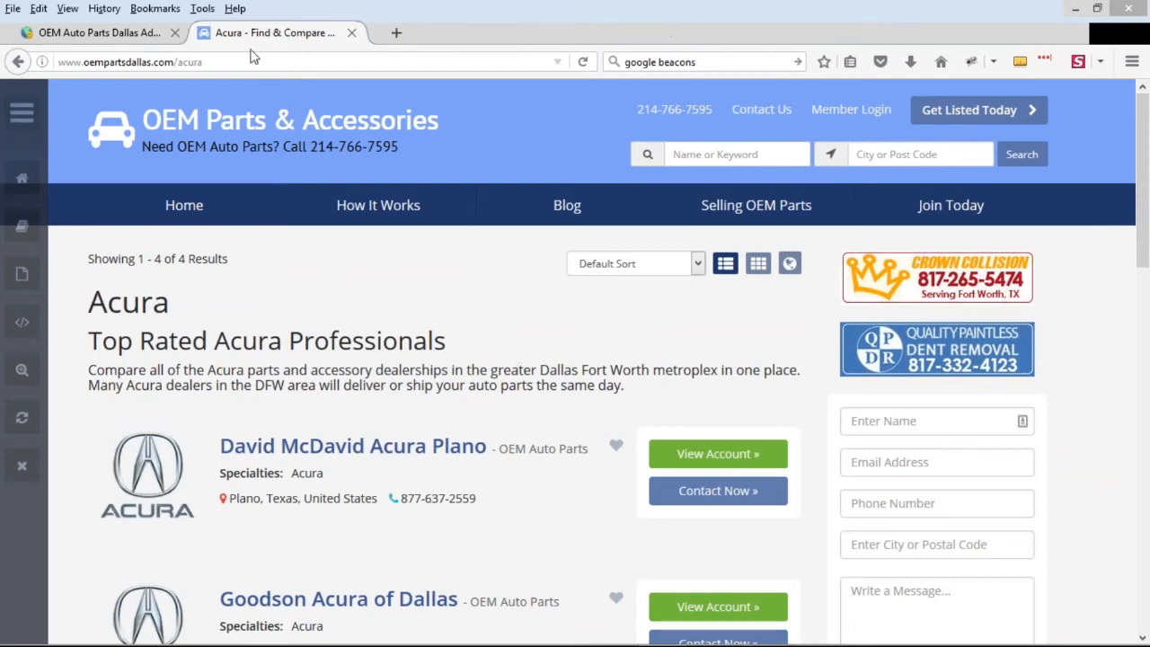
{"action": "left_click", "coordinate": [235, 61]}
{"action": "key", "text": "shift+End"}
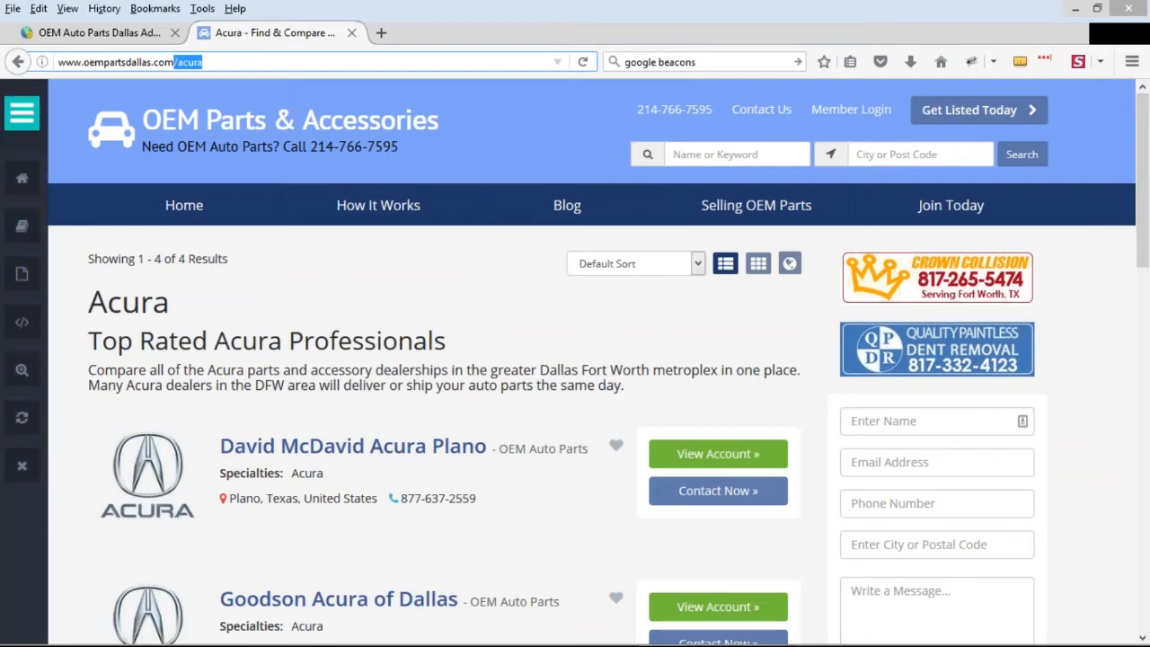
{"action": "left_click", "coordinate": [22, 111]}
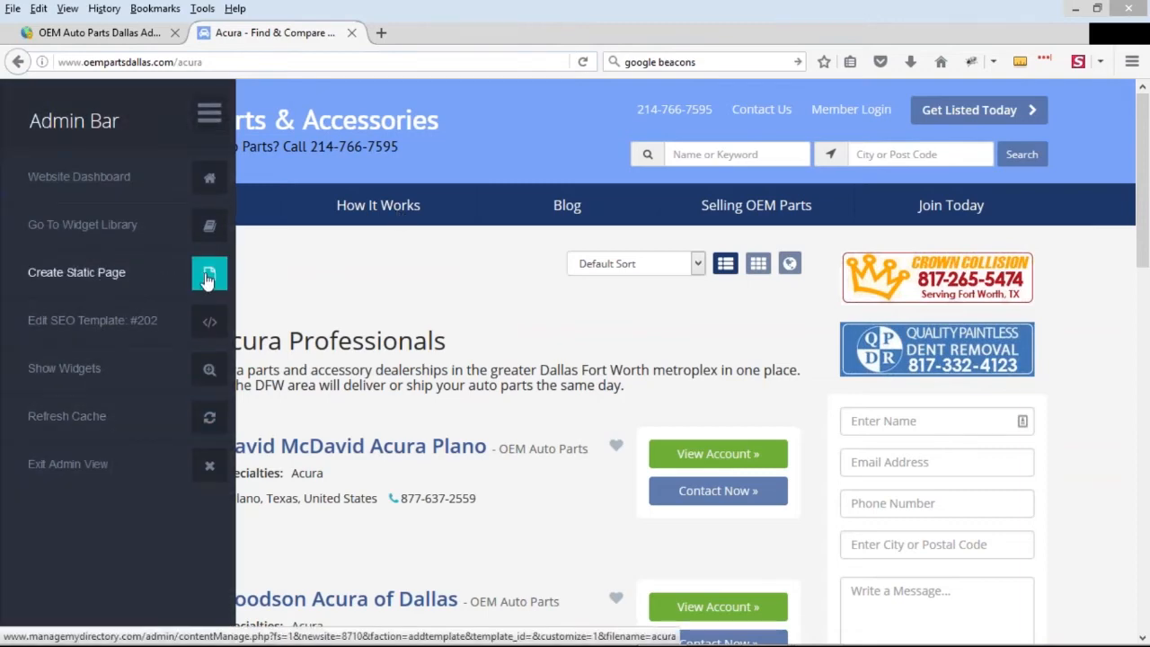
{"action": "left_click", "coordinate": [207, 275]}
{"action": "left_click", "coordinate": [292, 27]}
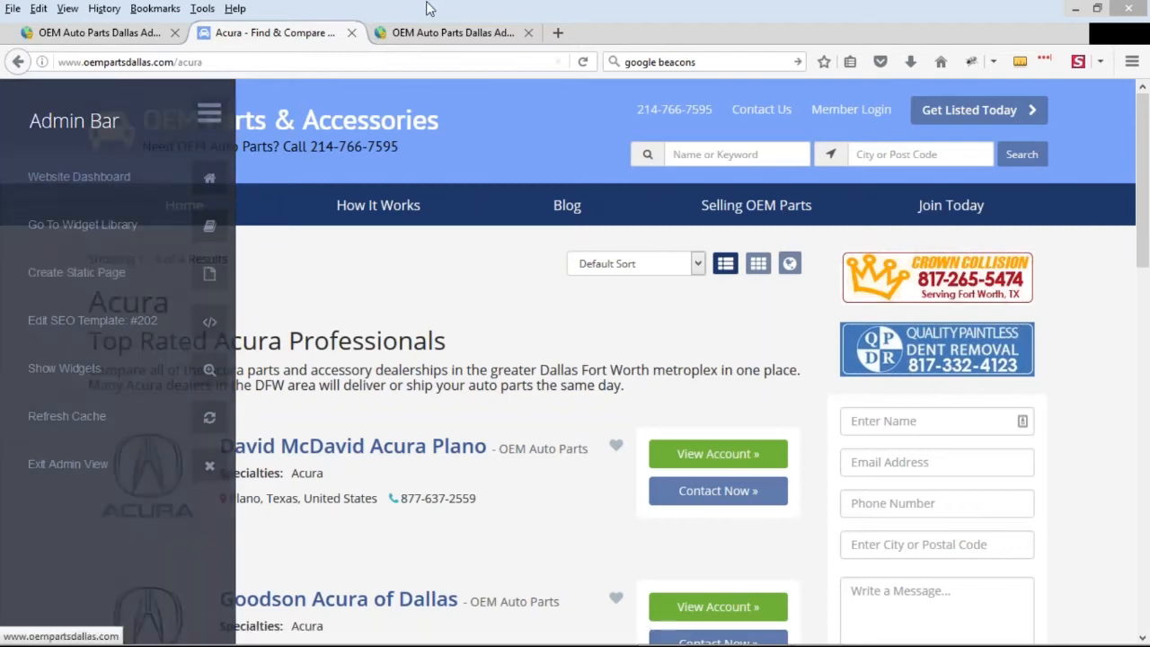
{"action": "left_click", "coordinate": [210, 112]}
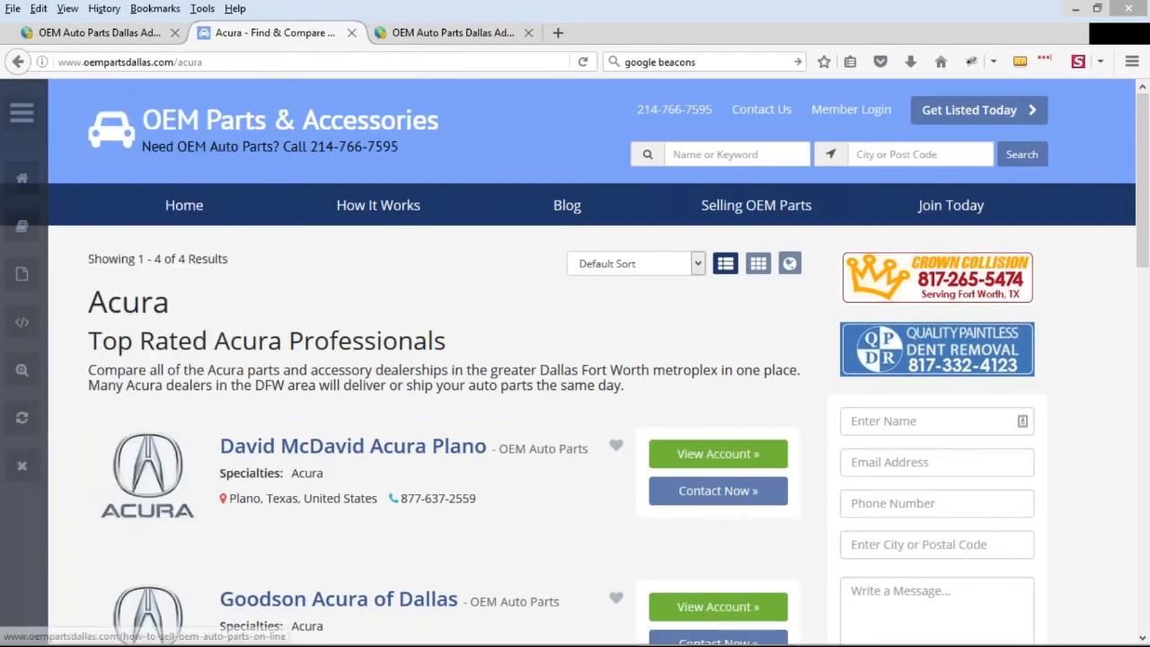
Copy acura from the public page's address and enter it as the new web page's permalink URL
{"action": "left_click_drag", "start_coordinate": [173, 63], "coordinate": [224, 64]}
{"action": "key", "text": "ctrl+c"}
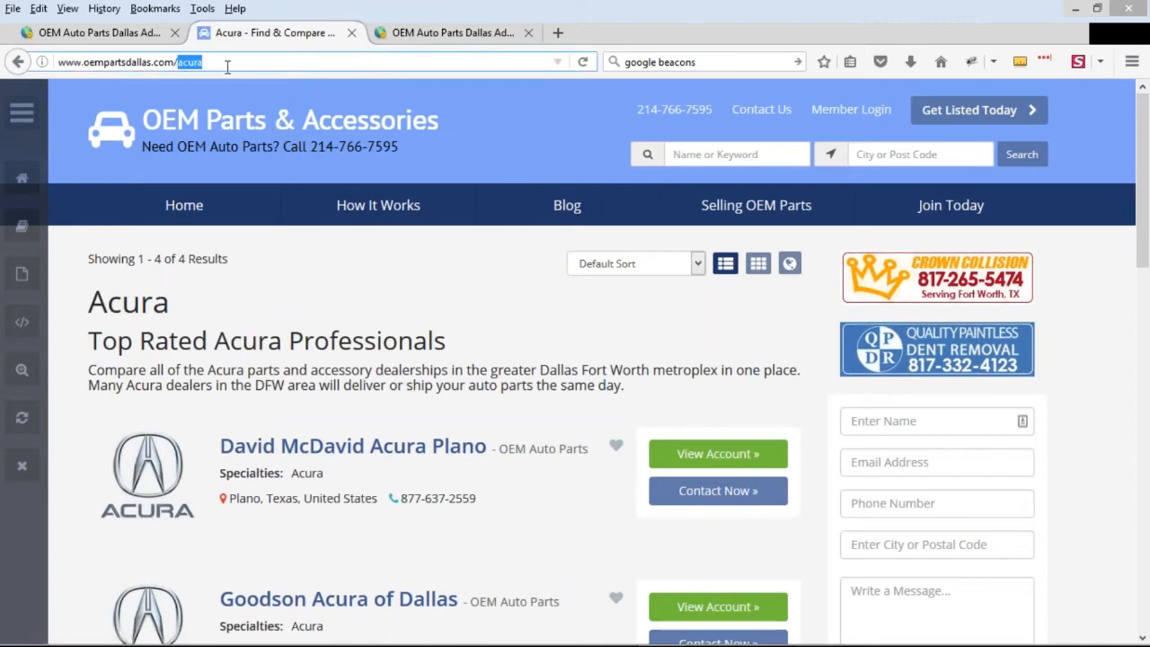
{"action": "left_click", "coordinate": [449, 32]}
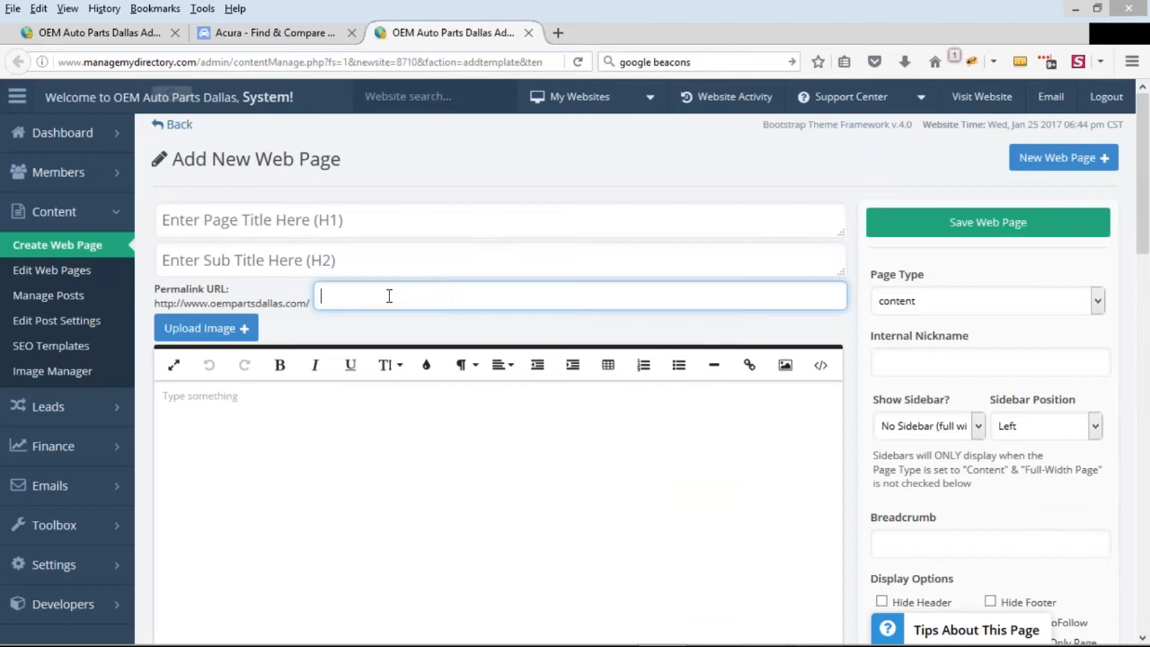
{"action": "key", "text": "ctrl+v"}
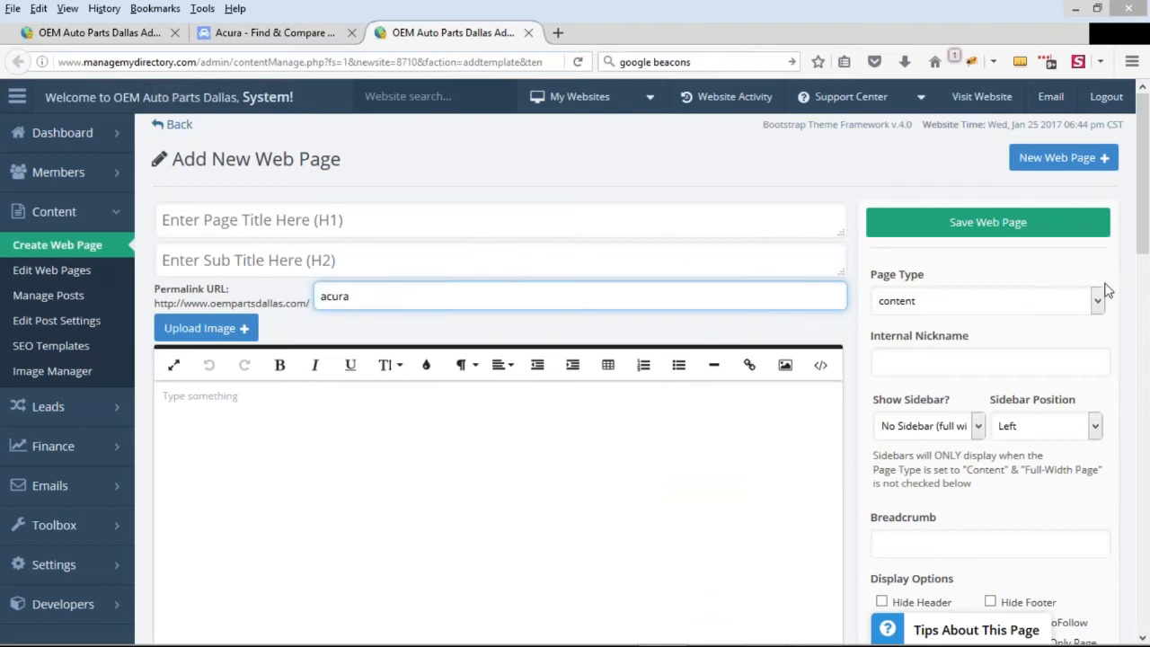
Set the new page's internal nickname to Acura and its page type to profile_search_results
{"action": "left_click", "coordinate": [930, 366]}
{"action": "type", "text": "Acura"}
{"action": "scroll", "coordinate": [1016, 303], "scroll_direction": "down", "scroll_amount": 3}
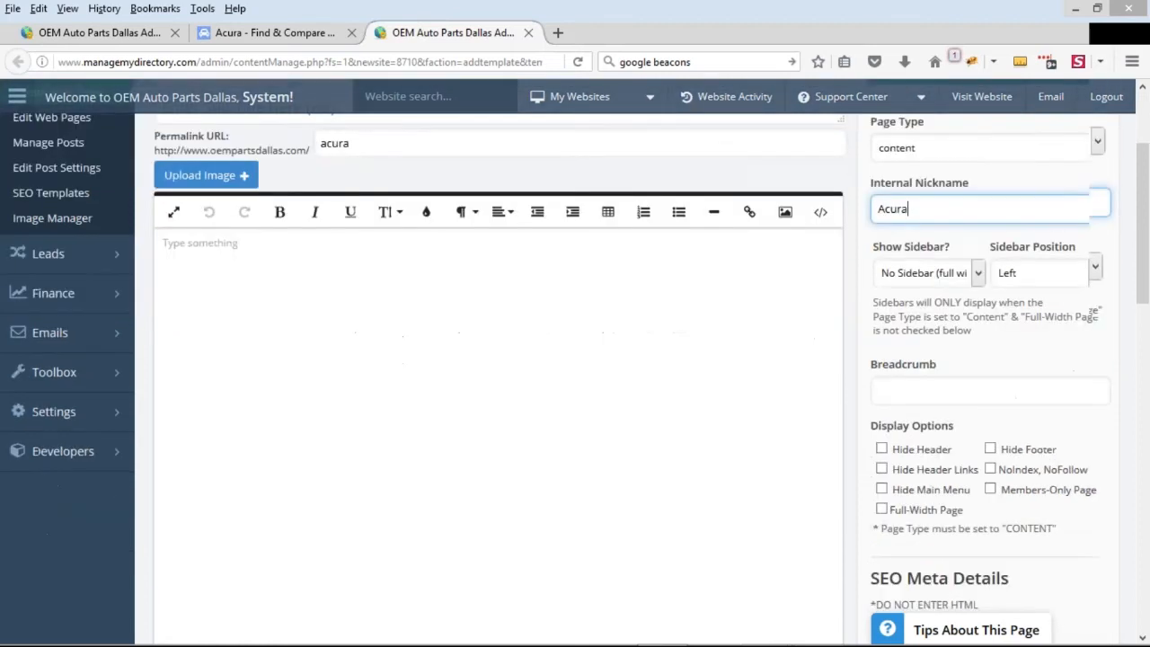
{"action": "scroll", "coordinate": [996, 331], "scroll_direction": "up", "scroll_amount": 3}
{"action": "left_click", "coordinate": [955, 300]}
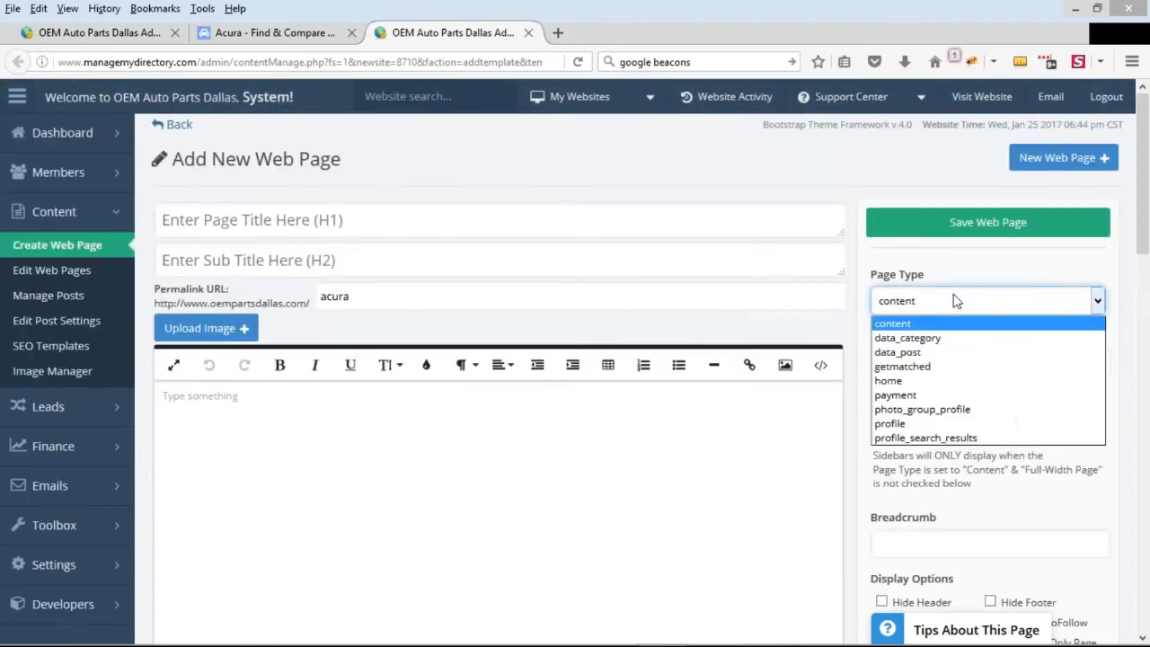
{"action": "left_click", "coordinate": [955, 438]}
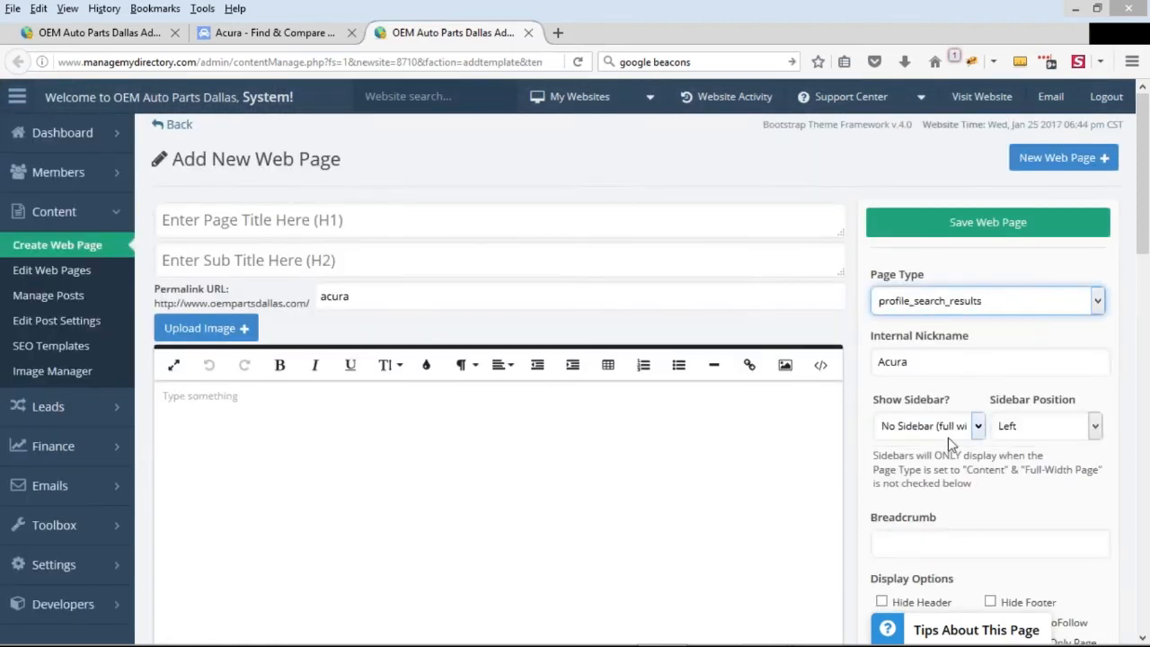
Enter "THIS IS A PAGE FOR ACURA" as the new page's H1 title
{"action": "left_click", "coordinate": [449, 228]}
{"action": "type", "text": "THIS IS A PAGE FOR ACURA"}
Enter "I LOVE SEO FOR ACURA" as the page's H2 subtitle
{"action": "left_click", "coordinate": [393, 246]}
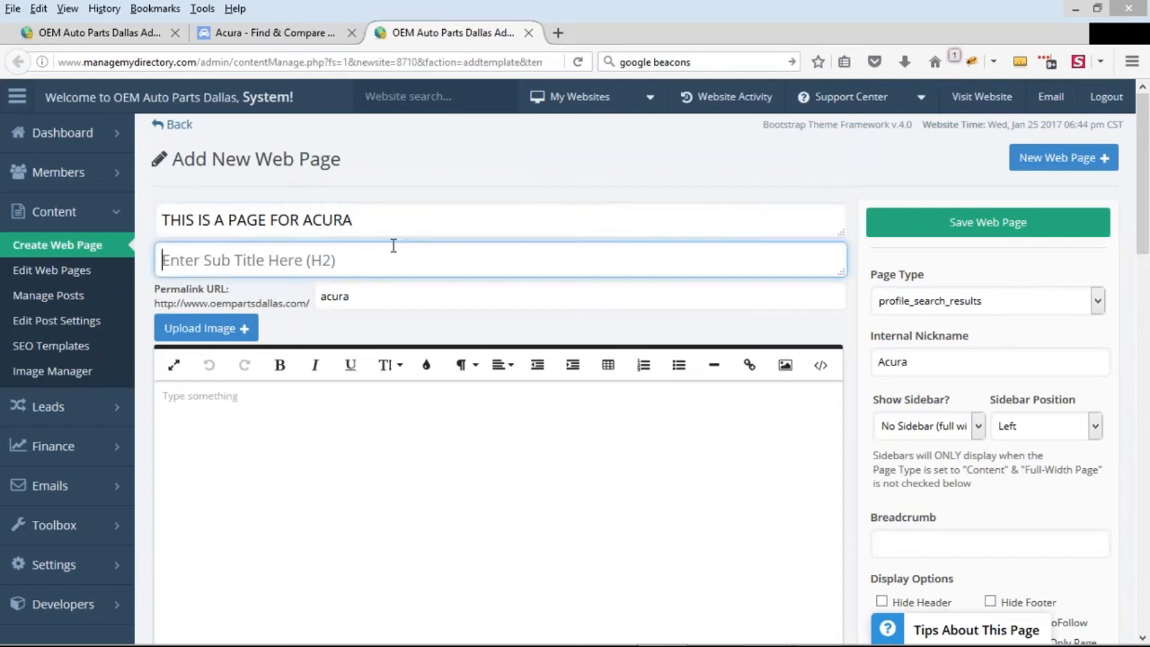
{"action": "type", "text": "I LOVE "}
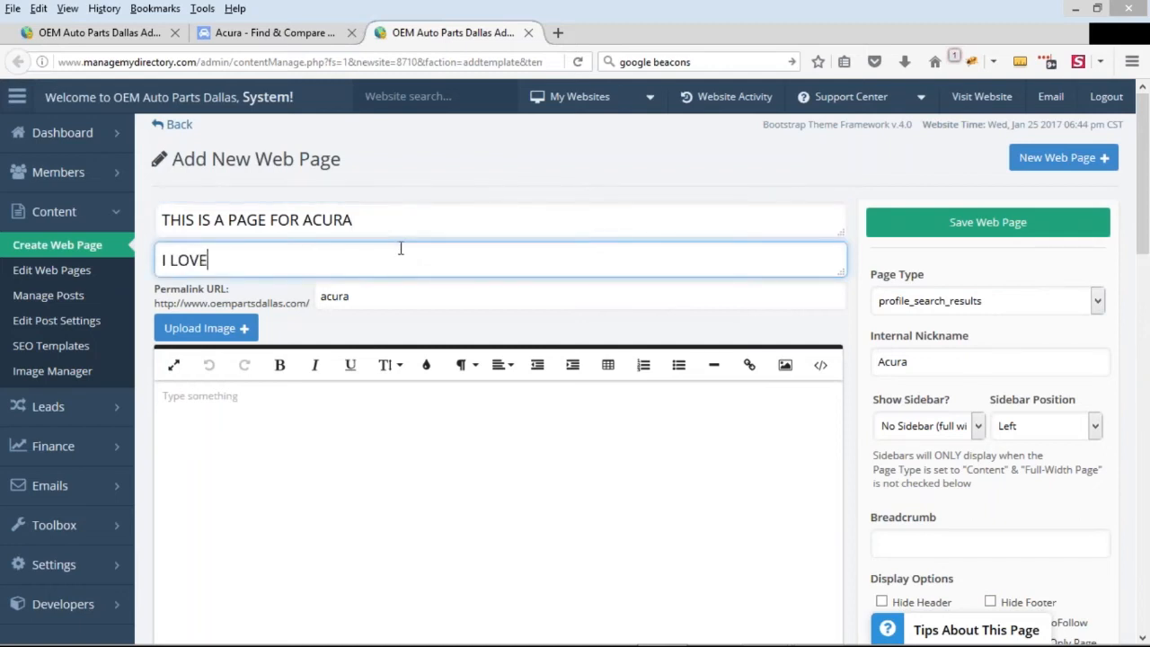
{"action": "type", "text": "SEO FOR ACURA"}
Write "THIS IS SOME AWESOME SEO CONTENT FOR ACURA IN DALLA" in the page's content editor
{"action": "left_click", "coordinate": [463, 447]}
{"action": "type", "text": "THIS IS SOME "}
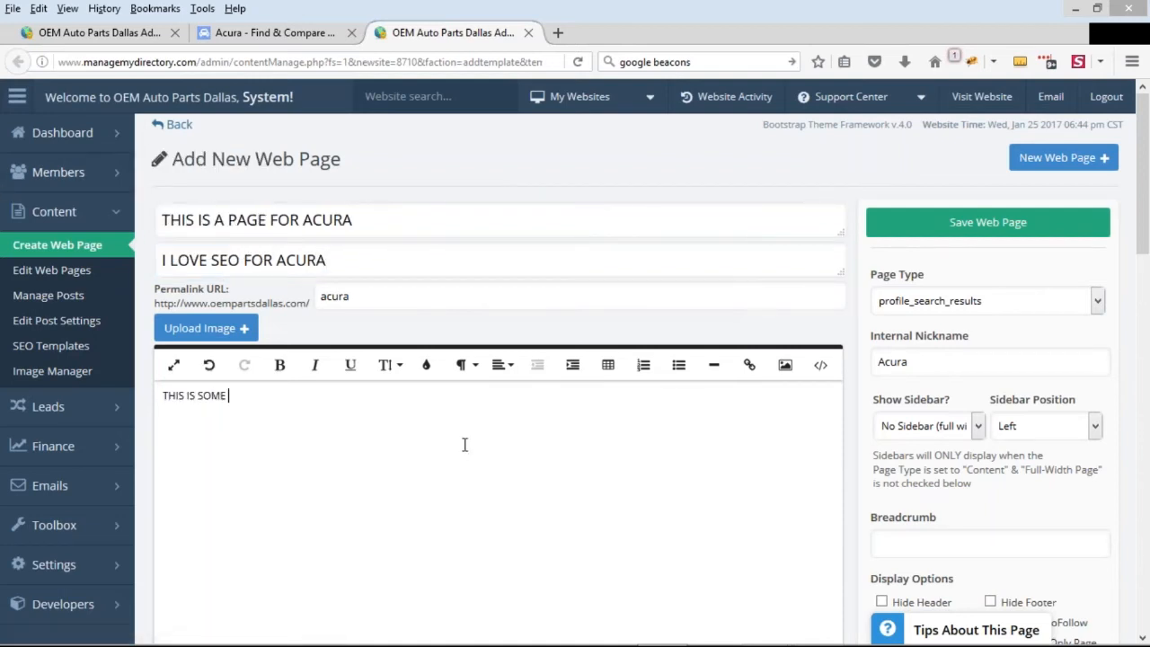
{"action": "type", "text": "AWESOME SEO CONTENT"}
{"action": "key", "text": "BackSpace"}
{"action": "key", "text": "BackSpace"}
{"action": "key", "text": "BackSpace"}
{"action": "type", "text": "TENT"}
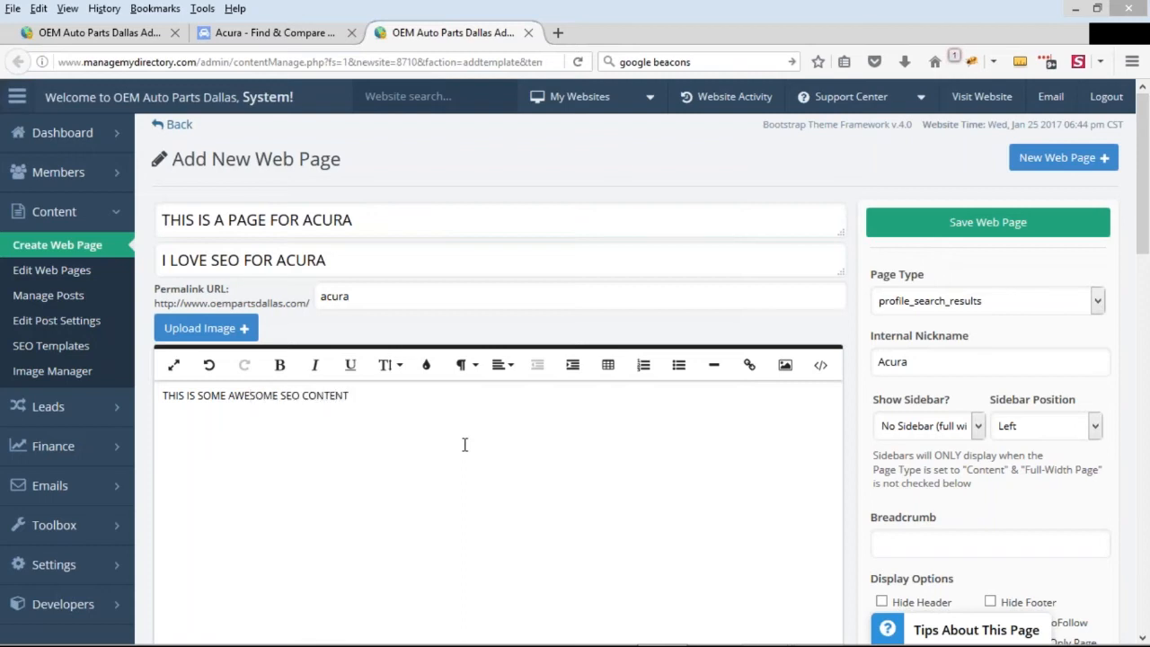
{"action": "type", "text": " FOR "}
{"action": "type", "text": "ACRUA IN"}
{"action": "key", "text": "BackSpace"}
{"action": "key", "text": "BackSpace"}
{"action": "key", "text": "BackSpace"}
{"action": "key", "text": "BackSpace"}
{"action": "key", "text": "BackSpace"}
{"action": "type", "text": "URA IN DALLA"}
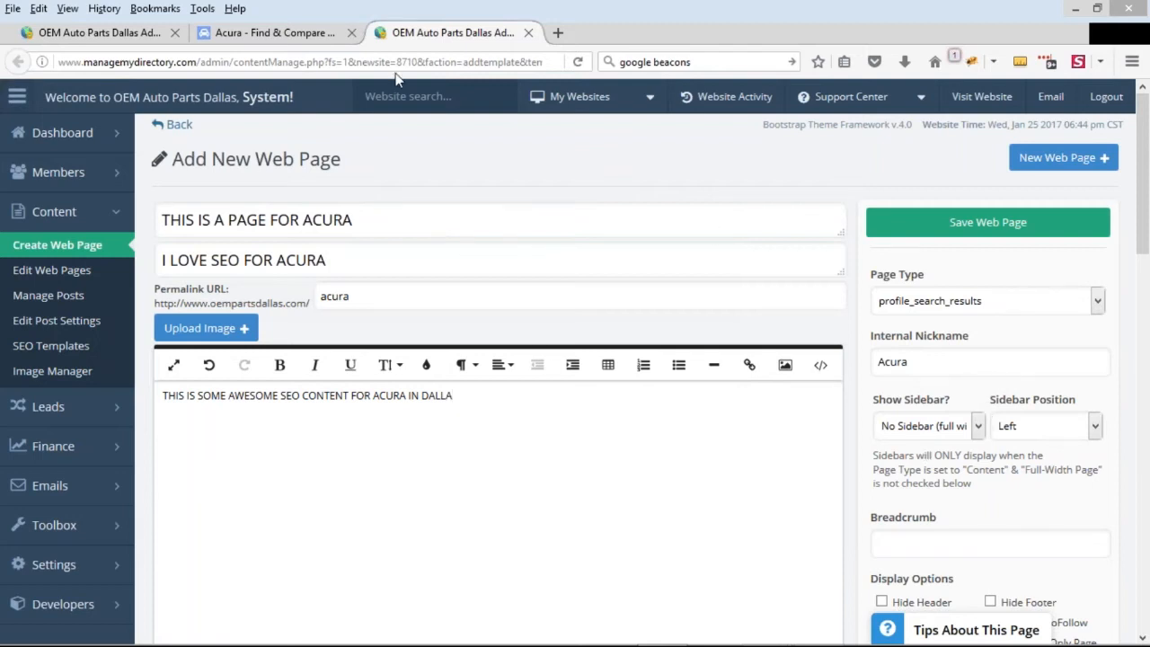
Examine the heading, intro text and dealer listings on the public Acura results page
{"action": "left_click", "coordinate": [285, 34]}
{"action": "scroll", "coordinate": [488, 457], "scroll_direction": "down", "scroll_amount": 2}
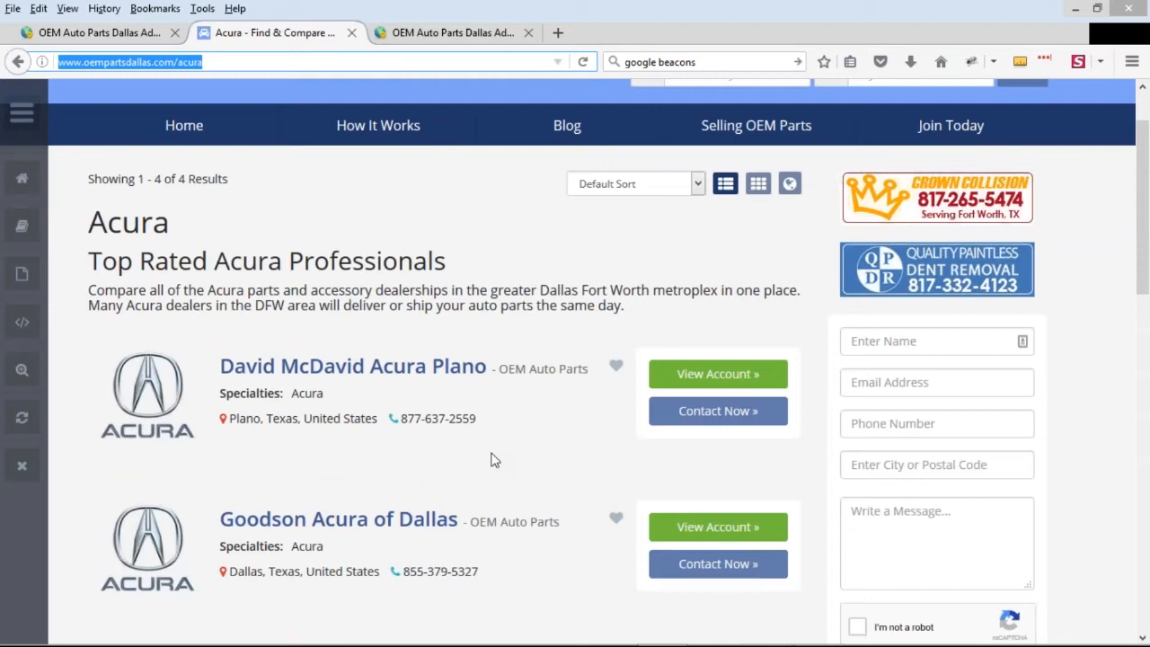
{"action": "scroll", "coordinate": [473, 491], "scroll_direction": "down", "scroll_amount": 2}
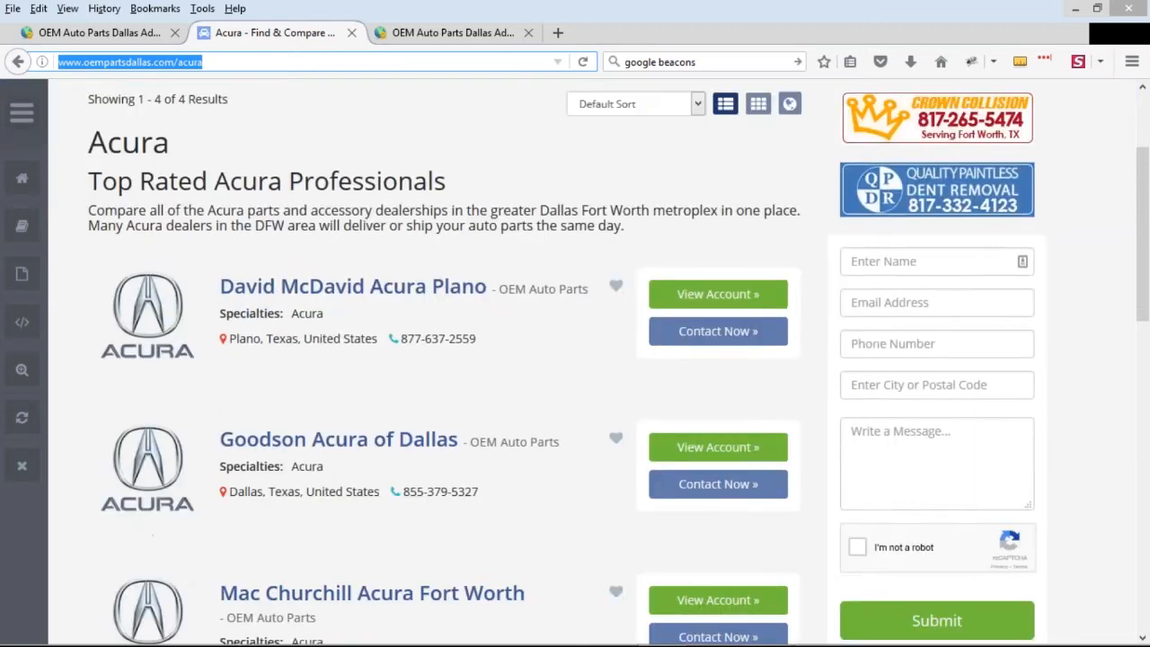
{"action": "scroll", "coordinate": [600, 434], "scroll_direction": "down", "scroll_amount": 2}
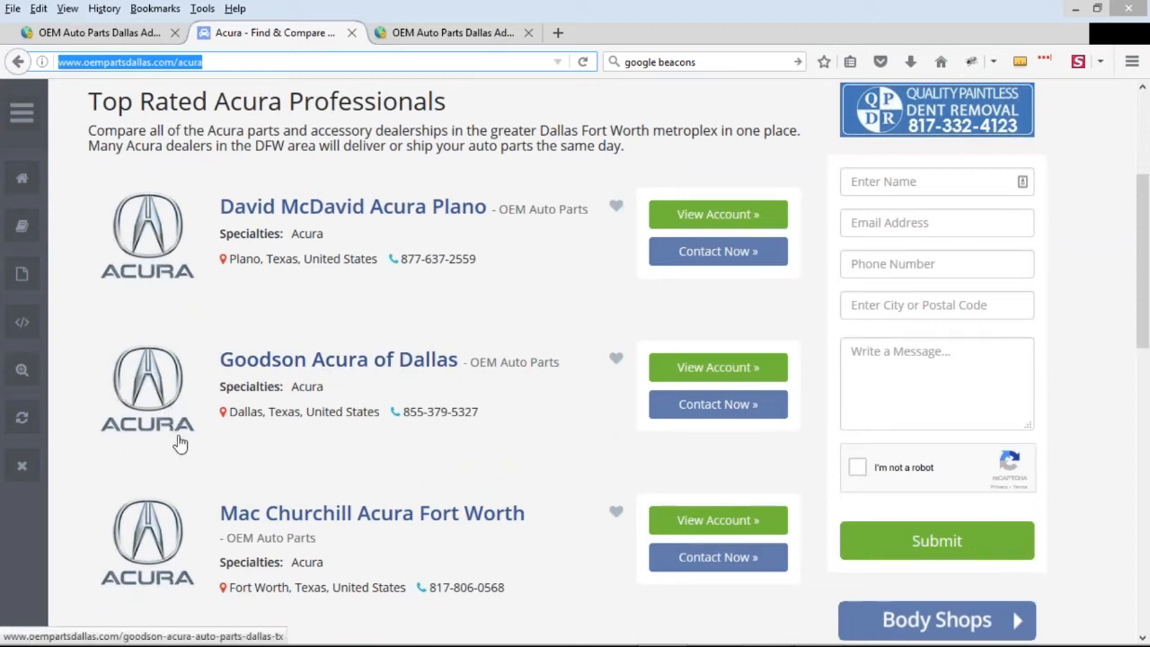
{"action": "scroll", "coordinate": [439, 497], "scroll_direction": "down", "scroll_amount": 2}
{"action": "scroll", "coordinate": [475, 506], "scroll_direction": "down", "scroll_amount": 3}
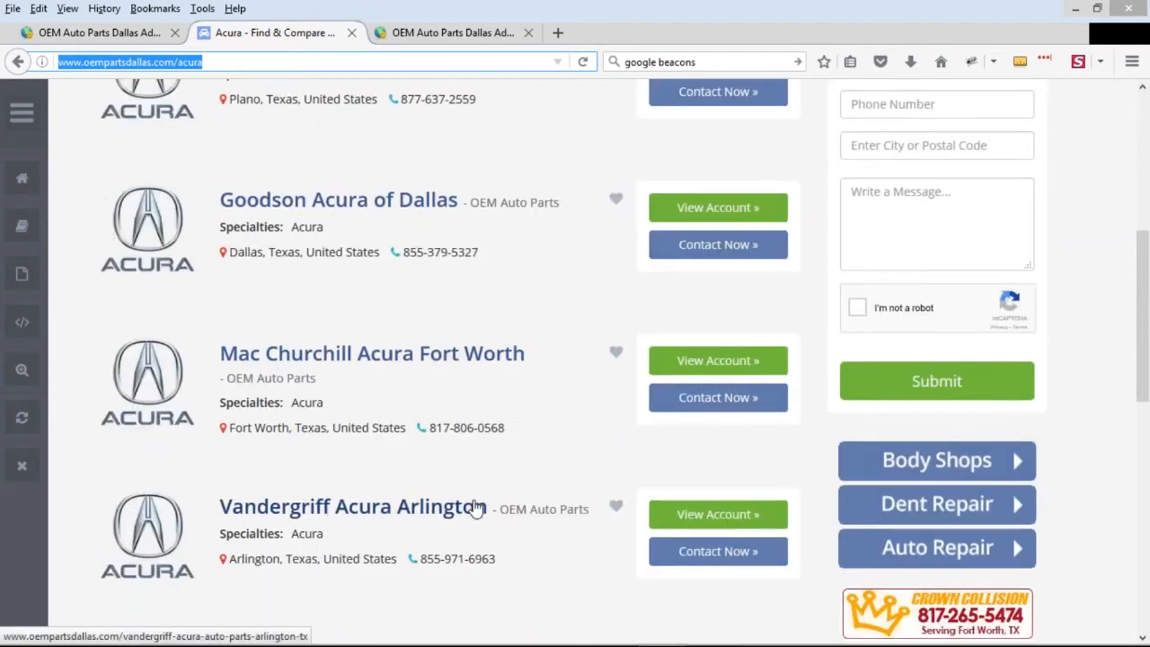
{"action": "scroll", "coordinate": [493, 501], "scroll_direction": "up", "scroll_amount": 6}
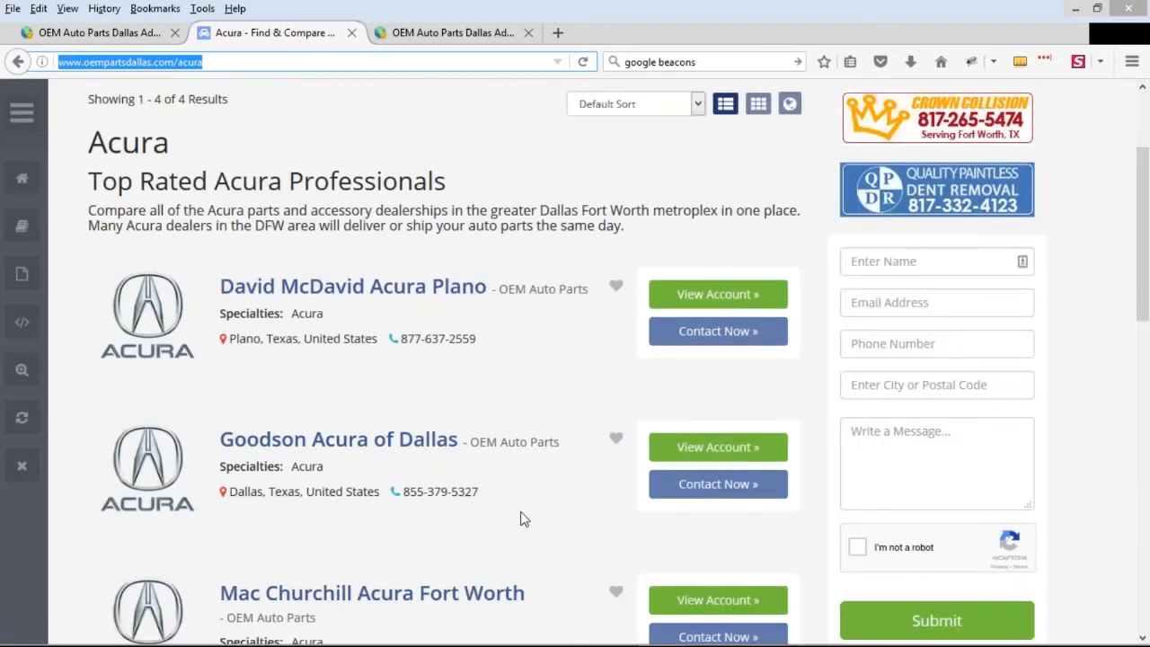
Return to the new web page form and complete the last word of the body content as DALLAS
{"action": "left_click", "coordinate": [424, 36]}
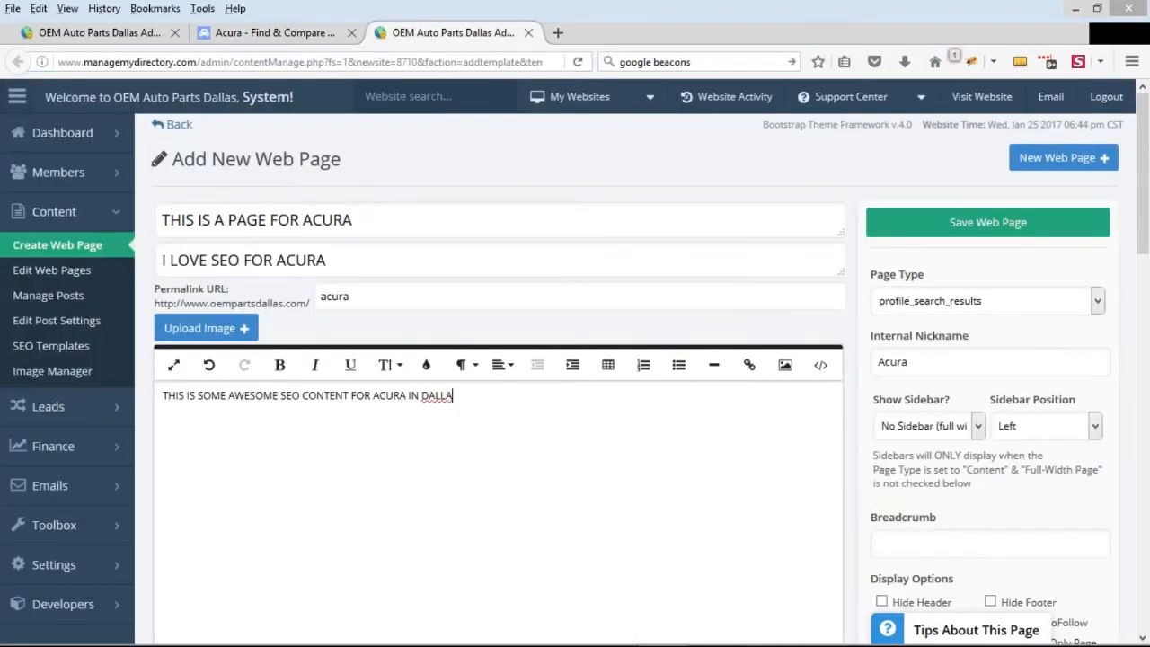
{"action": "double_click", "coordinate": [311, 294]}
{"action": "left_click", "coordinate": [488, 399]}
{"action": "type", "text": "S"}
Keep profile_search_results as the page type and save the Acura web page
{"action": "left_click", "coordinate": [955, 302]}
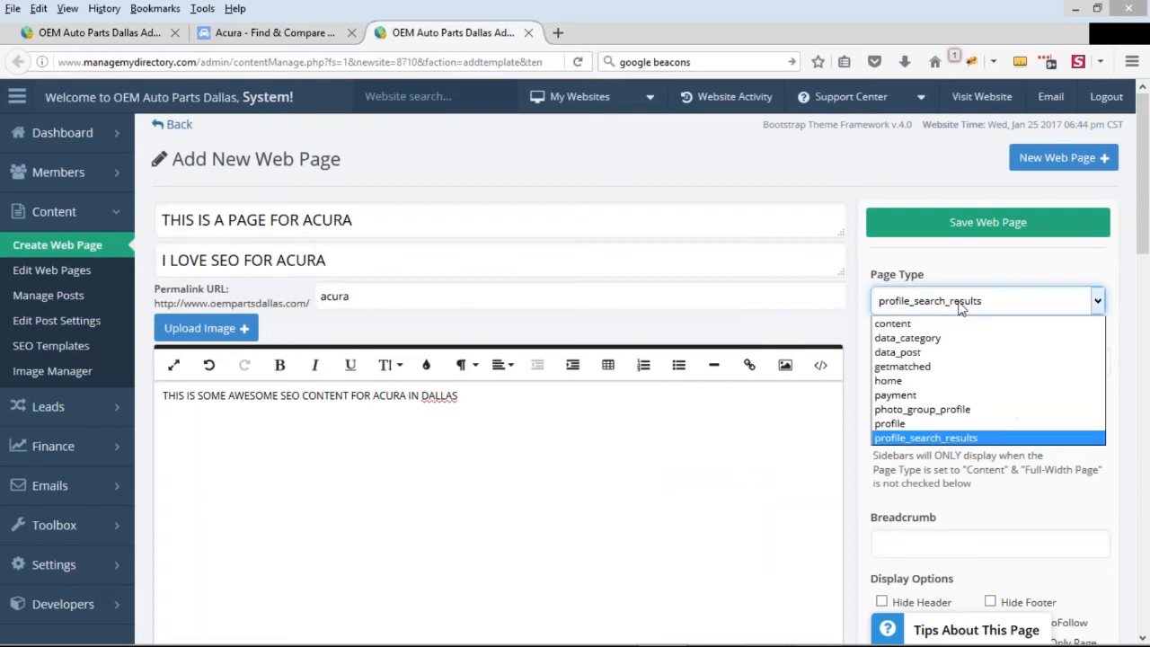
{"action": "left_click", "coordinate": [994, 439]}
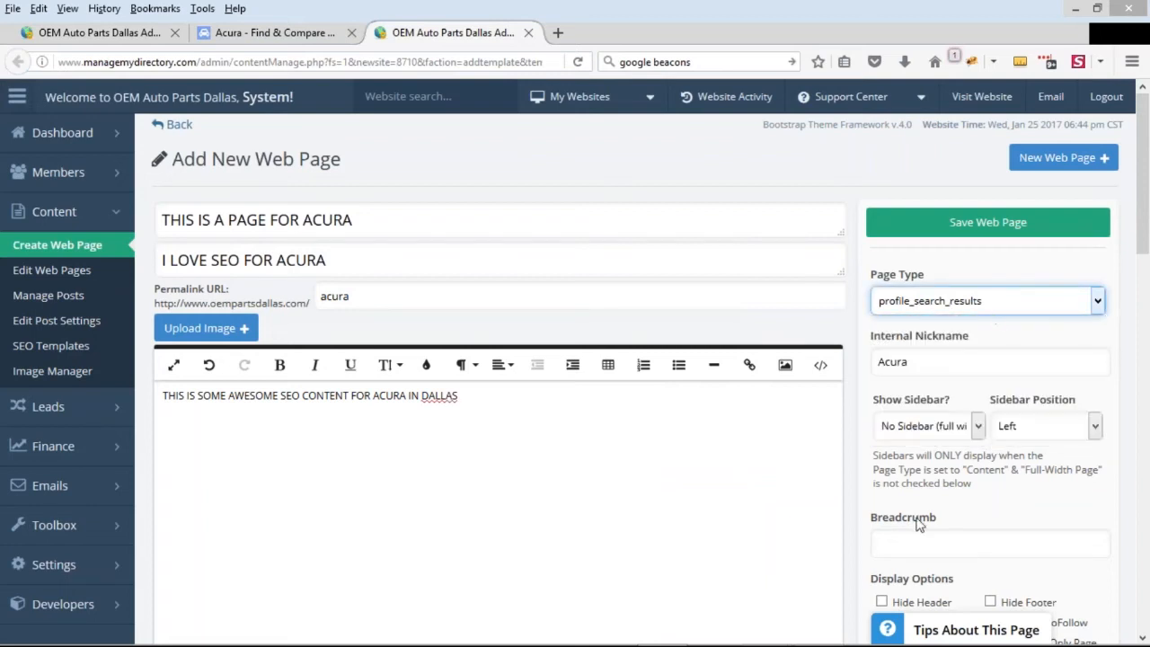
{"action": "left_click", "coordinate": [1015, 227]}
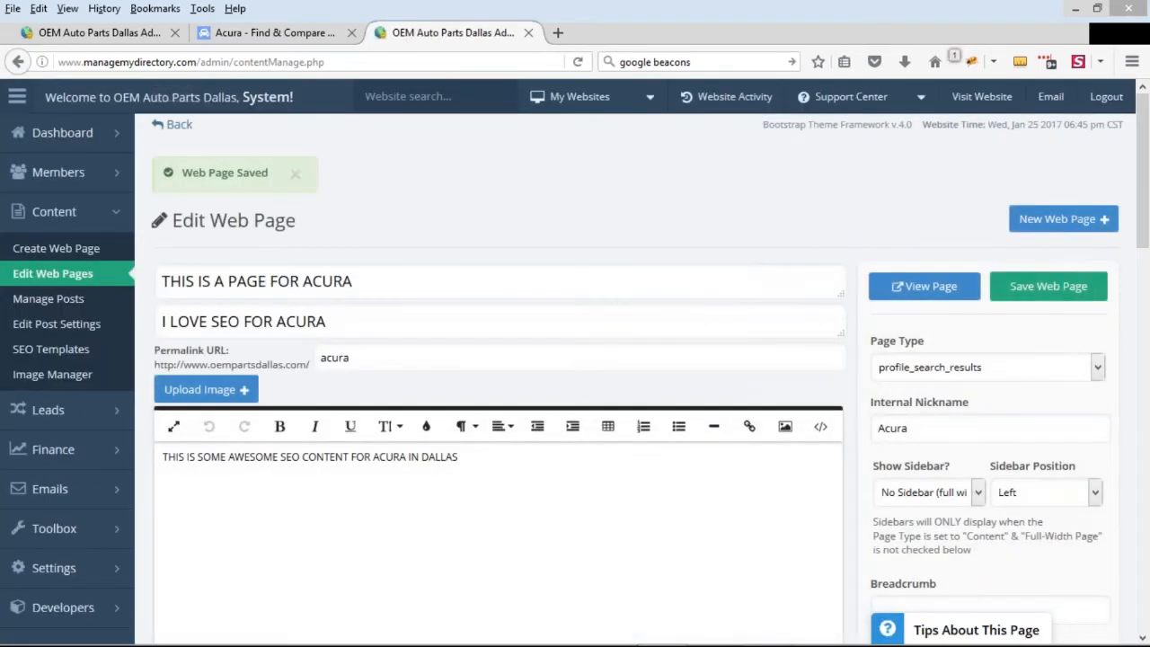
Go back to the public Acura page and examine its title, subtitle and admin bar options before reloading
{"action": "left_click", "coordinate": [306, 33]}
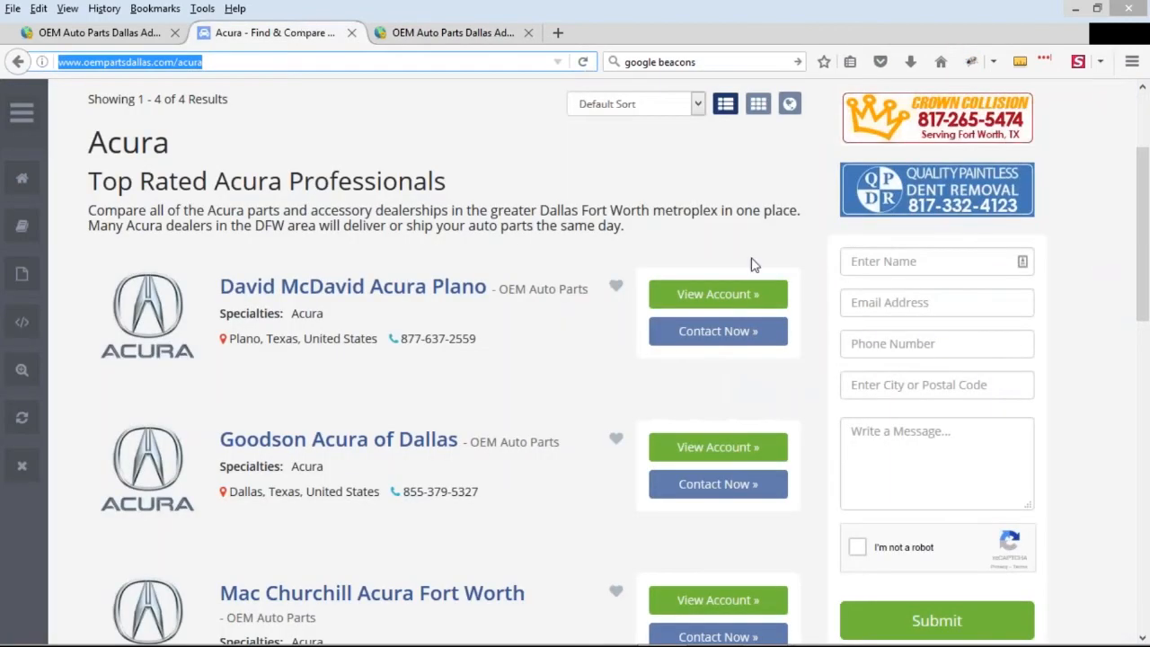
{"action": "scroll", "coordinate": [503, 363], "scroll_direction": "up", "scroll_amount": 1}
{"action": "left_click_drag", "start_coordinate": [89, 302], "coordinate": [169, 310]}
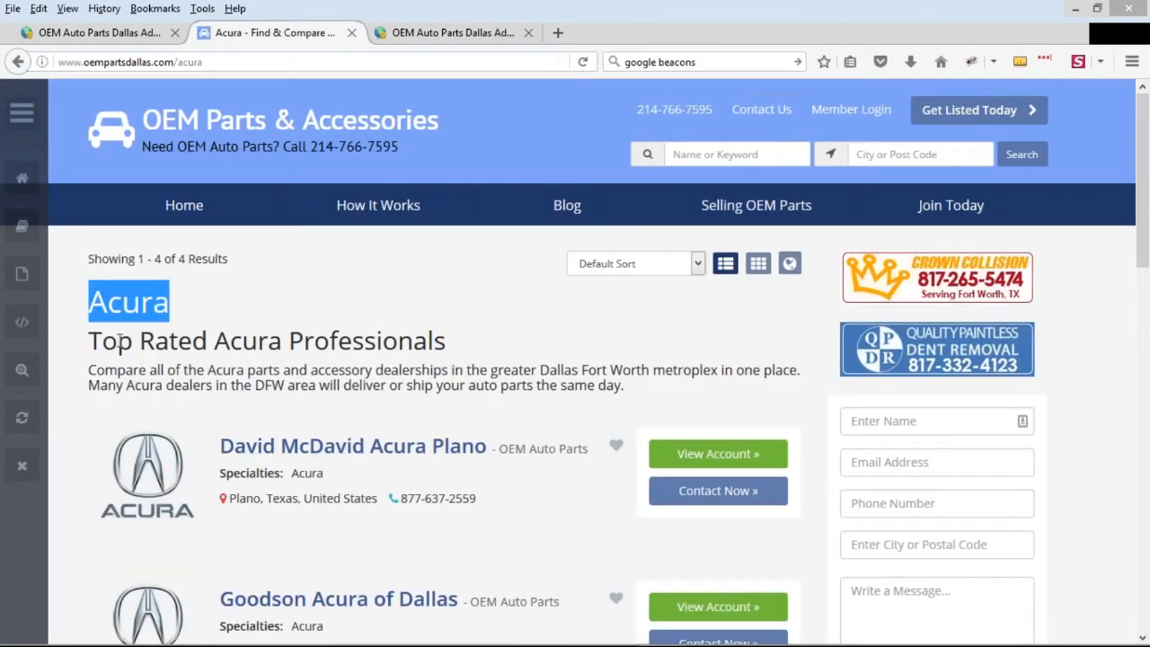
{"action": "left_click_drag", "start_coordinate": [102, 342], "coordinate": [349, 354]}
{"action": "left_click", "coordinate": [394, 349]}
{"action": "mouse_move", "coordinate": [22, 274]}
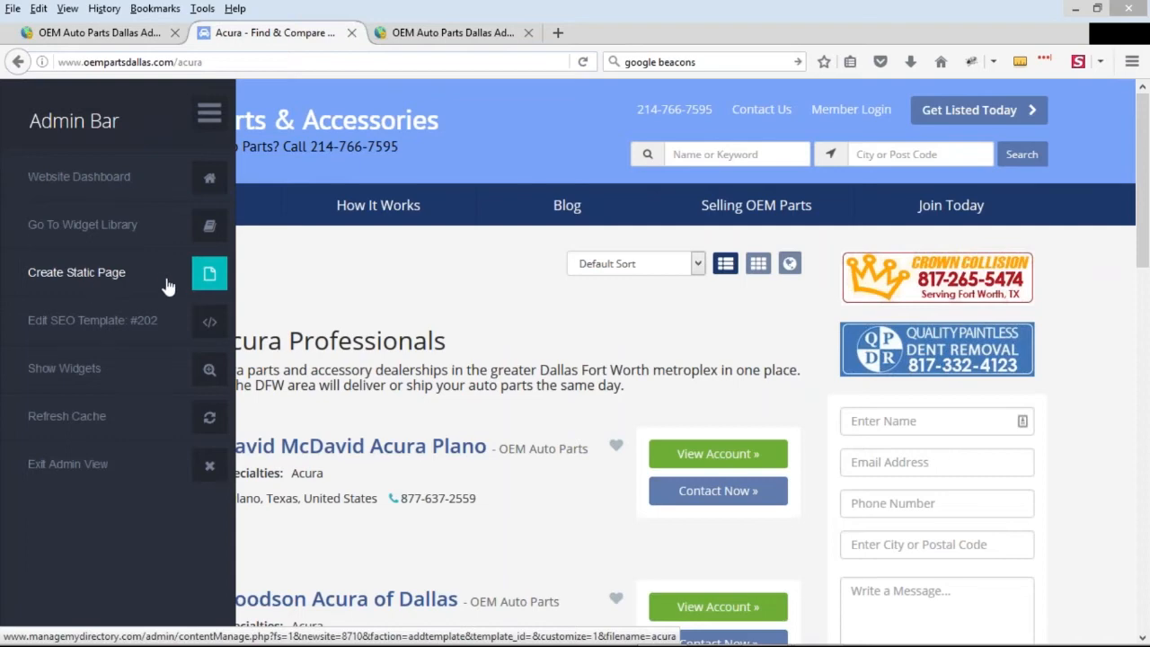
Reload the public Acura page and examine its title, subtitle and dealer listings
{"action": "left_click", "coordinate": [583, 63]}
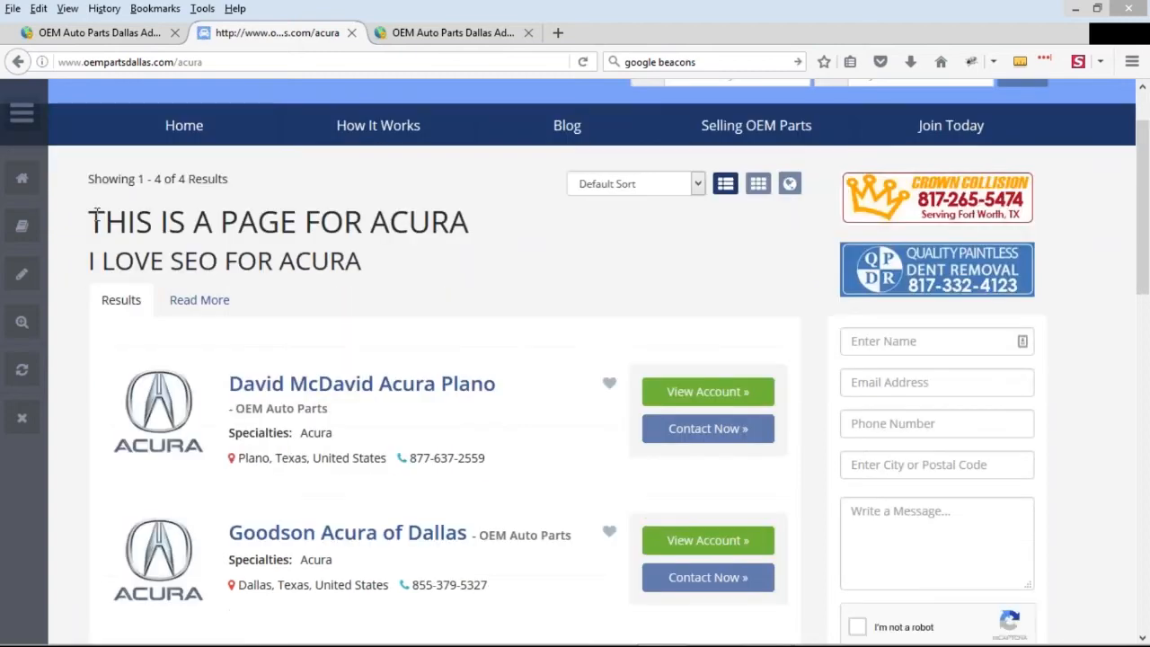
{"action": "left_click_drag", "start_coordinate": [90, 220], "coordinate": [452, 220]}
{"action": "left_click_drag", "start_coordinate": [91, 254], "coordinate": [363, 261]}
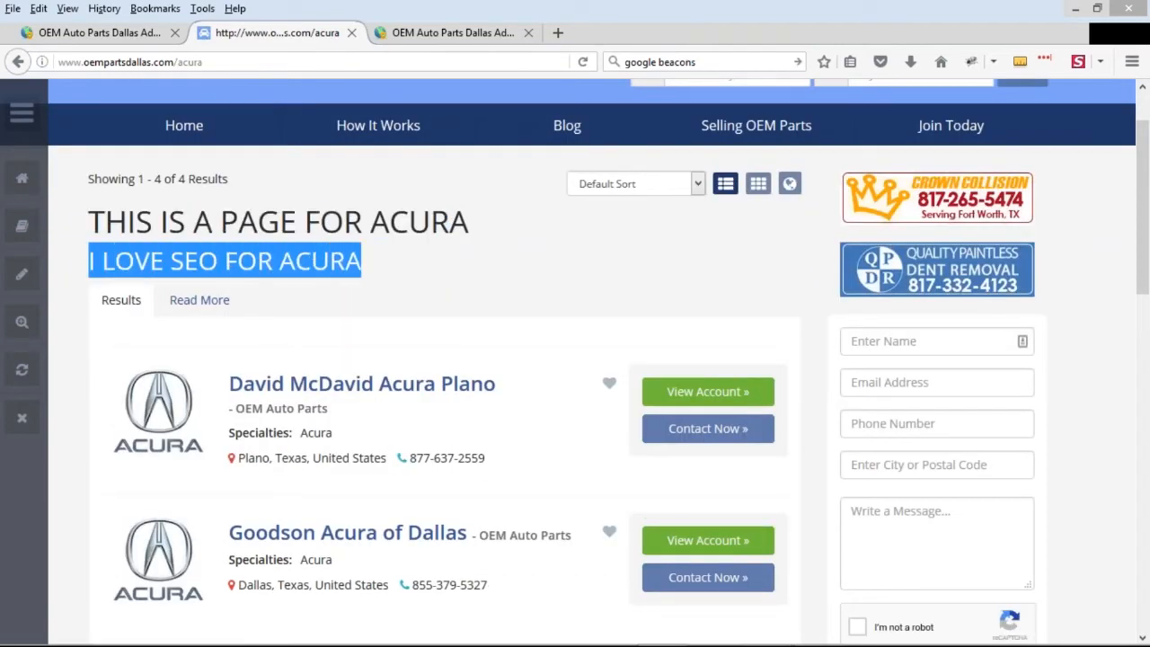
{"action": "scroll", "coordinate": [352, 326], "scroll_direction": "down", "scroll_amount": 6}
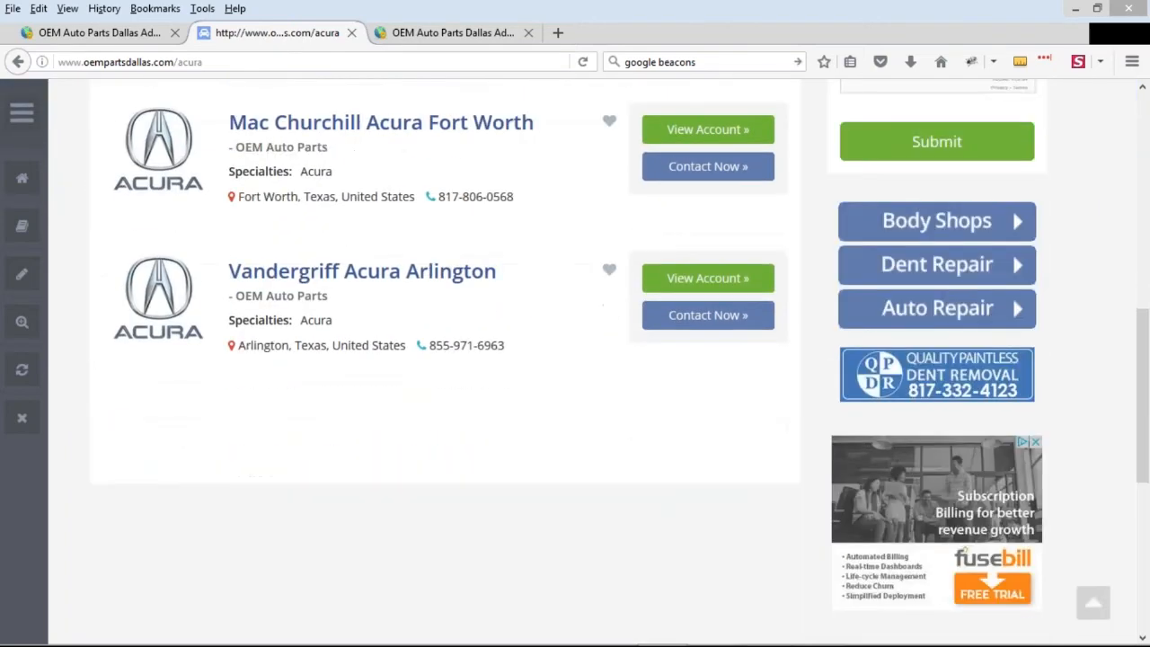
{"action": "scroll", "coordinate": [351, 326], "scroll_direction": "up", "scroll_amount": 4}
{"action": "scroll", "coordinate": [472, 406], "scroll_direction": "up", "scroll_amount": 3}
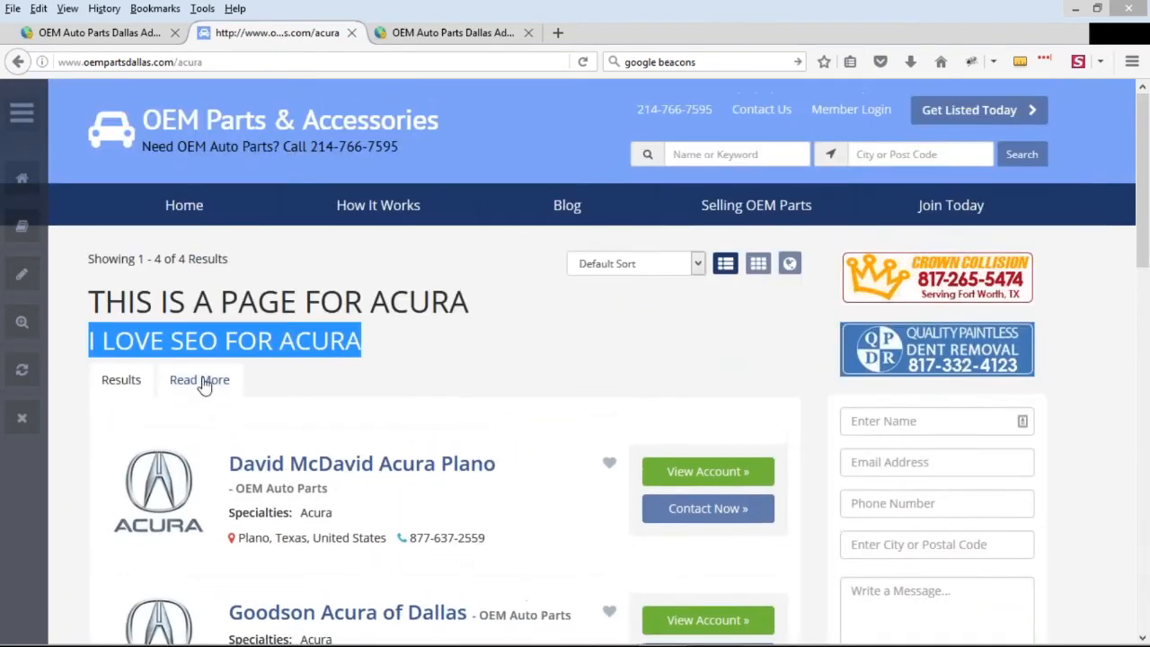
Open the Read More content on the public Acura page and read its text
{"action": "left_click", "coordinate": [200, 381]}
{"action": "left_click_drag", "start_coordinate": [101, 418], "coordinate": [442, 422]}
{"action": "left_click", "coordinate": [424, 428]}
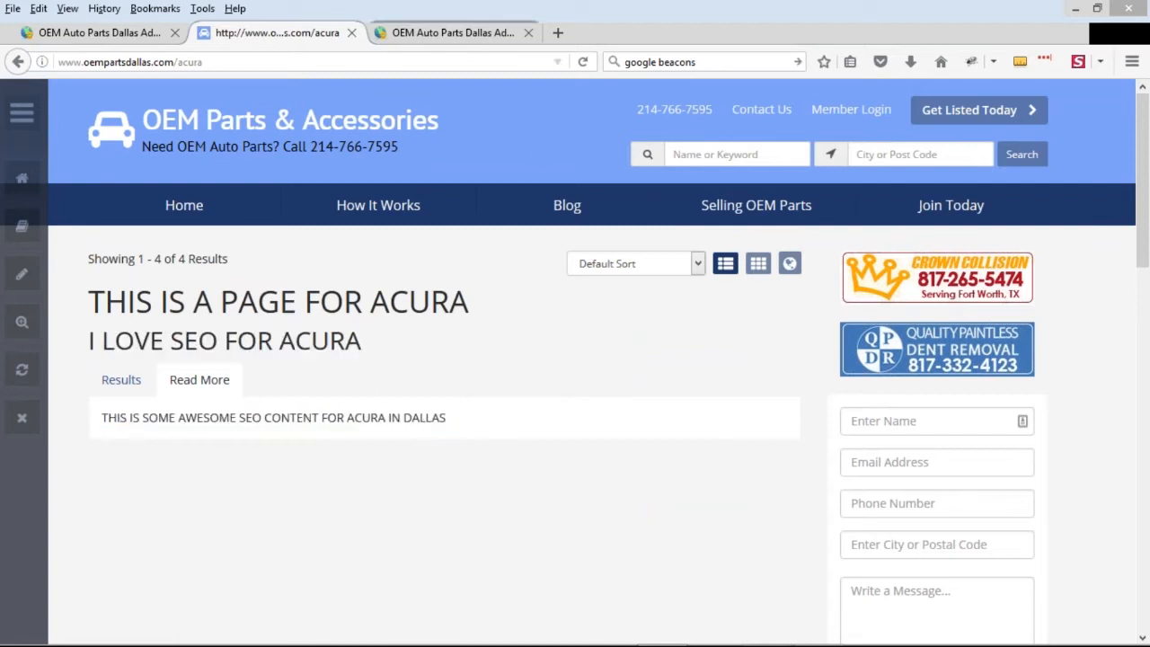
Return to the Acura web page editor and examine its SEO body content, especially the words ACURA IN DALLAS
{"action": "left_click", "coordinate": [445, 34]}
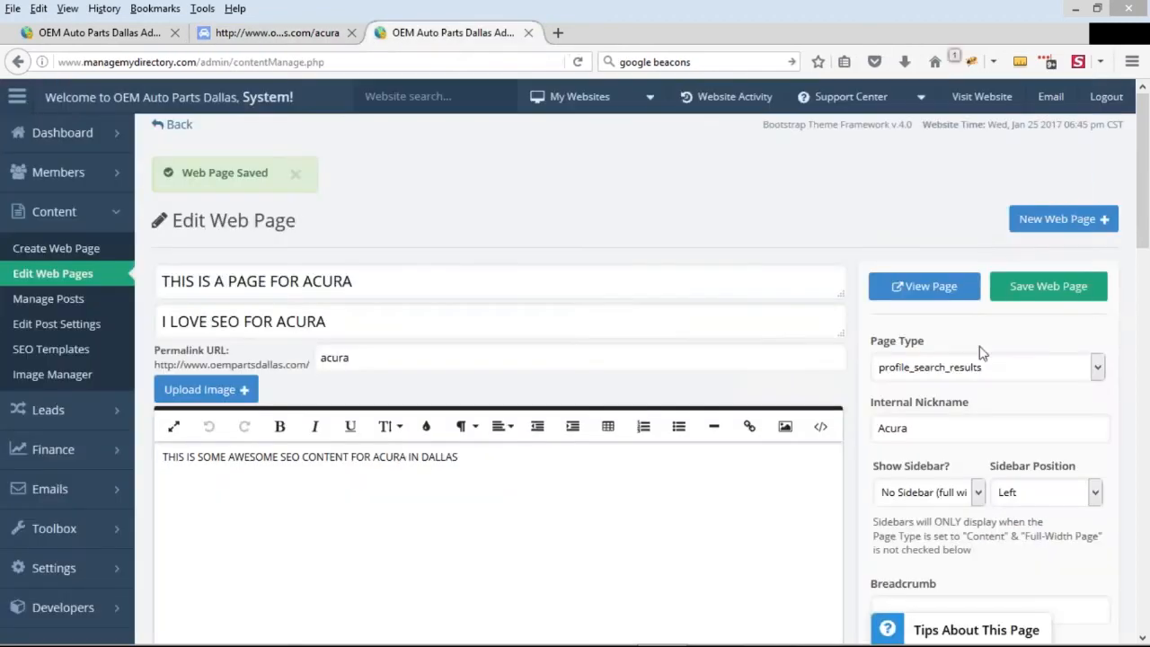
{"action": "scroll", "coordinate": [930, 316], "scroll_direction": "down", "scroll_amount": 2}
{"action": "scroll", "coordinate": [930, 314], "scroll_direction": "down", "scroll_amount": 2}
{"action": "left_click_drag", "start_coordinate": [518, 319], "coordinate": [156, 301]}
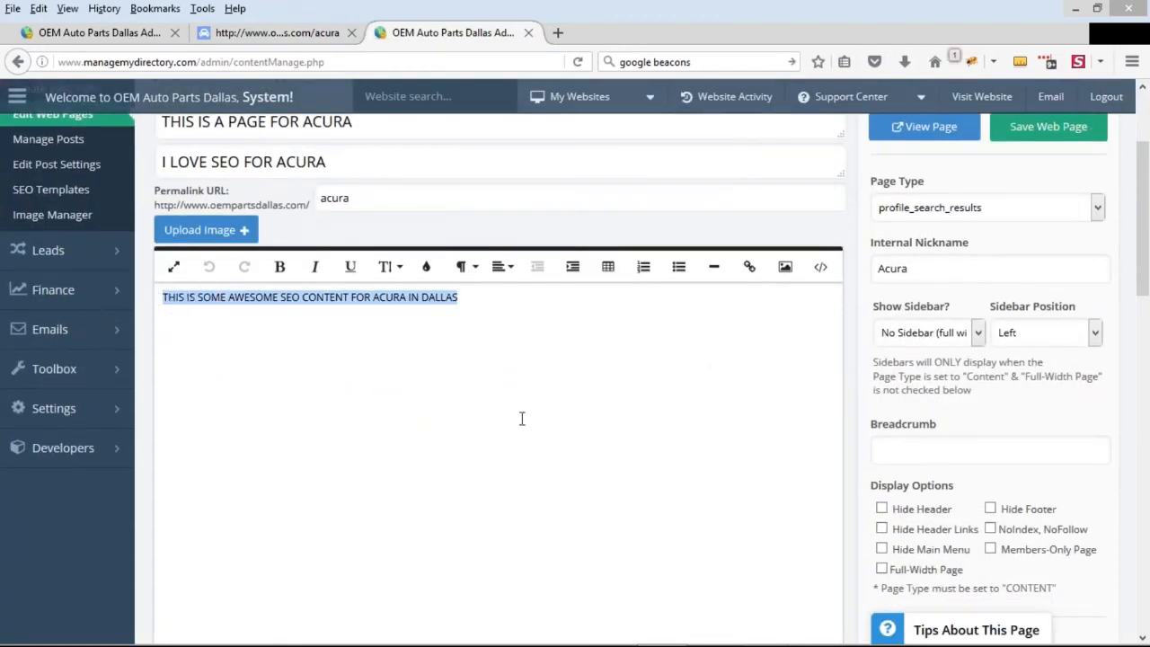
{"action": "left_click", "coordinate": [392, 296]}
{"action": "left_click_drag", "start_coordinate": [373, 296], "coordinate": [460, 298]}
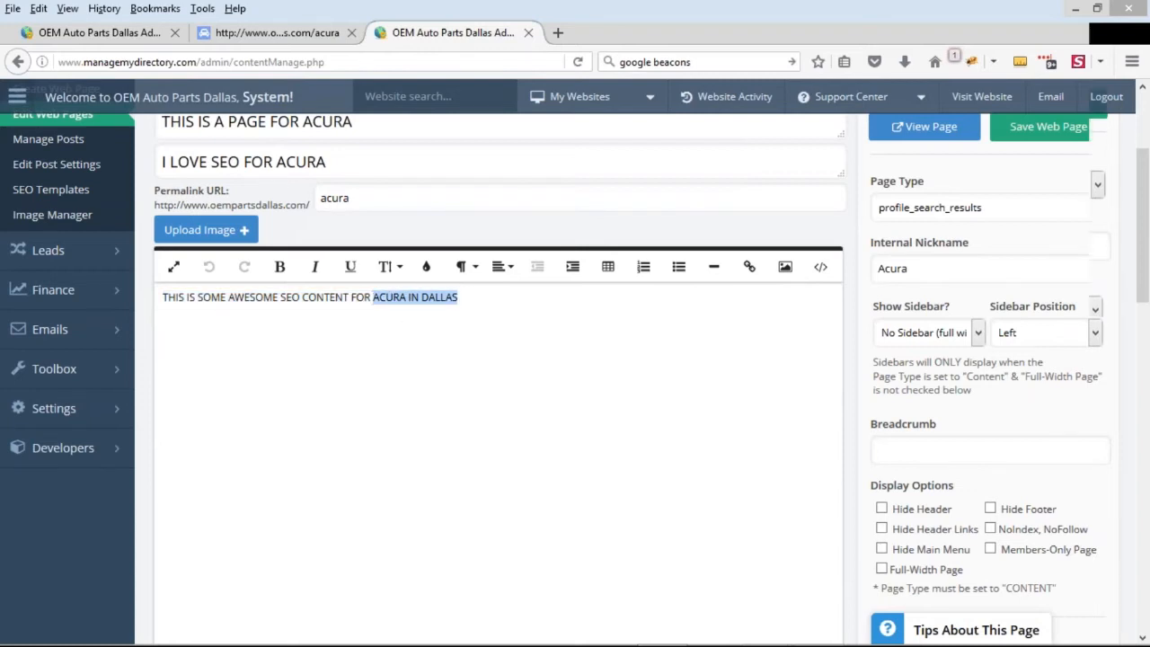
Enter Acura Dallas as the page meta title in the Acura page's SEO meta details
{"action": "scroll", "coordinate": [783, 405], "scroll_direction": "down", "scroll_amount": 4}
{"action": "left_click", "coordinate": [944, 338]}
{"action": "type", "text": "Acru"}
{"action": "type", "text": "ura"}
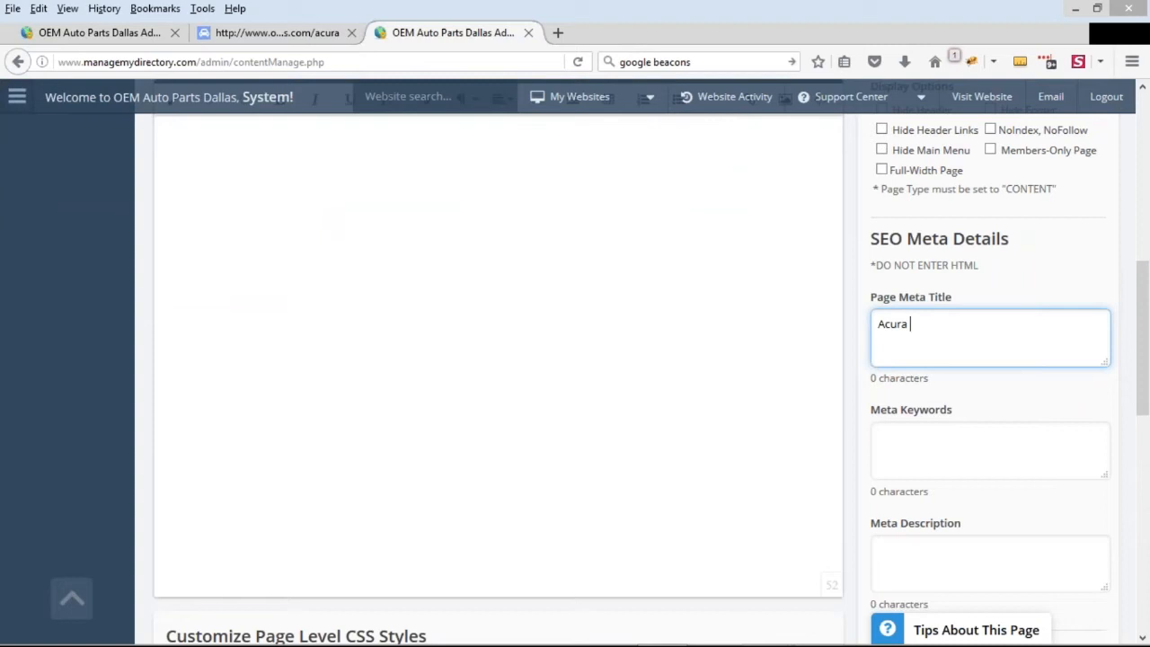
{"action": "type", "text": "Dallas"}
Review the meta title, keywords and description fields, save the Acura web page and view its public page
{"action": "left_click_drag", "start_coordinate": [873, 303], "coordinate": [940, 378]}
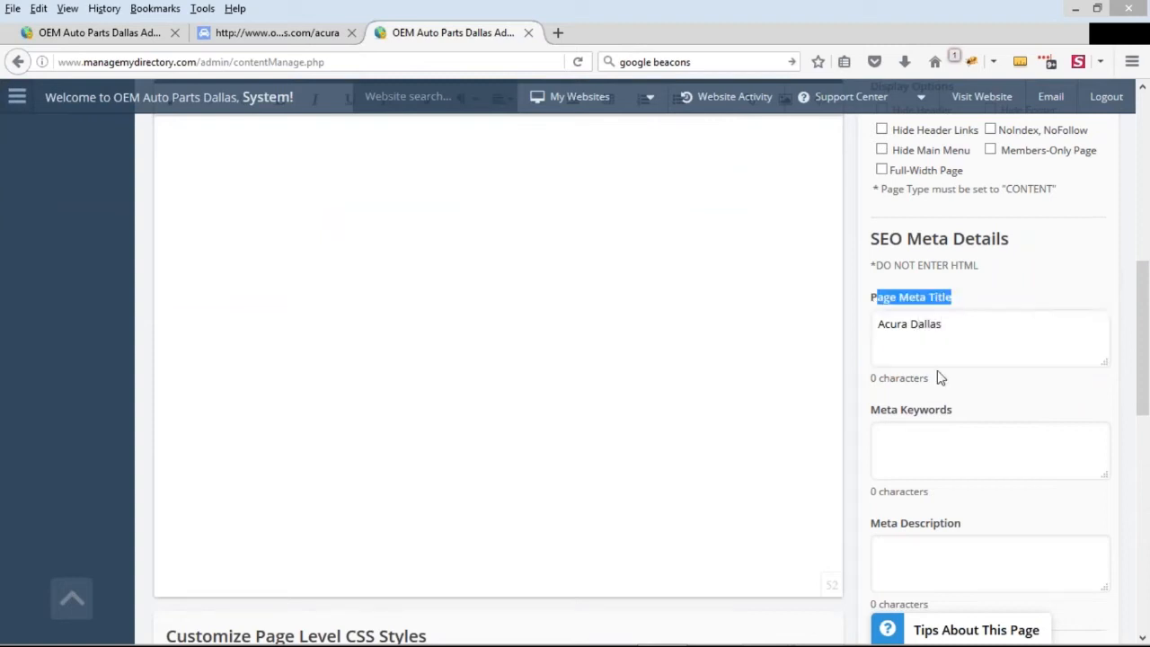
{"action": "left_click_drag", "start_coordinate": [896, 419], "coordinate": [956, 420]}
{"action": "scroll", "coordinate": [957, 427], "scroll_direction": "down", "scroll_amount": 2}
{"action": "left_click_drag", "start_coordinate": [899, 446], "coordinate": [933, 444]}
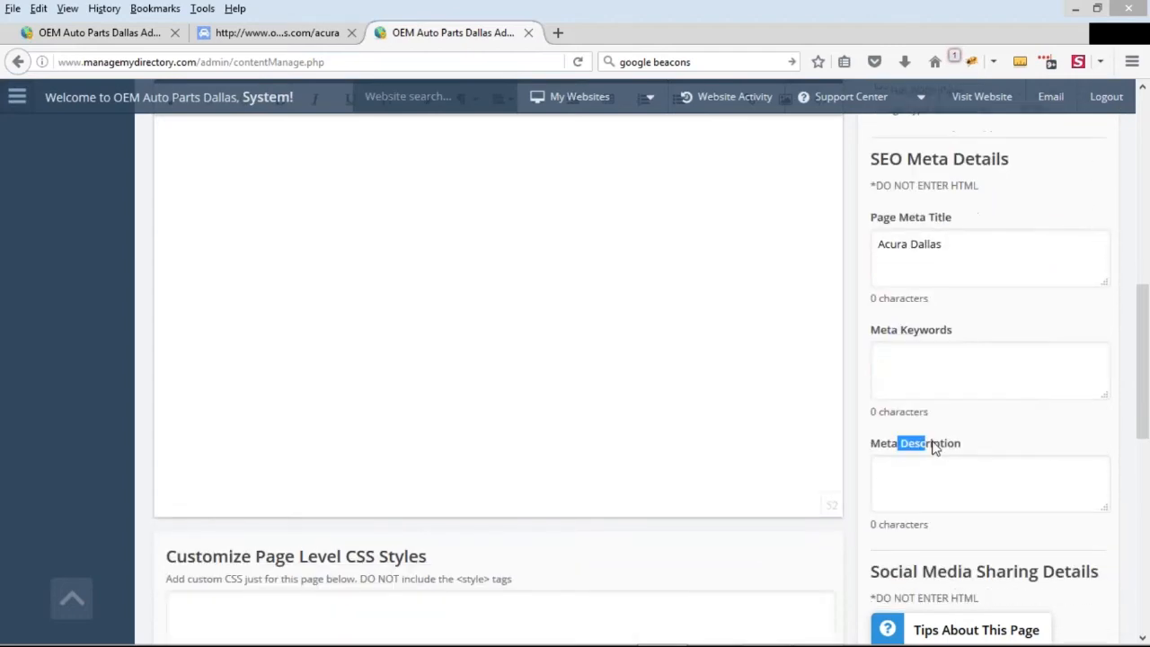
{"action": "scroll", "coordinate": [978, 480], "scroll_direction": "up", "scroll_amount": 9}
{"action": "left_click", "coordinate": [1048, 286]}
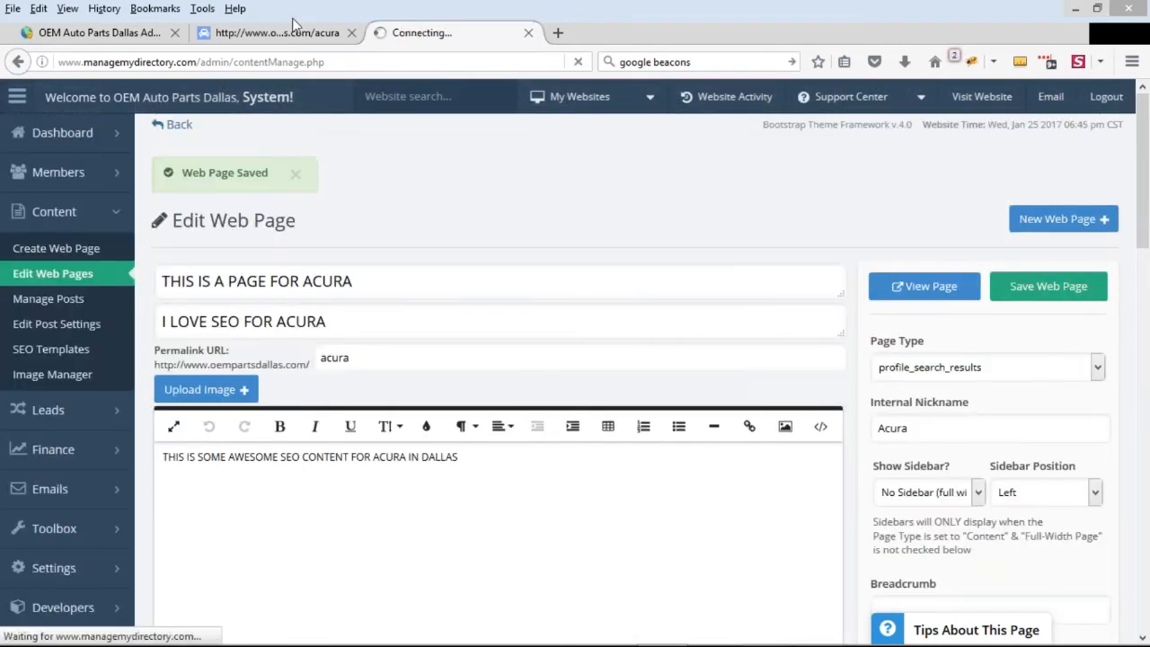
{"action": "left_click", "coordinate": [277, 33]}
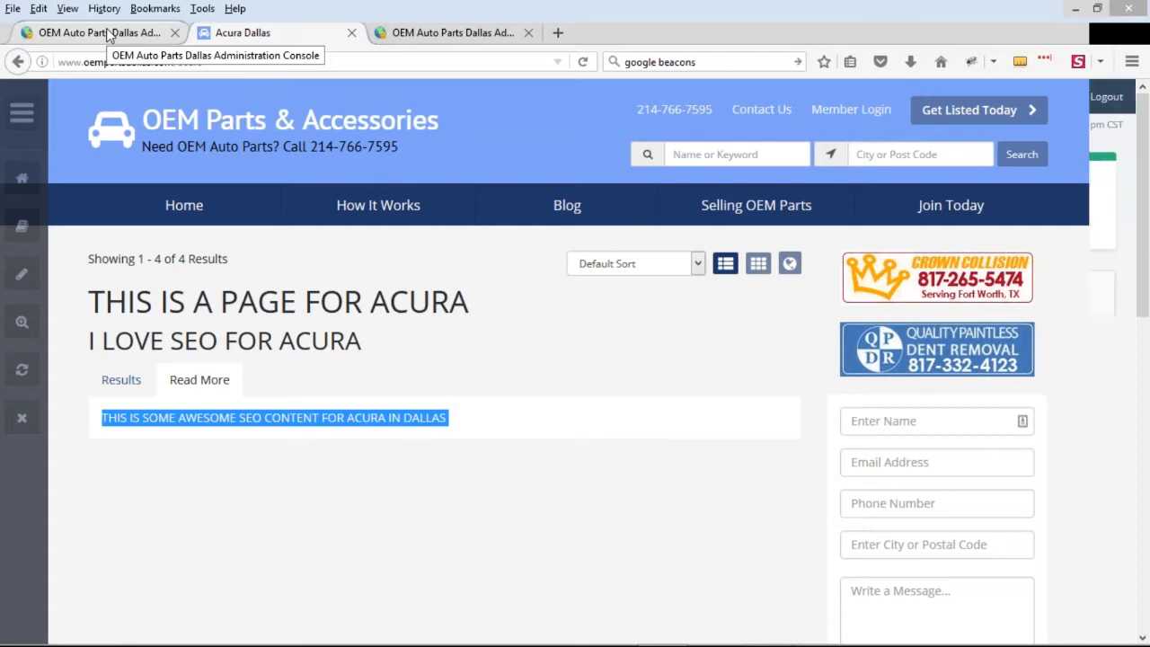
Open the list of editable web pages in the admin console and look through its entries for the Acura page
{"action": "left_click", "coordinate": [101, 32]}
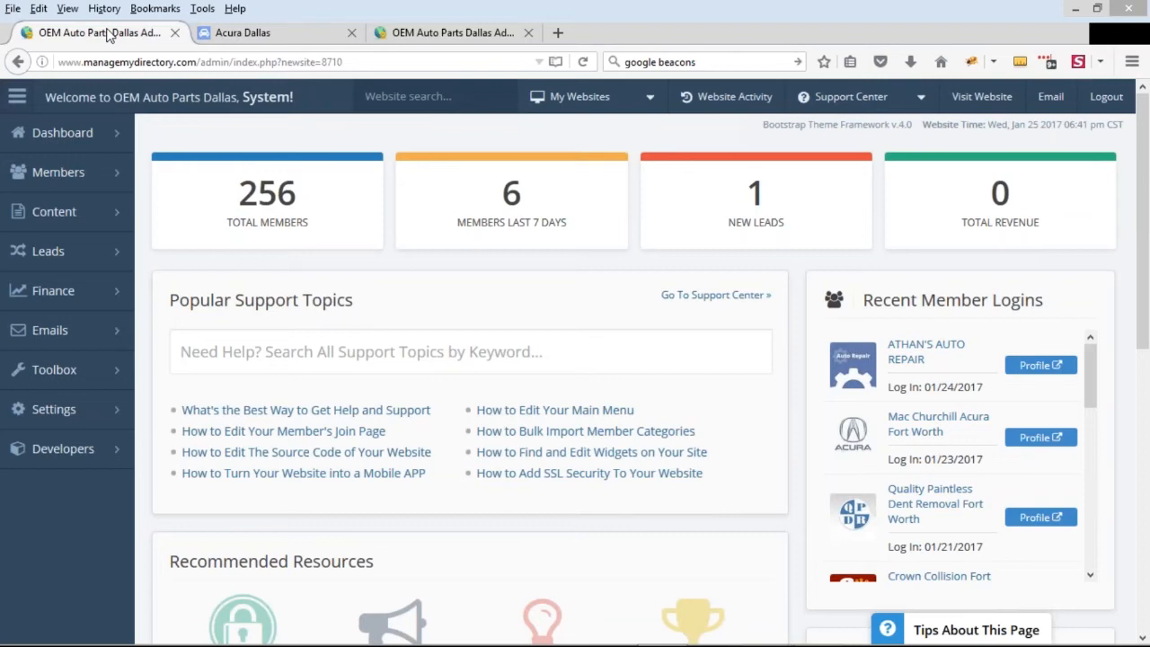
{"action": "mouse_move", "coordinate": [92, 218]}
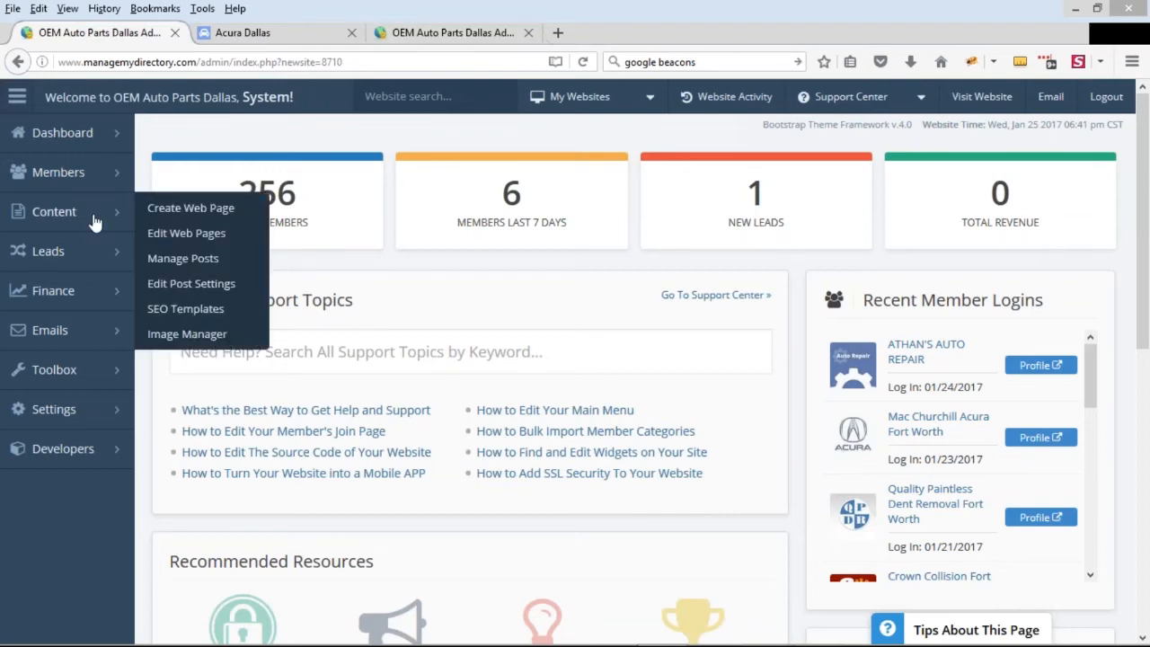
{"action": "left_click", "coordinate": [186, 233]}
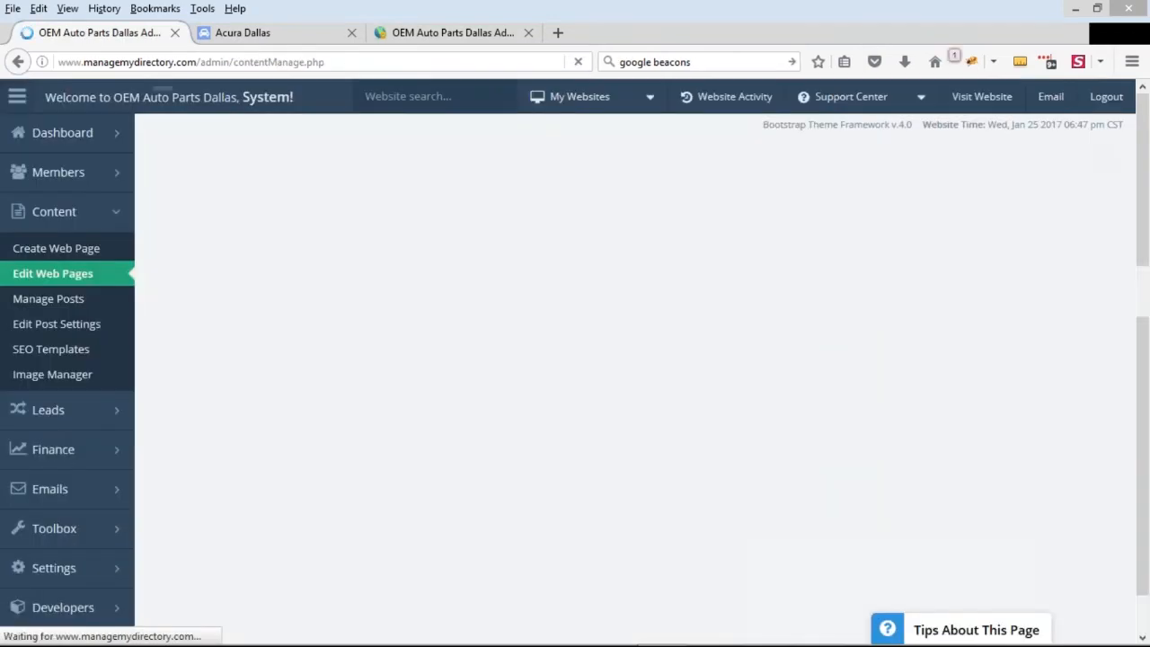
{"action": "scroll", "coordinate": [529, 290], "scroll_direction": "down", "scroll_amount": 4}
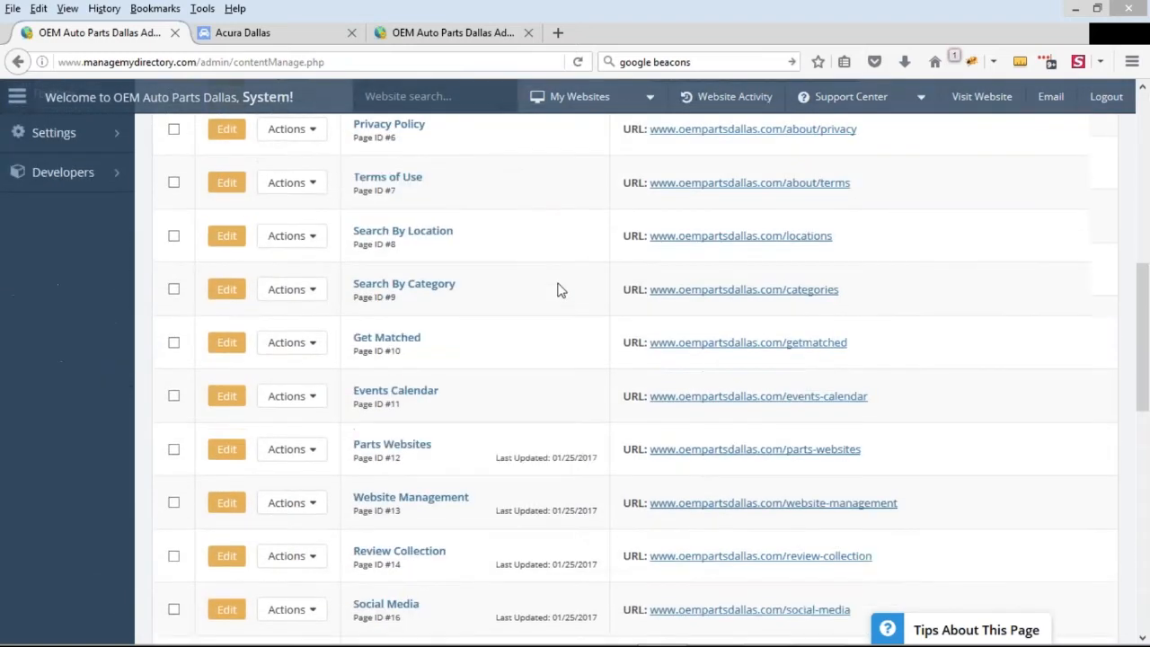
{"action": "scroll", "coordinate": [558, 290], "scroll_direction": "down", "scroll_amount": 5}
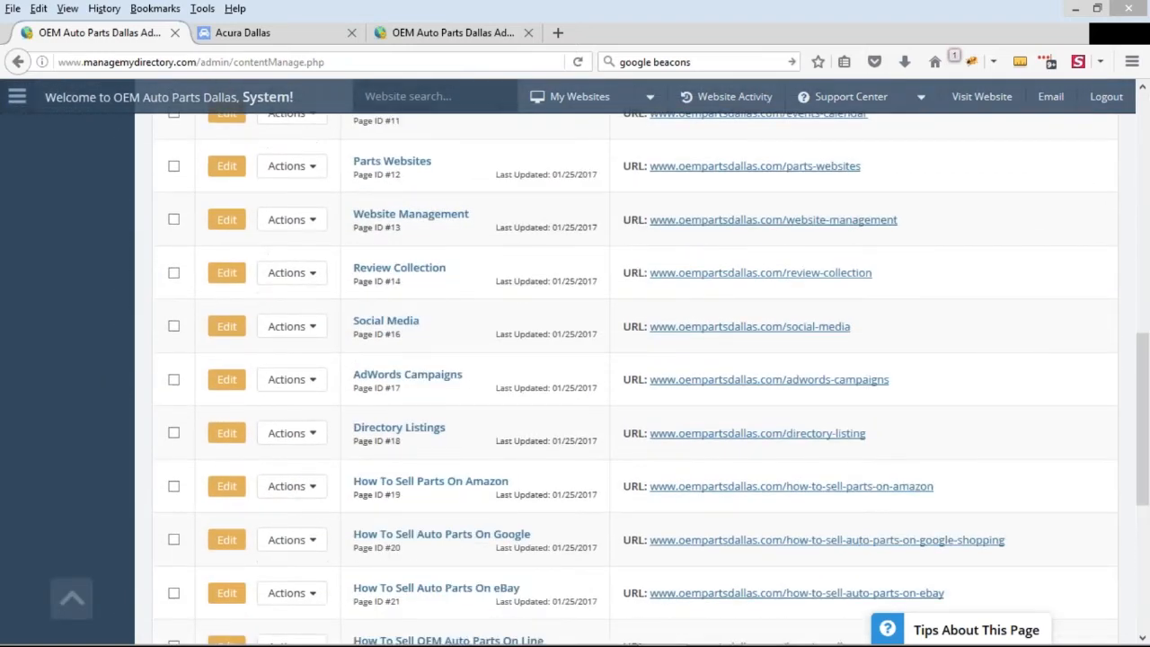
{"action": "scroll", "coordinate": [584, 259], "scroll_direction": "down", "scroll_amount": 5}
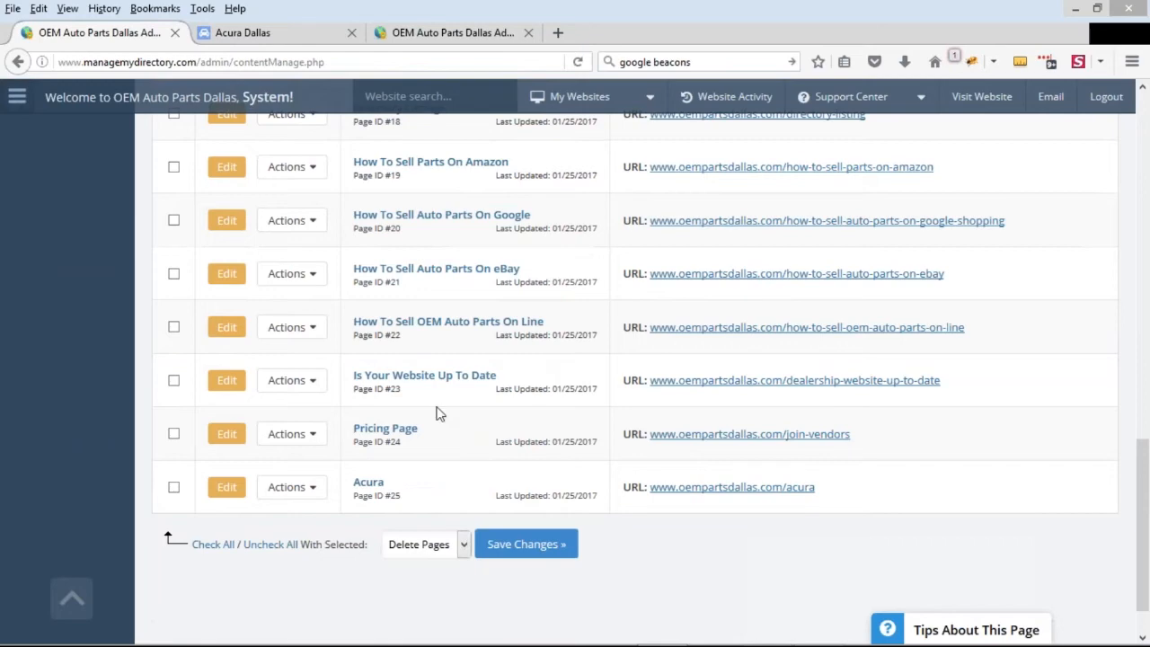
{"action": "scroll", "coordinate": [606, 390], "scroll_direction": "up", "scroll_amount": 20}
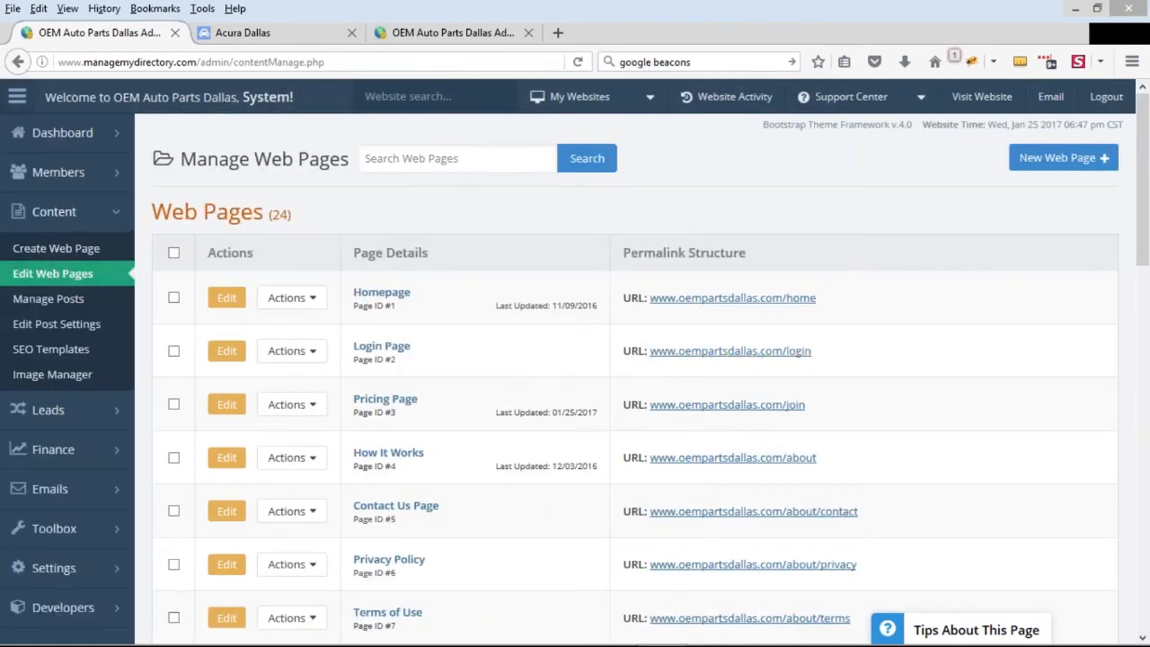
Delete the Acura web page from the web pages list and confirm the deletion
{"action": "scroll", "coordinate": [565, 311], "scroll_direction": "down", "scroll_amount": 10}
{"action": "left_click", "coordinate": [285, 437]}
{"action": "left_click", "coordinate": [286, 437]}
{"action": "left_click", "coordinate": [270, 438]}
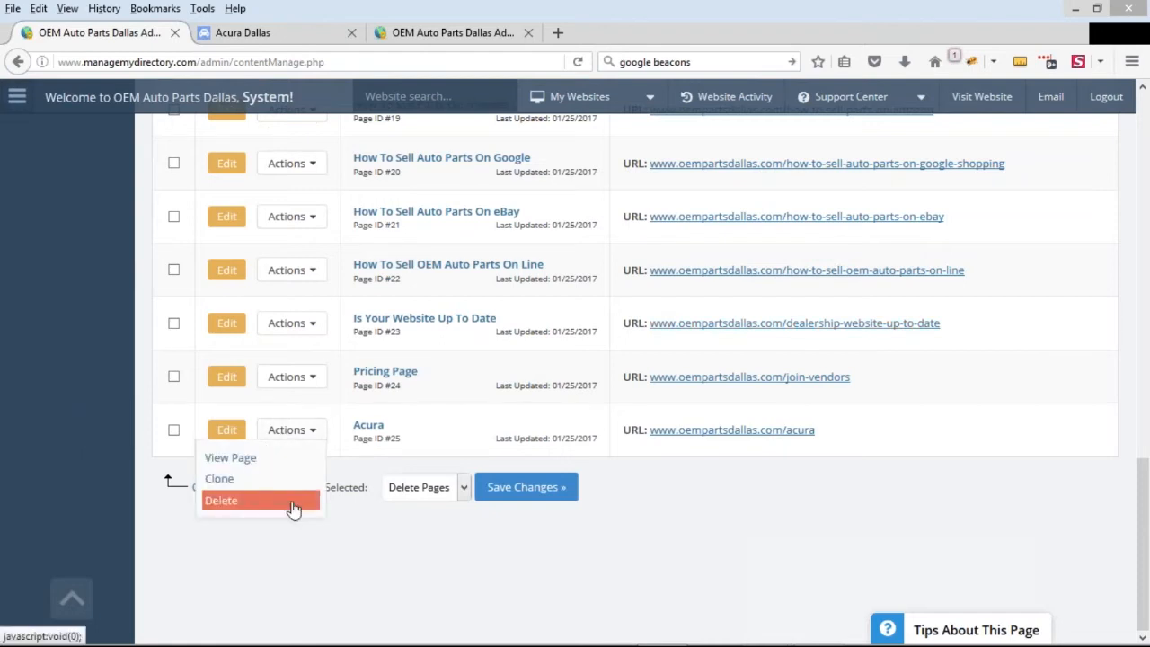
{"action": "left_click", "coordinate": [293, 509]}
{"action": "left_click", "coordinate": [477, 426]}
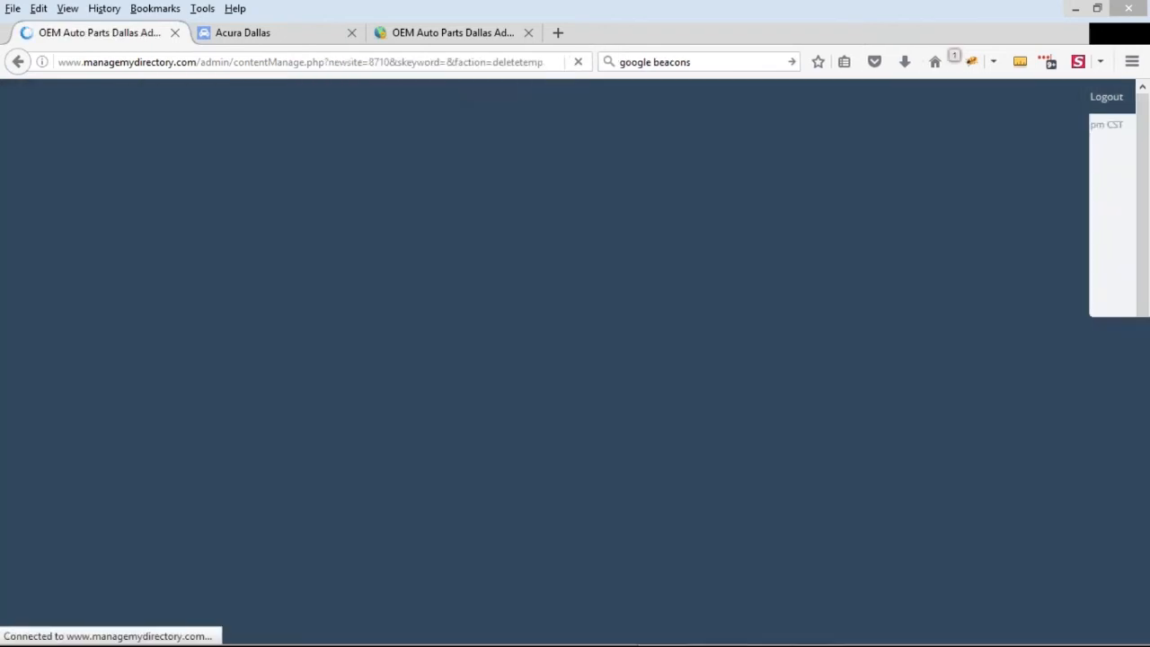
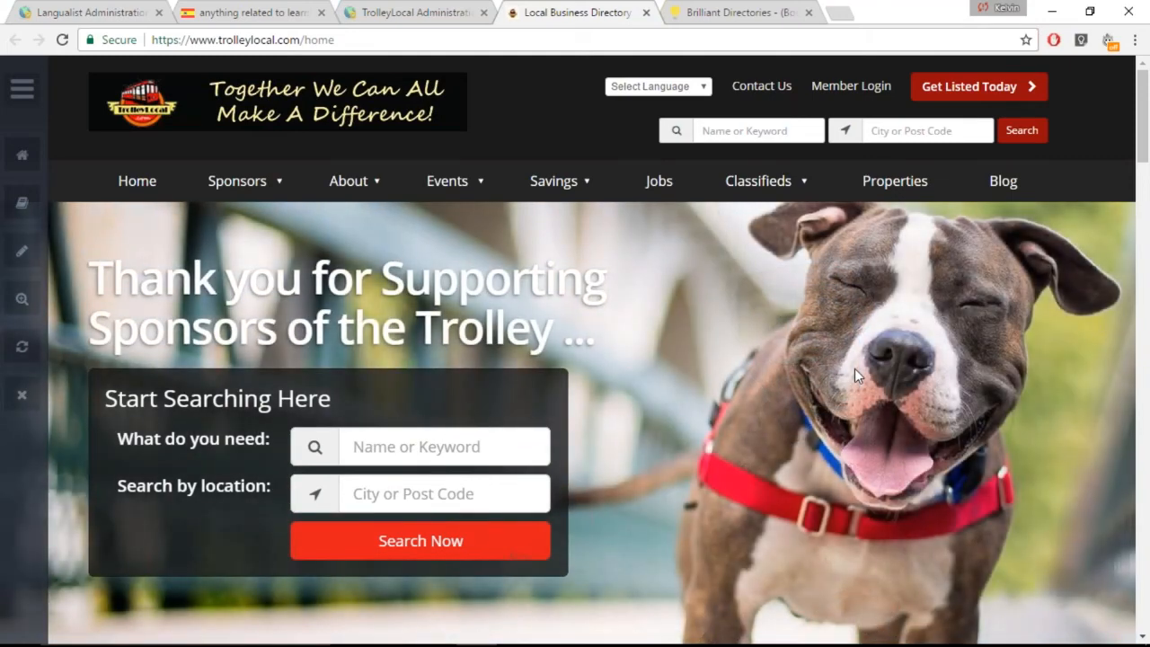
Open the TrolleyLocal site's blog page and check the post type permissions in the admin console's membership level settings
{"action": "left_click_drag", "start_coordinate": [337, 38], "coordinate": [304, 39]}
{"action": "type", "text": "blog"}
{"action": "key", "text": "Return"}
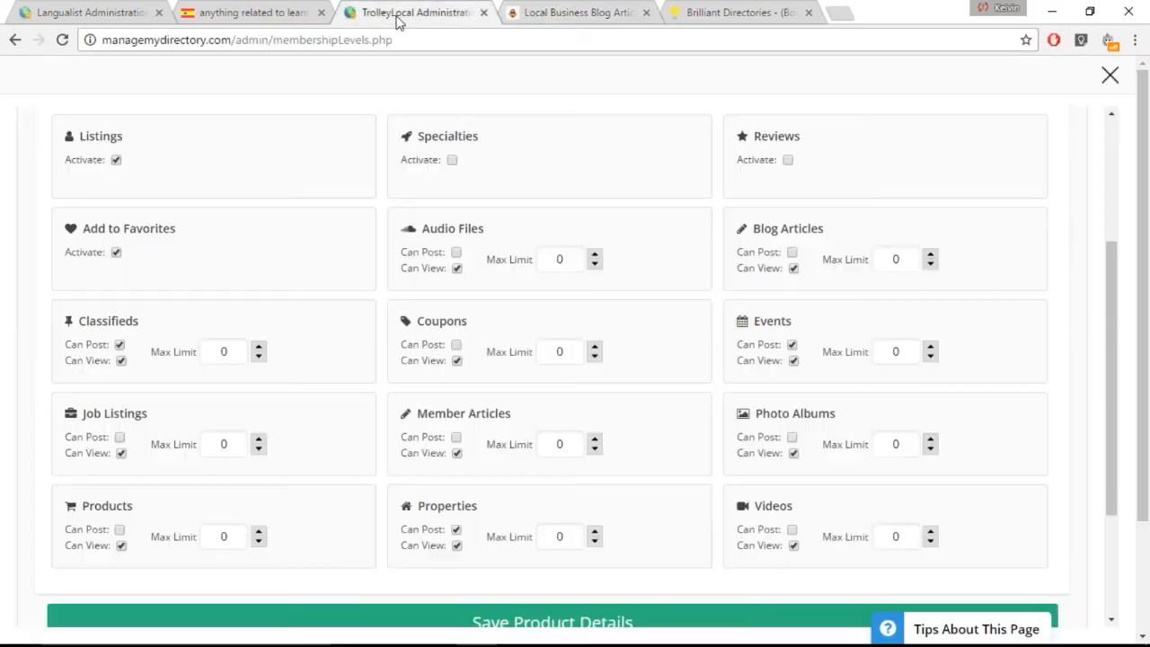
{"action": "left_click", "coordinate": [401, 16]}
Open the TrolleyLocal site's articles page and compare it with the Blog Articles entry in the membership level settings
{"action": "left_click", "coordinate": [539, 13]}
{"action": "double_click", "coordinate": [334, 39]}
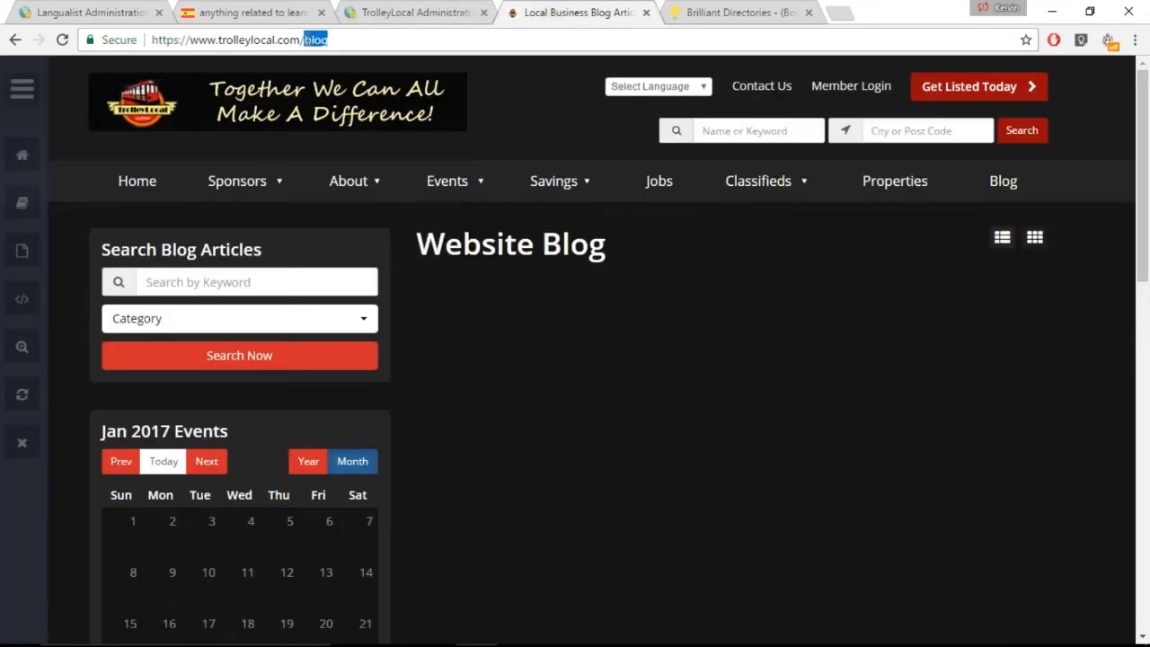
{"action": "type", "text": "articles"}
{"action": "key", "text": "Return"}
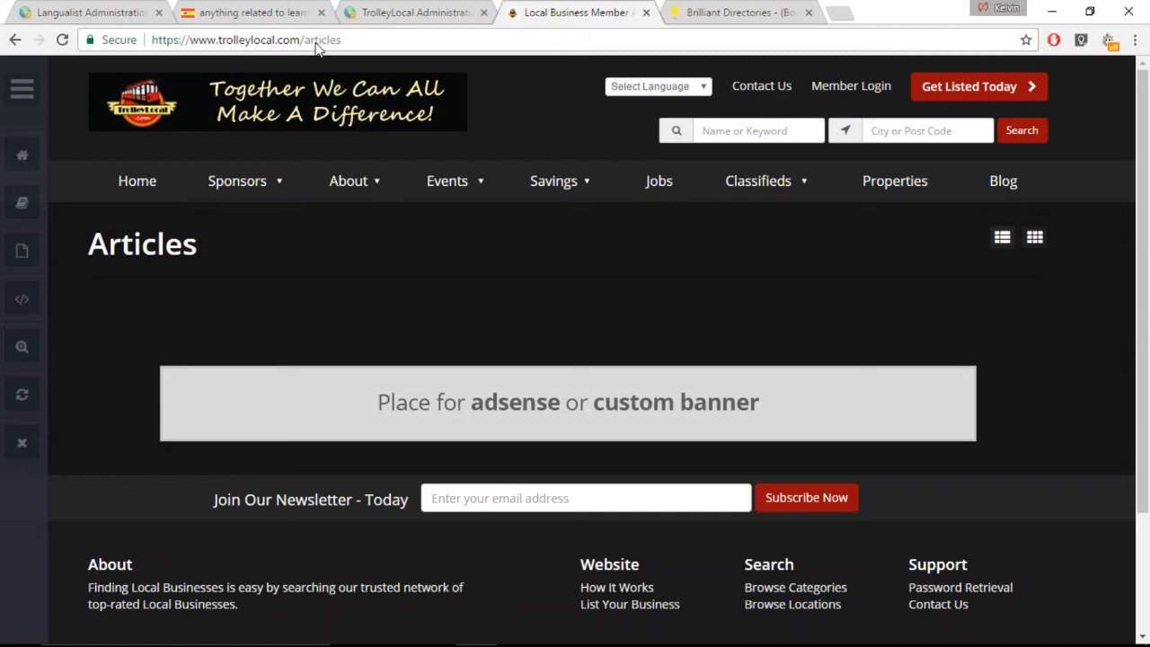
{"action": "left_click", "coordinate": [407, 14]}
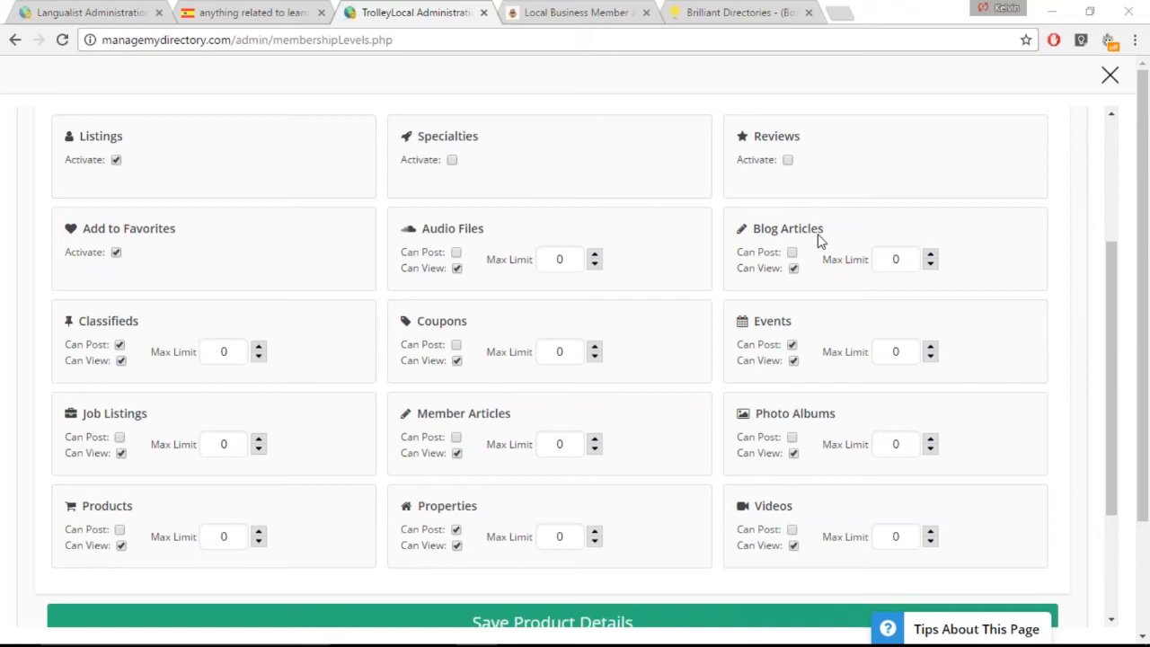
{"action": "left_click_drag", "start_coordinate": [820, 235], "coordinate": [760, 230]}
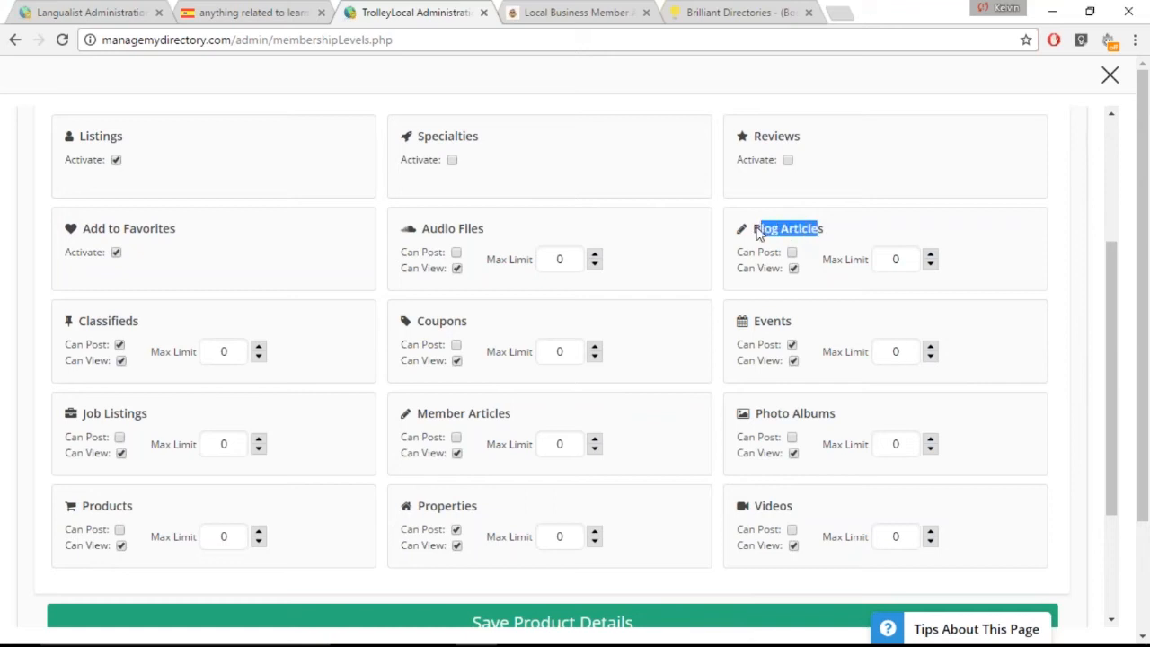
Open the example site boldbusinessdaily.com in place of the TrolleyLocal articles page
{"action": "left_click", "coordinate": [555, 14]}
{"action": "left_click", "coordinate": [522, 34]}
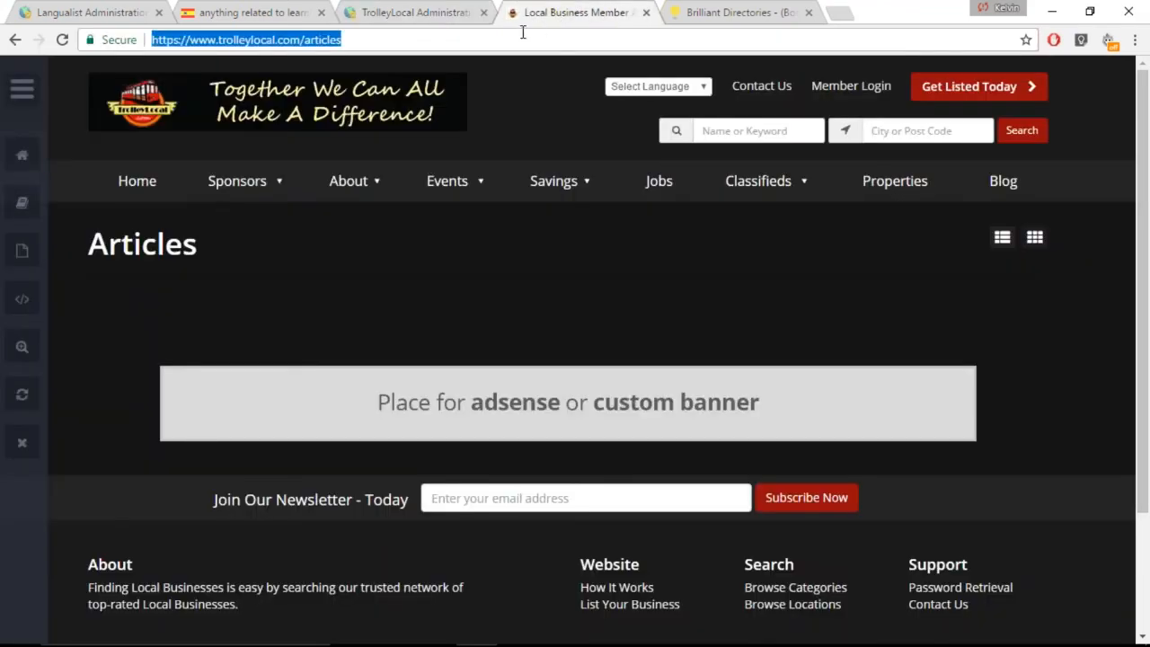
{"action": "type", "text": "bold"}
{"action": "key", "text": "Return"}
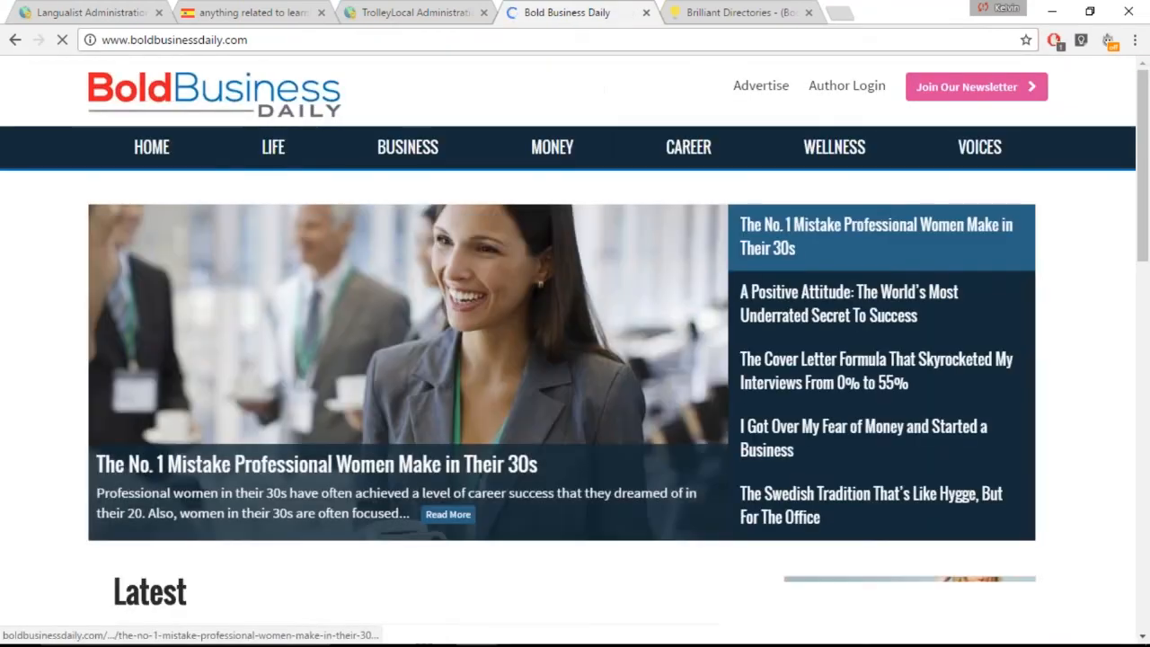
Preview several featured articles in the Bold Business Daily home page slider, including the professional women and positive attitude stories
{"action": "left_click", "coordinate": [762, 314]}
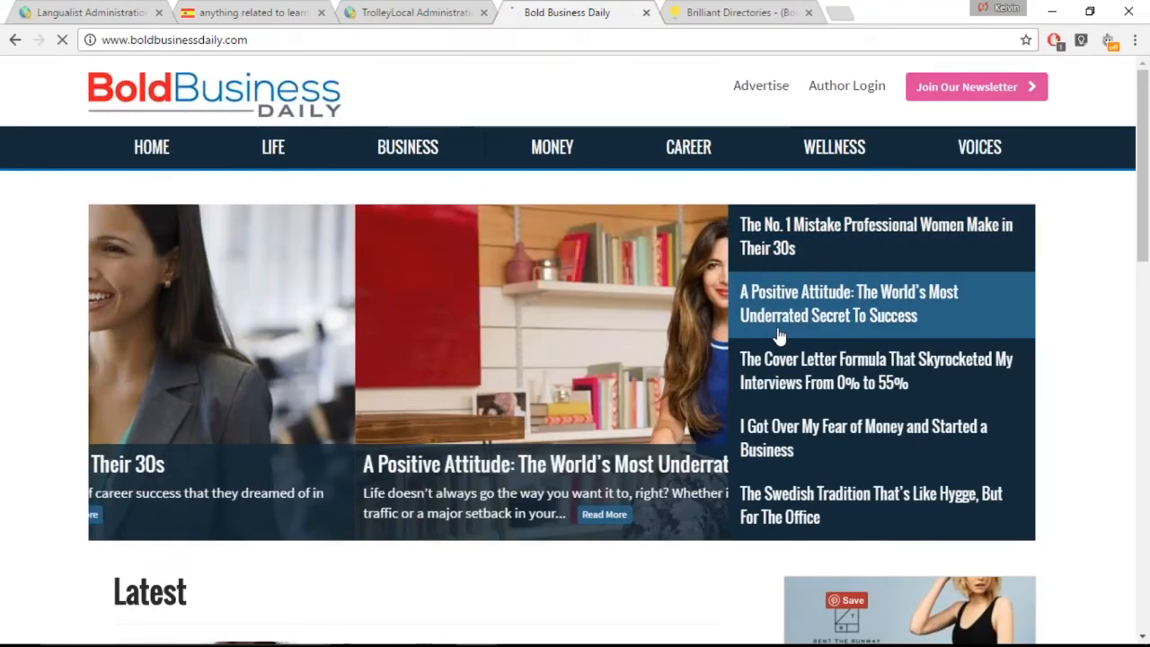
{"action": "left_click", "coordinate": [780, 364]}
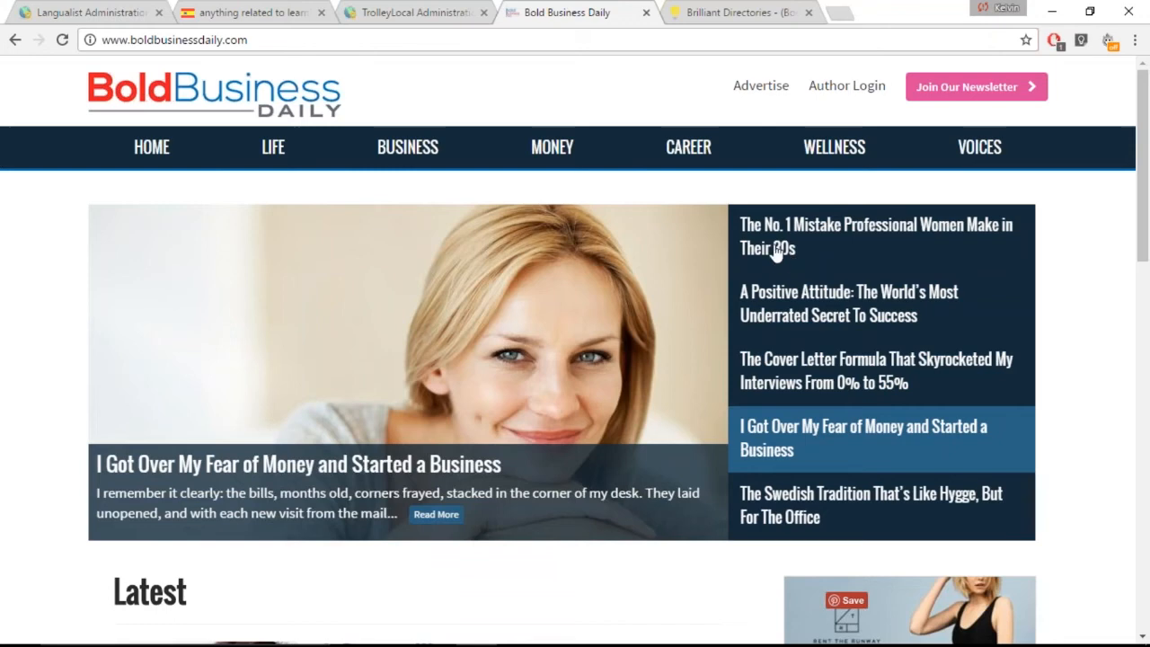
{"action": "left_click", "coordinate": [775, 250]}
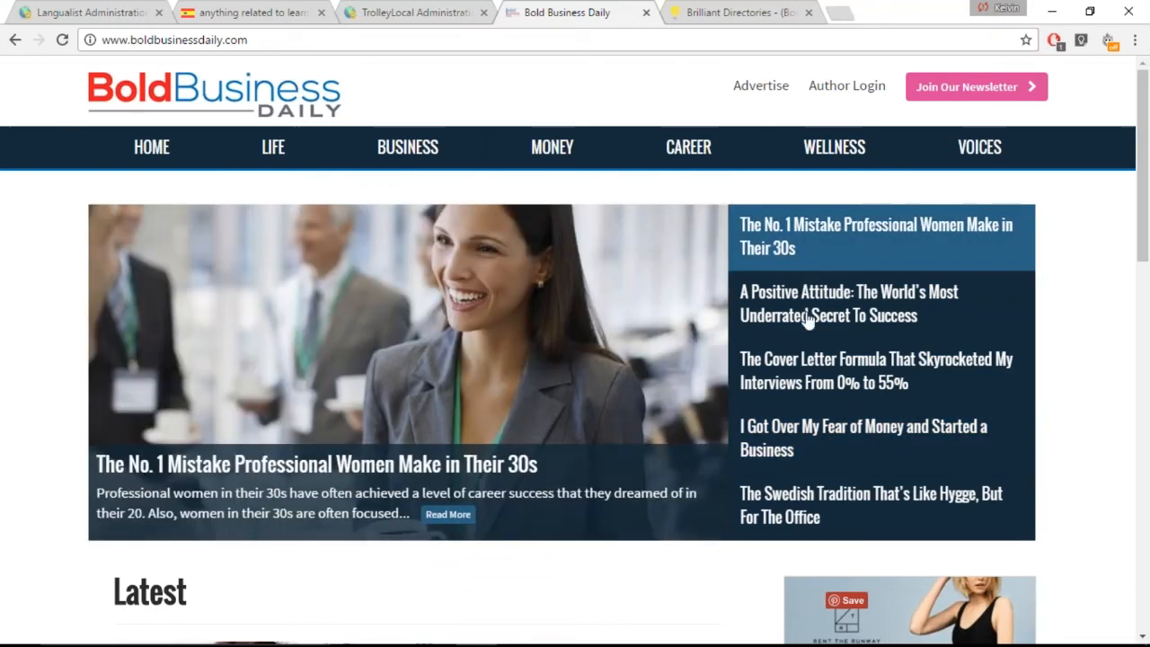
{"action": "left_click", "coordinate": [809, 320]}
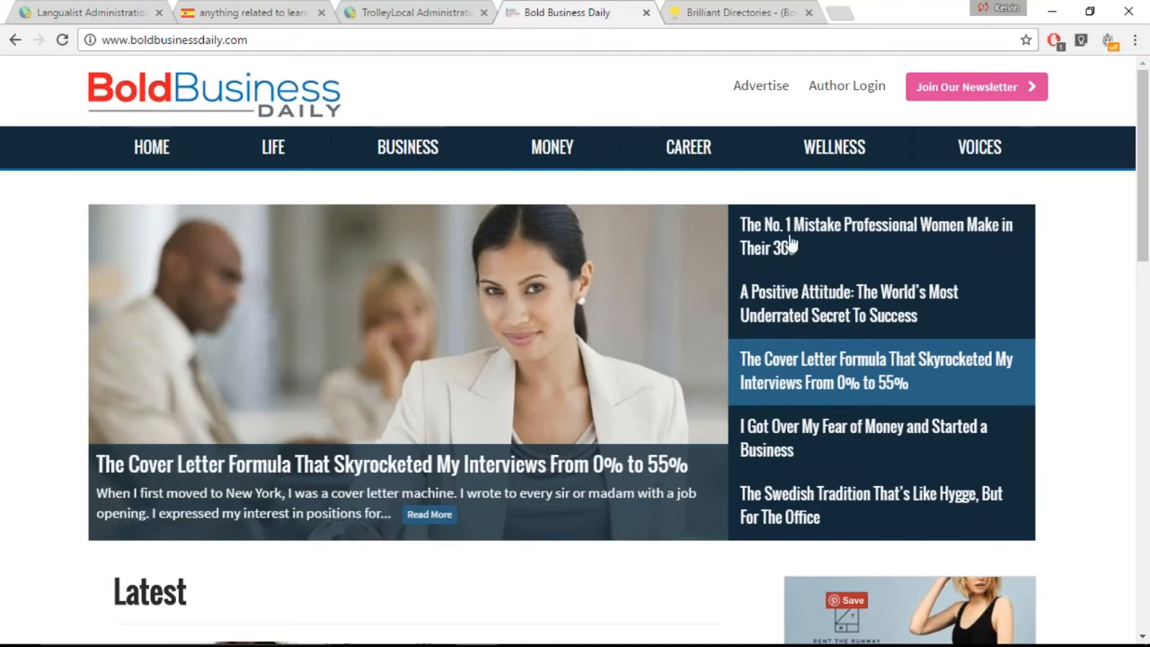
{"action": "left_click", "coordinate": [820, 241]}
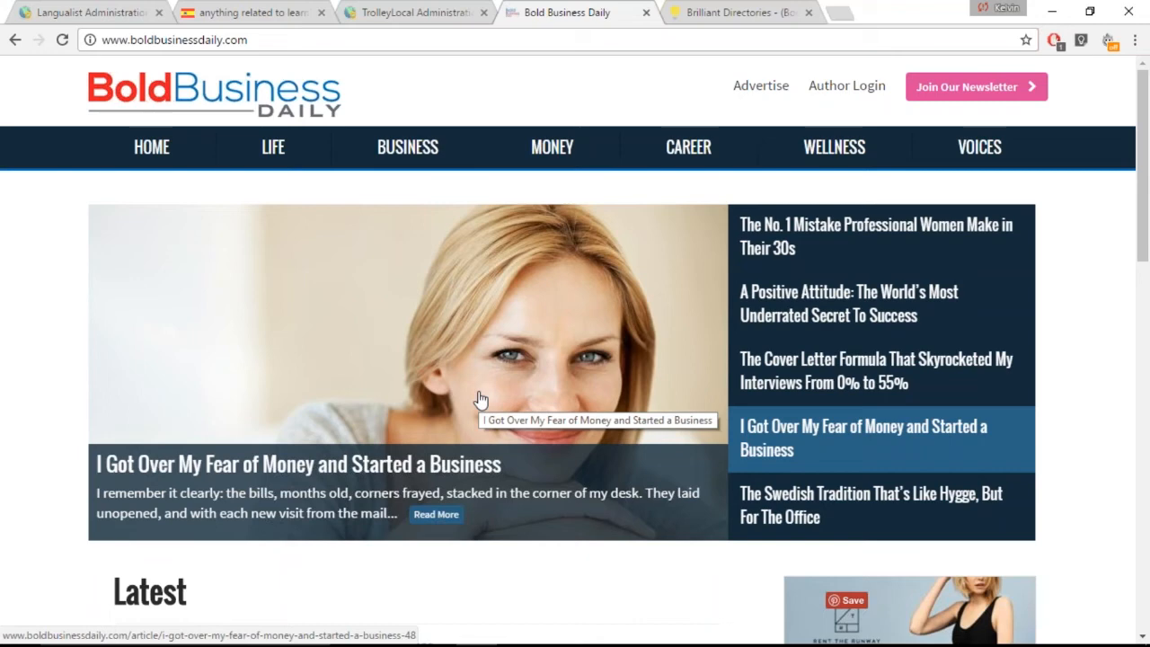
Open todocasacr.com, look through its blog post Consejos A La Hora De Construir, and return to TrolleyLocal's membership level settings
{"action": "left_click", "coordinate": [364, 39]}
{"action": "type", "text": "todocasacr"}
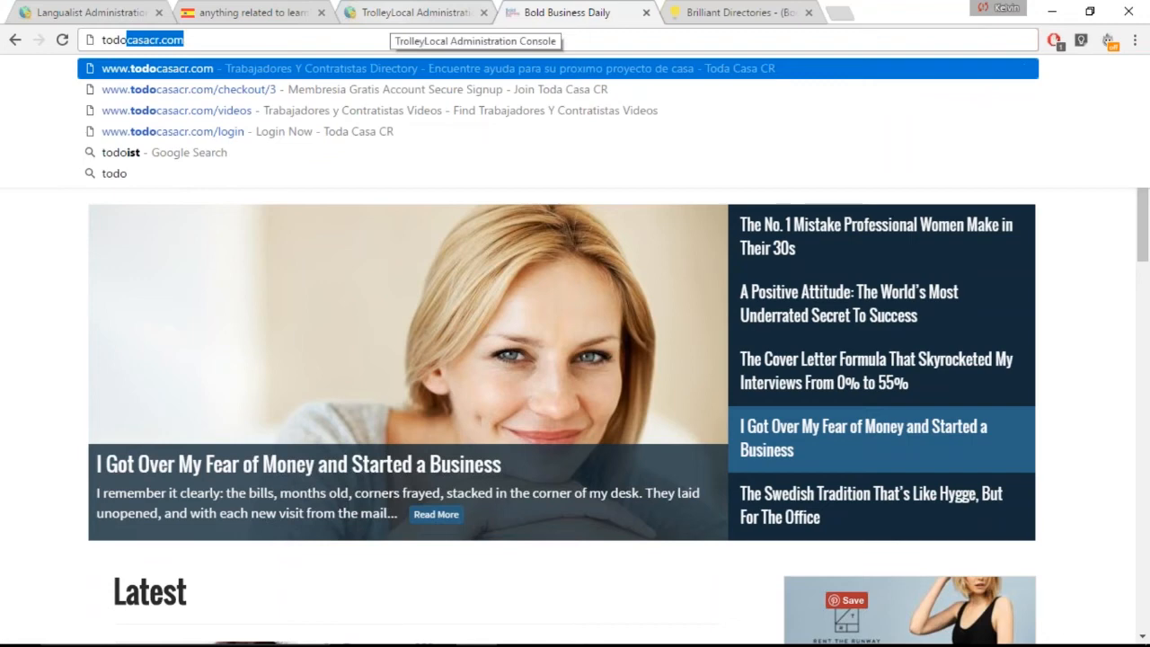
{"action": "key", "text": "Return"}
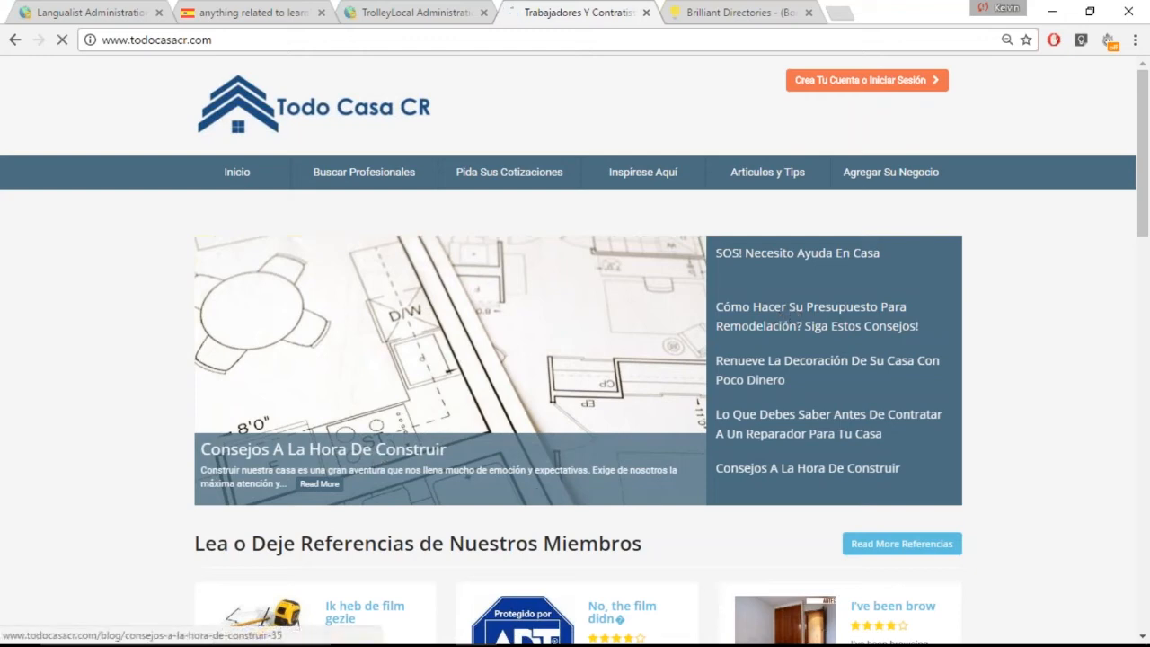
{"action": "left_click", "coordinate": [518, 486]}
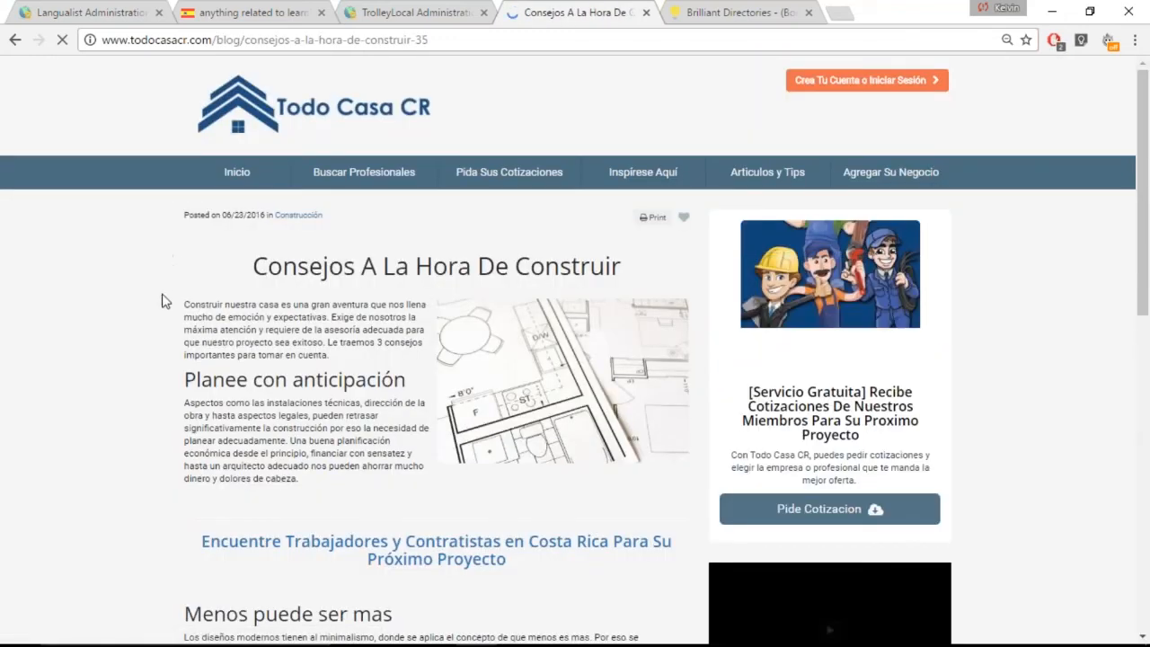
{"action": "scroll", "coordinate": [156, 330], "scroll_direction": "down", "scroll_amount": 1}
{"action": "scroll", "coordinate": [150, 363], "scroll_direction": "down", "scroll_amount": 15}
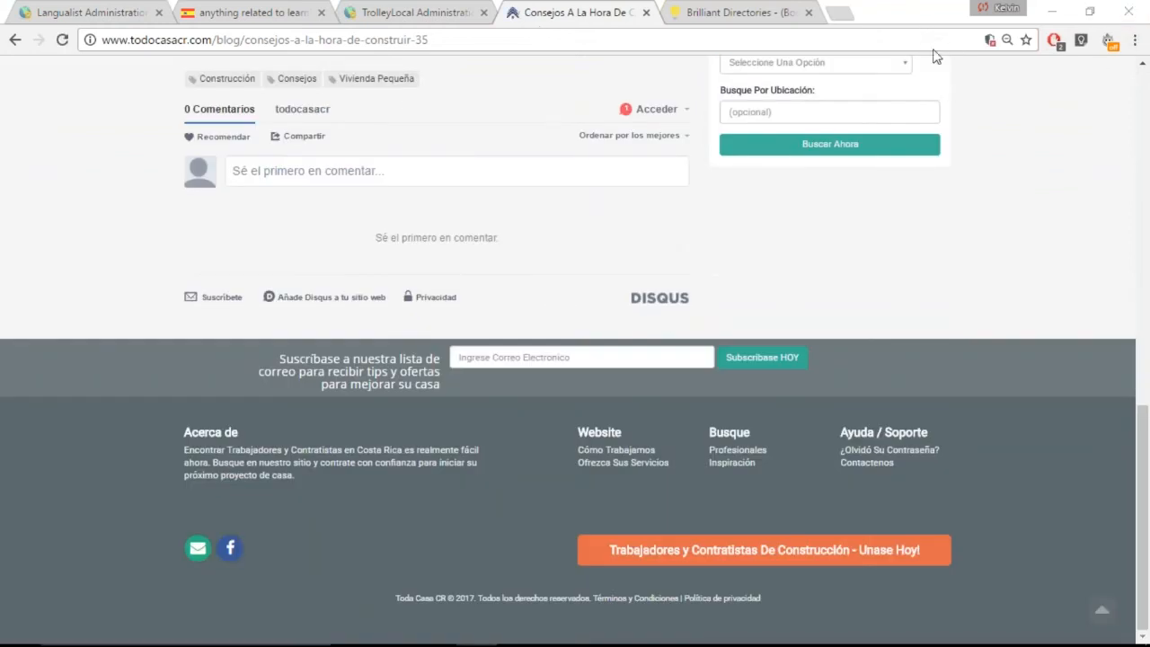
{"action": "left_click", "coordinate": [400, 14]}
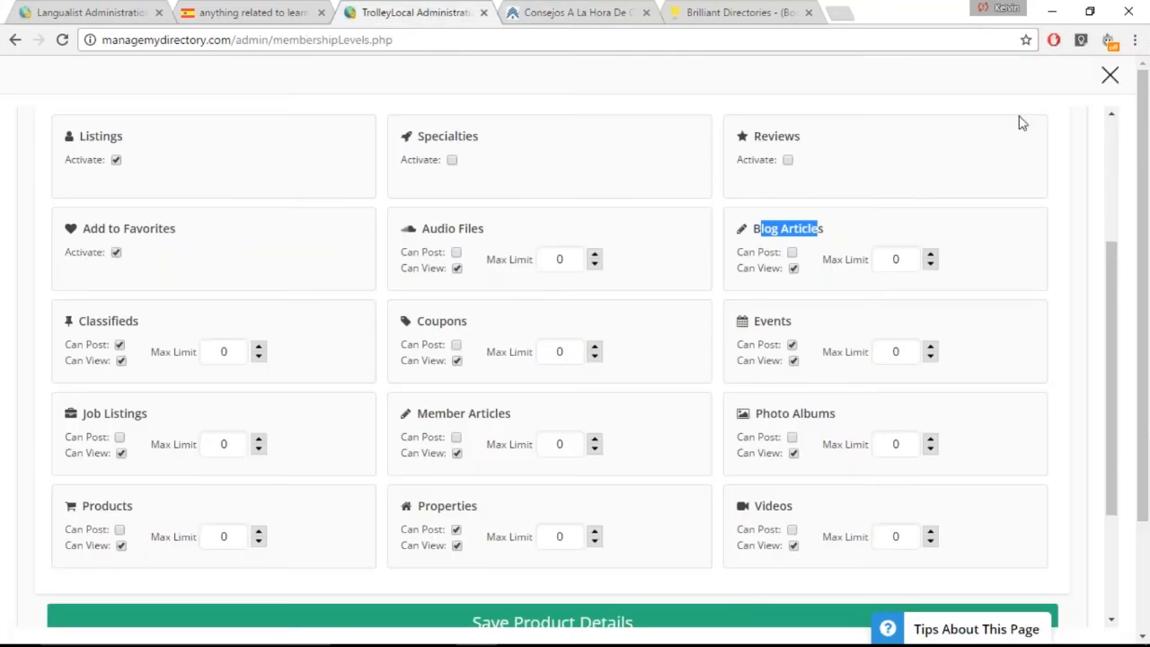
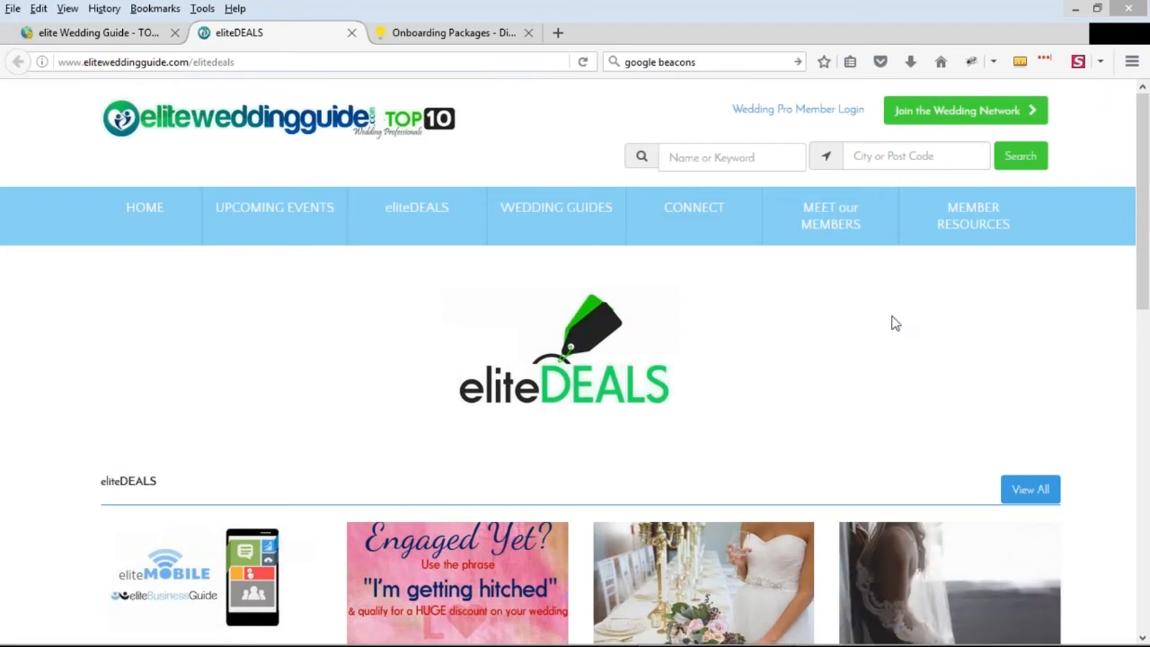
Look over the live eliteDEALS page and open the eliteLOCALDEALS web page for editing
{"action": "scroll", "coordinate": [38, 354], "scroll_direction": "down", "scroll_amount": 2}
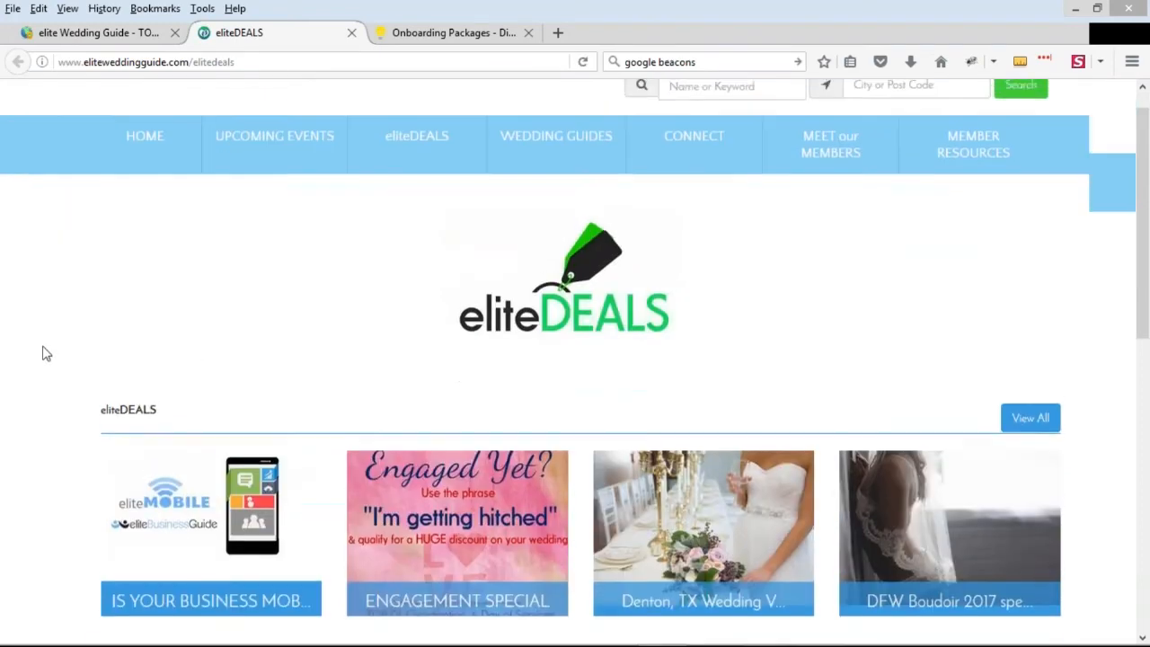
{"action": "scroll", "coordinate": [41, 354], "scroll_direction": "up", "scroll_amount": 2}
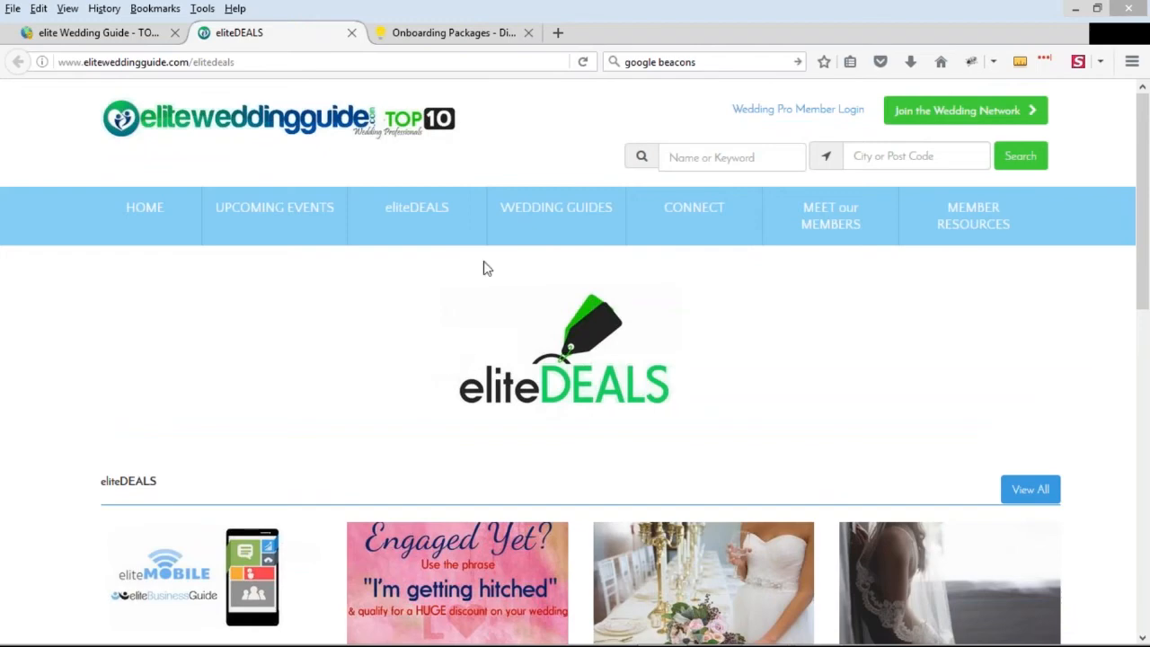
{"action": "left_click", "coordinate": [110, 32]}
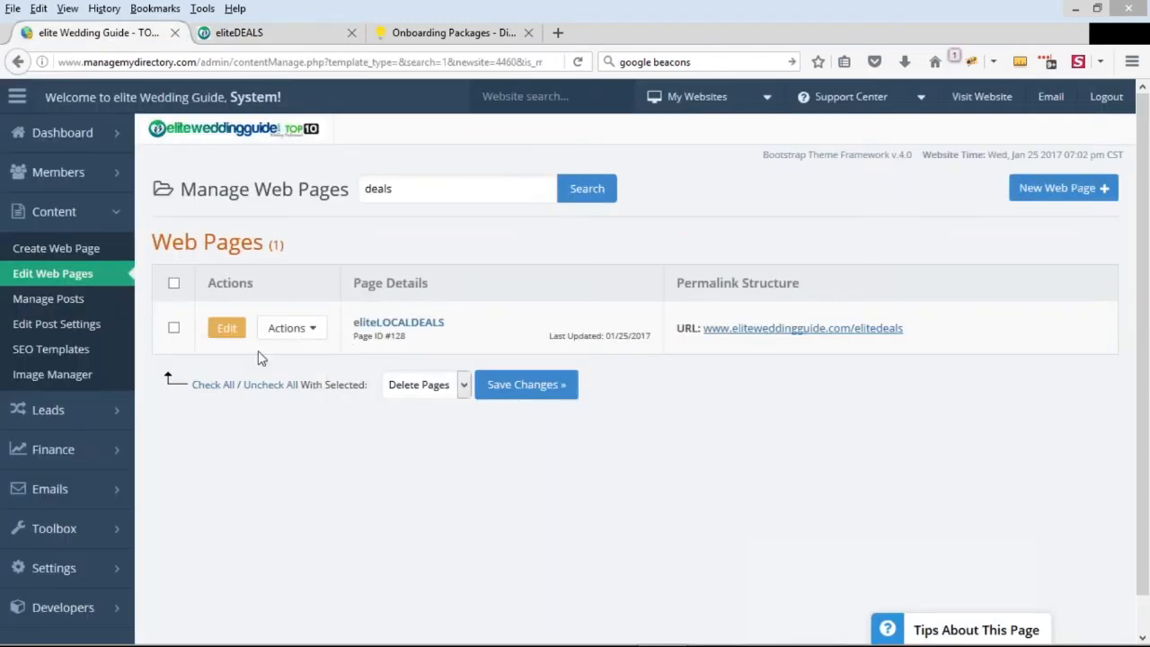
{"action": "left_click", "coordinate": [245, 39]}
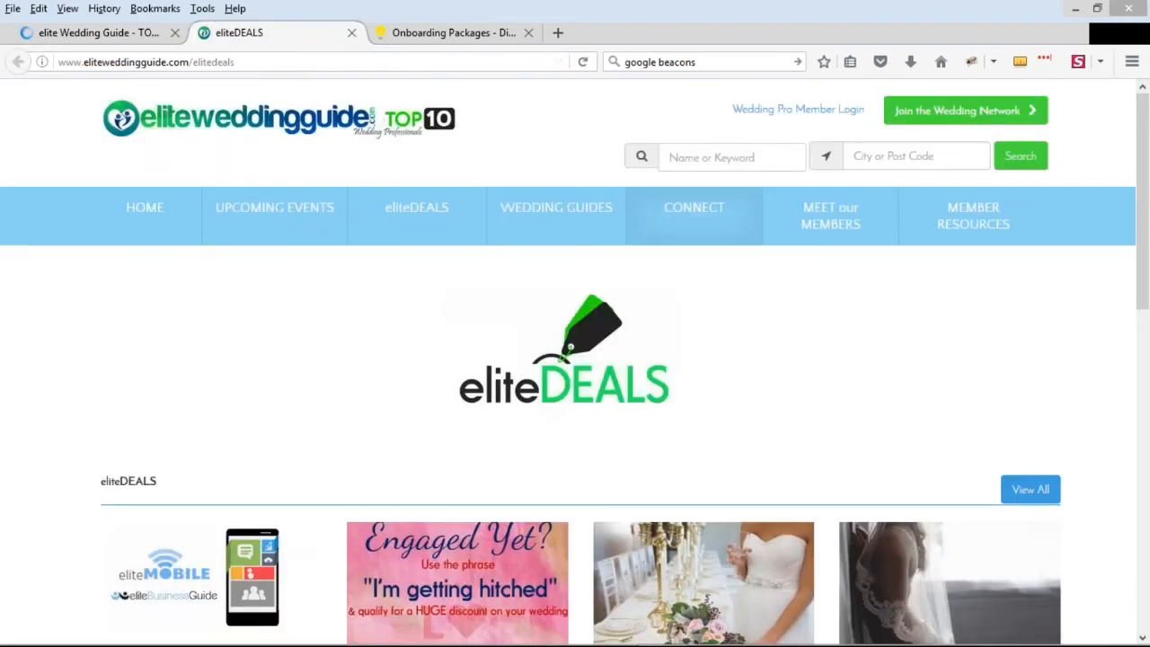
{"action": "scroll", "coordinate": [483, 344], "scroll_direction": "down", "scroll_amount": 5}
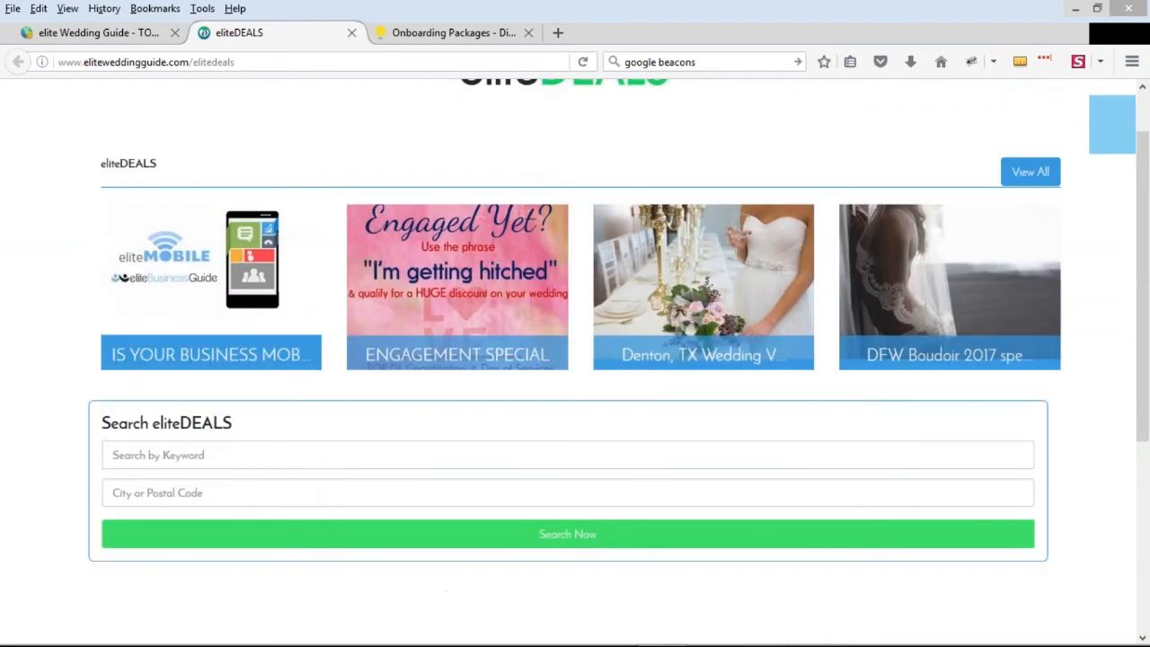
{"action": "scroll", "coordinate": [484, 344], "scroll_direction": "up", "scroll_amount": 5}
{"action": "left_click", "coordinate": [112, 36]}
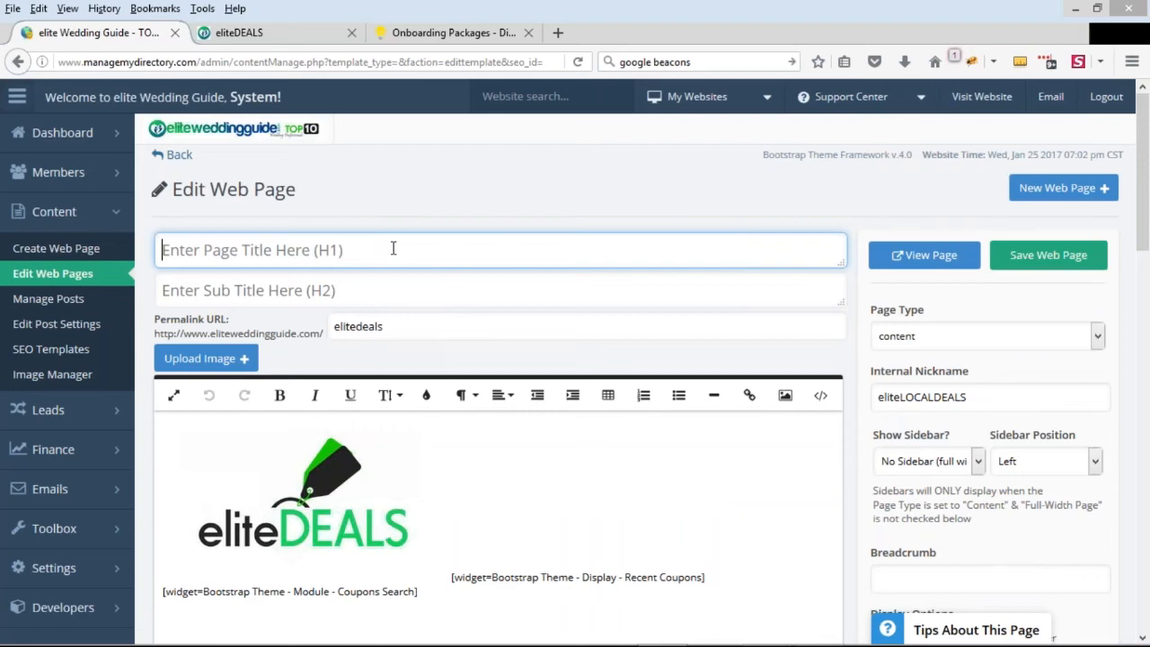
Examine the eliteDEALS page's content widgets and SEO meta details, especially the Page Meta Title
{"action": "scroll", "coordinate": [924, 390], "scroll_direction": "down", "scroll_amount": 5}
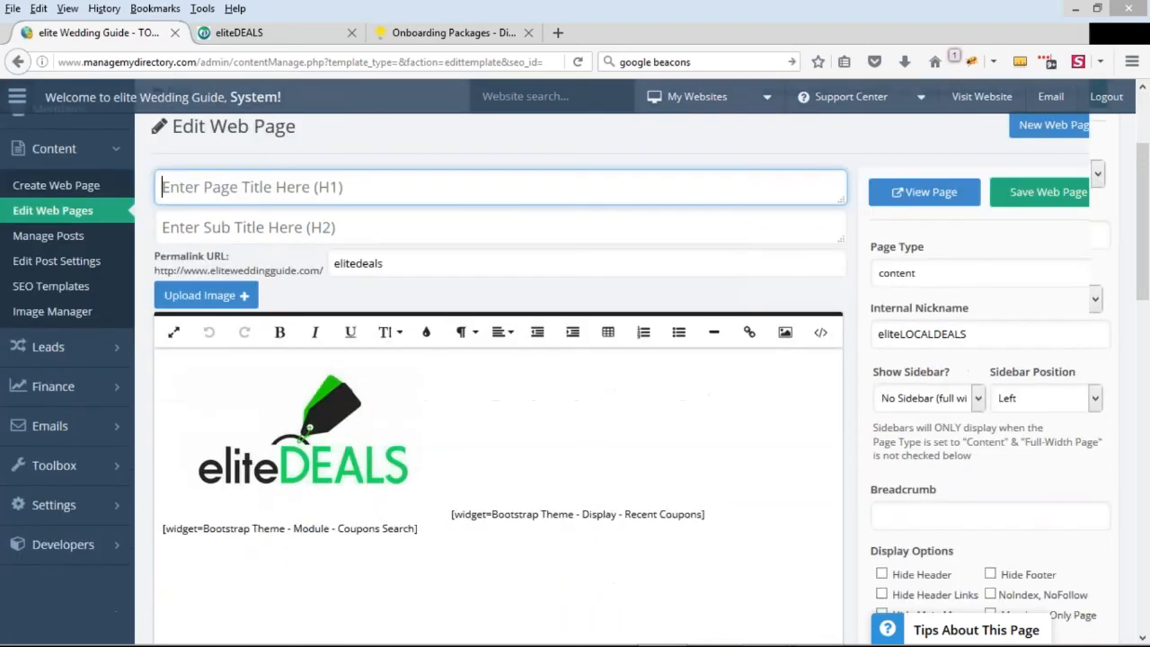
{"action": "scroll", "coordinate": [924, 391], "scroll_direction": "down", "scroll_amount": 1}
{"action": "left_click_drag", "start_coordinate": [880, 277], "coordinate": [986, 268]}
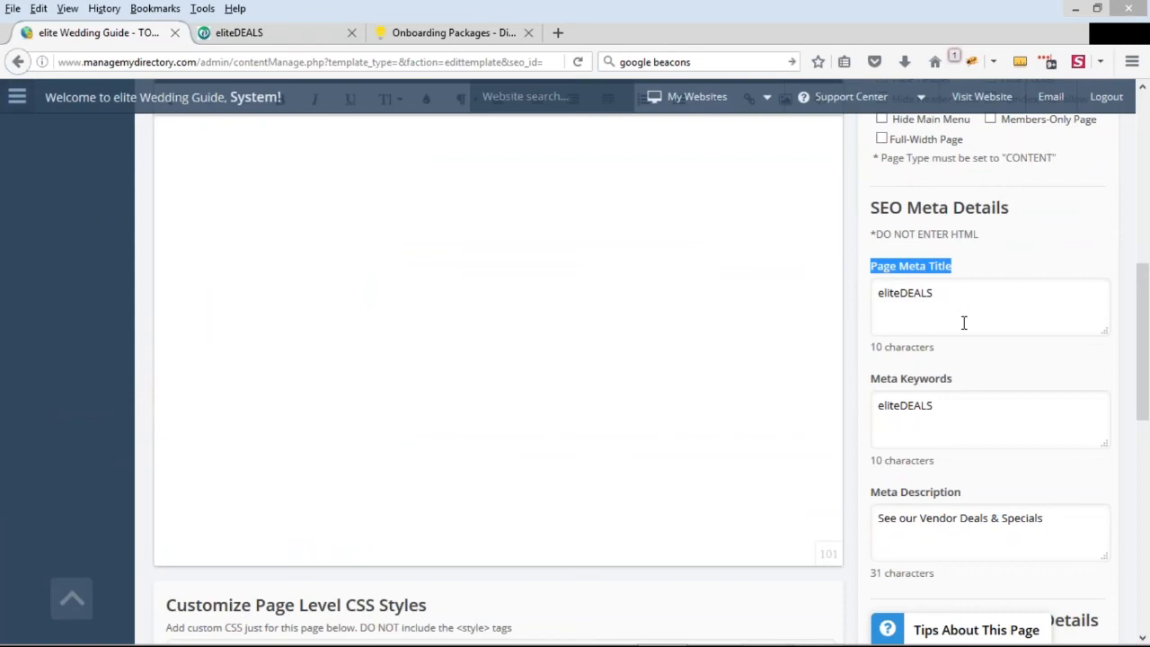
{"action": "scroll", "coordinate": [964, 322], "scroll_direction": "up", "scroll_amount": 7}
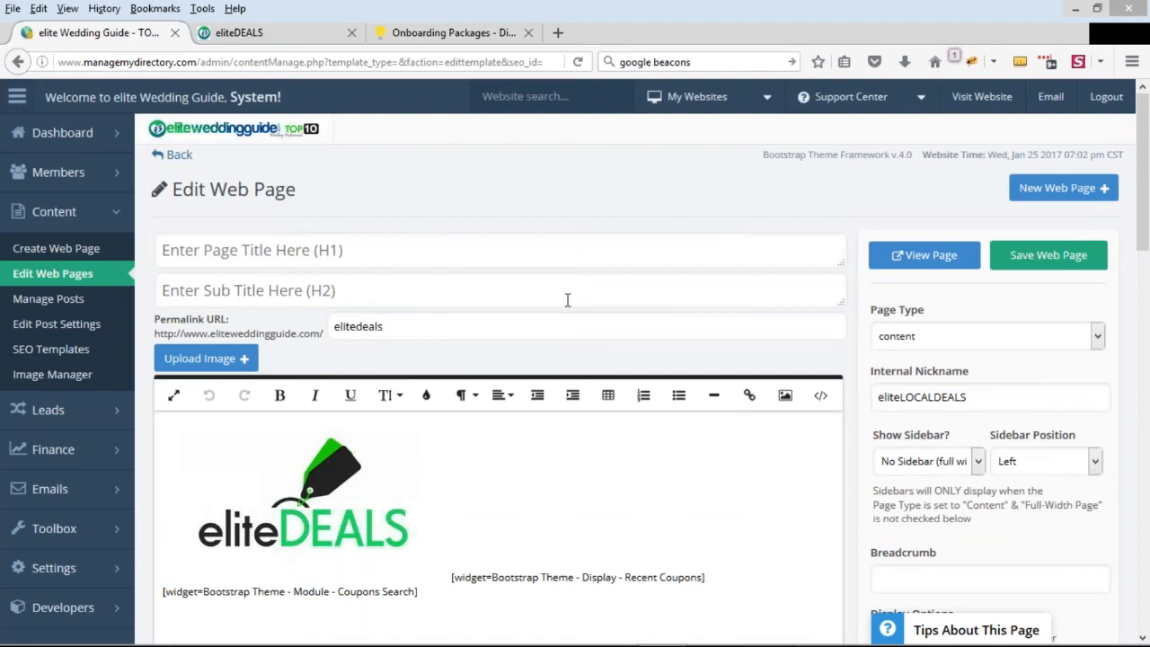
Compare the H1 title field in the page editor with the heading area and deal listings on the live eliteDEALS page
{"action": "left_click", "coordinate": [364, 260]}
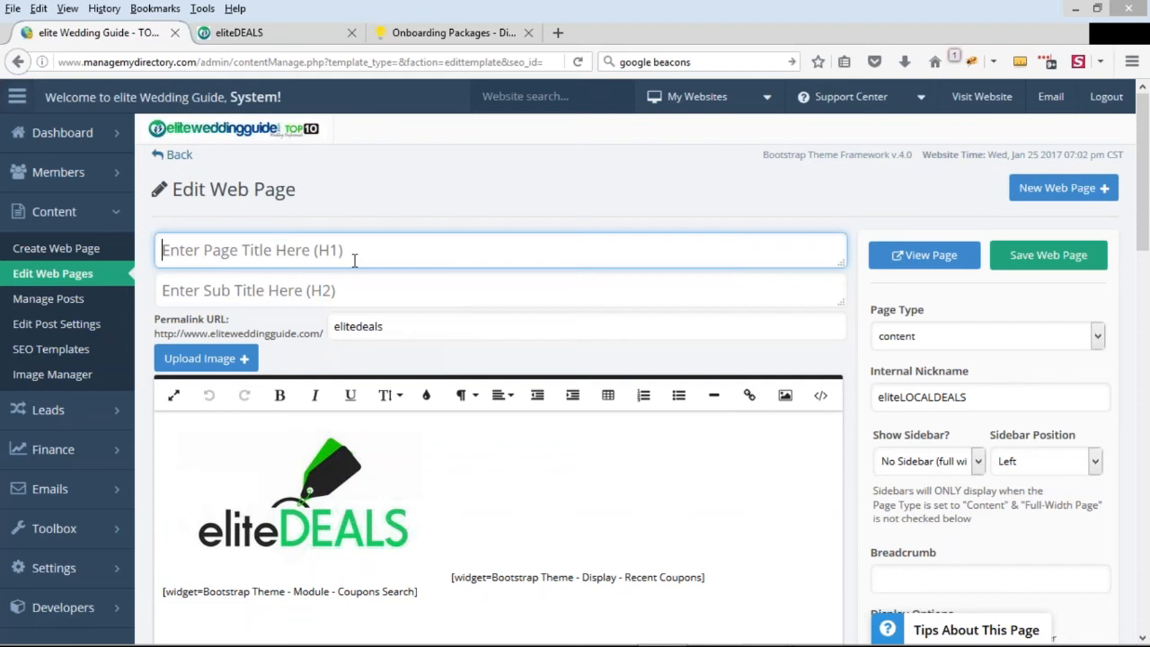
{"action": "left_click", "coordinate": [270, 33]}
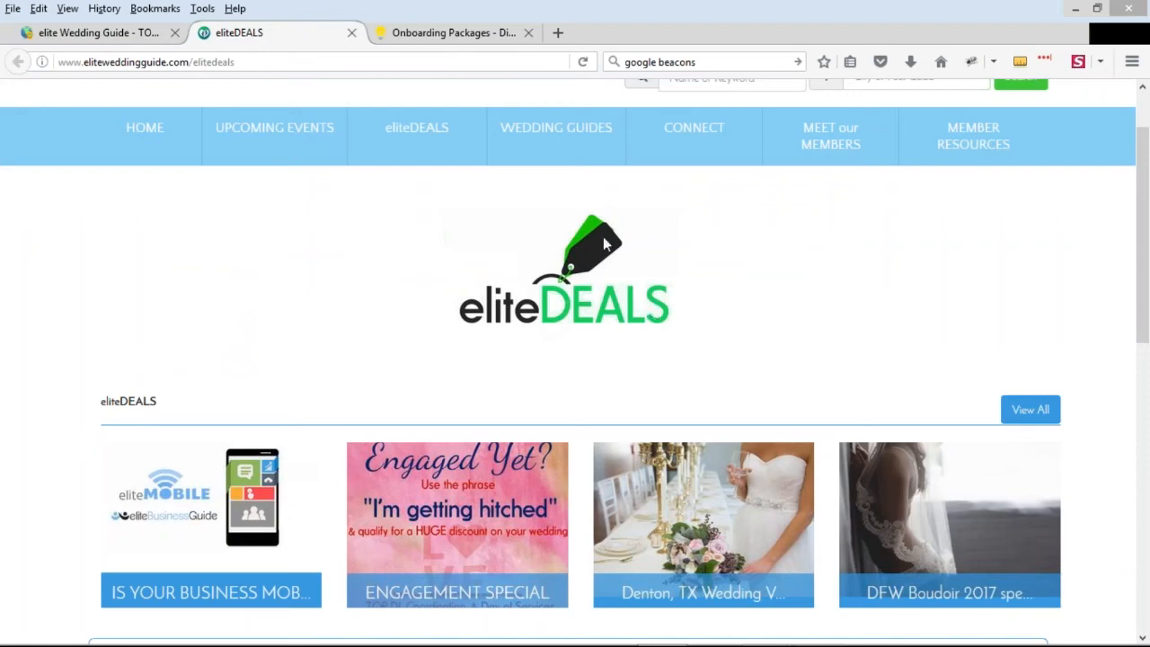
{"action": "left_click", "coordinate": [133, 34]}
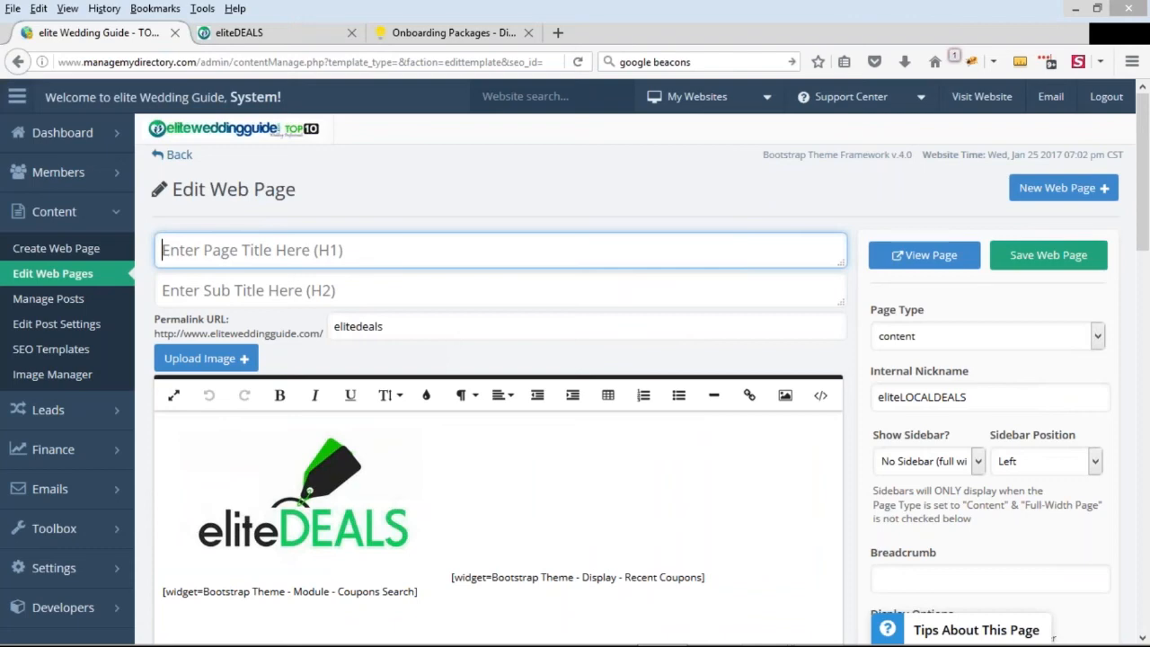
{"action": "left_click", "coordinate": [313, 34]}
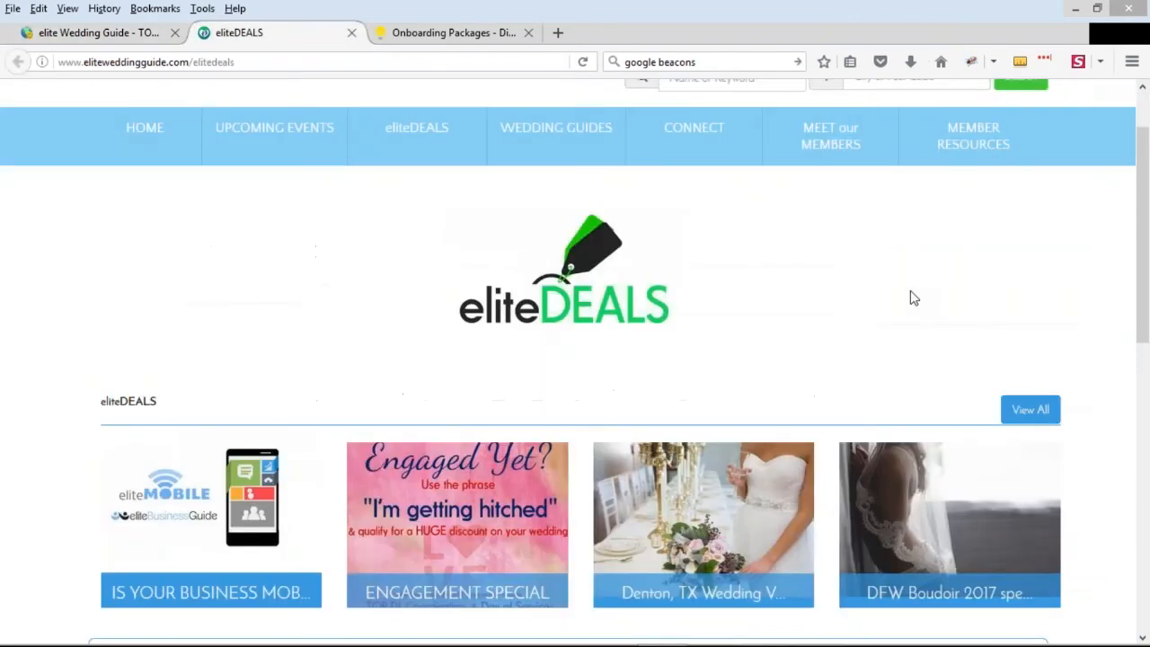
{"action": "scroll", "coordinate": [908, 329], "scroll_direction": "down", "scroll_amount": 2}
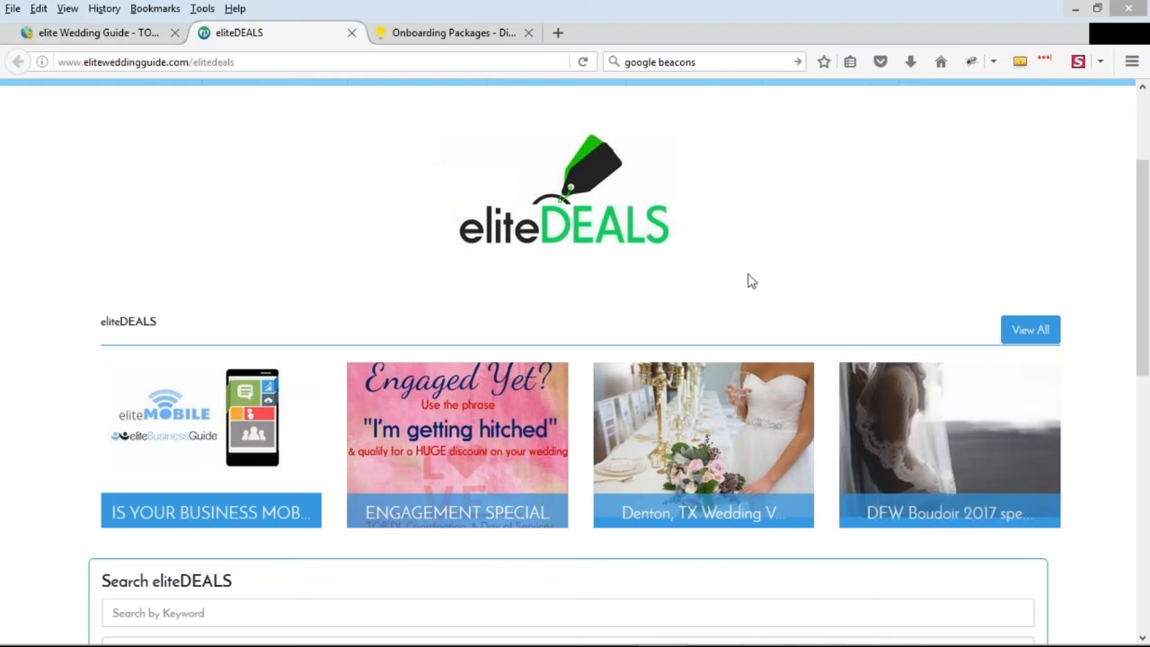
{"action": "mouse_move", "coordinate": [636, 436]}
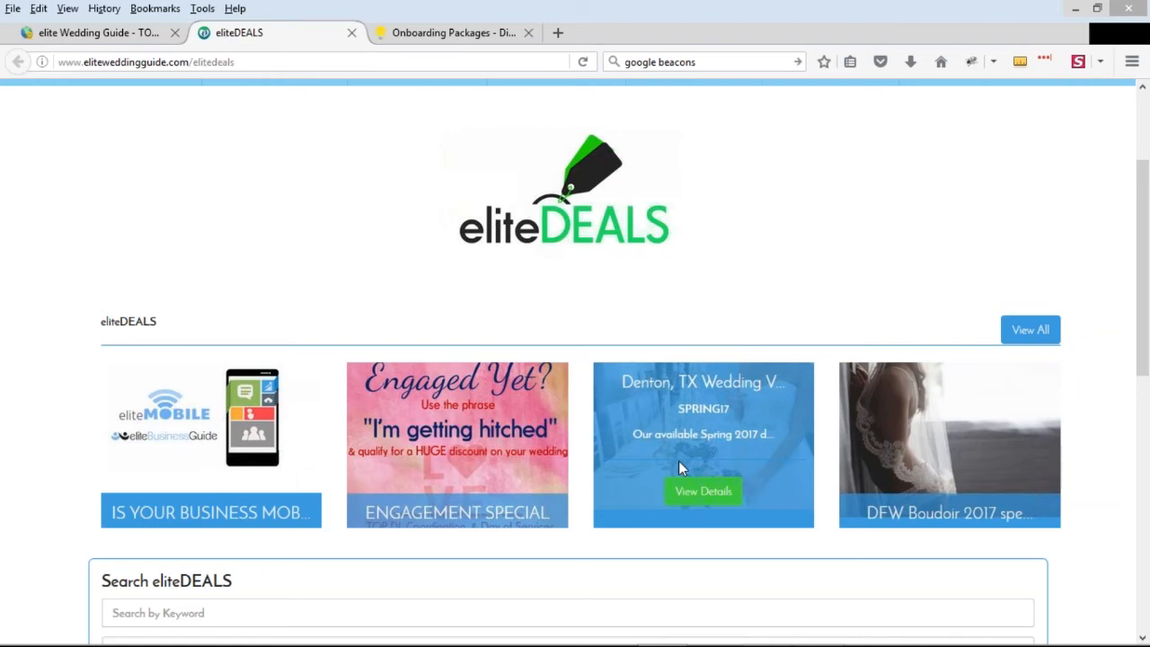
Return to the page editor and enter "Deals for Weddings" as the H1 page title
{"action": "left_click", "coordinate": [94, 32]}
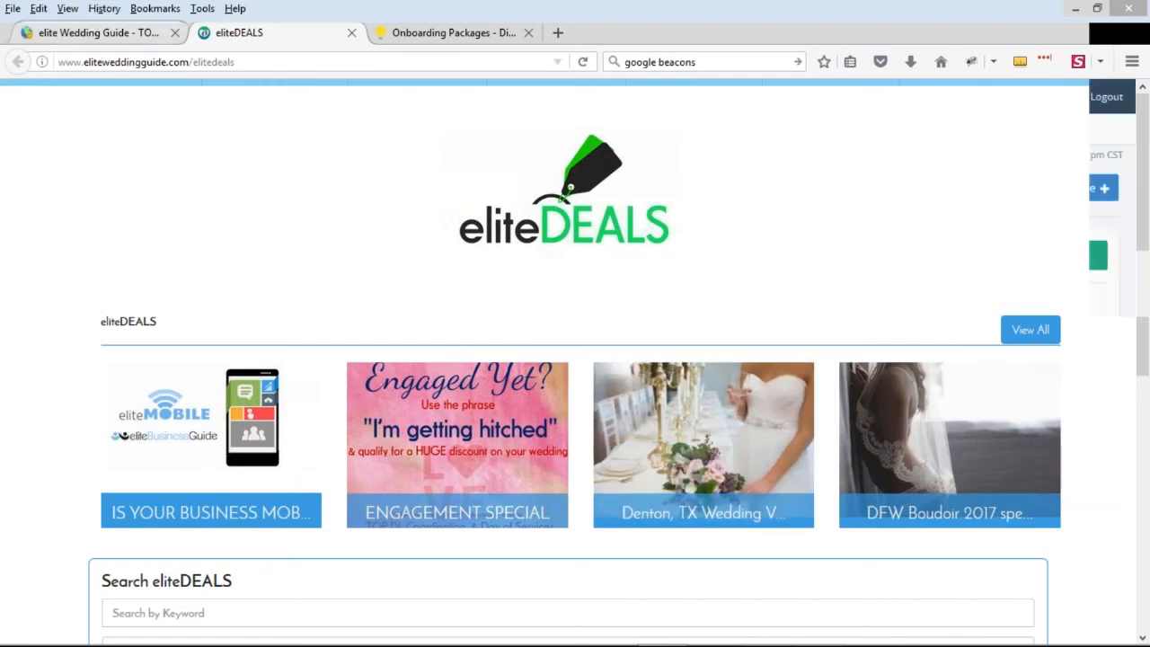
{"action": "type", "text": "Deals fo"}
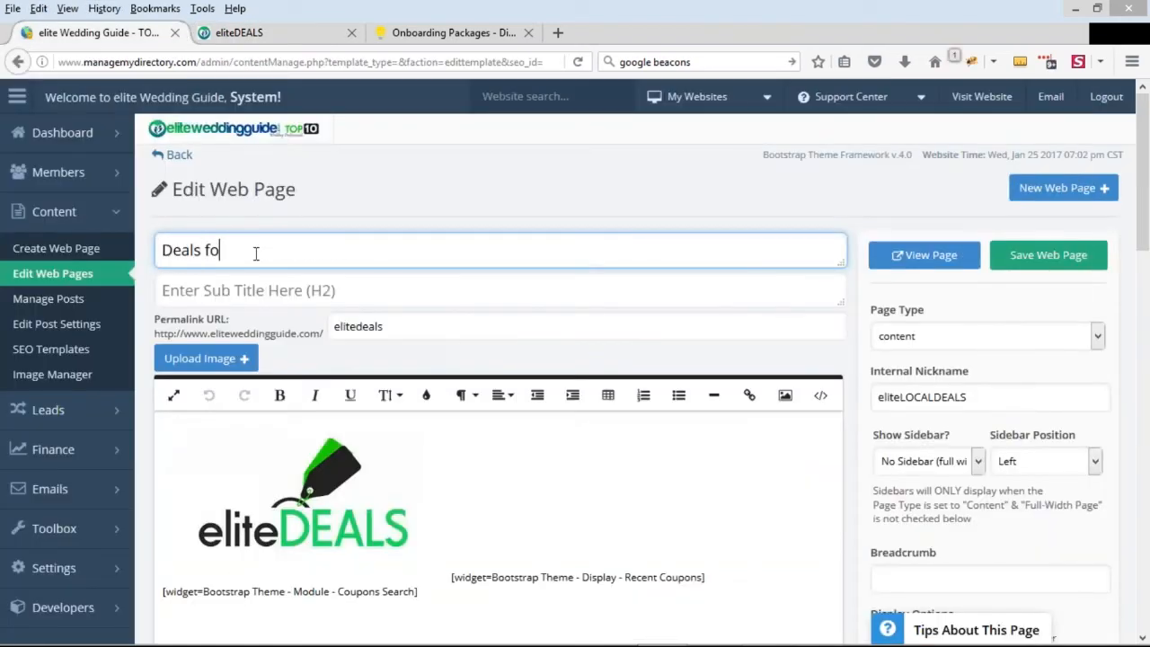
{"action": "type", "text": "r Weddings"}
{"action": "left_click", "coordinate": [256, 297]}
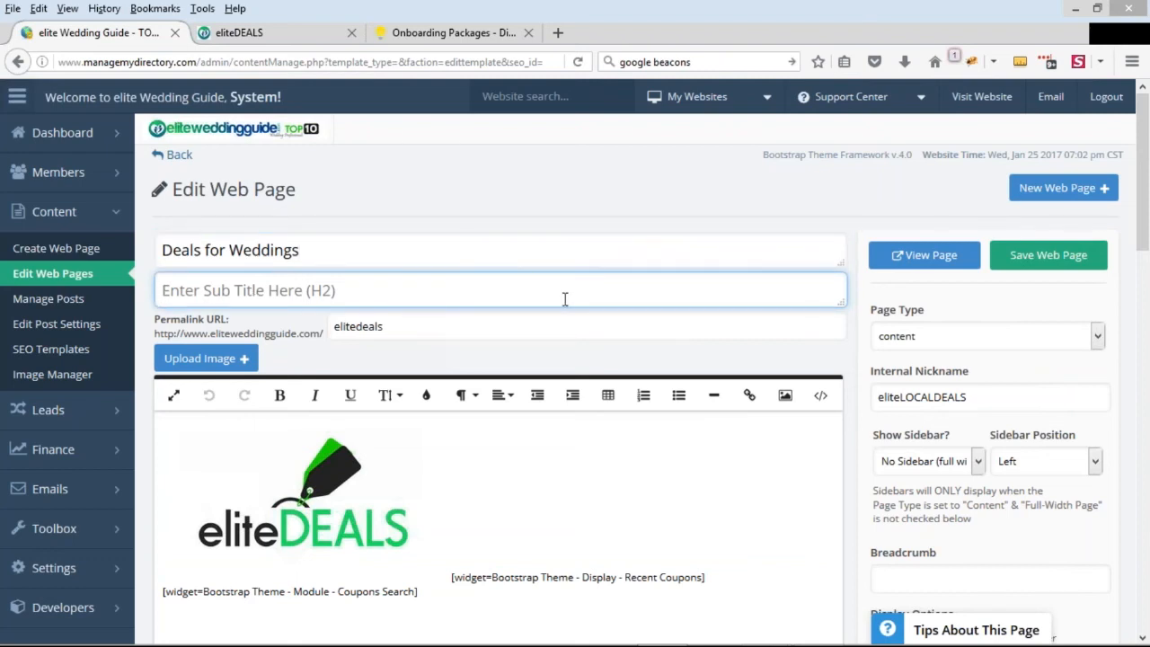
{"action": "left_click", "coordinate": [385, 250]}
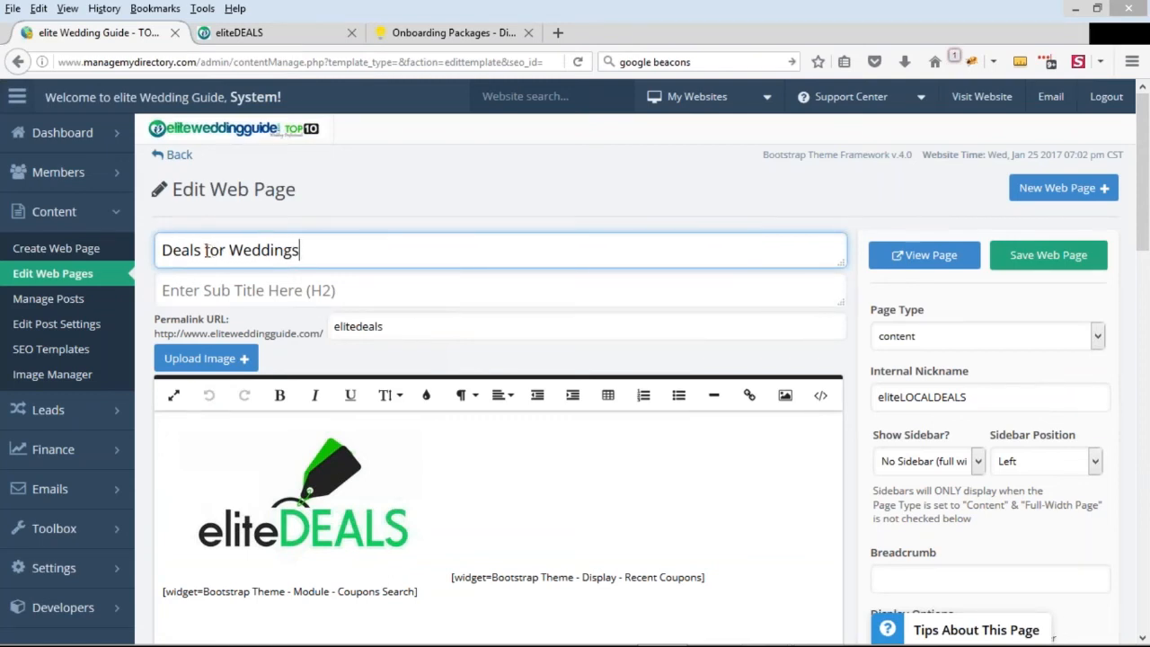
Enter "Find Discounts and Deals for Your Upcoming Wedding Celebration" as the H2 subtitle
{"action": "left_click", "coordinate": [379, 283]}
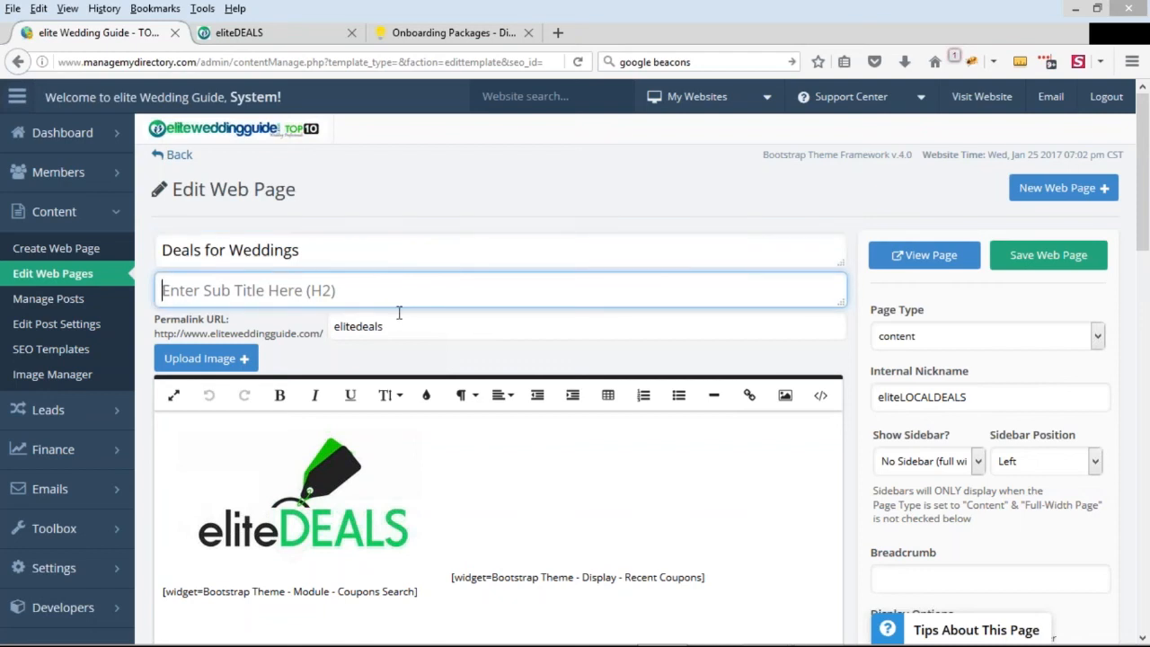
{"action": "type", "text": "Find"}
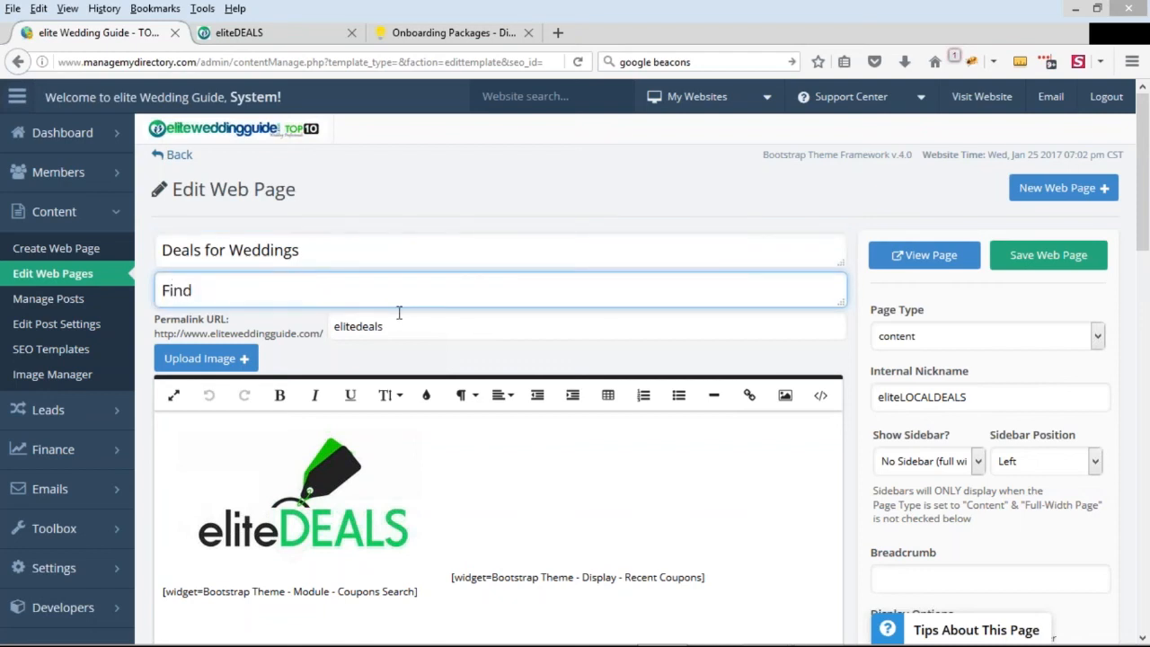
{"action": "type", "text": " Discounts and De"}
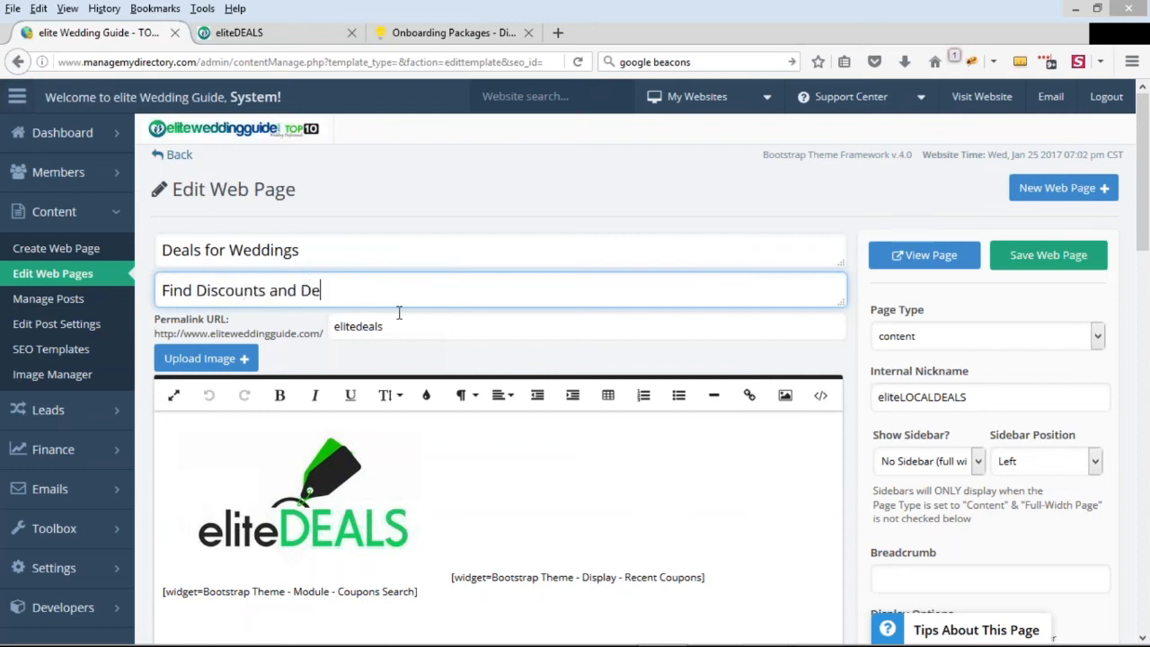
{"action": "type", "text": "als for Your Upcoming Weddi"}
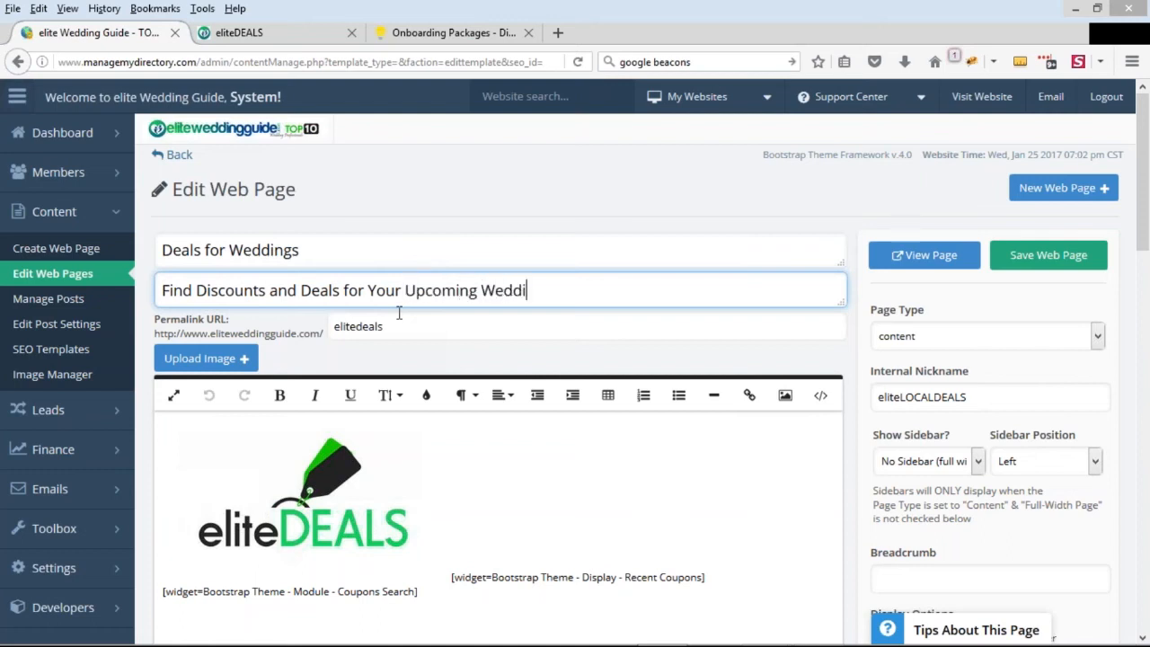
{"action": "type", "text": "ng Celebration"}
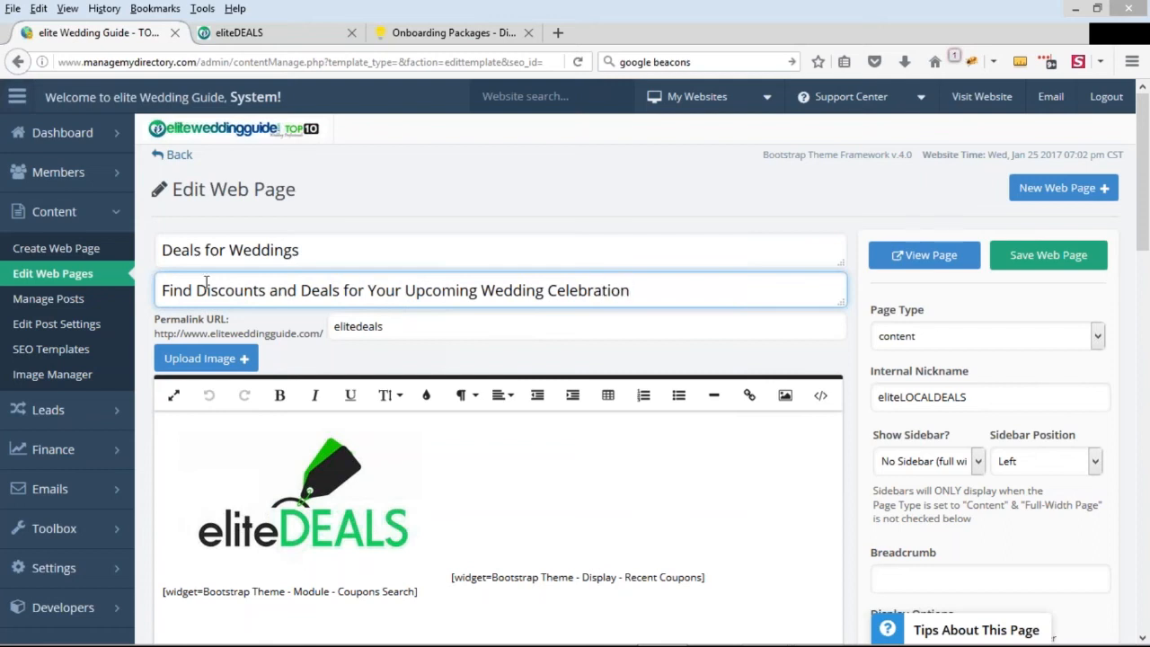
Extend the H1 page title to read "Deals for Weddings - Discount Wedding Deals"
{"action": "left_click", "coordinate": [340, 260]}
{"action": "type", "text": "- "}
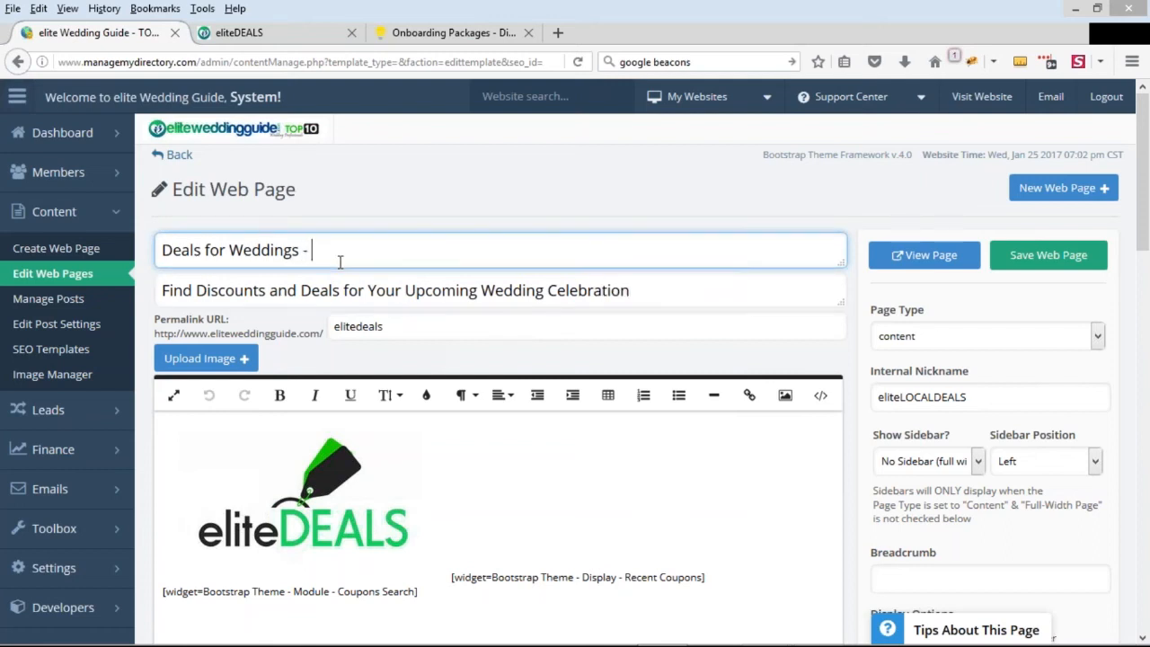
{"action": "type", "text": "Discount We"}
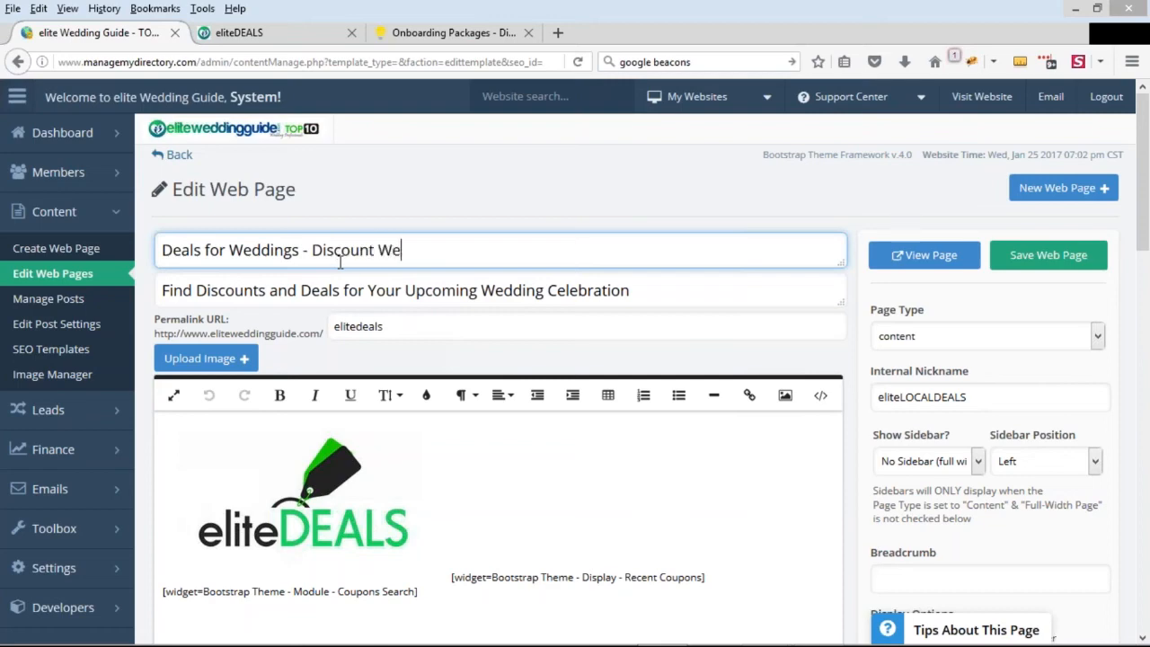
{"action": "type", "text": "dding Deals"}
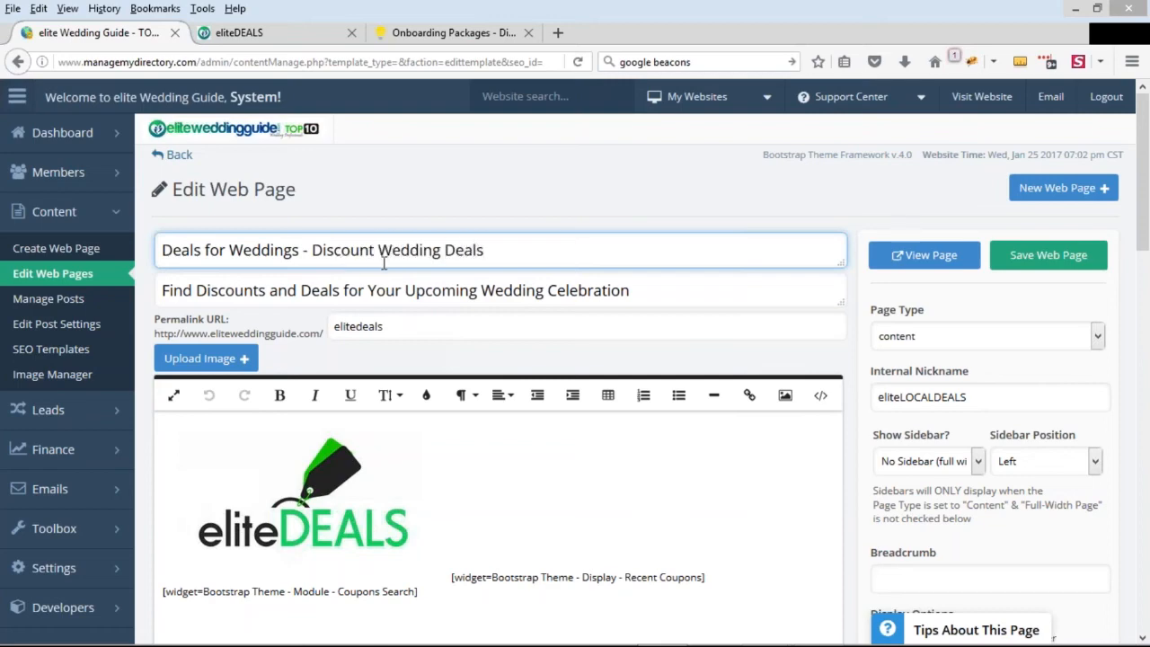
Copy the H1 title in front of eliteDEALS in the Page Meta Title, making it "Deals for Weddings - Discount Wedding Deals - eliteDEALS"
{"action": "double_click", "coordinate": [377, 252]}
{"action": "key", "text": "ctrl+a"}
{"action": "key", "text": "ctrl+c"}
{"action": "scroll", "coordinate": [865, 367], "scroll_direction": "down", "scroll_amount": 10}
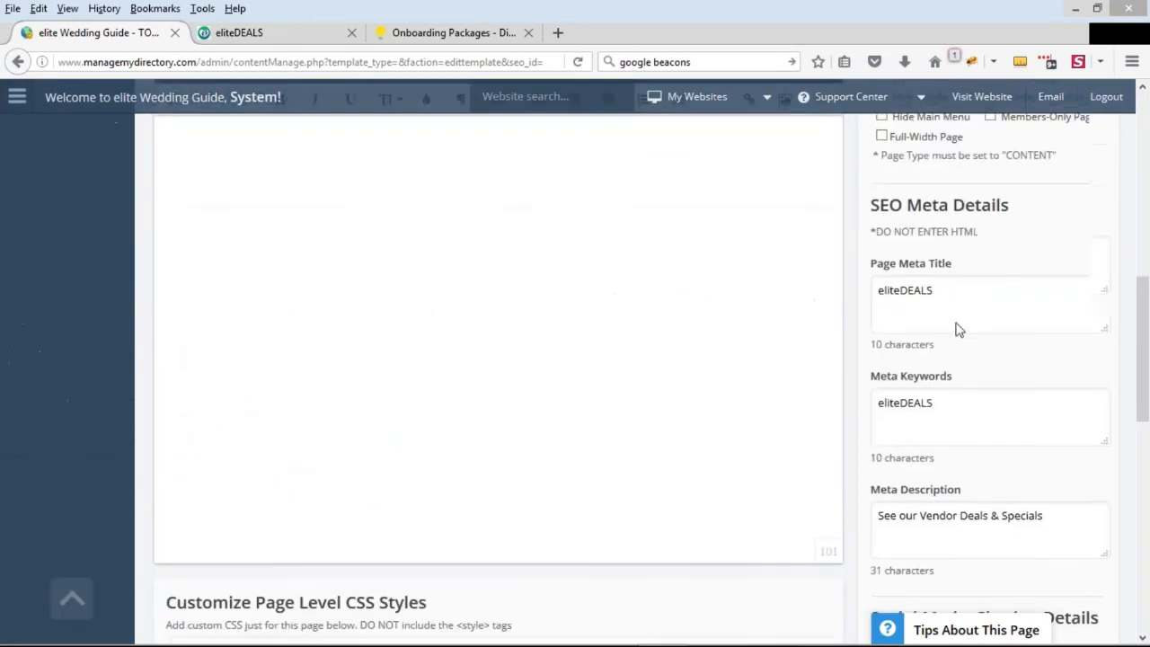
{"action": "scroll", "coordinate": [958, 327], "scroll_direction": "down", "scroll_amount": 1}
{"action": "left_click", "coordinate": [997, 225]}
{"action": "key", "text": "Home"}
{"action": "key", "text": "ctrl+v"}
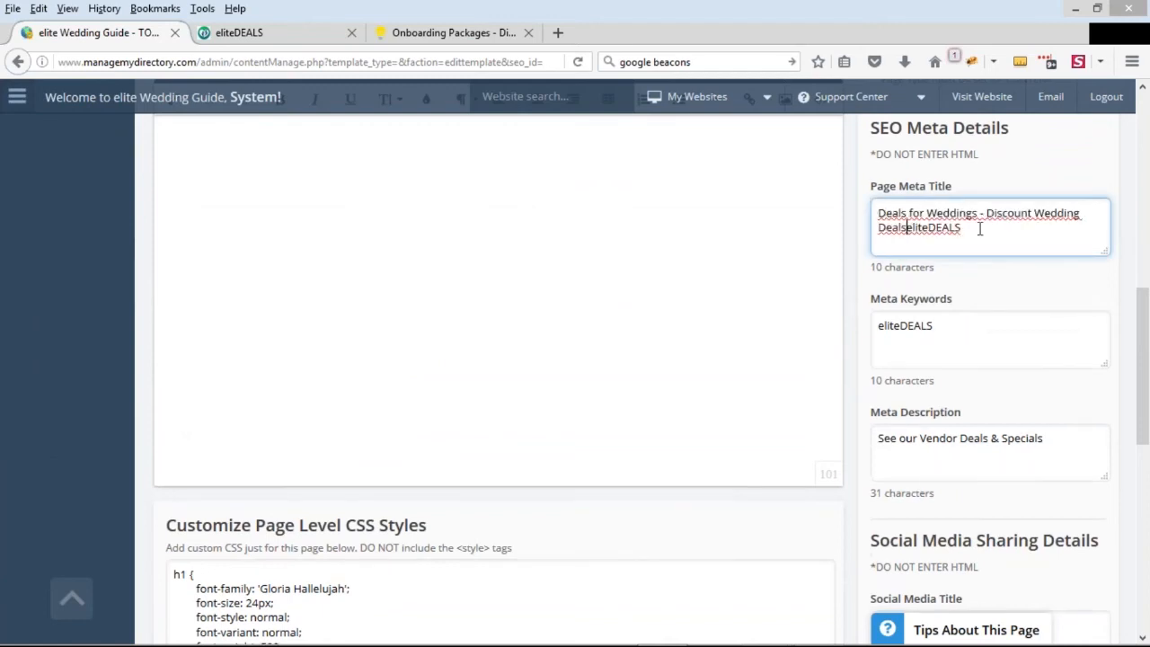
{"action": "type", "text": "-"}
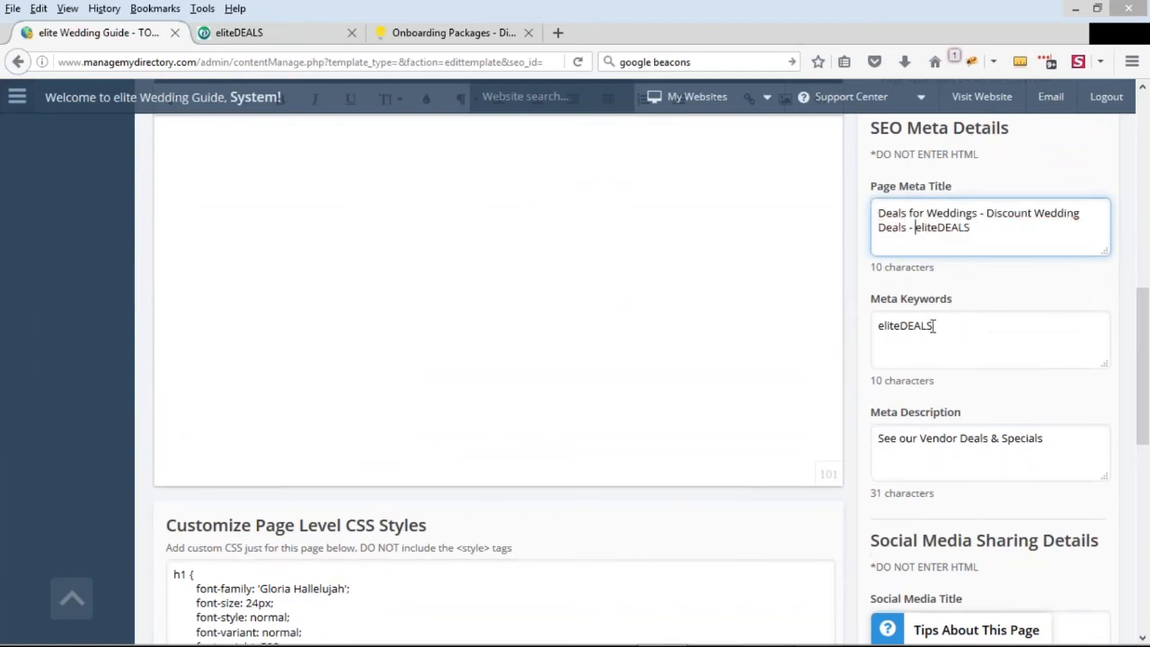
Replace the meta keywords with "wedding deals, wedding discounts, promo weddings"
{"action": "double_click", "coordinate": [880, 326]}
{"action": "type", "text": "wedding"}
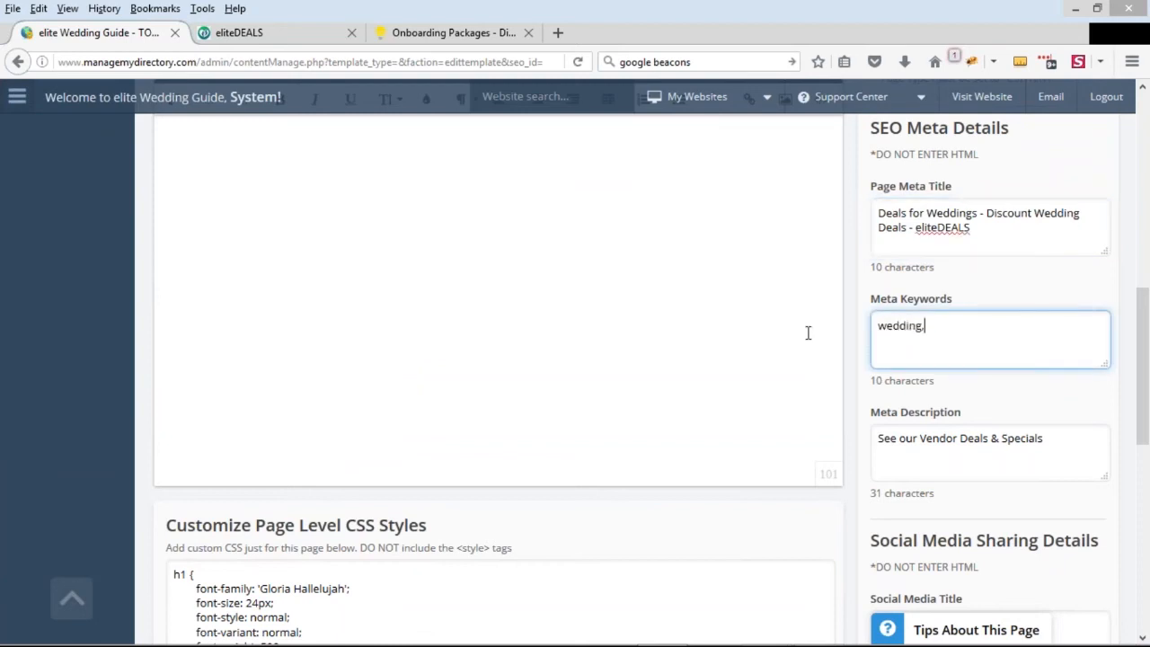
{"action": "type", "text": " deals, wedding discounts, promo we"}
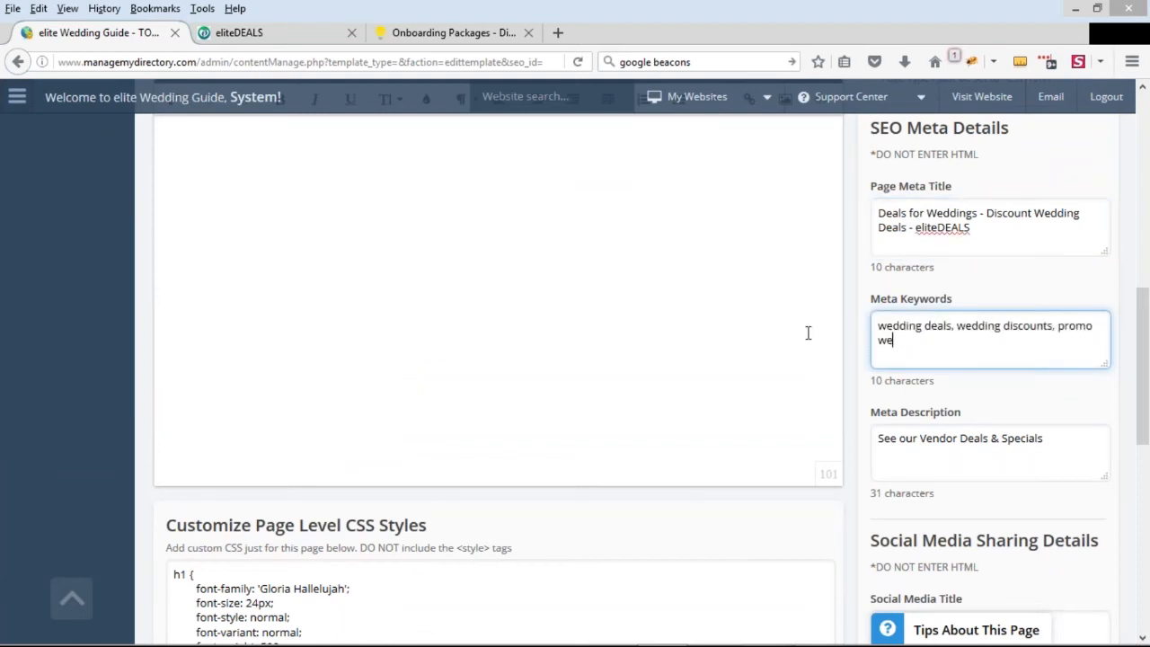
{"action": "type", "text": "ddings,"}
{"action": "key", "text": "BackSpace"}
Review the existing meta description and save the edited eliteDEALS web page
{"action": "left_click_drag", "start_coordinate": [1069, 436], "coordinate": [850, 434]}
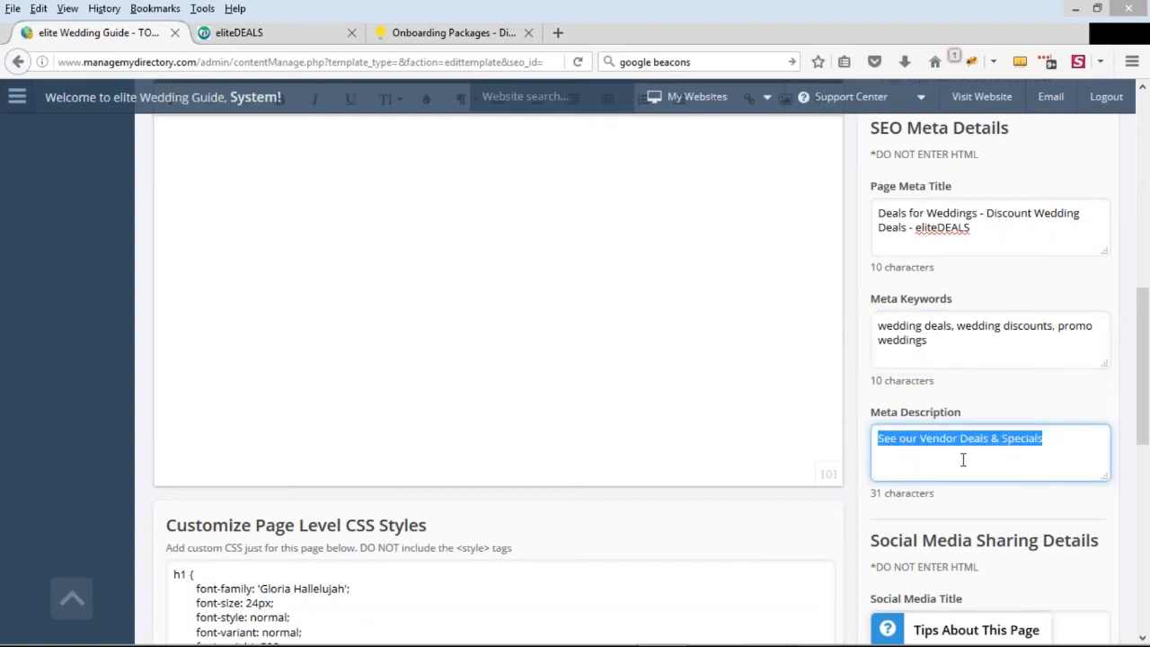
{"action": "scroll", "coordinate": [911, 467], "scroll_direction": "up", "scroll_amount": 5}
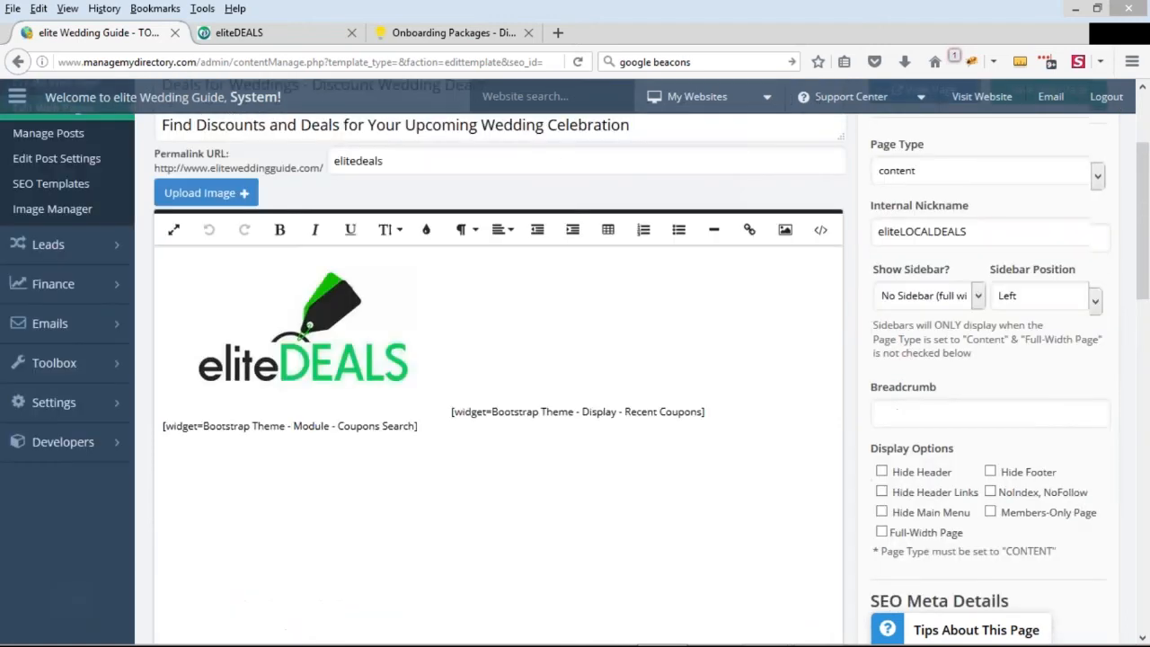
{"action": "scroll", "coordinate": [1078, 267], "scroll_direction": "up", "scroll_amount": 1}
{"action": "left_click", "coordinate": [1065, 177]}
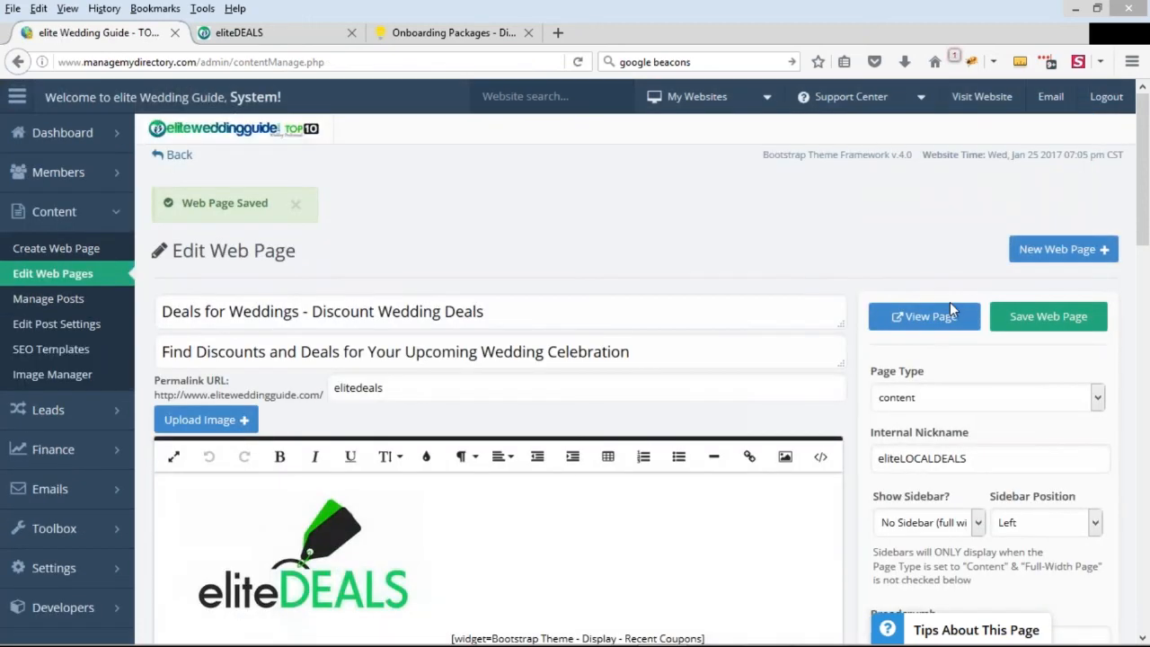
View the saved eliteDEALS page on the live site and examine both phrases of its H1 title
{"action": "left_click", "coordinate": [926, 317]}
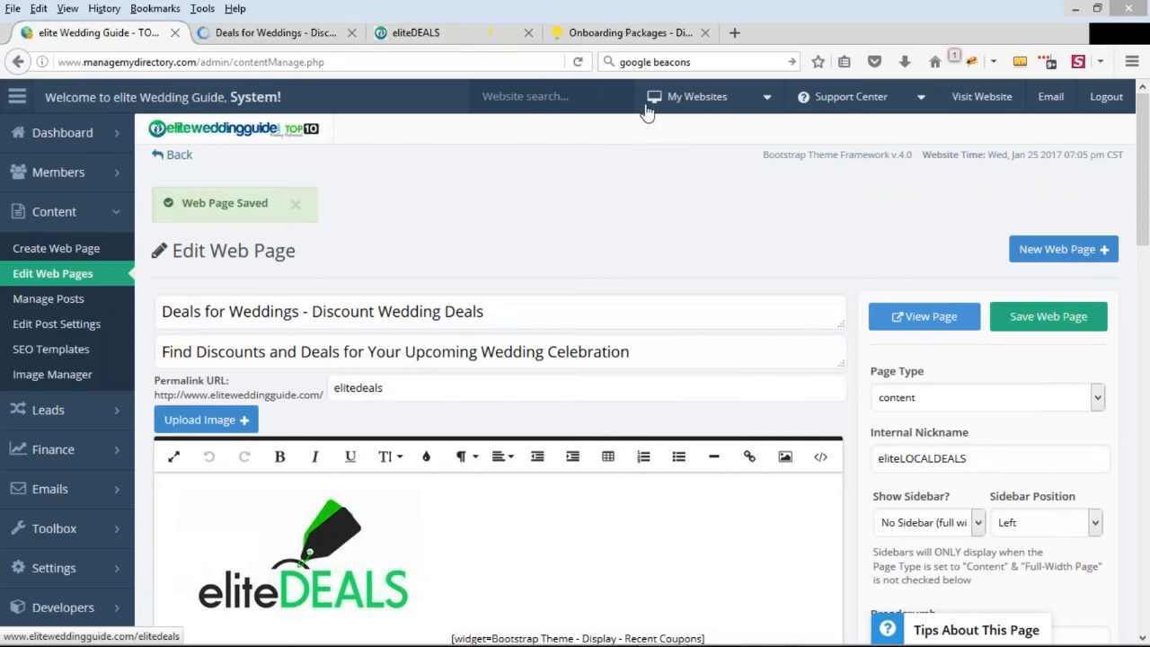
{"action": "left_click", "coordinate": [267, 32]}
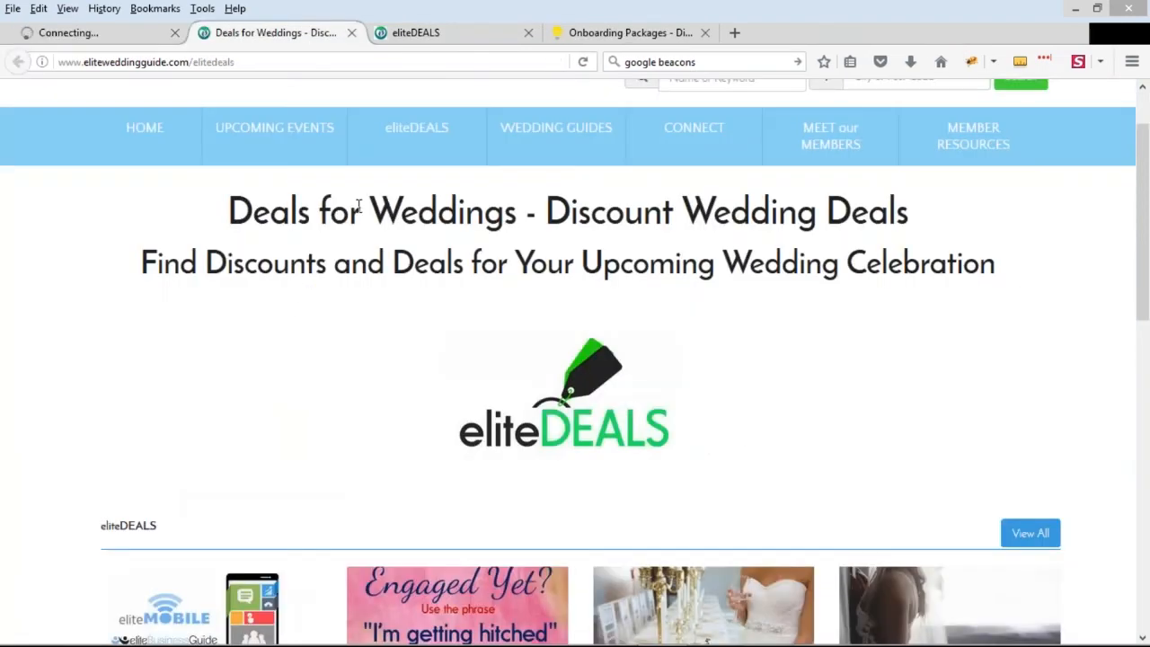
{"action": "scroll", "coordinate": [611, 314], "scroll_direction": "up", "scroll_amount": 2}
{"action": "left_click_drag", "start_coordinate": [231, 293], "coordinate": [459, 294]}
{"action": "left_click", "coordinate": [485, 294]}
{"action": "left_click_drag", "start_coordinate": [545, 294], "coordinate": [933, 300]}
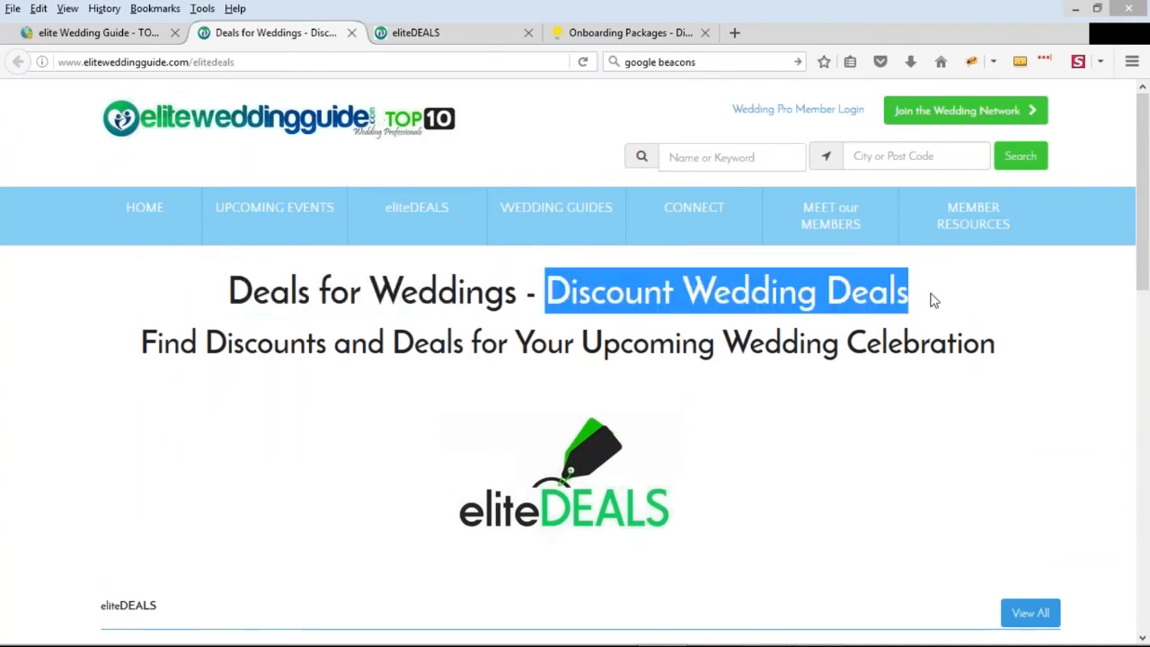
{"action": "left_click", "coordinate": [922, 298]}
{"action": "left_click_drag", "start_coordinate": [550, 293], "coordinate": [910, 295]}
{"action": "left_click", "coordinate": [469, 300]}
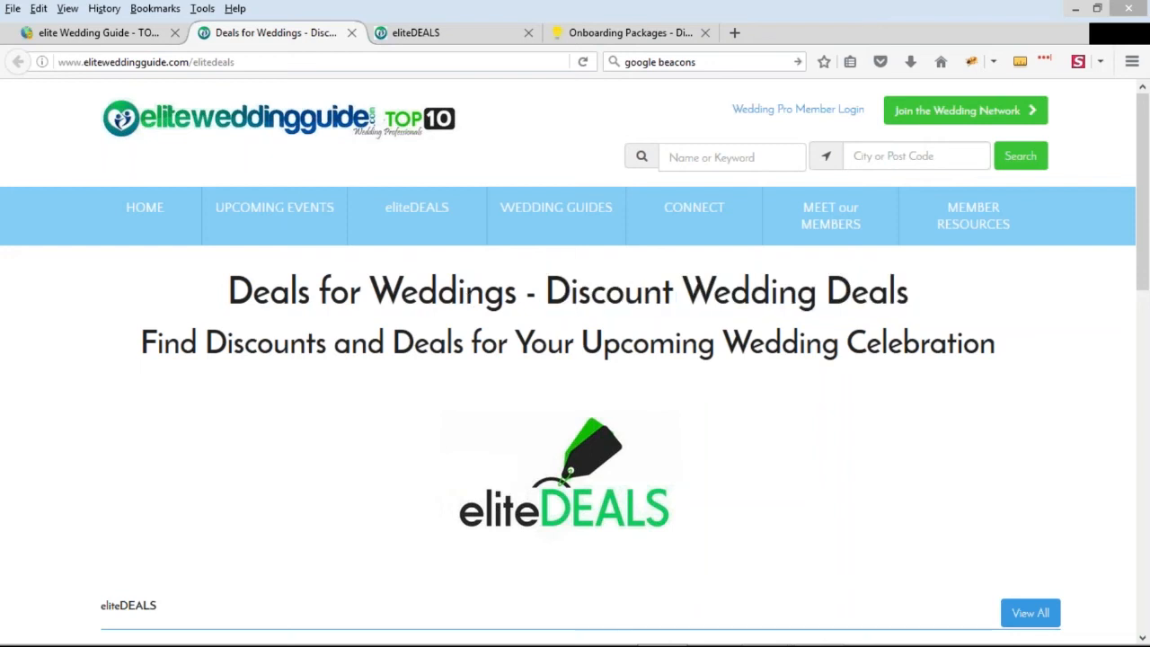
Examine the subtitle beneath the H1 title on the live eliteDEALS page, and reload the page to check its headings again
{"action": "double_click", "coordinate": [156, 345]}
{"action": "left_click", "coordinate": [266, 349]}
{"action": "left_click_drag", "start_coordinate": [990, 352], "coordinate": [165, 353]}
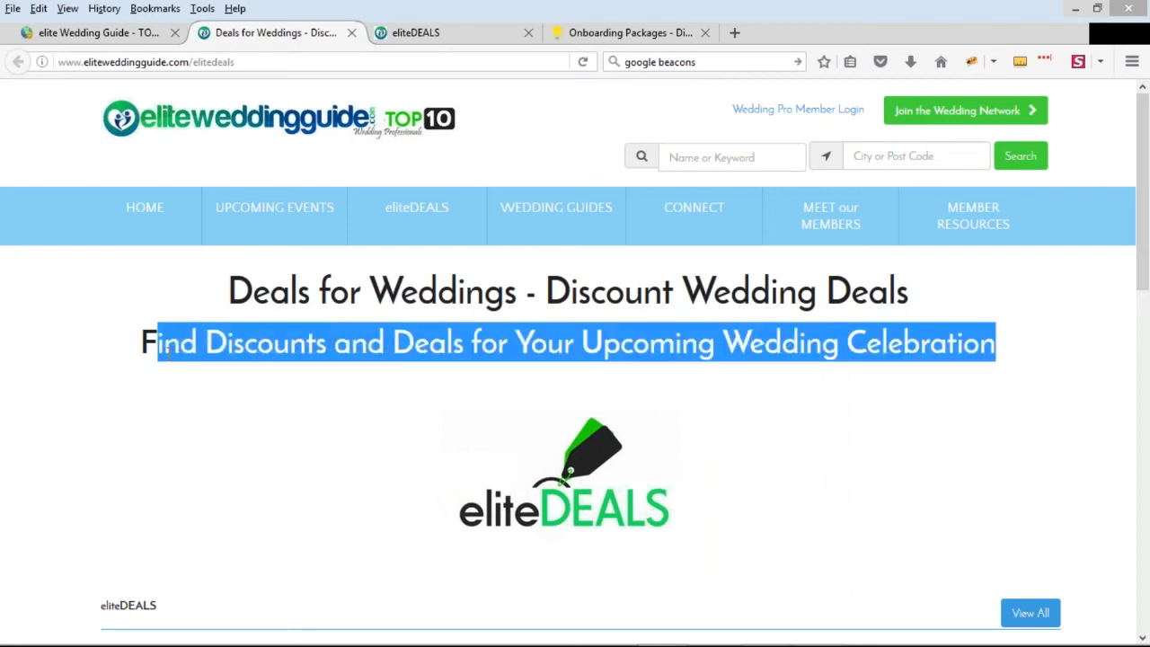
{"action": "left_click", "coordinate": [164, 352]}
{"action": "left_click", "coordinate": [583, 62]}
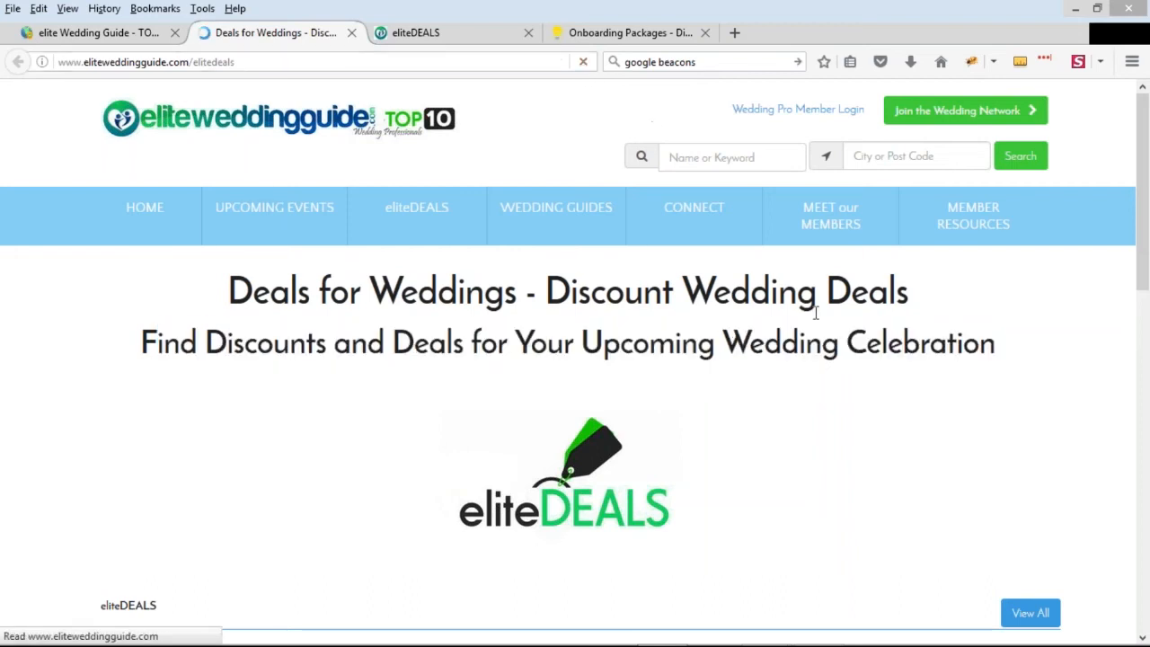
{"action": "scroll", "coordinate": [872, 331], "scroll_direction": "down", "scroll_amount": 2}
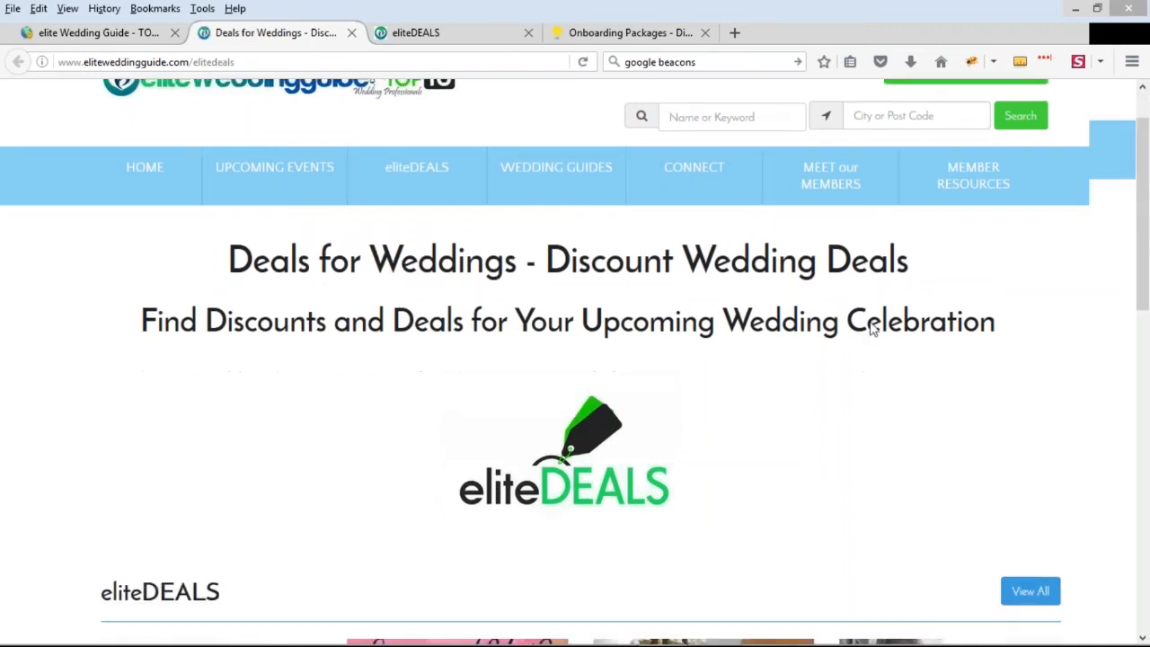